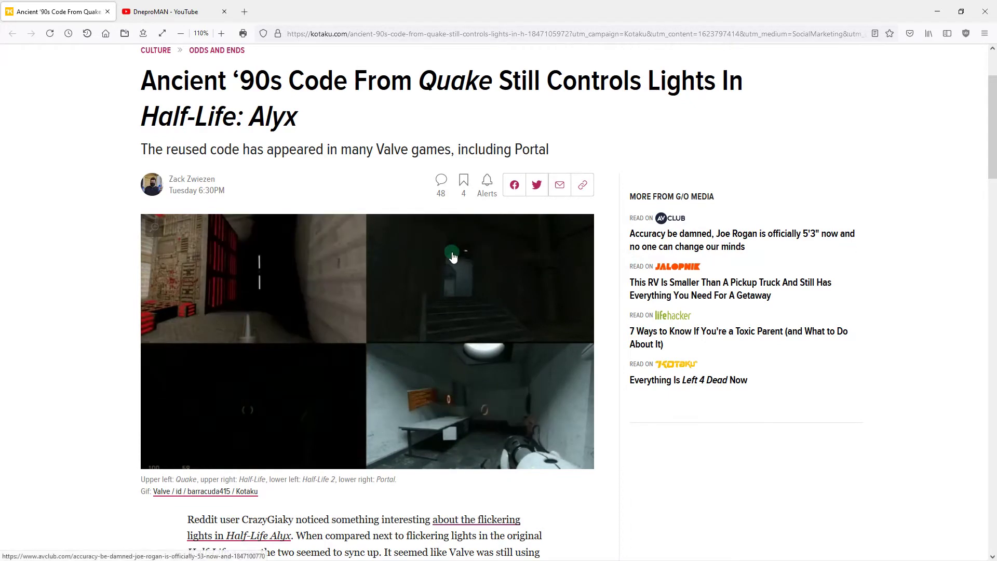
Scroll through the Quake-style brightness pattern string and clear its selection
scroll(453, 253, up, 2)
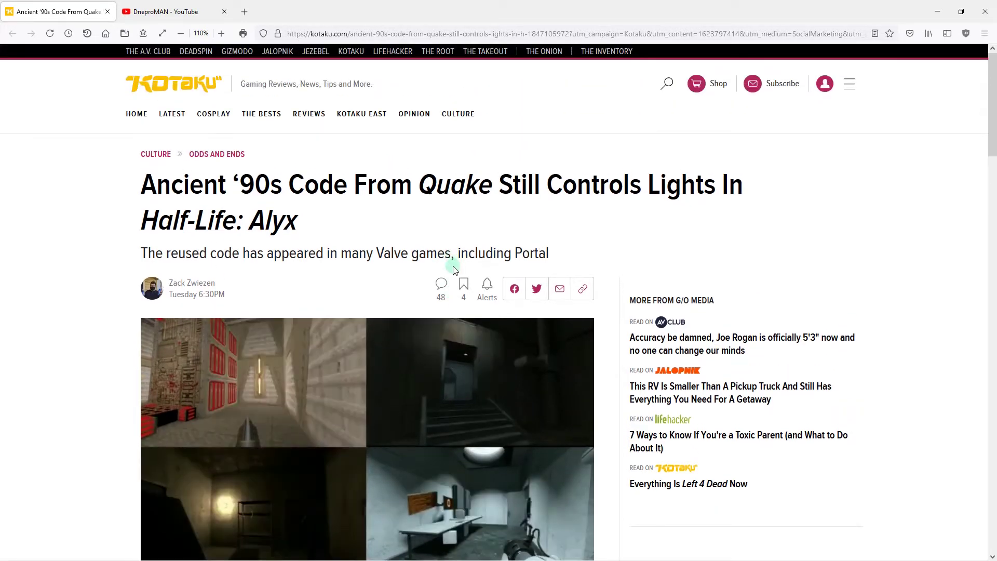
scroll(453, 269, down, 1)
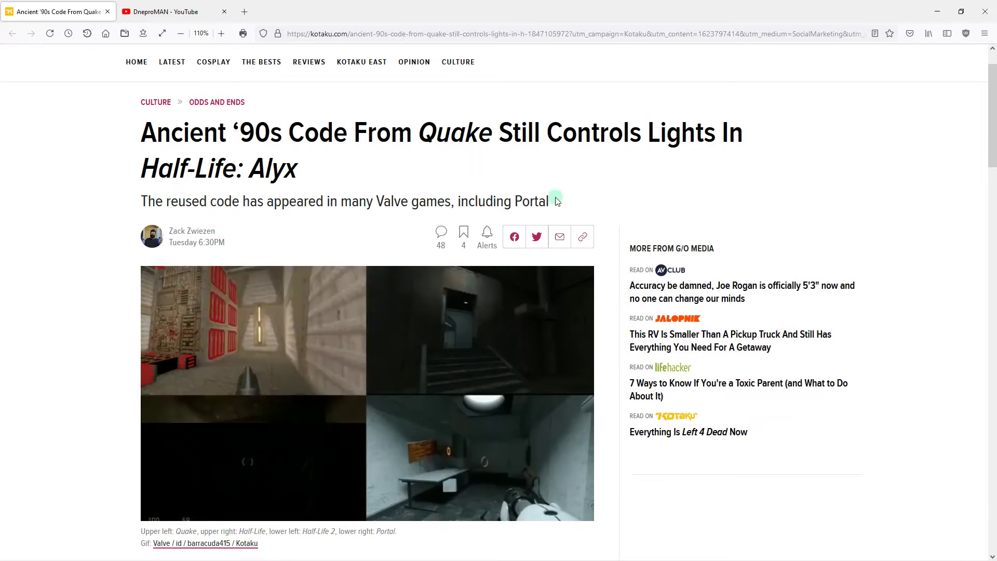
scroll(263, 278, down, 2)
scroll(311, 208, up, 2)
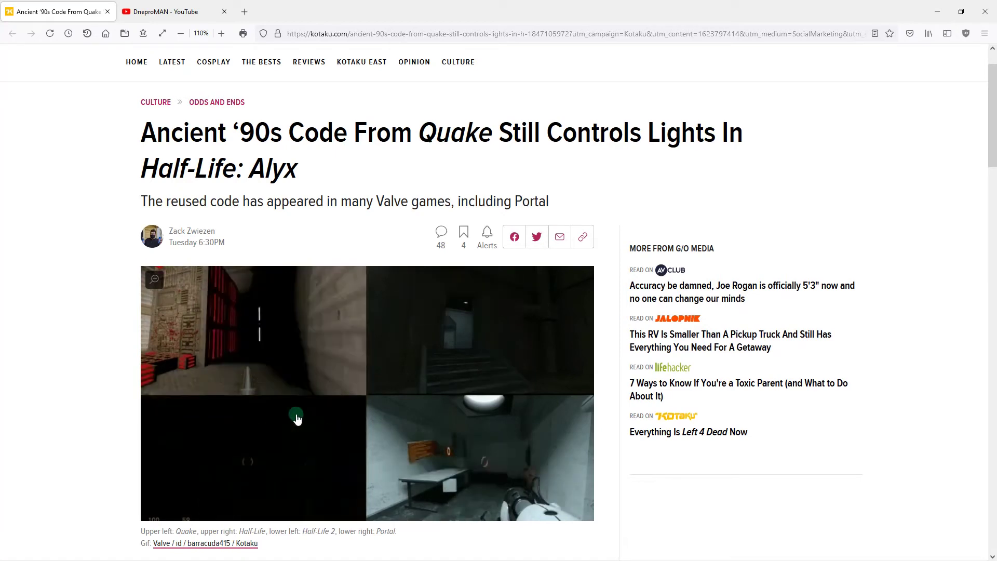
scroll(297, 311, down, 3)
scroll(297, 424, up, 1)
scroll(297, 424, up, 3)
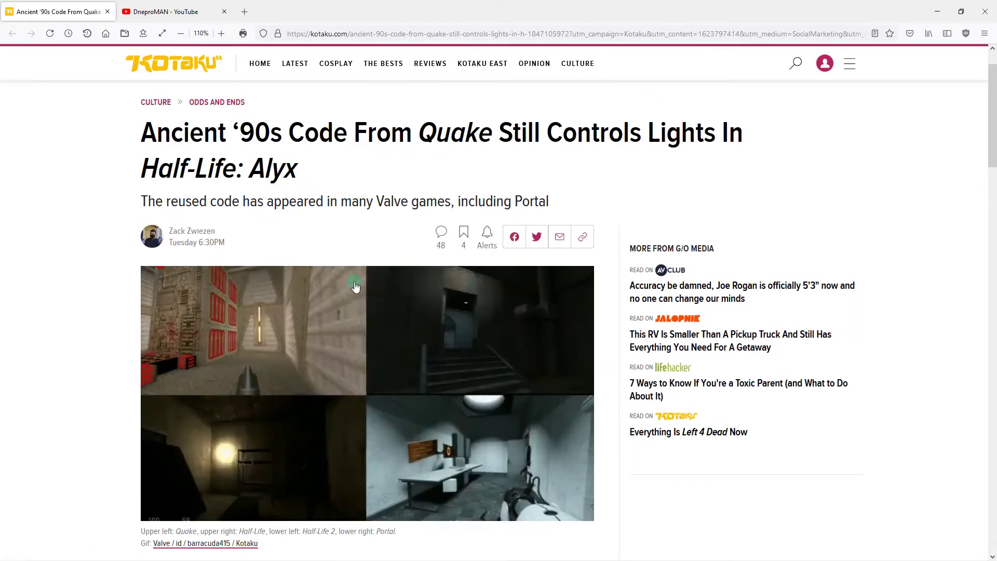
scroll(361, 300, down, 4)
scroll(361, 300, down, 3)
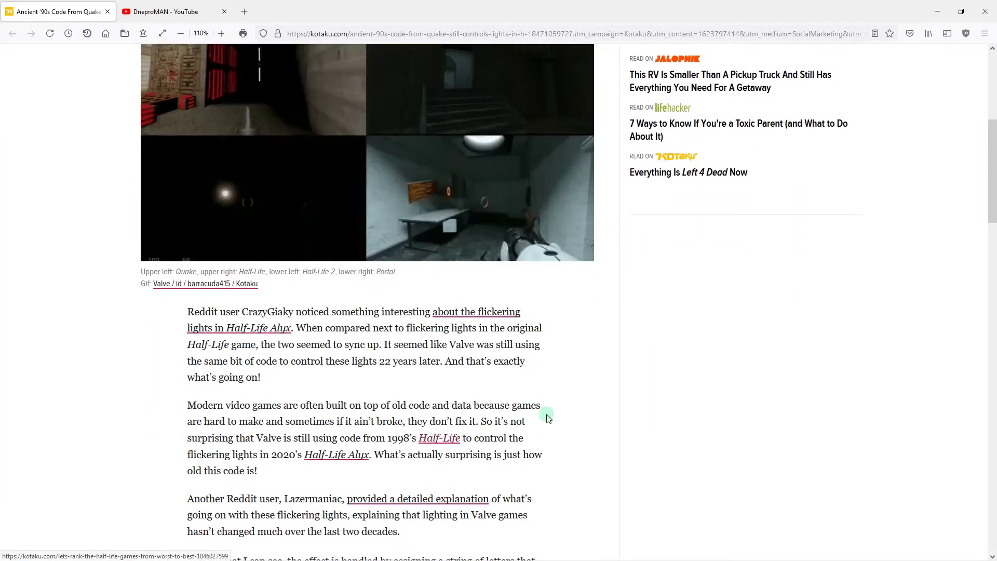
scroll(549, 414, down, 3)
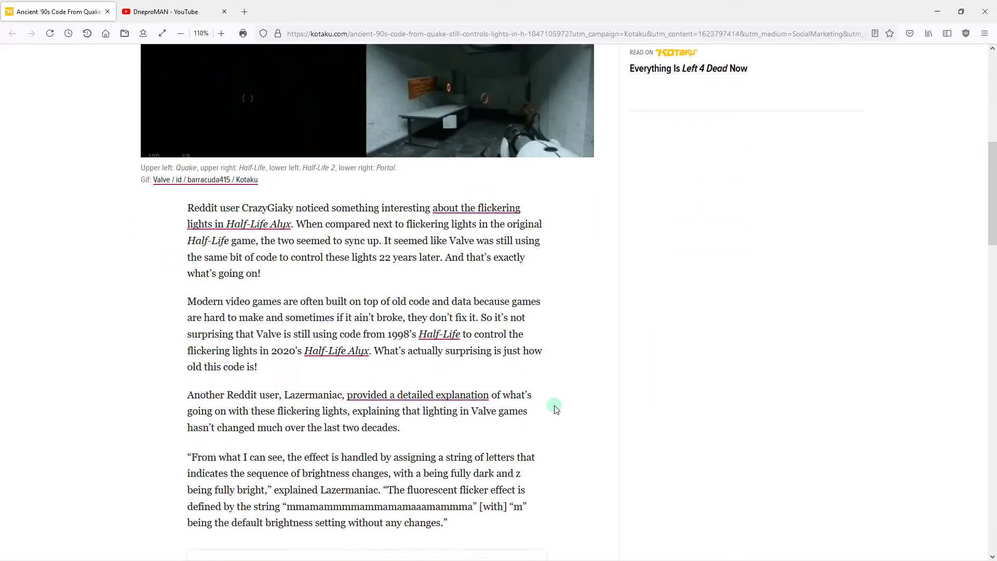
scroll(555, 404, up, 9)
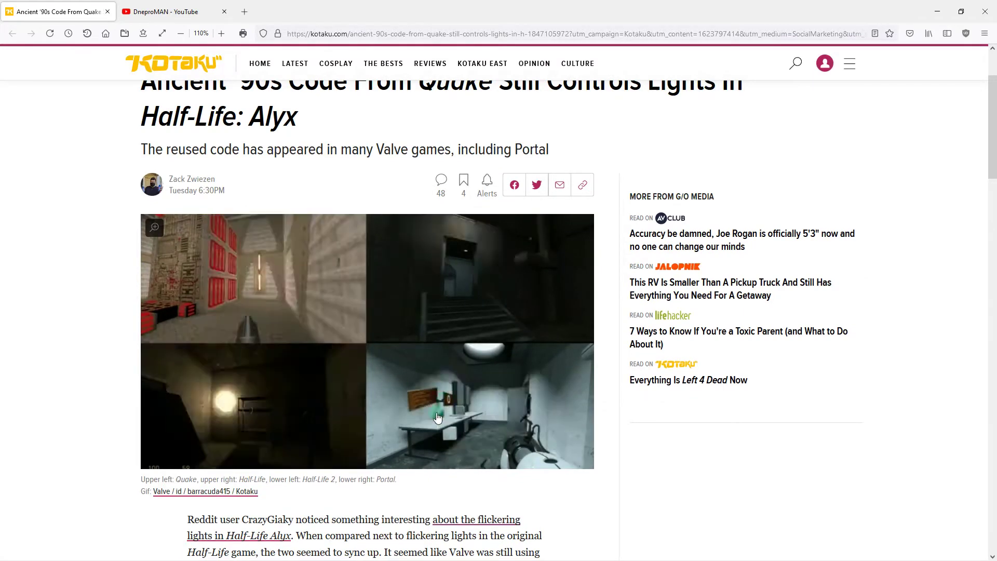
scroll(563, 437, down, 10)
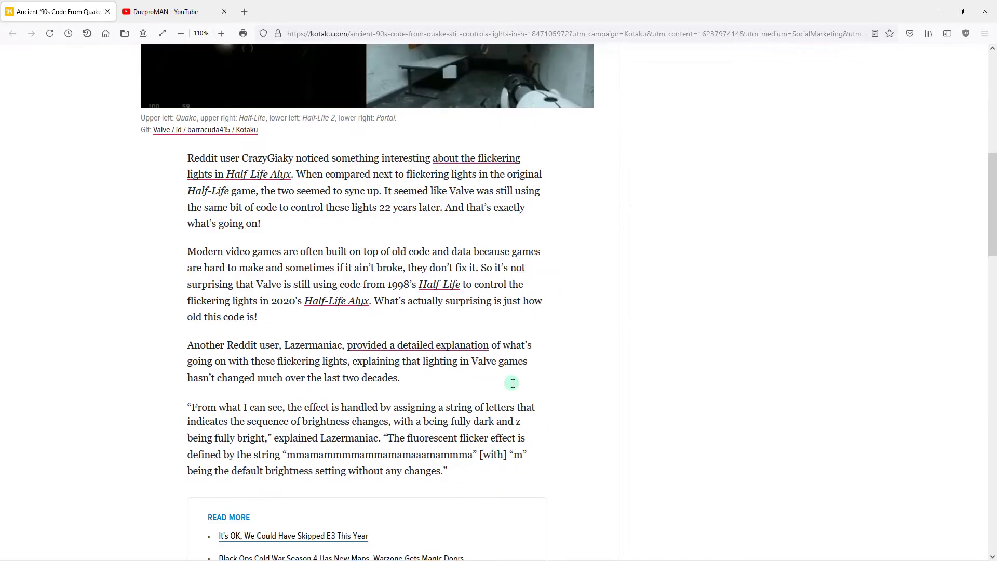
scroll(510, 384, up, 5)
scroll(511, 385, down, 1)
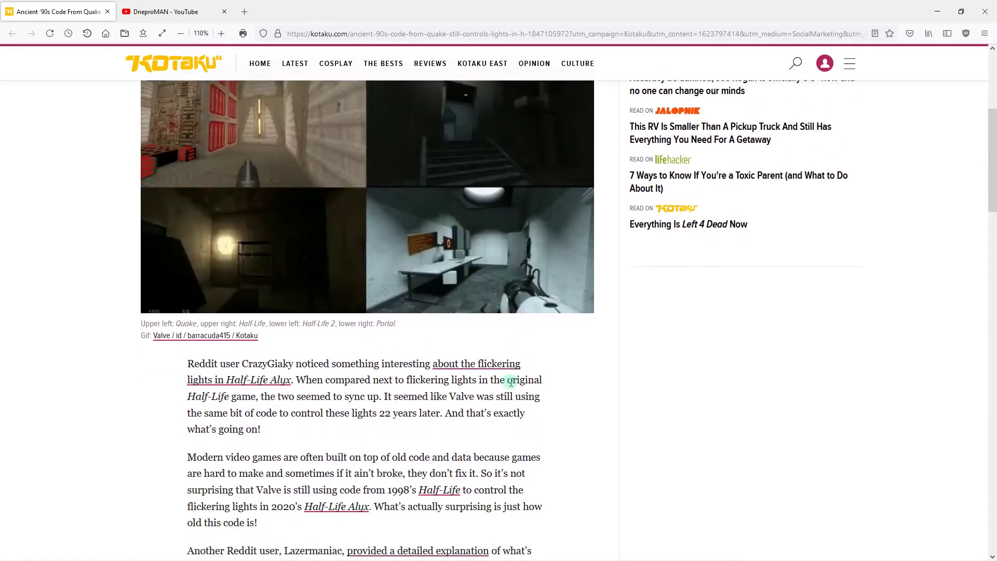
scroll(511, 385, up, 1)
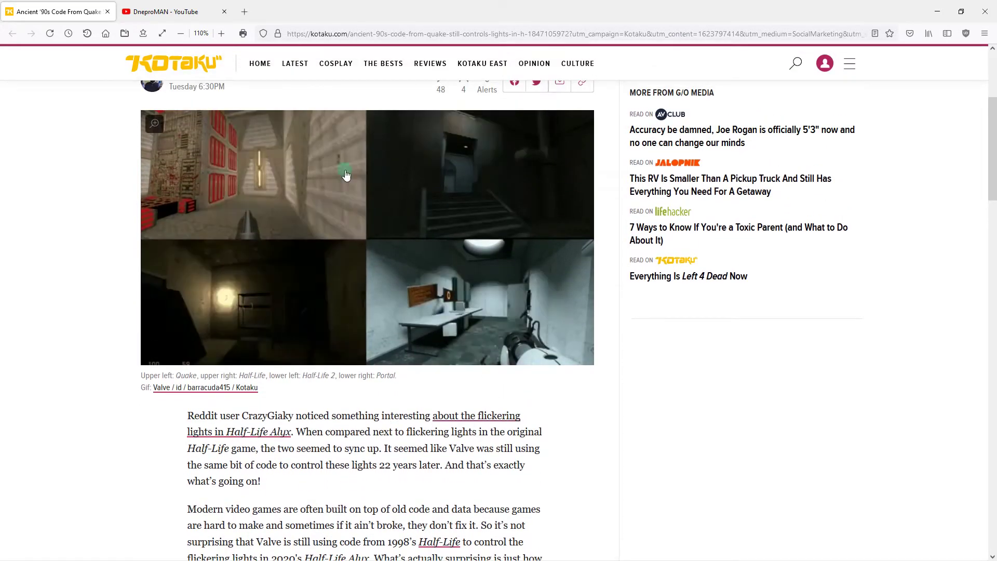
scroll(496, 299, down, 3)
scroll(497, 298, down, 2)
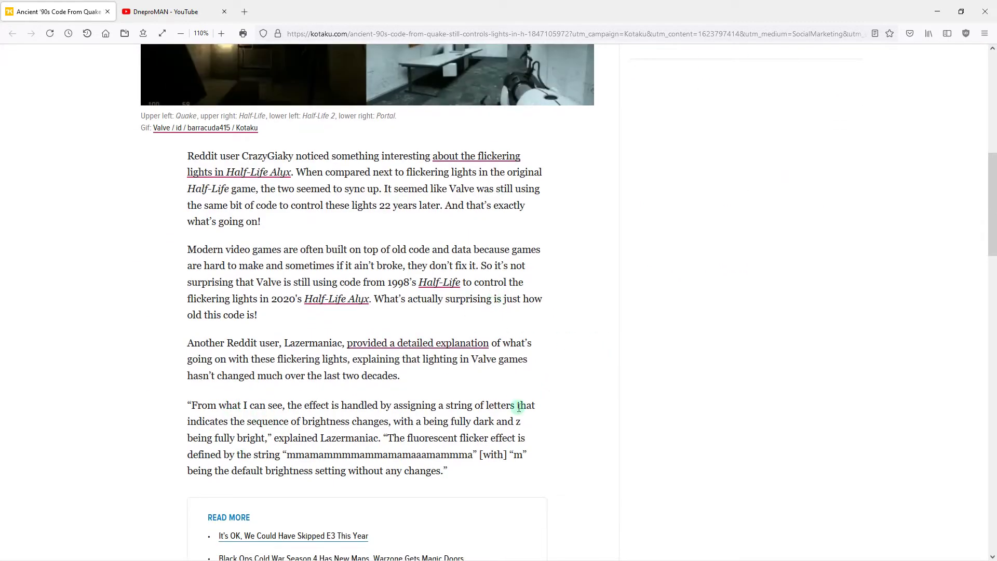
scroll(501, 372, up, 3)
scroll(466, 436, down, 3)
scroll(422, 406, up, 3)
scroll(422, 406, up, 1)
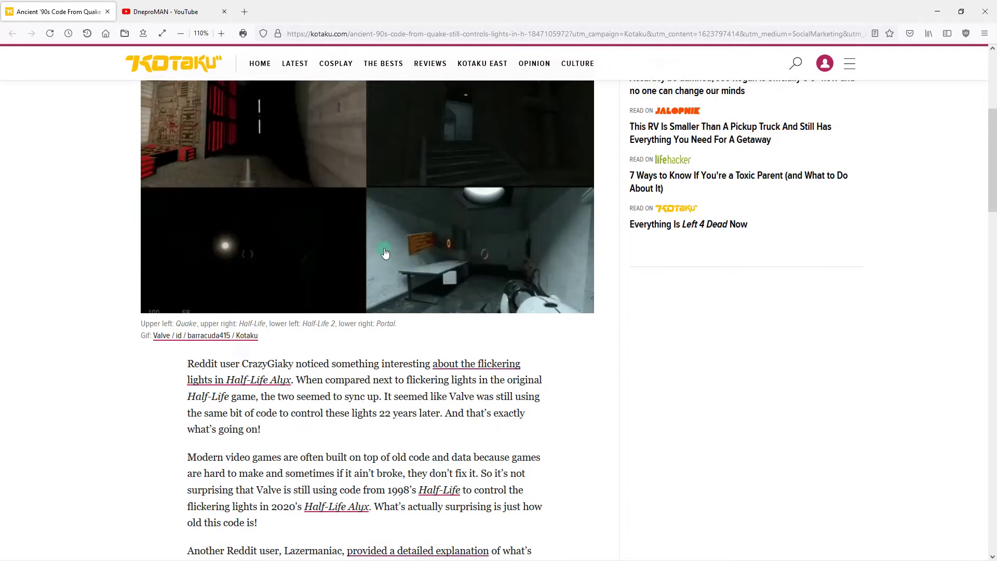
scroll(534, 307, down, 3)
scroll(515, 408, down, 1)
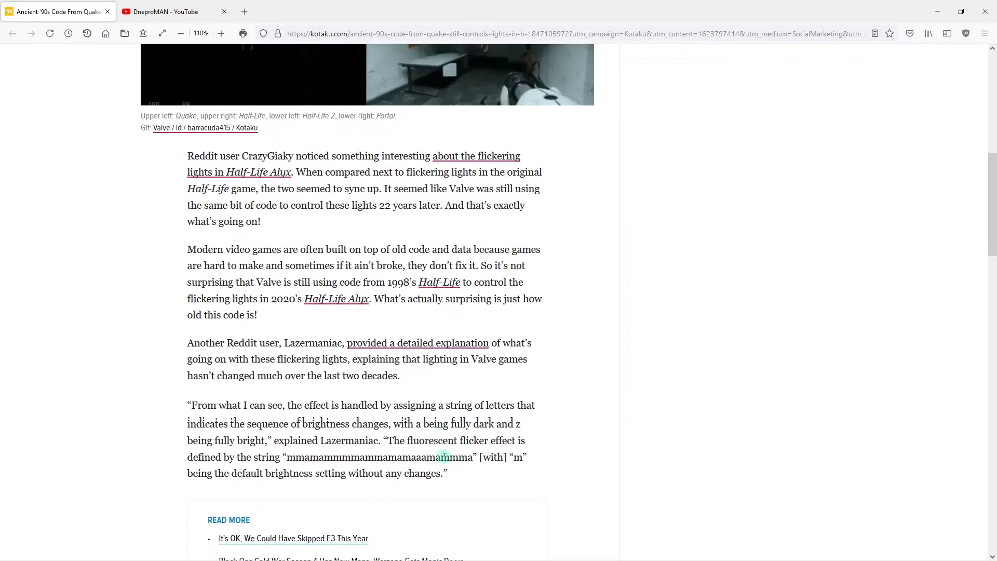
mouse_move(474, 455)
mouse_down()
mouse_move(328, 466)
mouse_move(287, 455)
mouse_up()
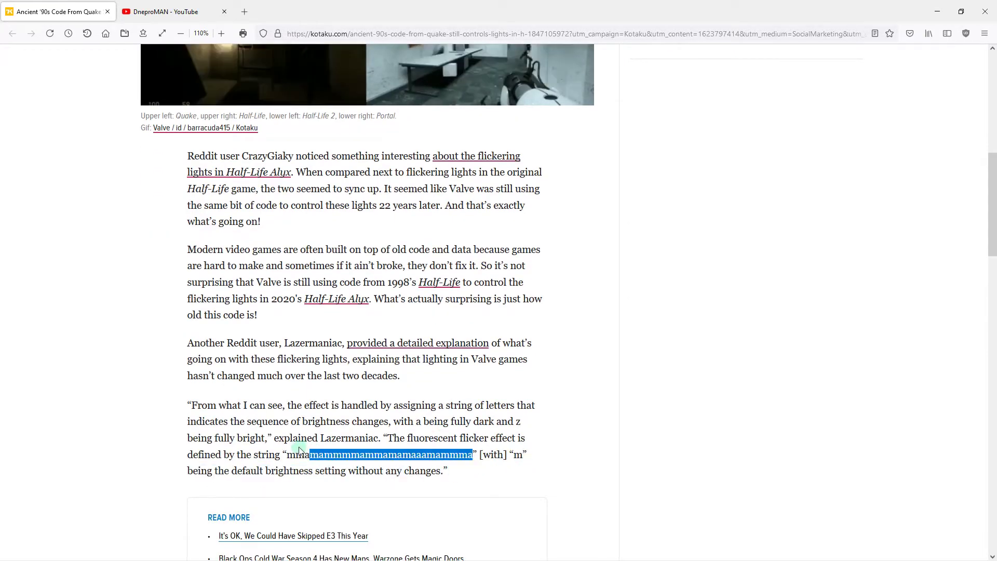
click(466, 471)
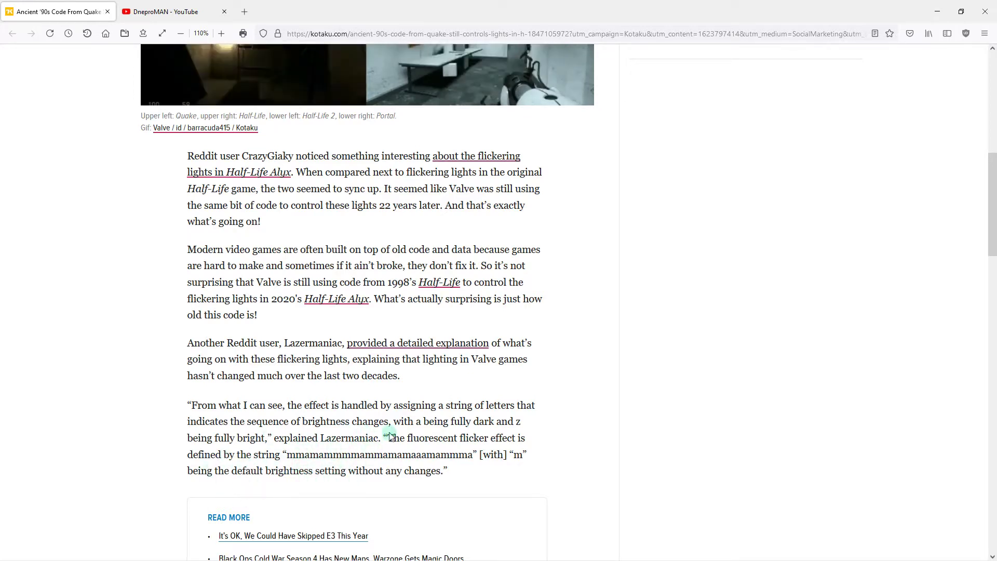
Nudge the level viewport camera and focus the empty Lights folder in the Content Browser
scroll(384, 436, up, 3)
scroll(364, 509, down, 1)
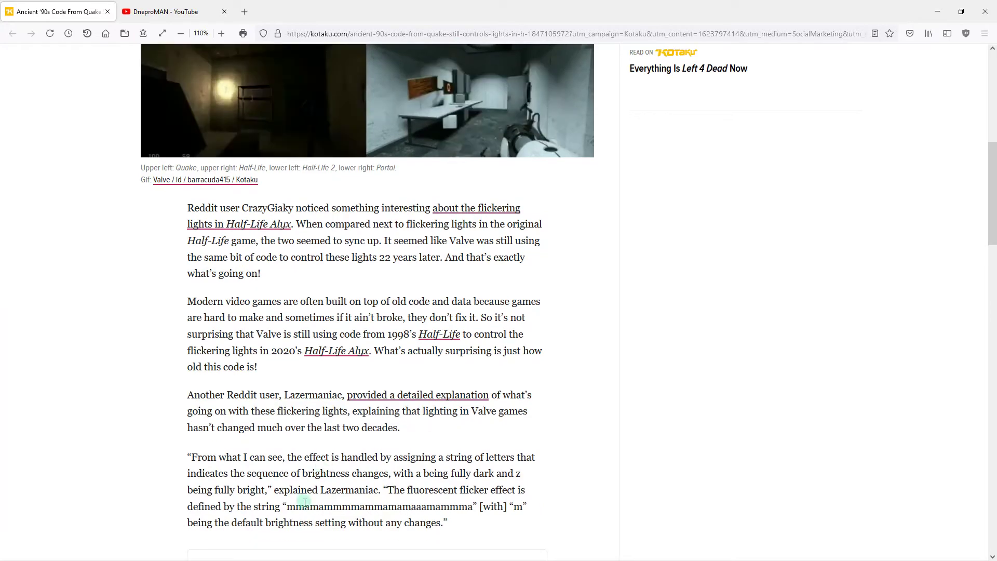
scroll(449, 237, up, 2)
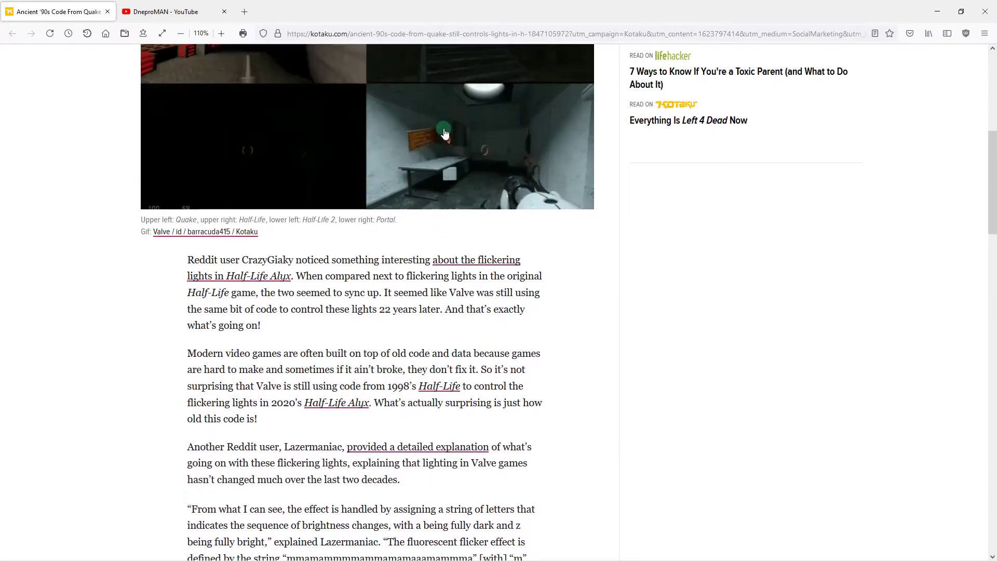
scroll(398, 299, up, 2)
scroll(398, 300, up, 3)
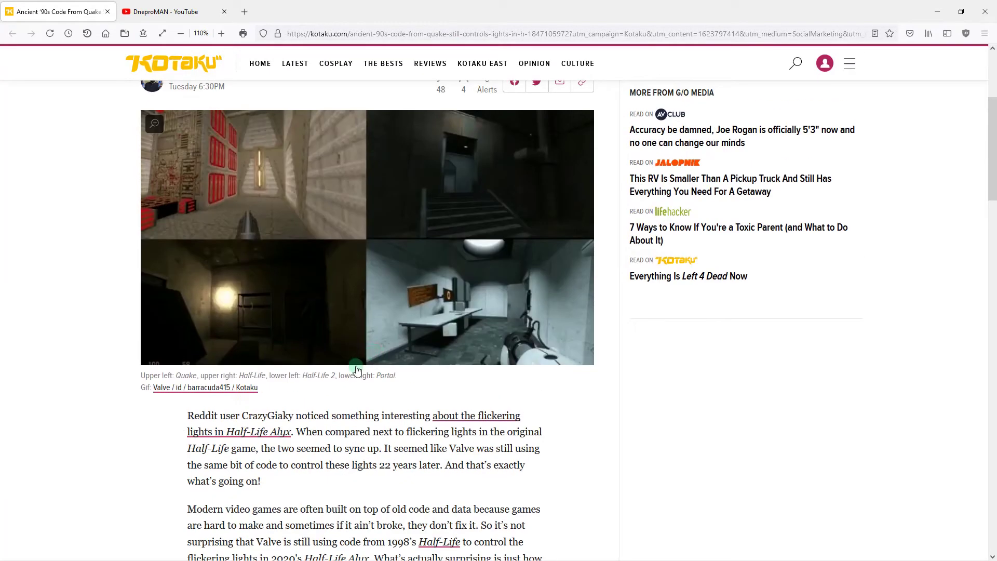
scroll(247, 261, up, 2)
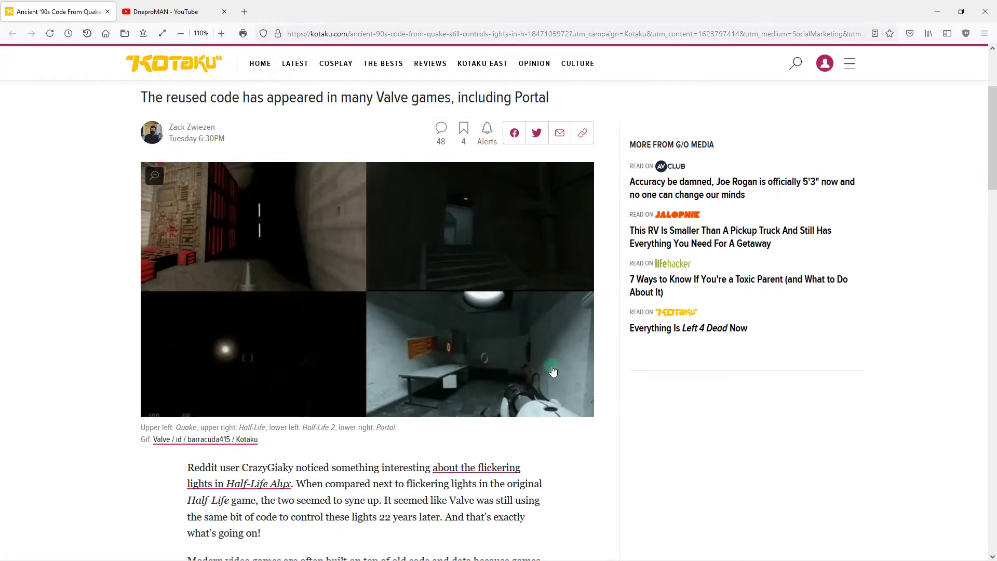
scroll(574, 288, down, 1)
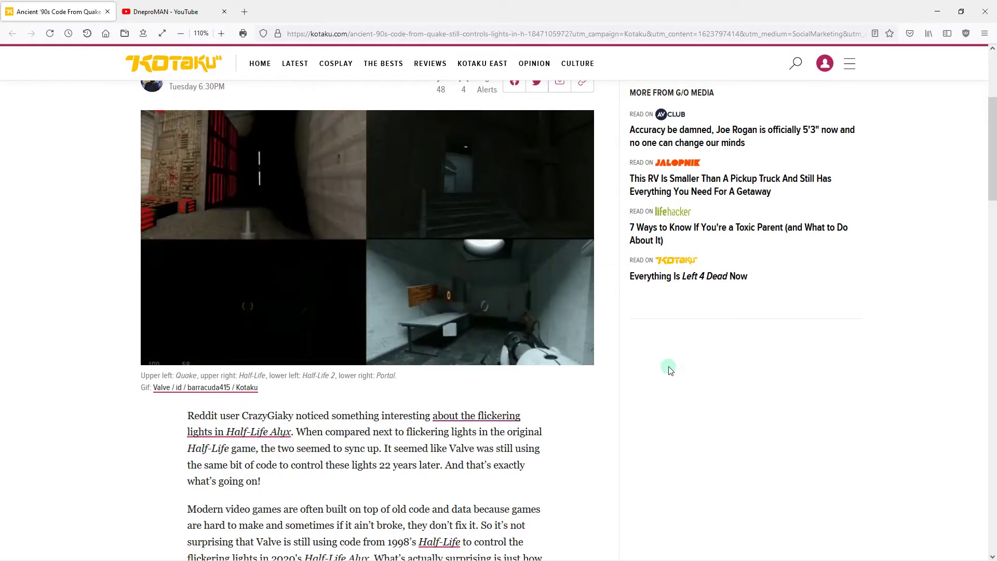
scroll(672, 369, up, 1)
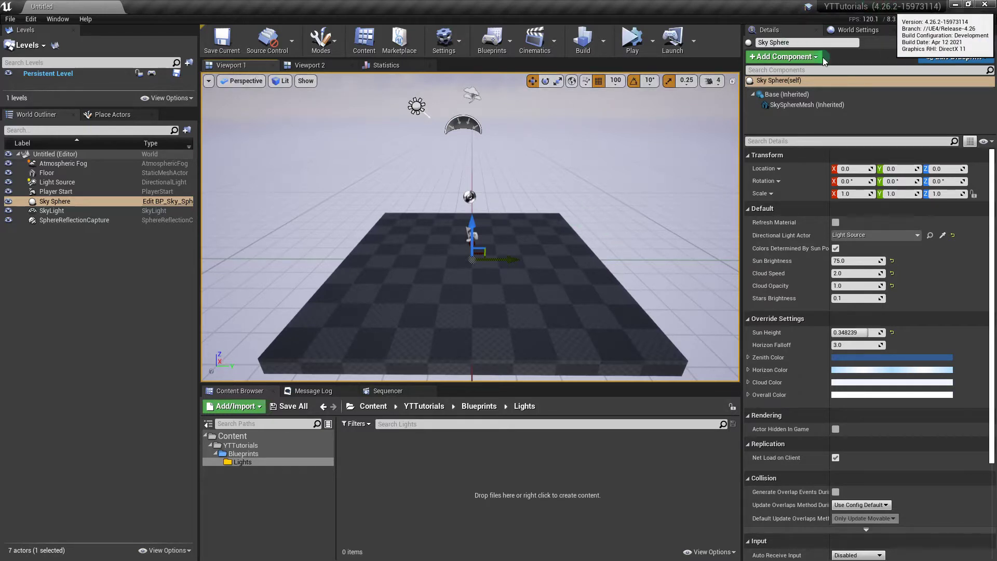
right_drag(552, 296, 494, 80)
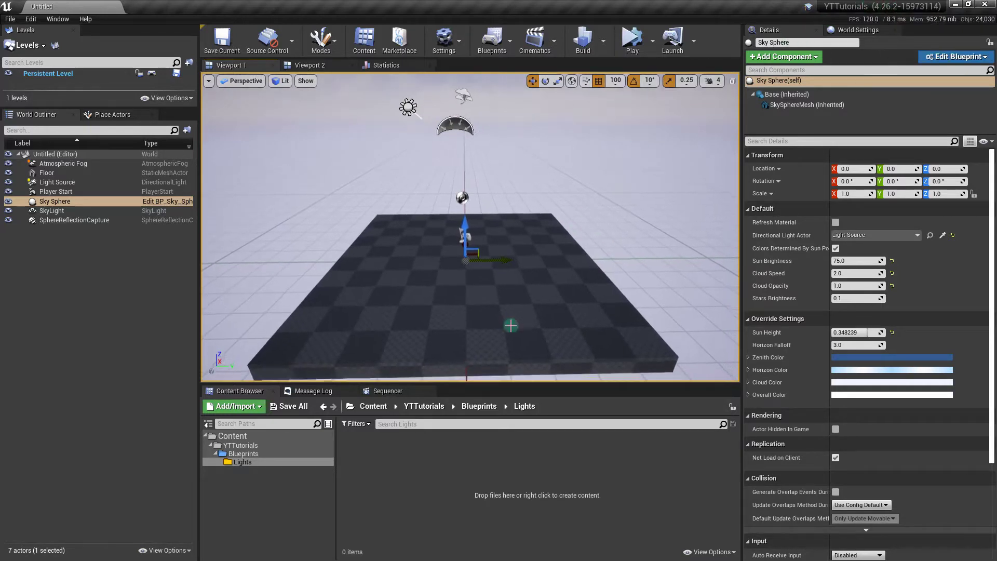
click(462, 495)
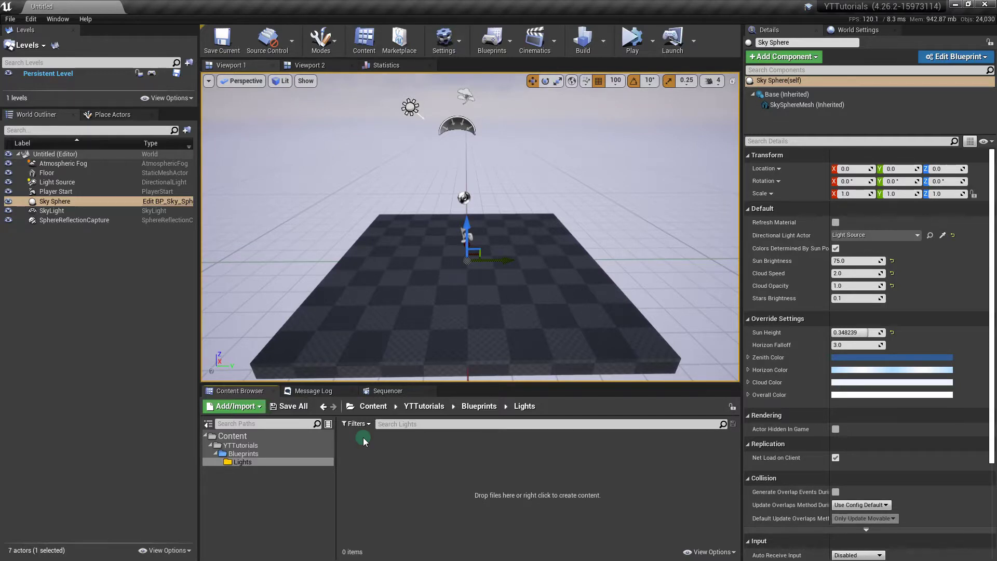
Create a new Actor Blueprint Class in the Lights folder and open it for editing
right_click(370, 447)
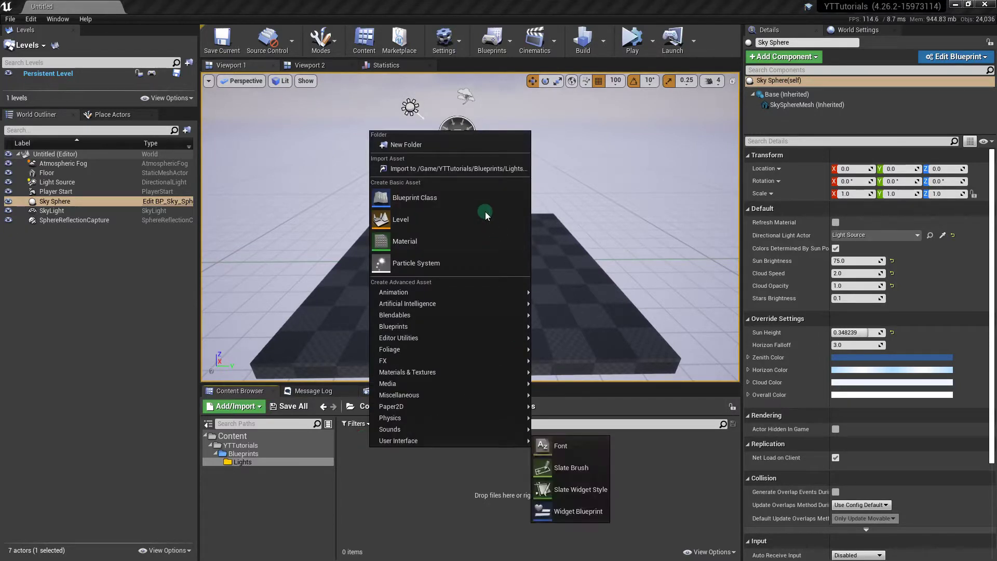
click(478, 192)
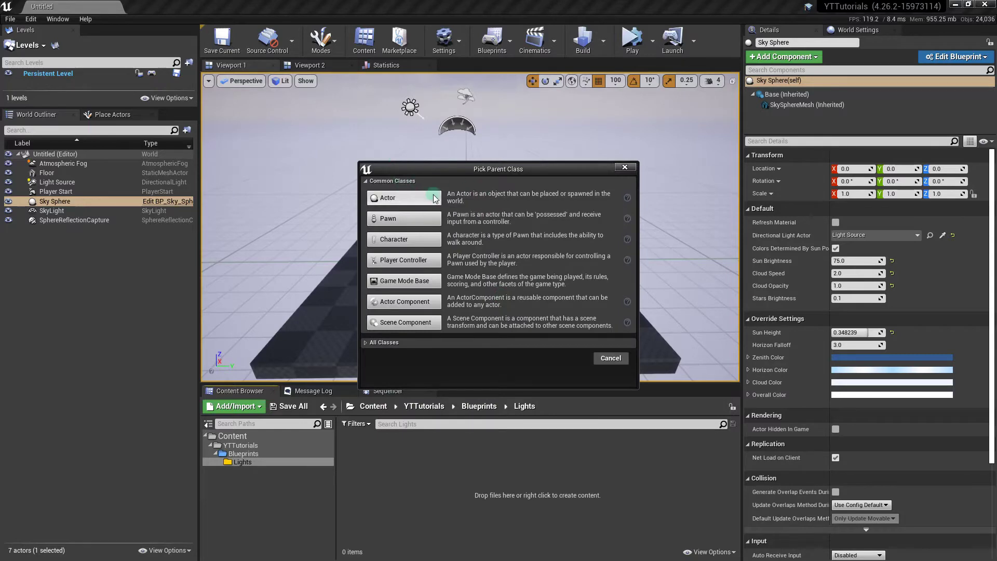
click(413, 197)
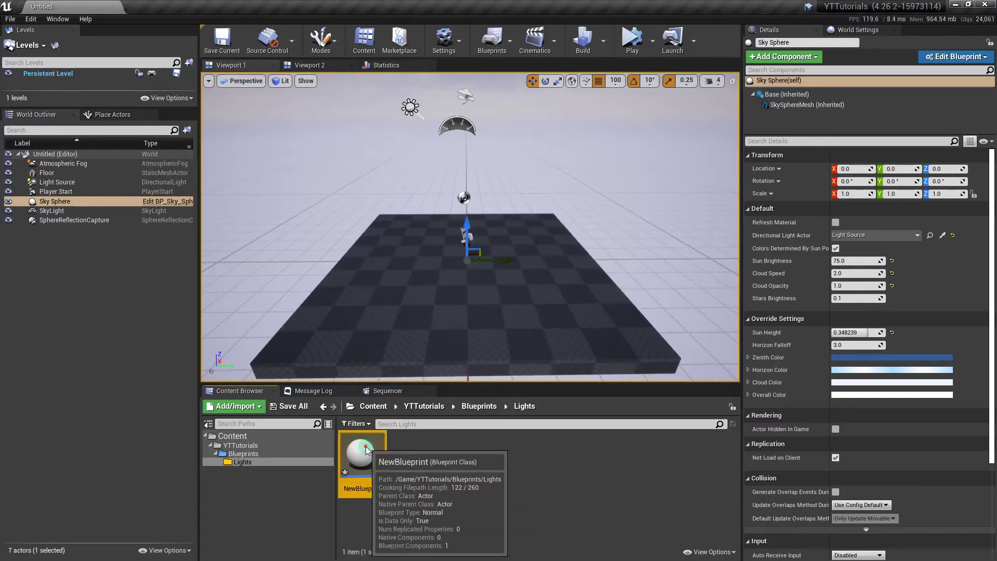
double_click(377, 458)
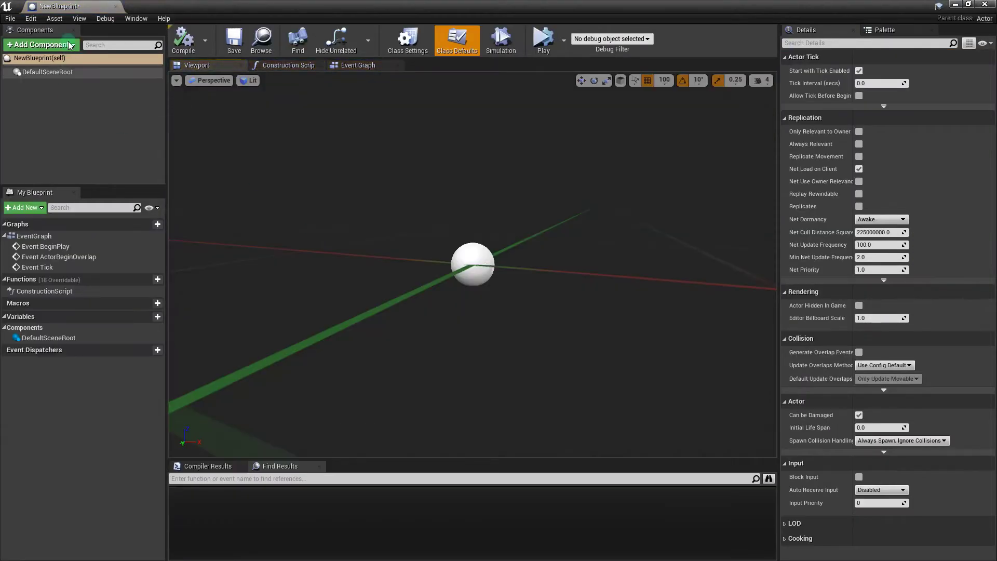
Add a Point Light component to NewBlueprint via a 'poin' search
click(46, 45)
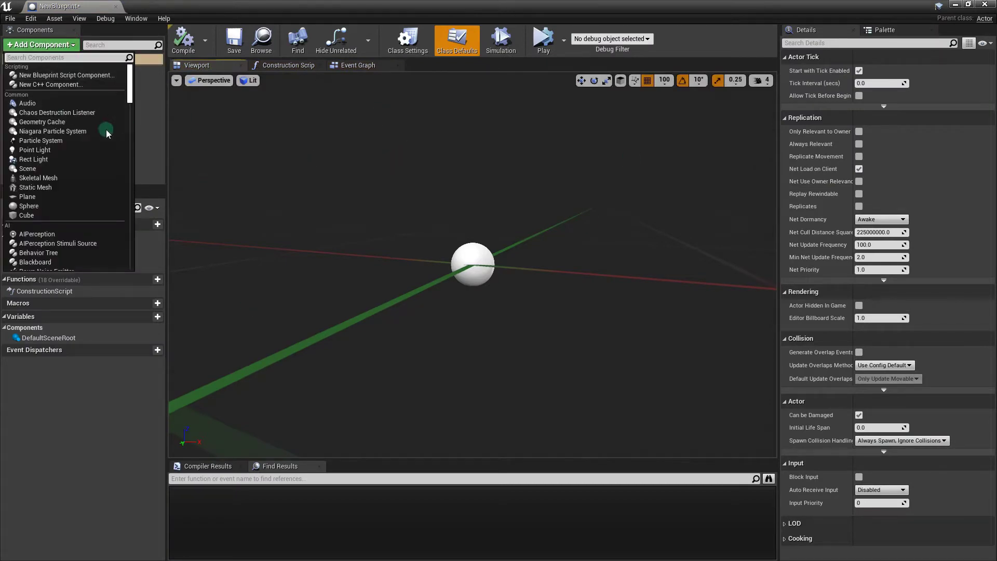
scroll(59, 166, down, 5)
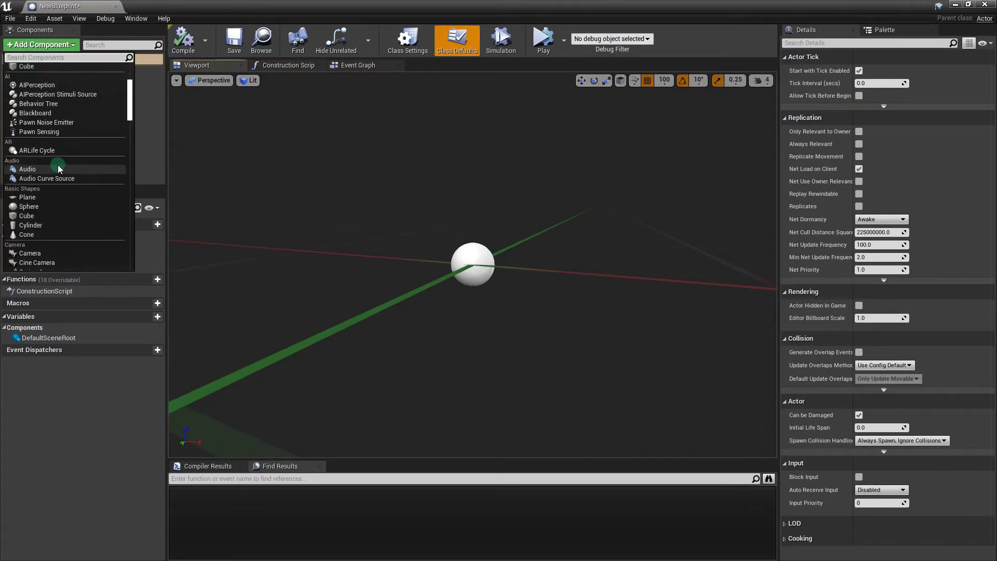
scroll(58, 164, down, 3)
scroll(64, 63, up, 5)
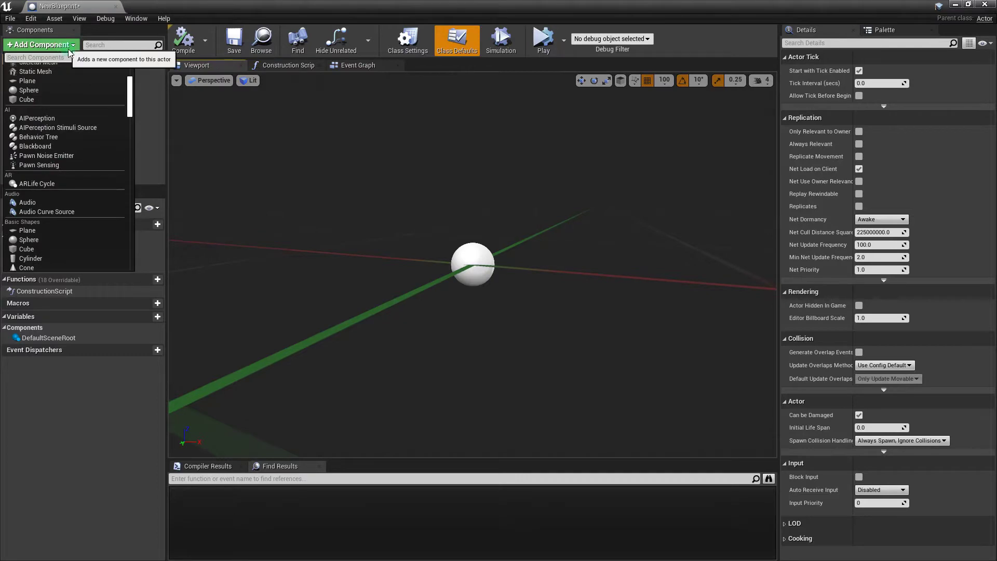
text(poin)
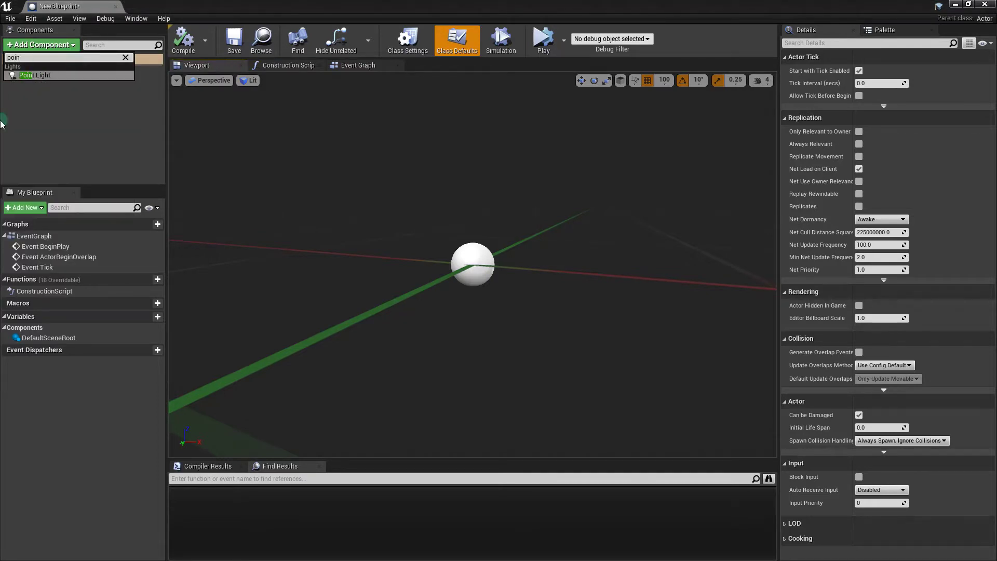
click(93, 76)
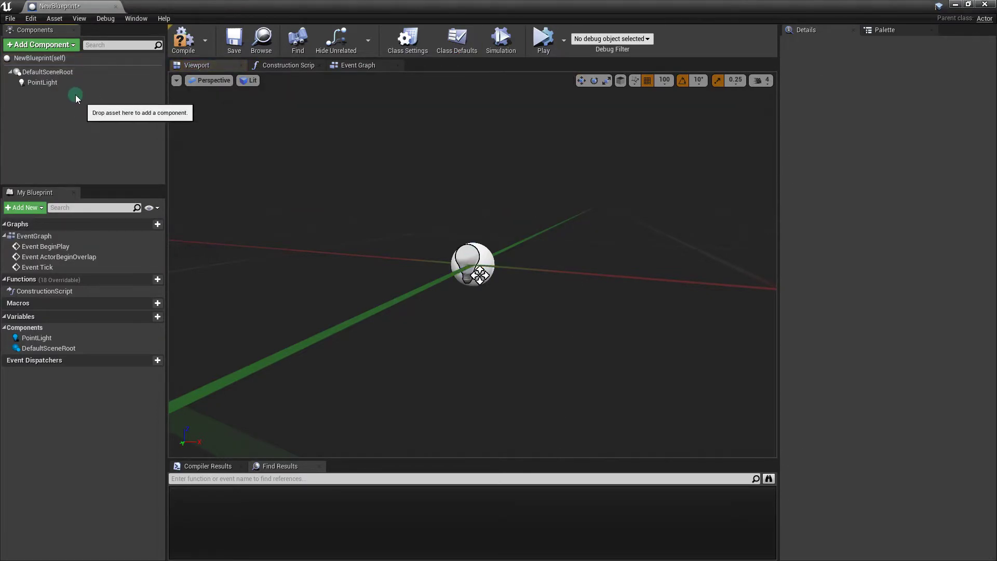
alt+drag(545, 216, 497, 275)
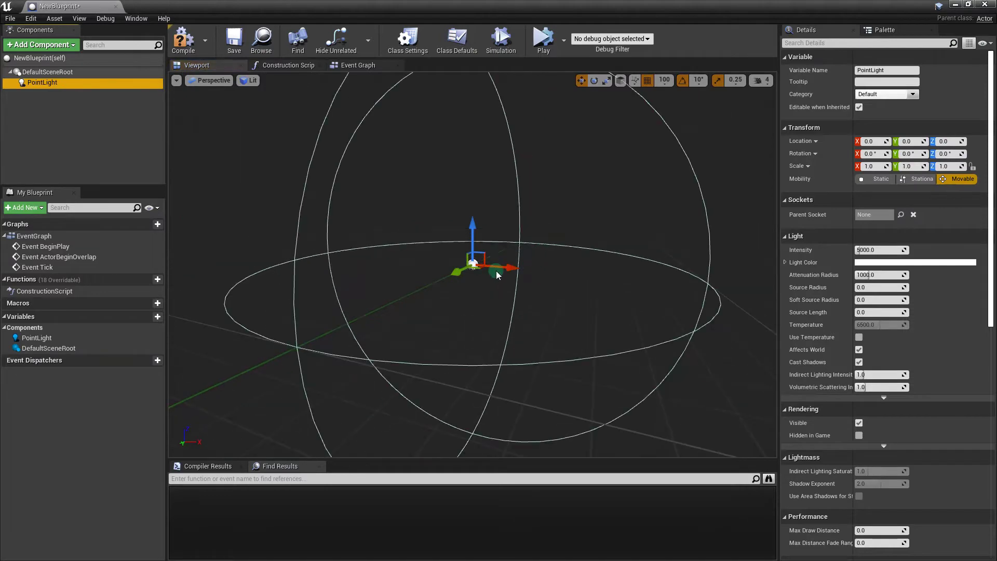
Reselect the PointLight component and bring up the Event Graph
click(91, 126)
click(59, 83)
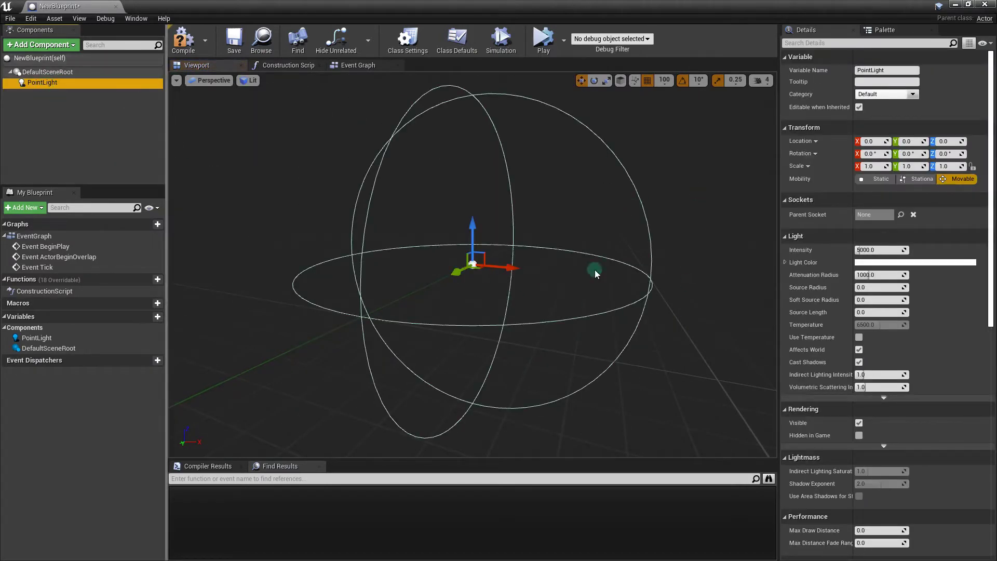
click(350, 66)
right_drag(424, 204, 326, 217)
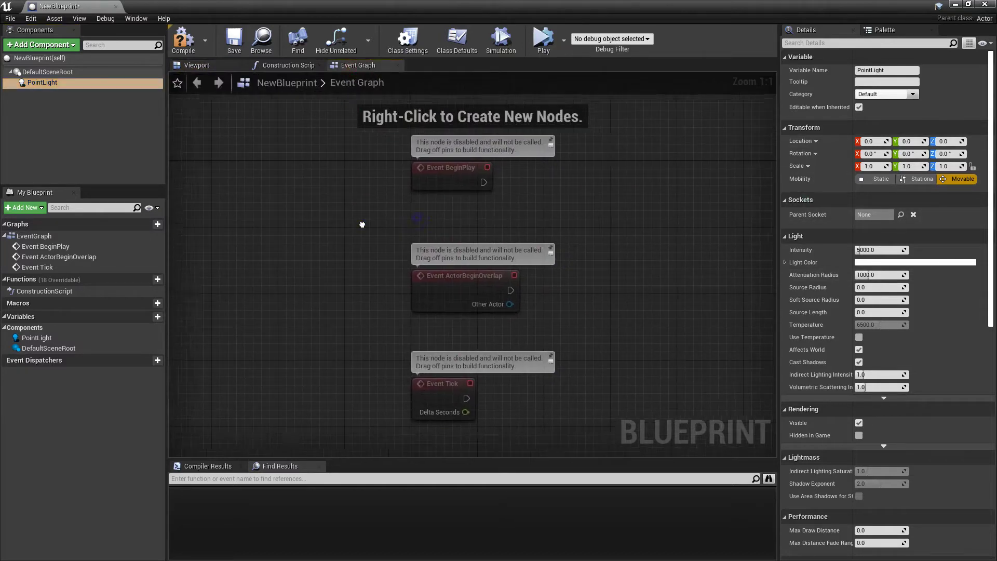
Close the NewBlueprint editor and force-delete the NewBlueprint asset despite its references
drag(60, 6, 156, 8)
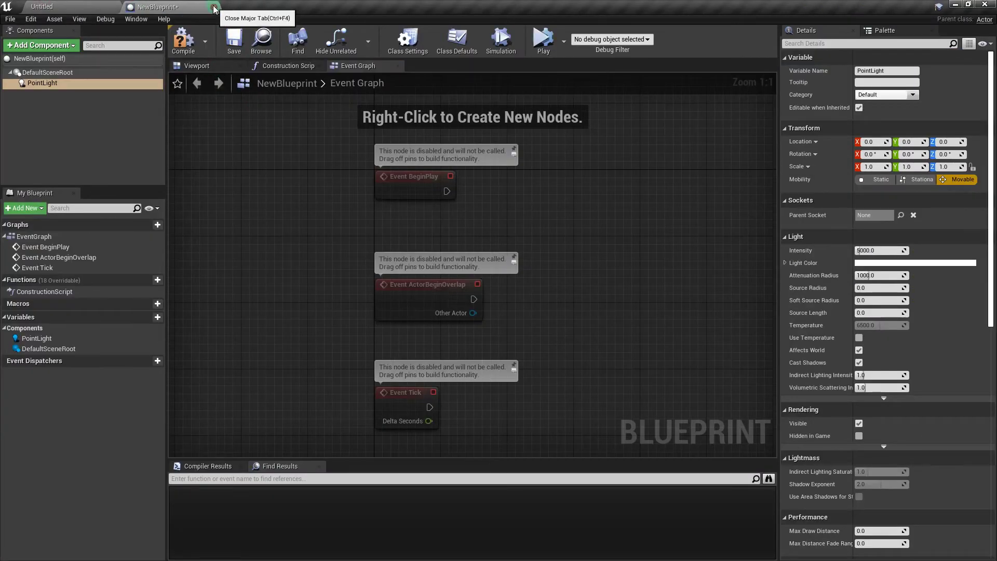
click(214, 7)
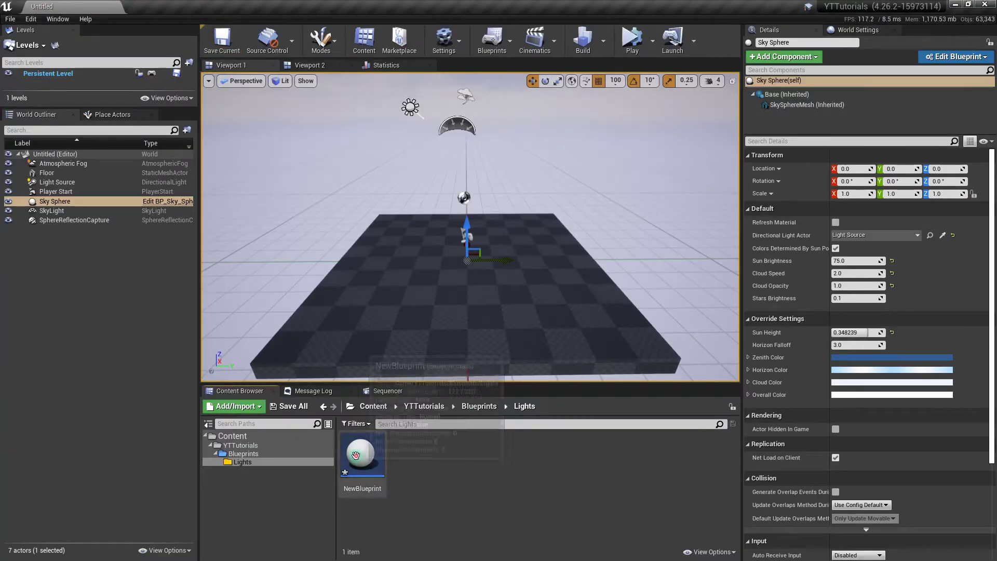
click(362, 457)
key(Delete)
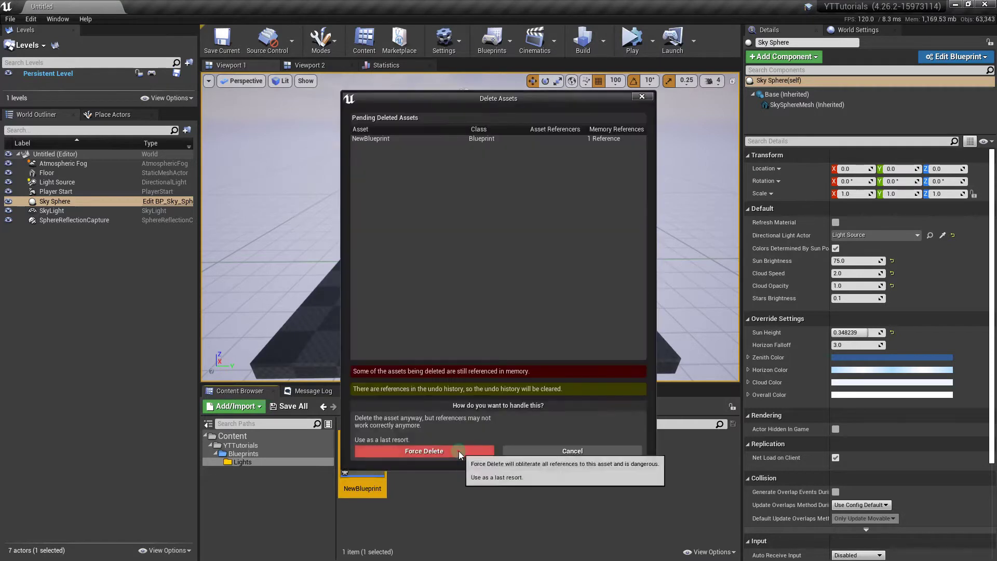
click(459, 451)
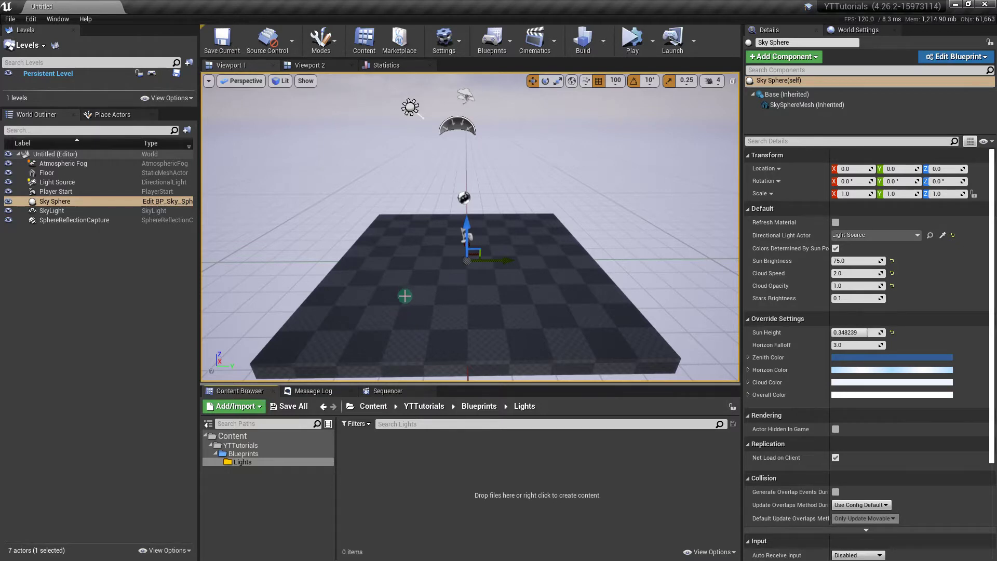
drag(470, 260, 470, 244)
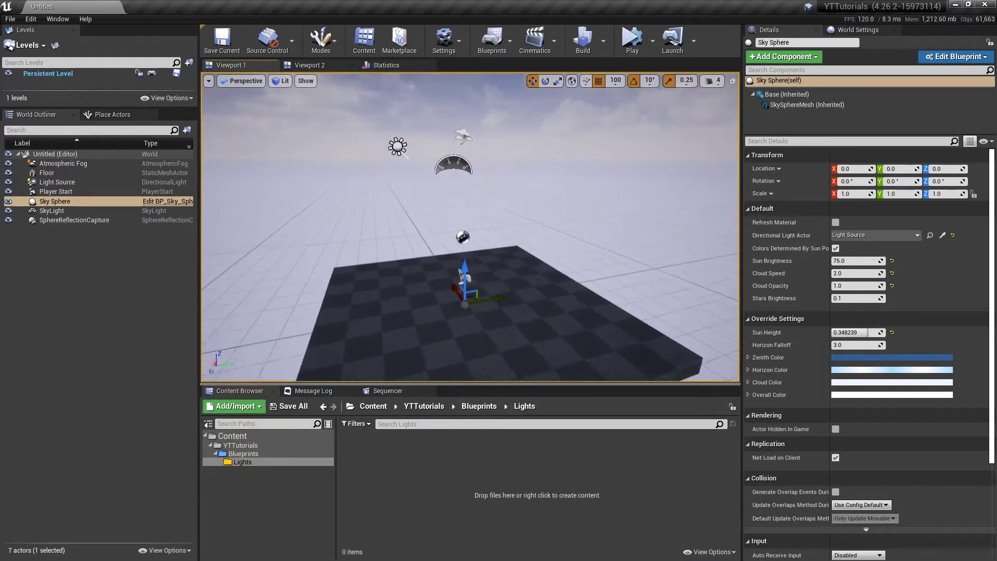
right_drag(470, 245, 451, 231)
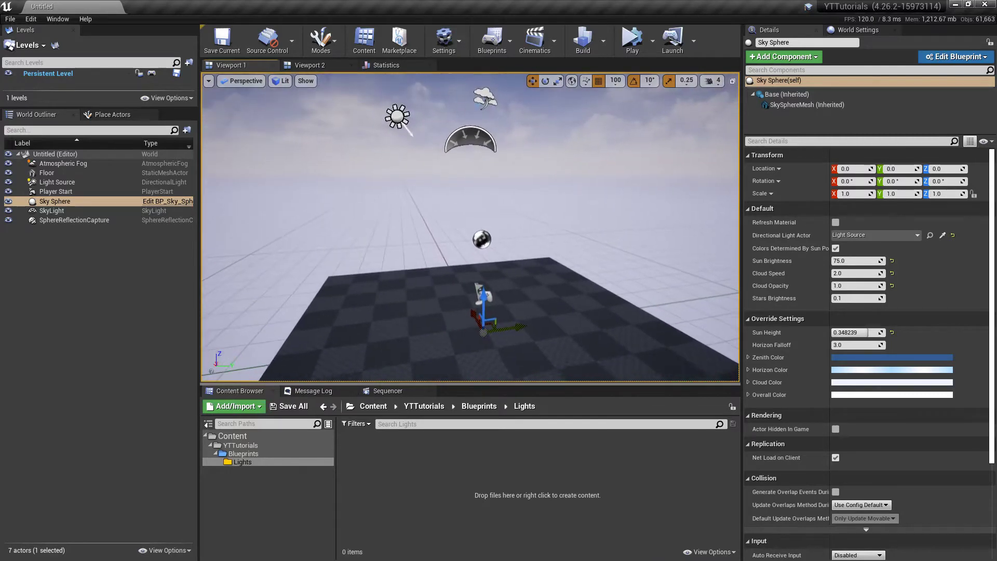
click(386, 448)
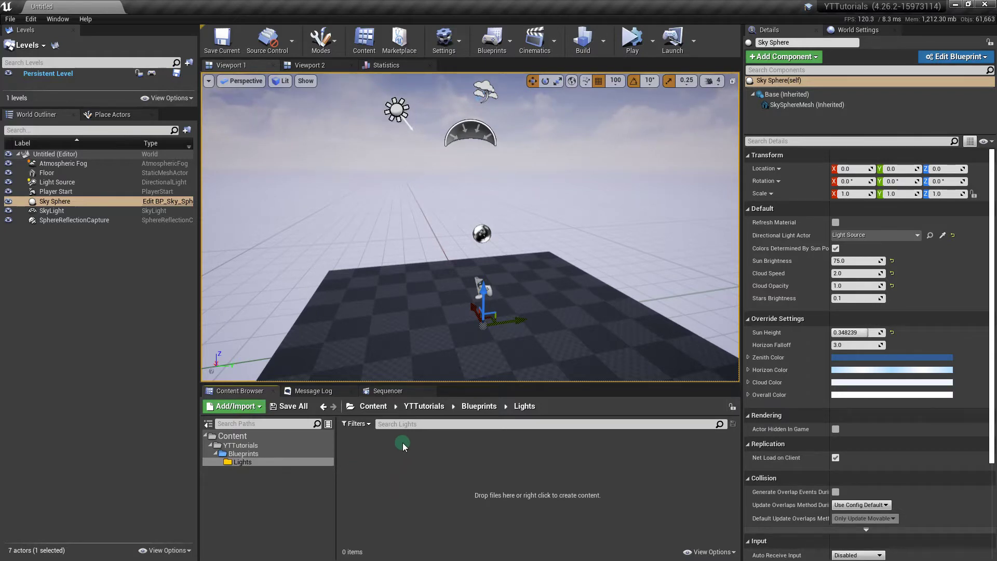
Create an Actor Component Blueprint Class named AComp_ScriptedLight in the Lights folder
right_click(365, 442)
click(455, 194)
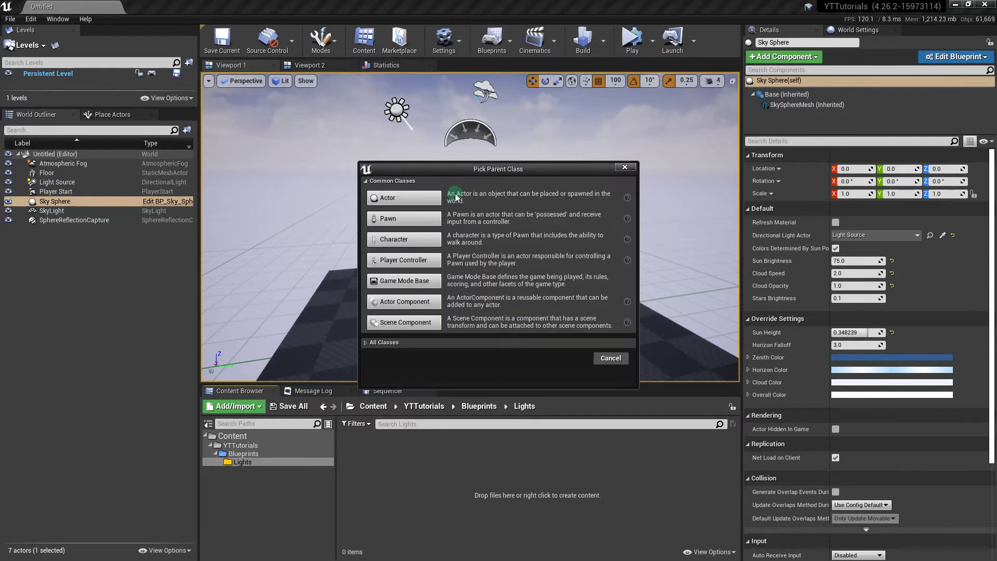
click(410, 306)
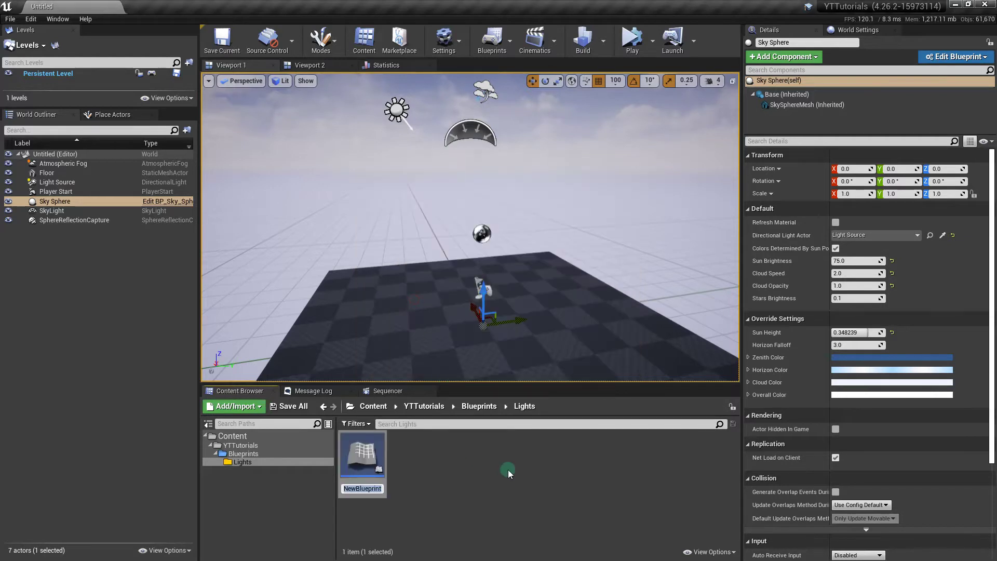
text(AComp)
text(_)
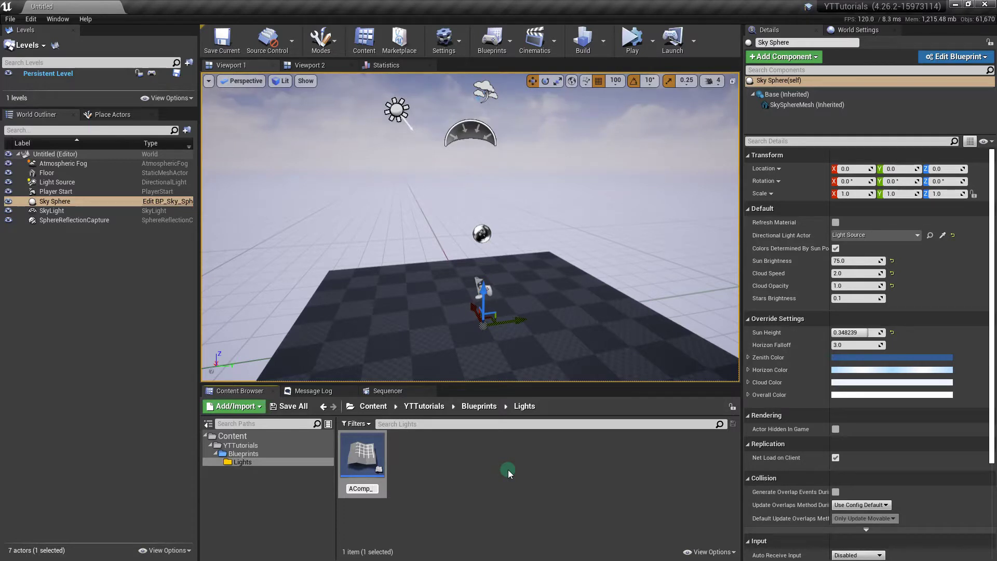
text(Scripted)
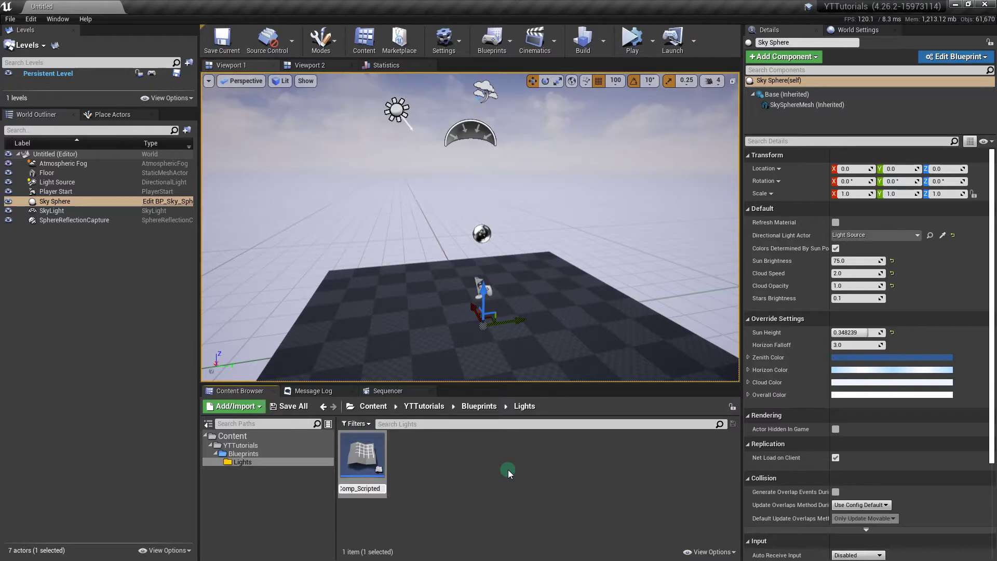
text(Light)
key(Return)
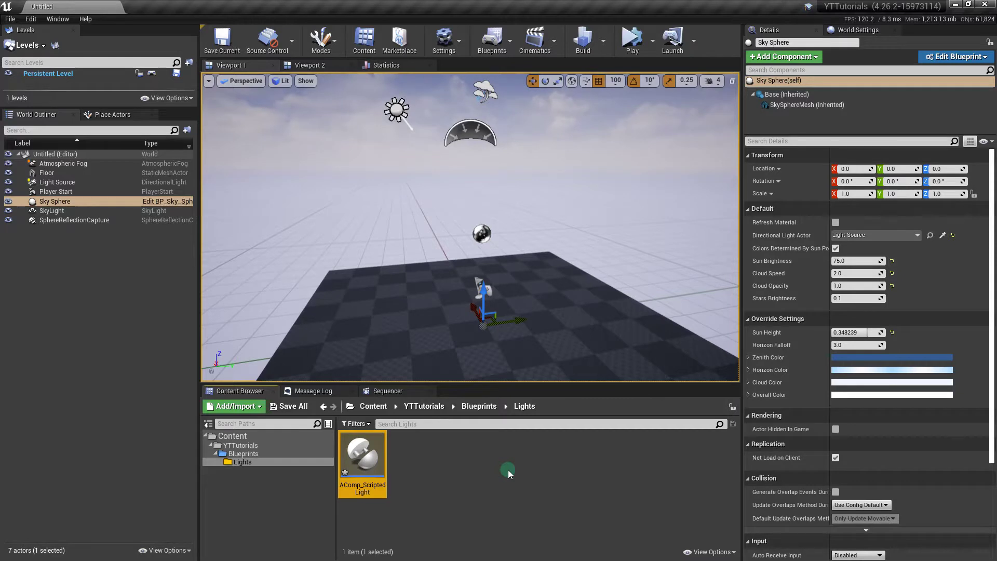
Deselect the new asset and show the Place Actors list
scroll(550, 234, down, 5)
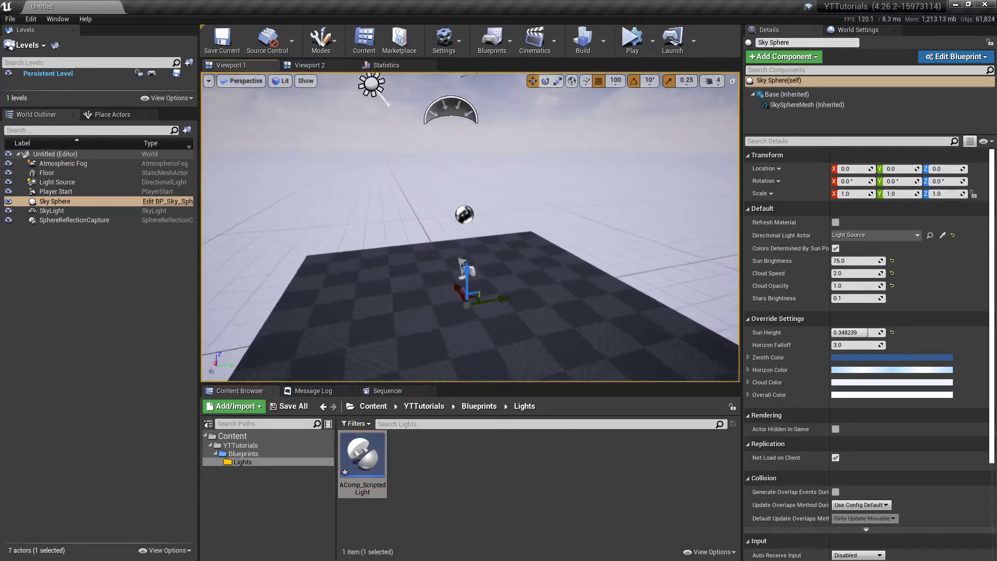
click(480, 471)
scroll(516, 253, up, 2)
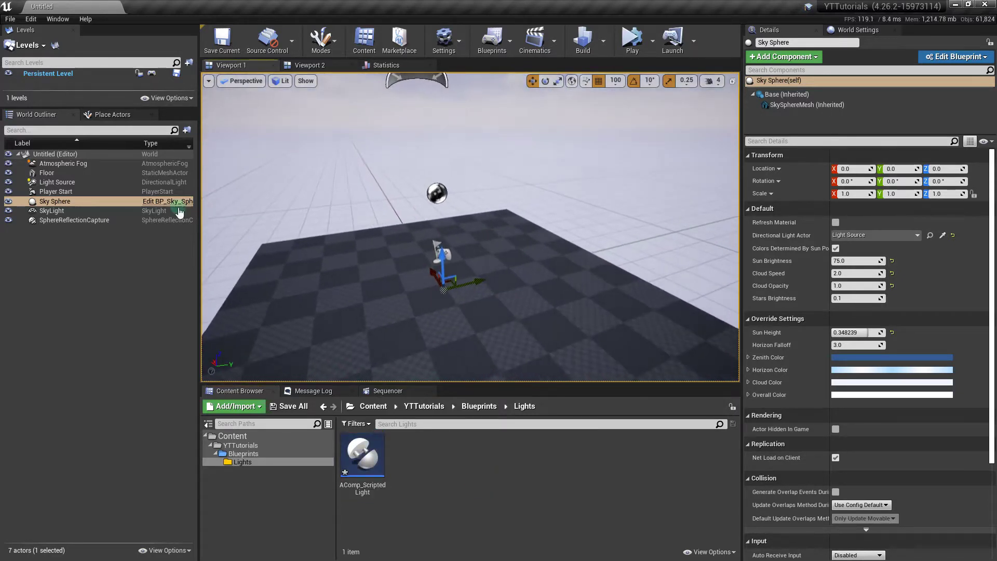
click(111, 114)
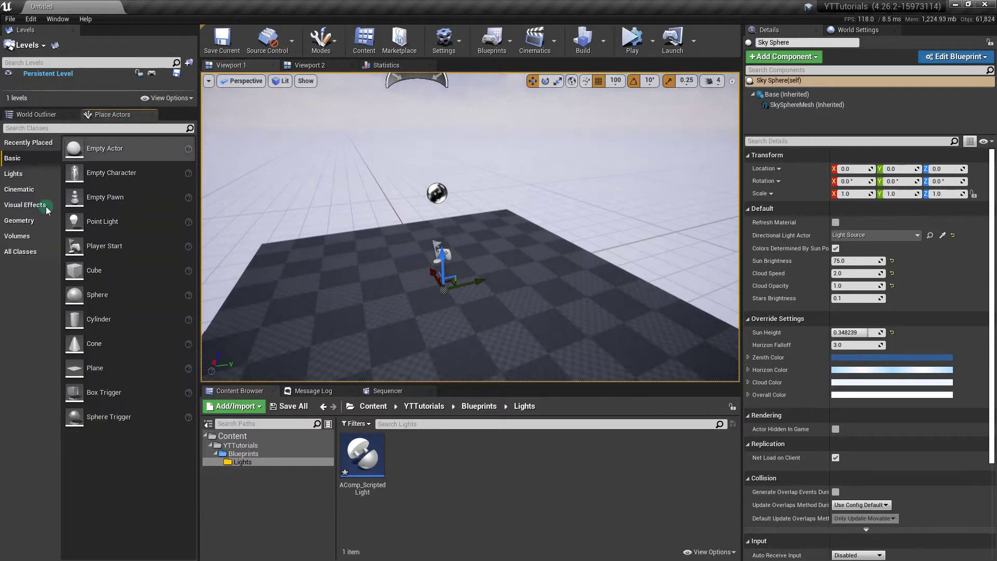
Place a Point Light on the floor and set its Mobility to Movable
click(38, 179)
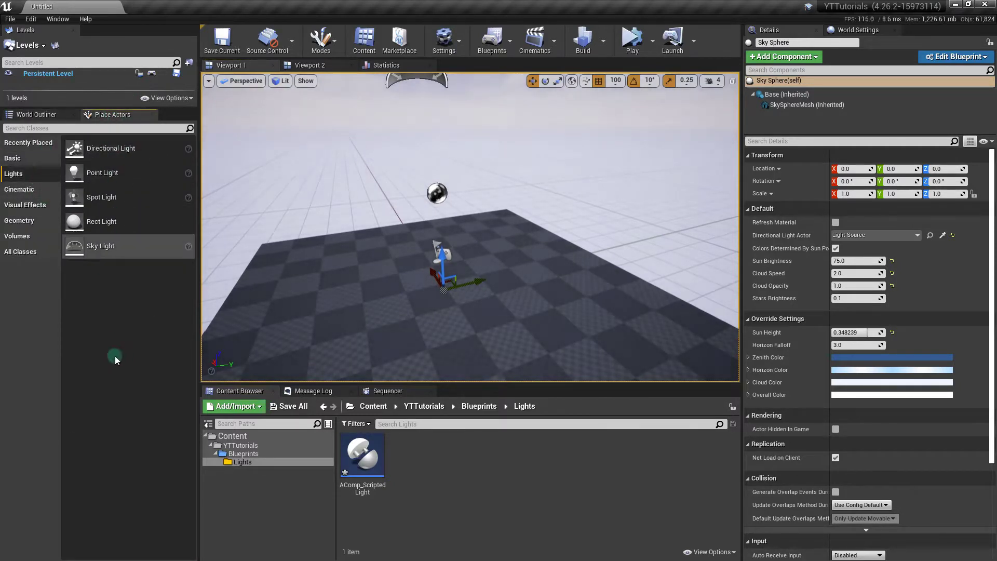
drag(105, 165, 552, 280)
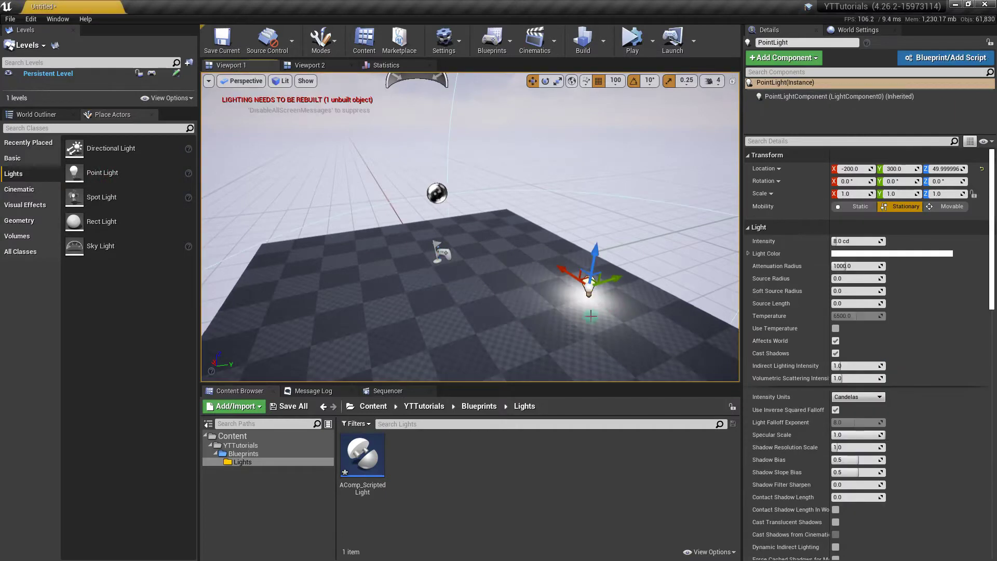
key(f)
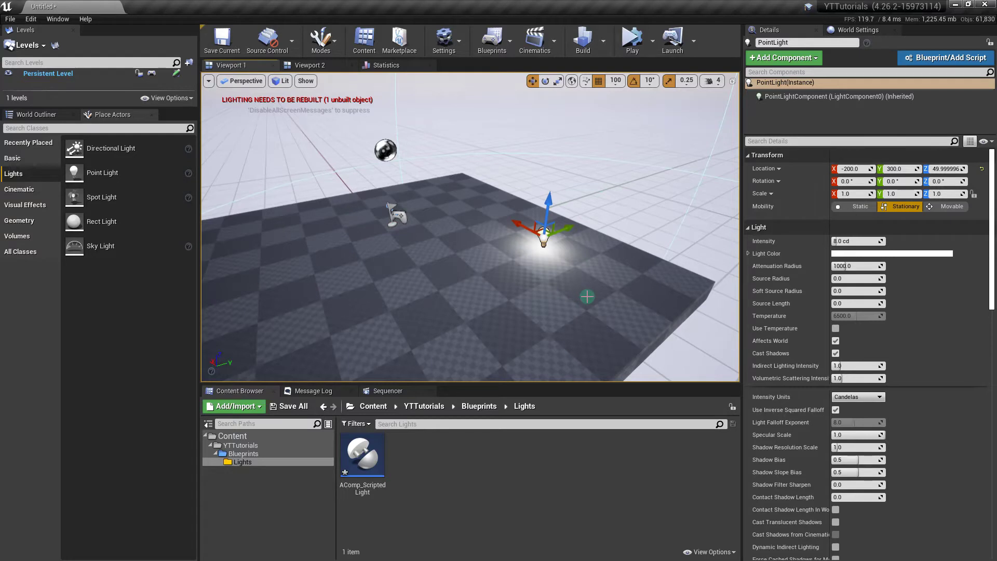
right_drag(626, 288, 615, 278)
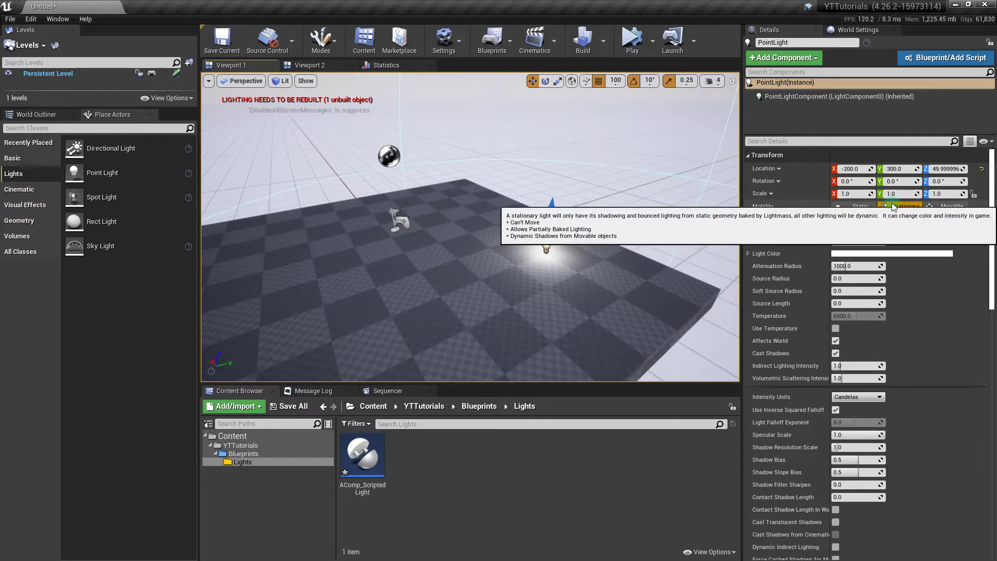
click(936, 207)
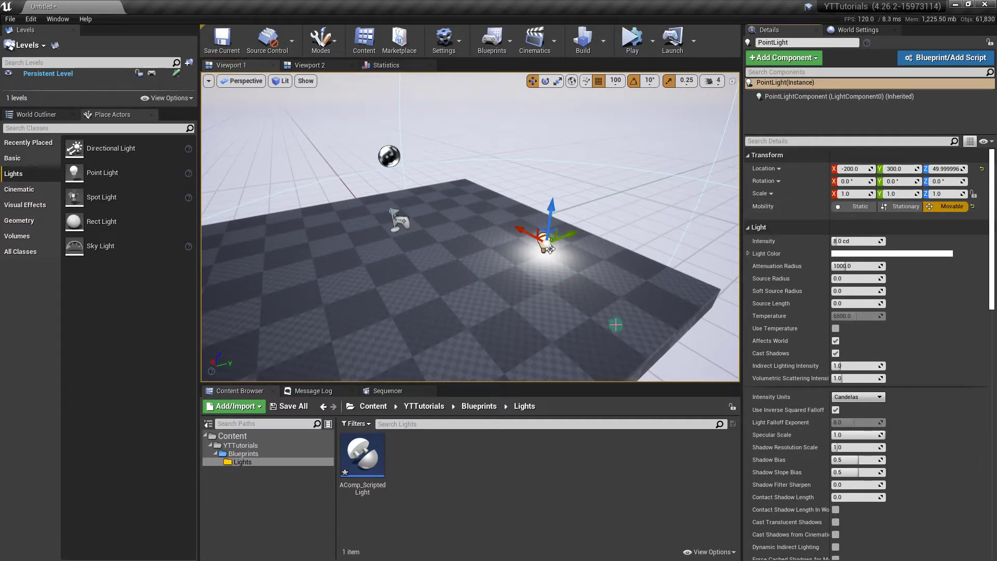
right_drag(570, 296, 556, 299)
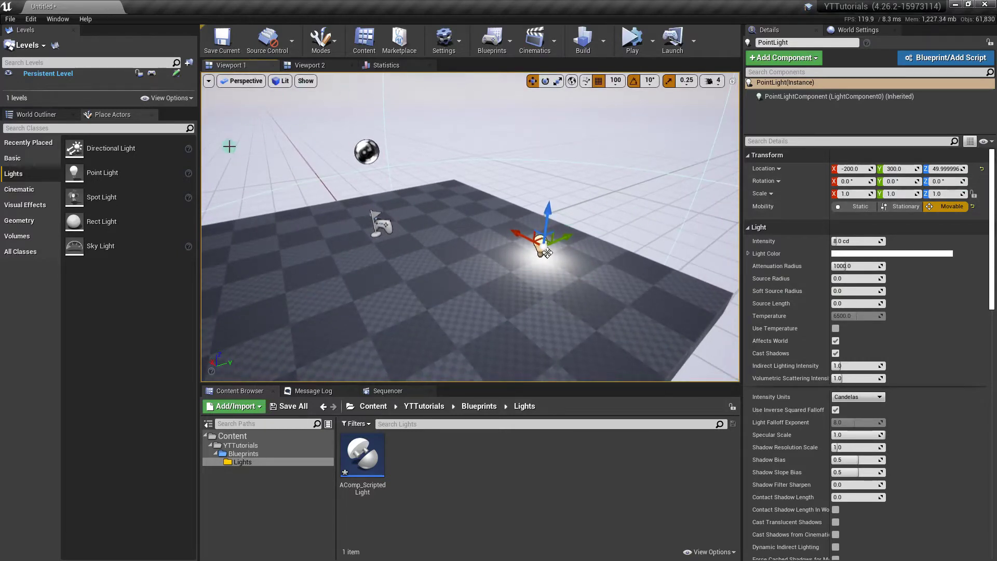
click(906, 206)
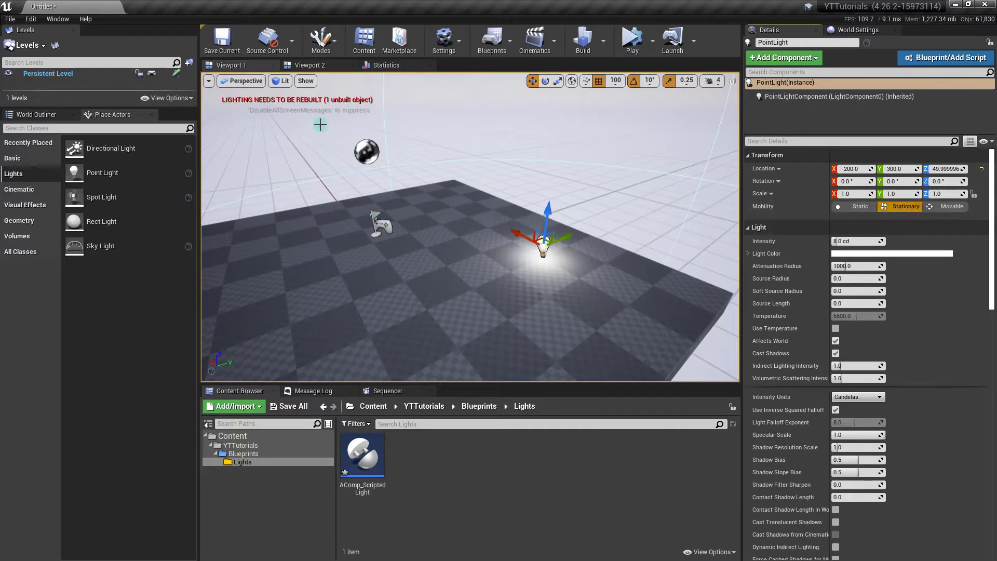
click(953, 206)
right_drag(491, 250, 484, 314)
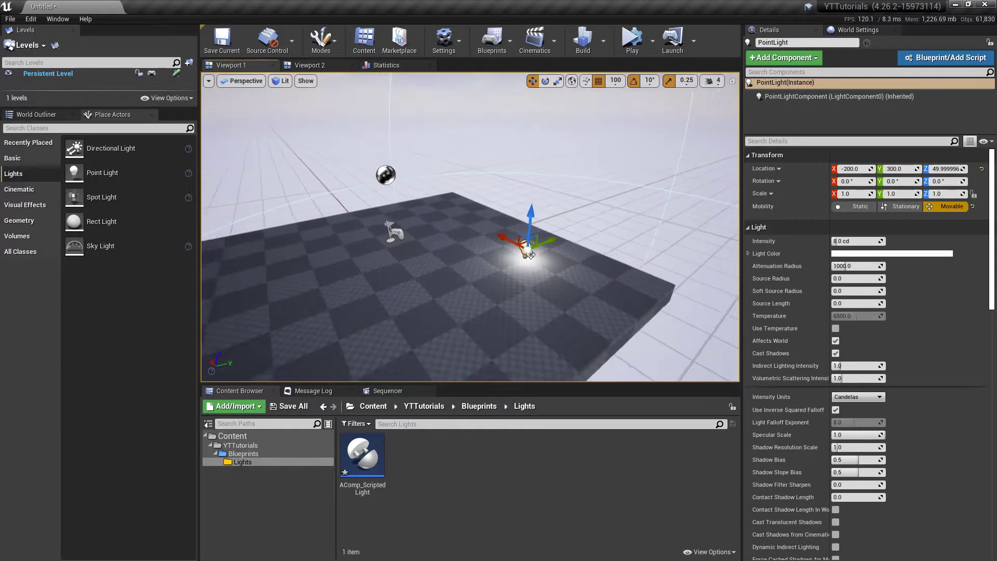
Place a Rect Light, rotate it downward, raise it to Z 150, and make it Movable
mouse_move(74, 173)
mouse_down()
mouse_move(379, 307)
mouse_move(382, 333)
mouse_up()
key(e)
key(w)
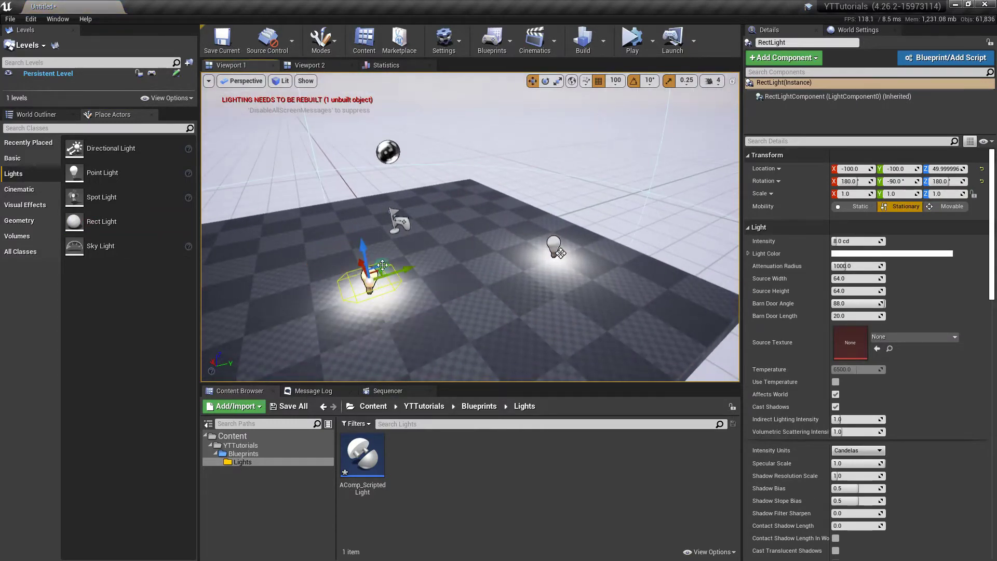
drag(354, 244, 353, 193)
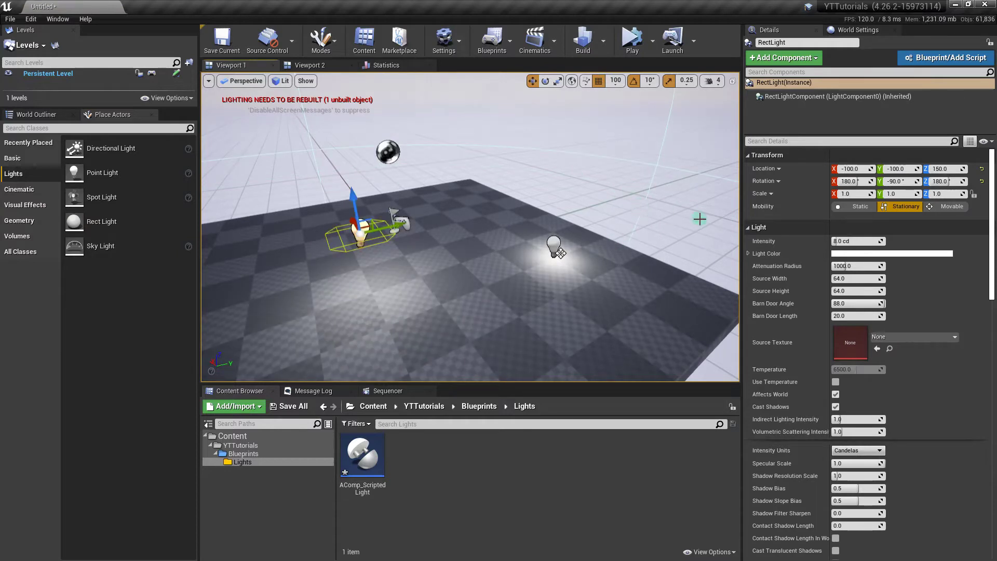
click(952, 206)
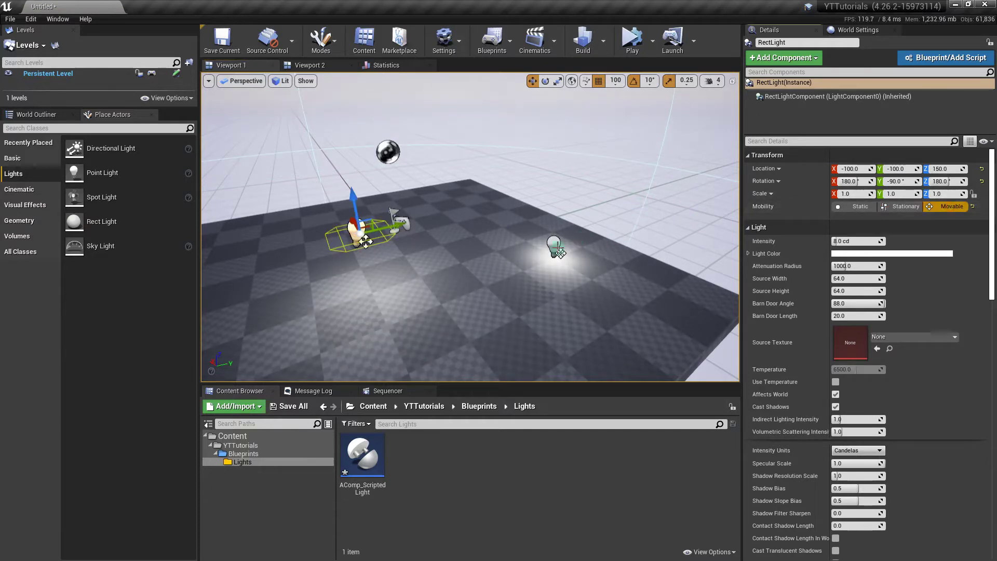
click(363, 456)
click(552, 245)
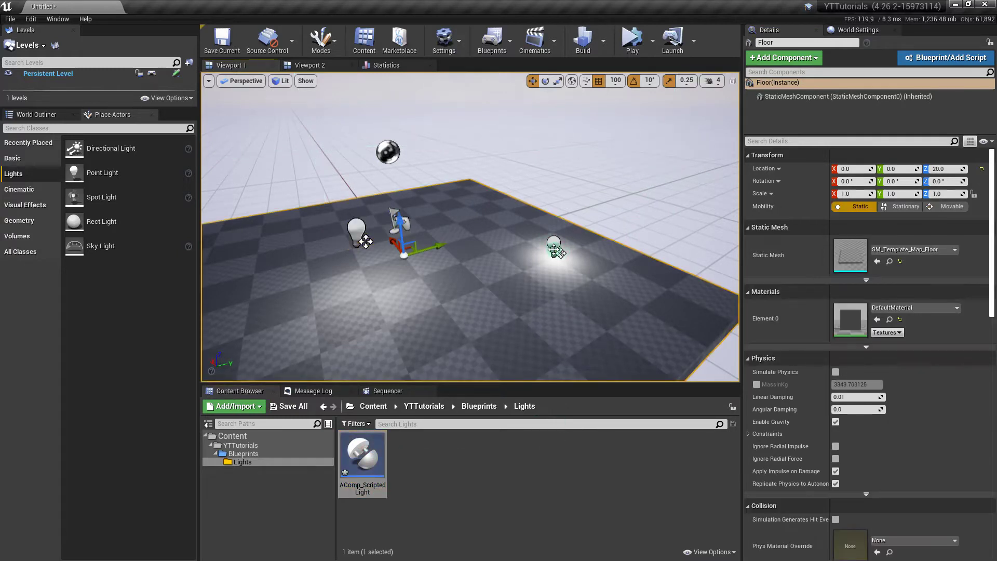
Add the AComp Scripted Light component to the point light
click(555, 249)
click(807, 57)
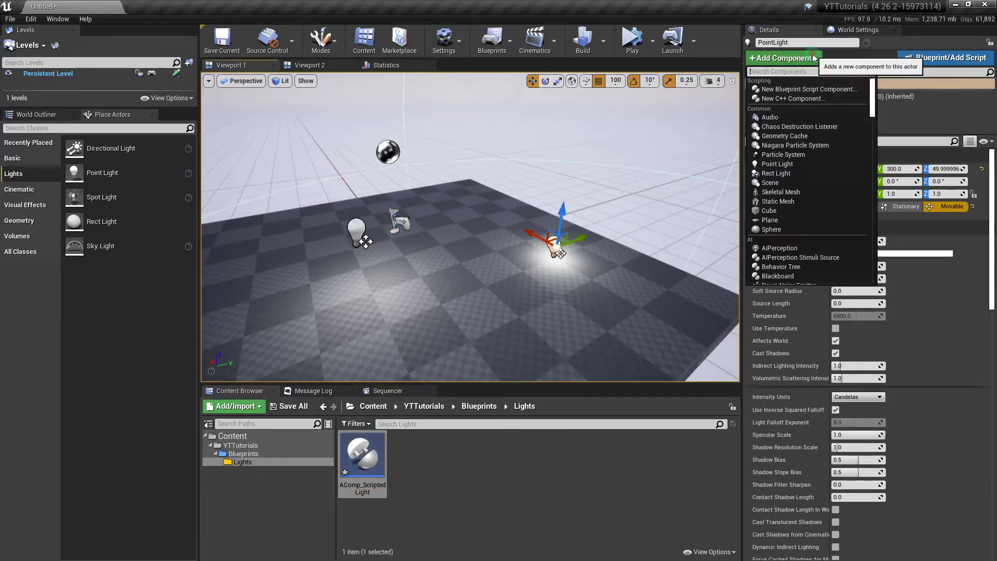
text(acom)
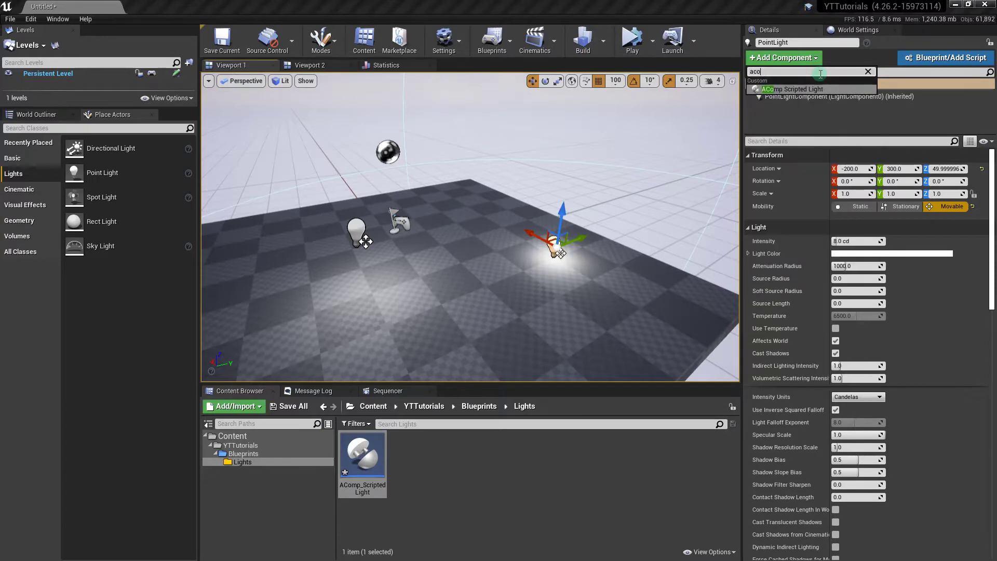
click(824, 89)
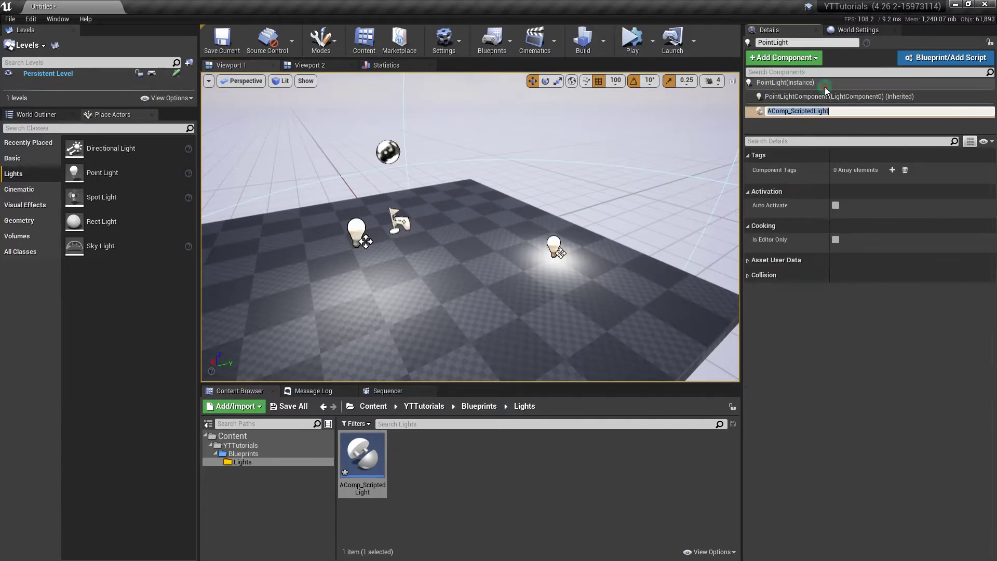
click(554, 247)
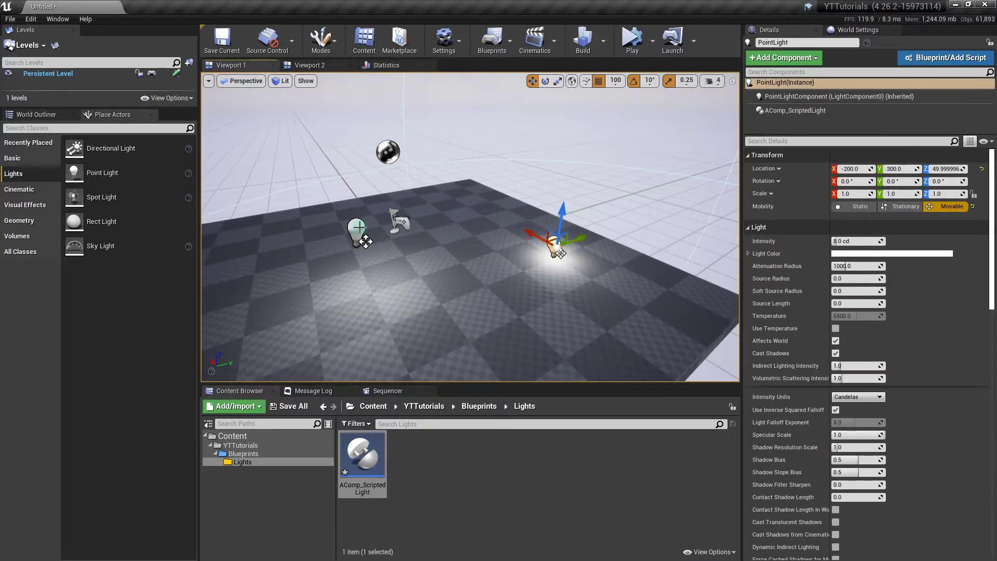
Add AComp Scripted Light to the rect light too, then open the AComp_ScriptedLight Blueprint
click(356, 228)
click(797, 59)
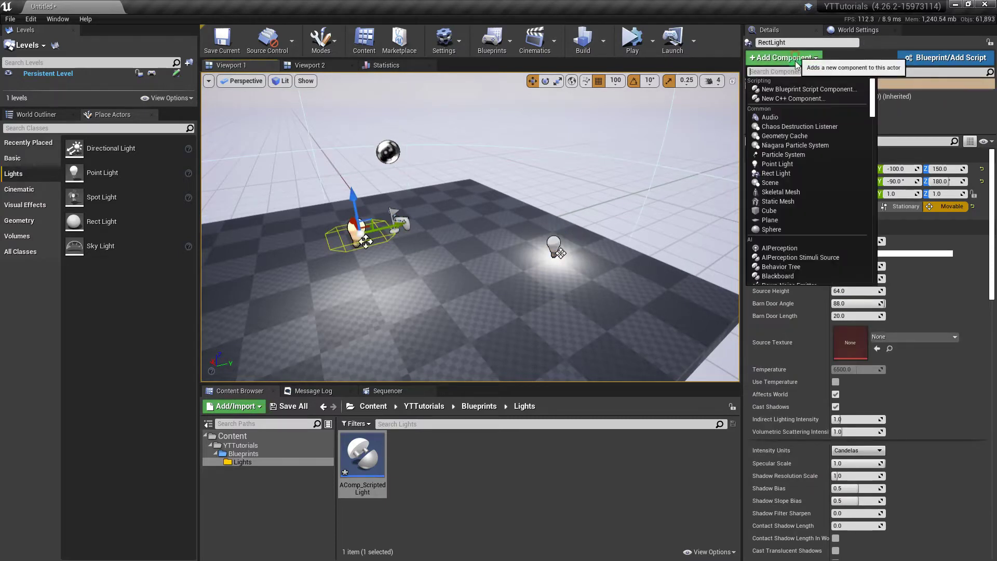
text(ac)
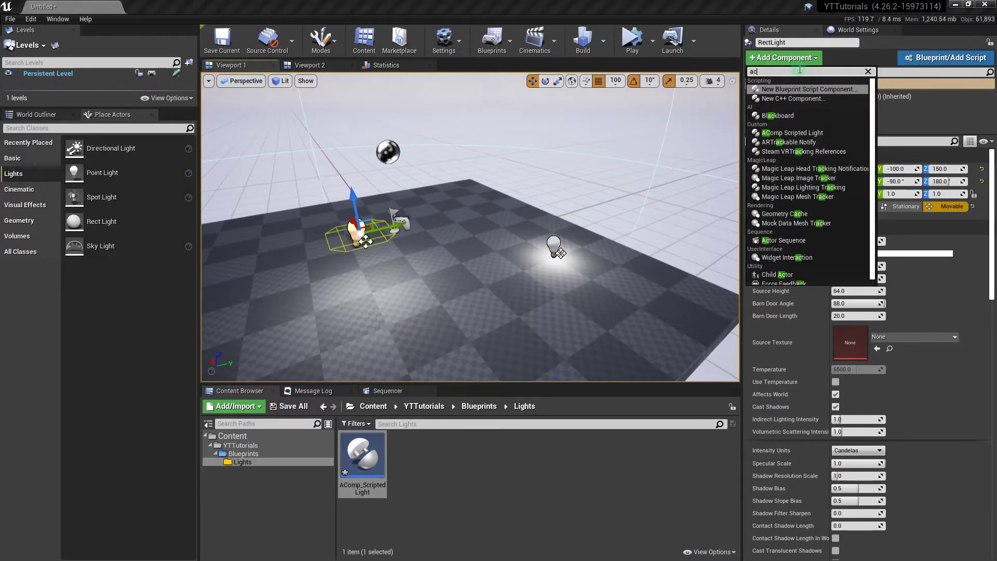
text(mop)
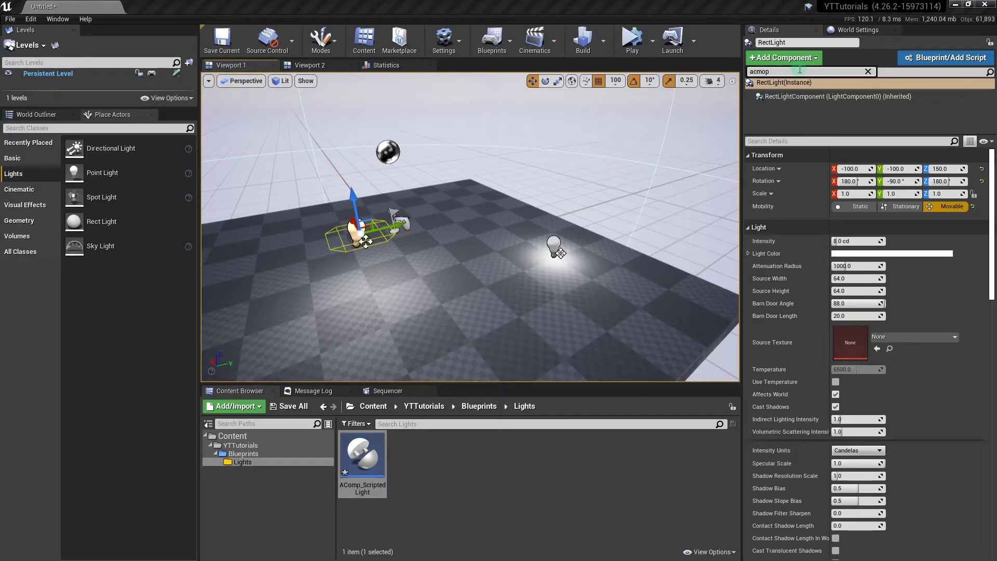
key(BackSpace)
key(BackSpace)
key(BackSpace)
text(Ac)
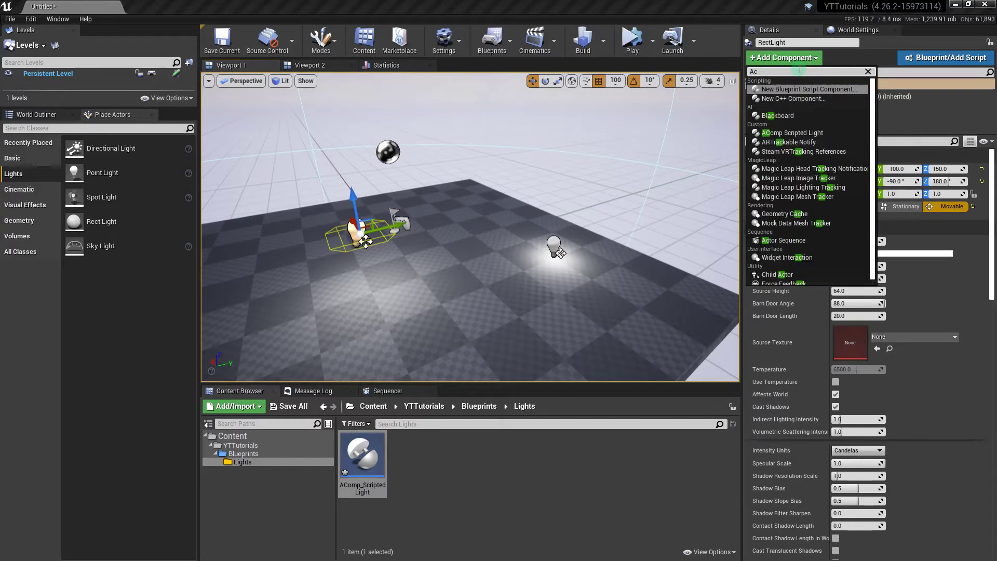
text(mo)
key(BackSpace)
text(o)
click(792, 89)
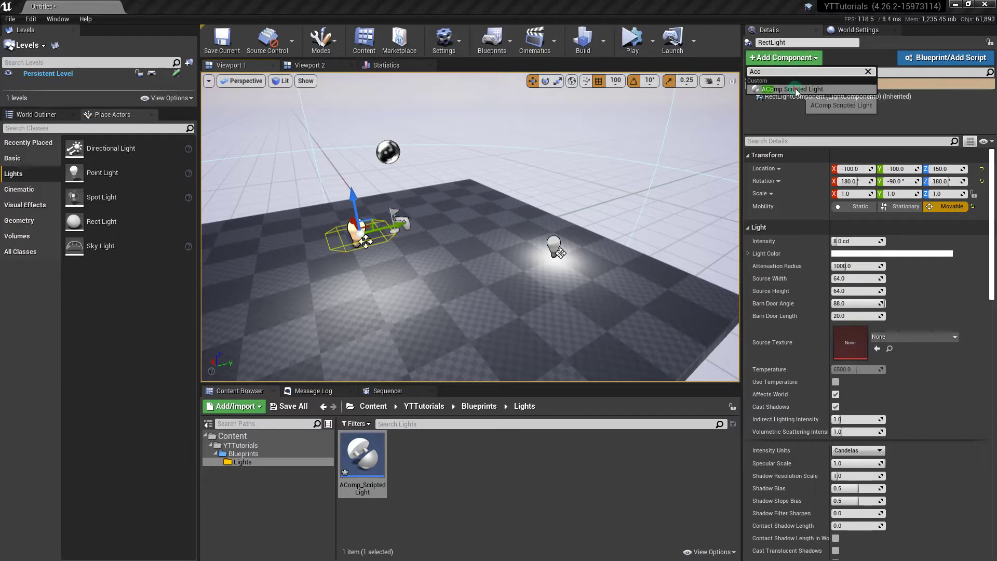
right_drag(579, 183, 572, 180)
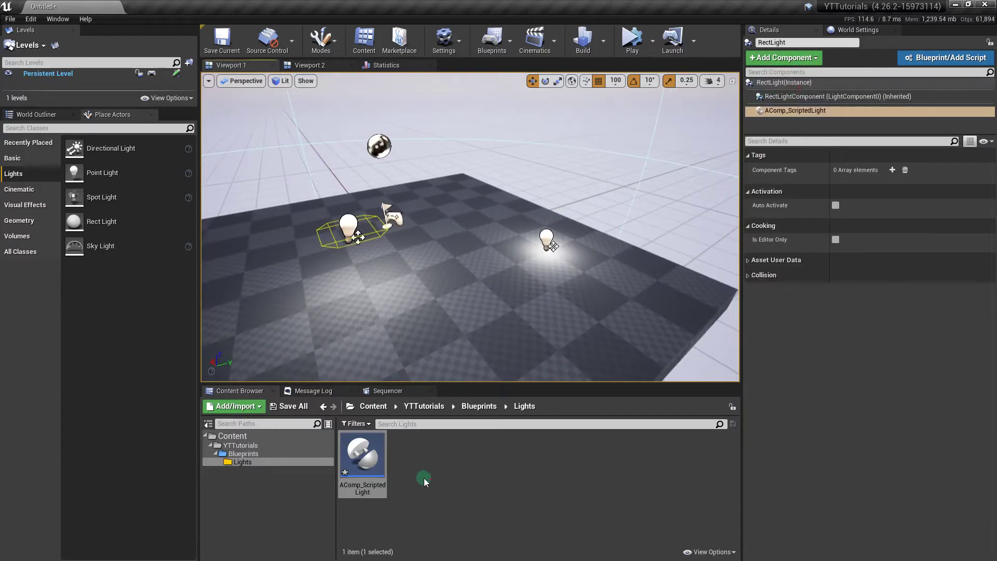
double_click(365, 460)
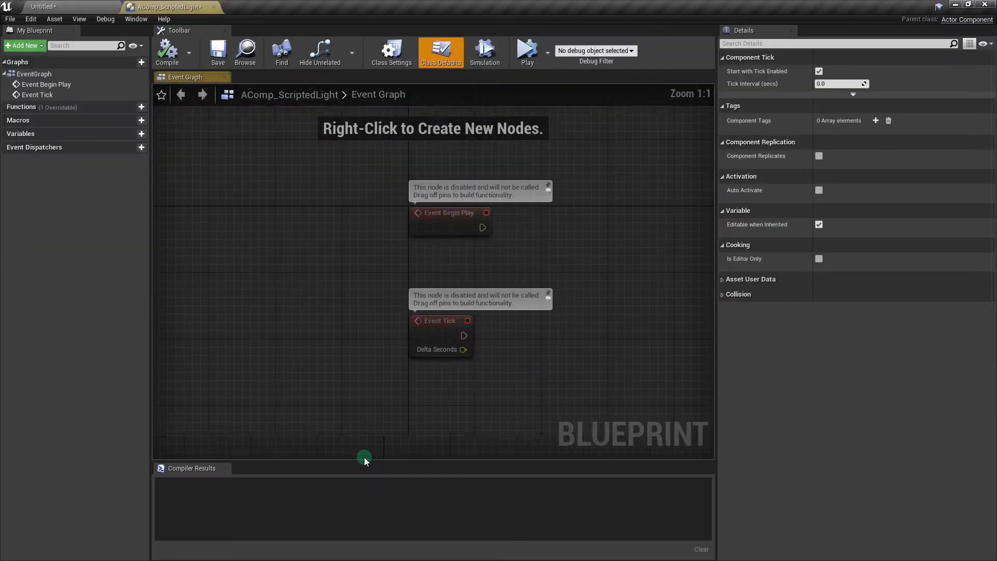
Switch between the level and the AComp_ScriptedLight event graph, reopening the Blueprint graph
scroll(388, 241, down, 2)
right_drag(389, 241, 244, 261)
scroll(466, 247, up, 2)
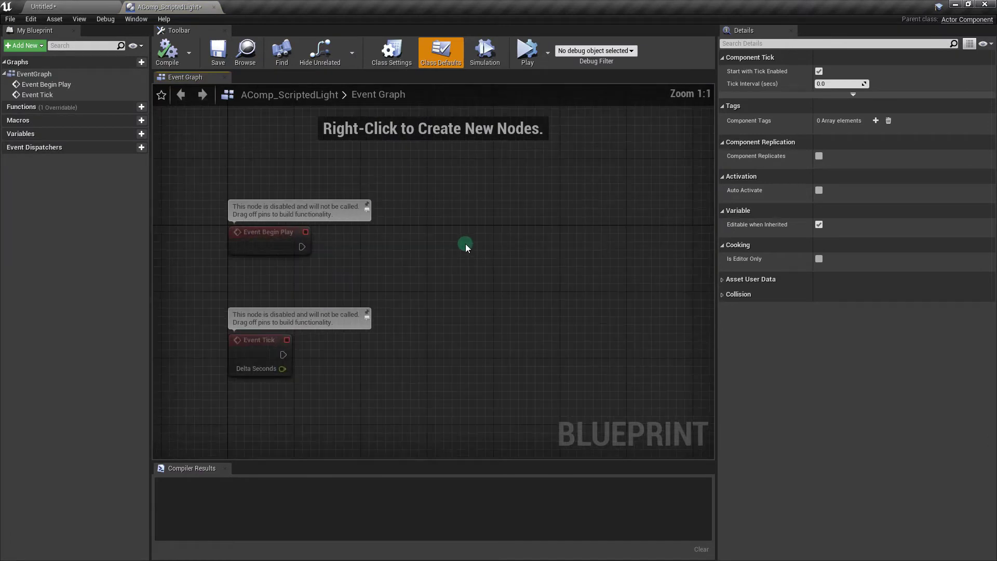
right_drag(462, 246, 436, 237)
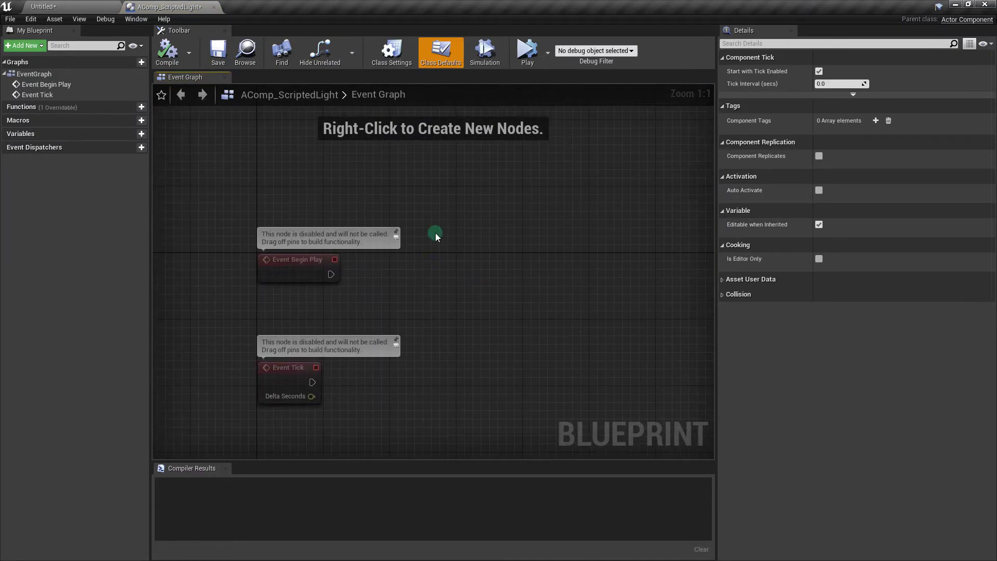
mouse_move(430, 244)
right_down()
mouse_move(427, 284)
mouse_move(427, 243)
right_up()
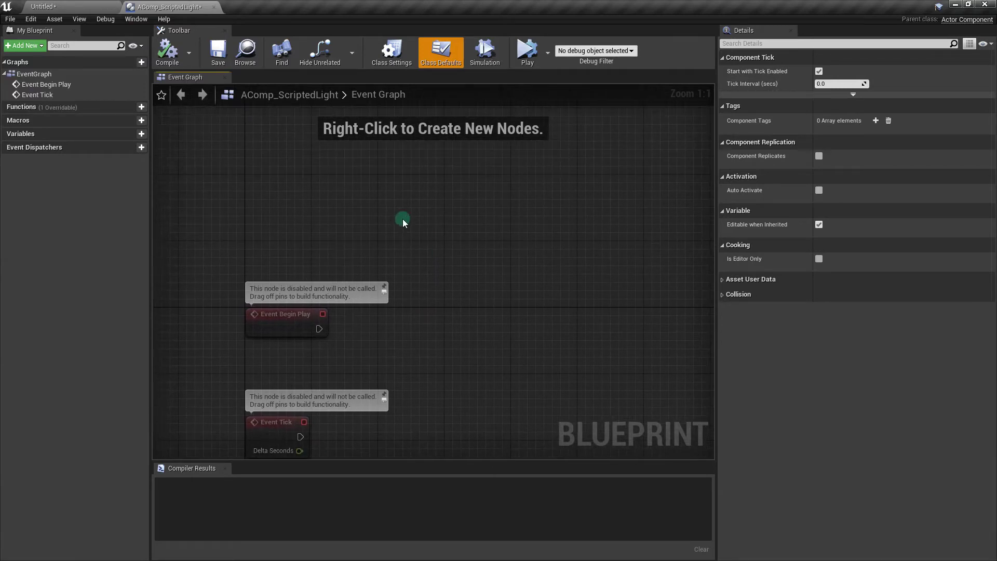
click(103, 5)
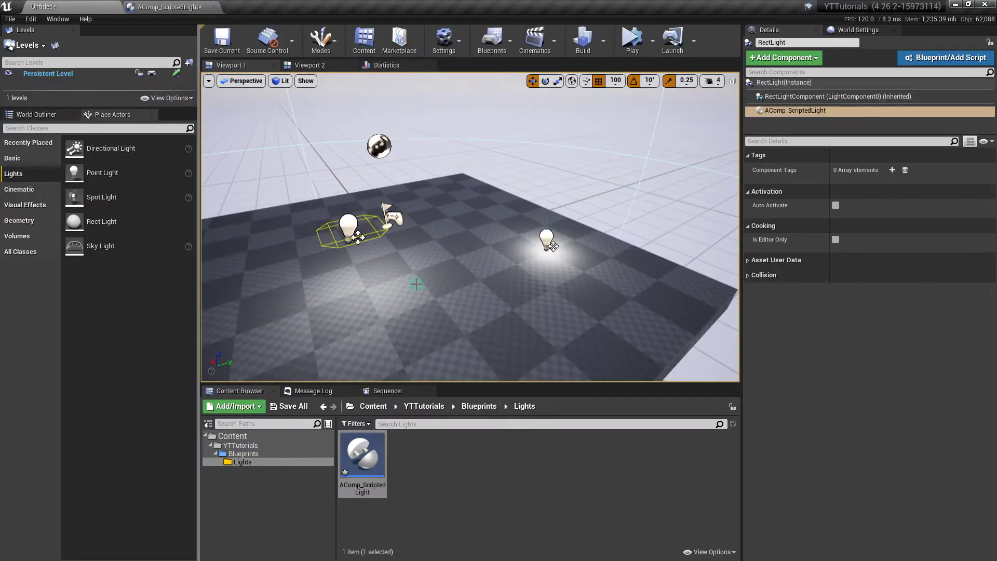
click(166, 6)
right_drag(405, 274, 418, 223)
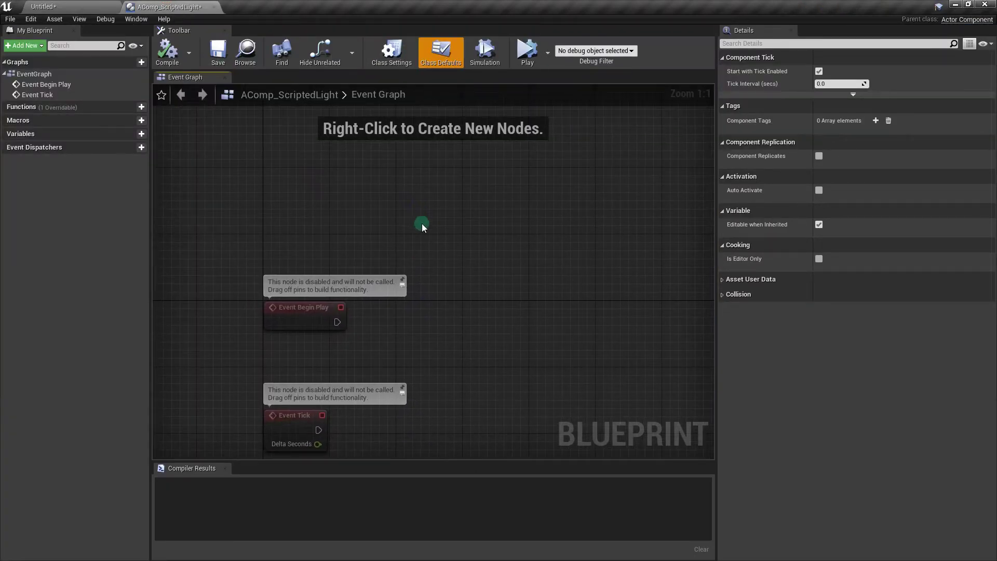
click(46, 5)
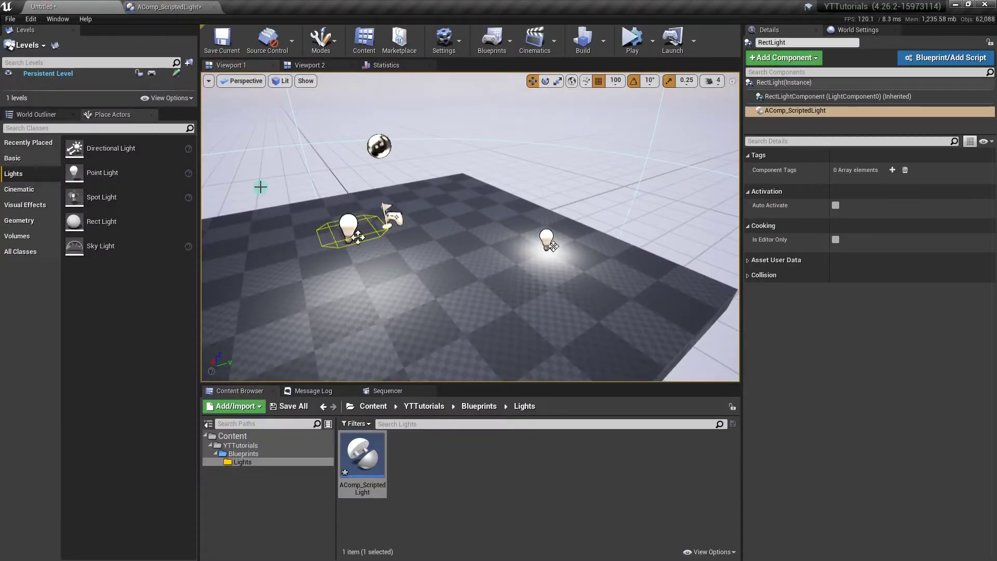
double_click(363, 442)
right_drag(410, 188, 412, 206)
Add a Get Owner node via a 'get owne' search and move it to the upper left
right_click(404, 232)
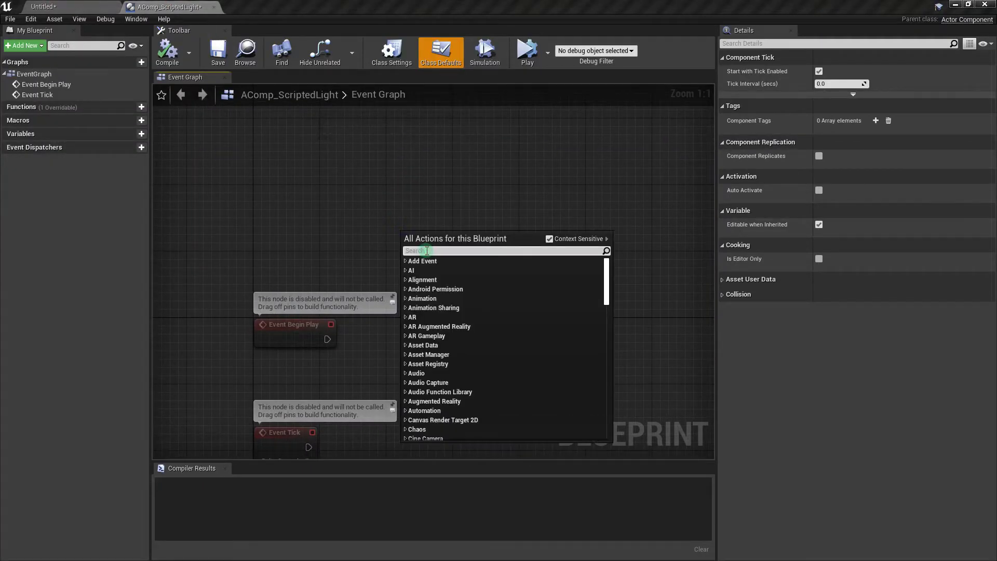
text(get)
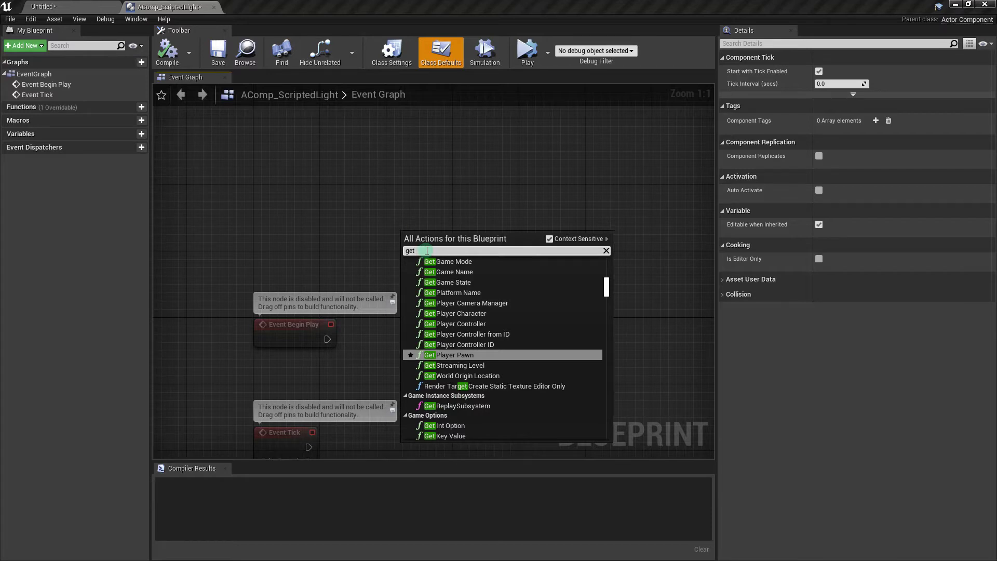
text( owne)
key(Return)
drag(432, 229, 284, 148)
click(449, 227)
drag(361, 173, 459, 270)
click(361, 173)
drag(362, 172, 457, 214)
right_drag(459, 212, 332, 100)
Compile the AComp_ScriptedLight Blueprint and return to the level editor
click(168, 52)
right_drag(441, 210, 416, 237)
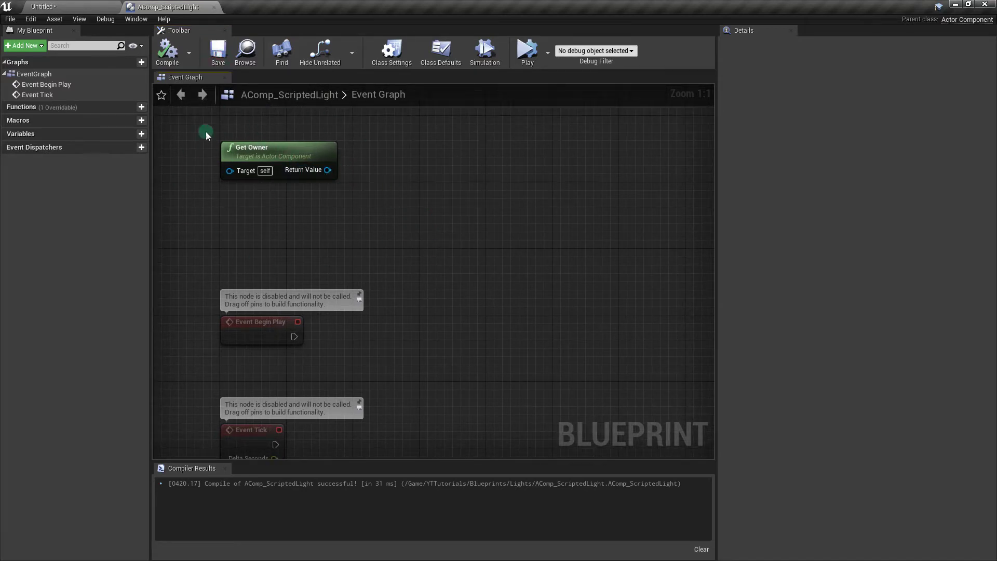
click(89, 4)
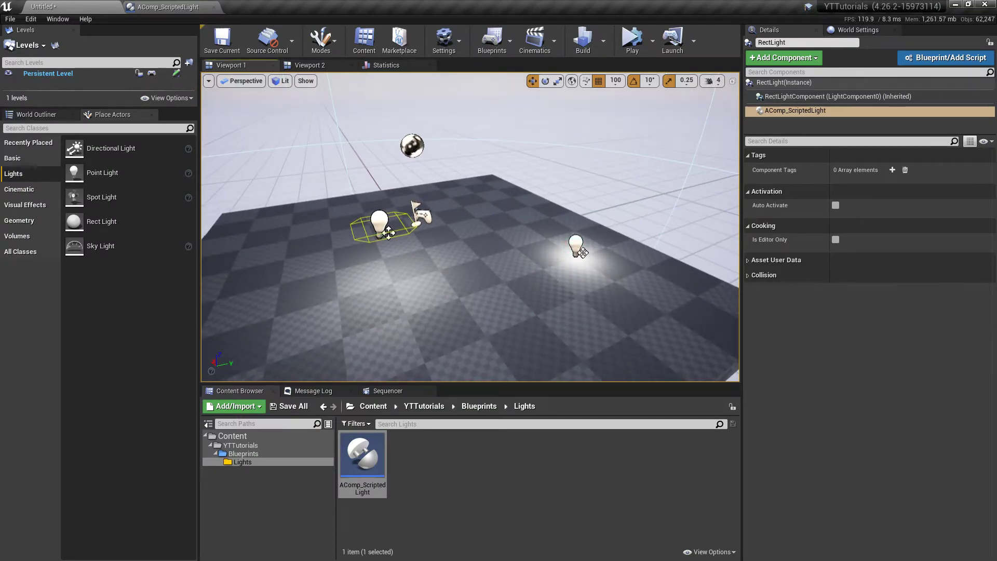
Select the point light and review its Light category in the Details panel
click(576, 246)
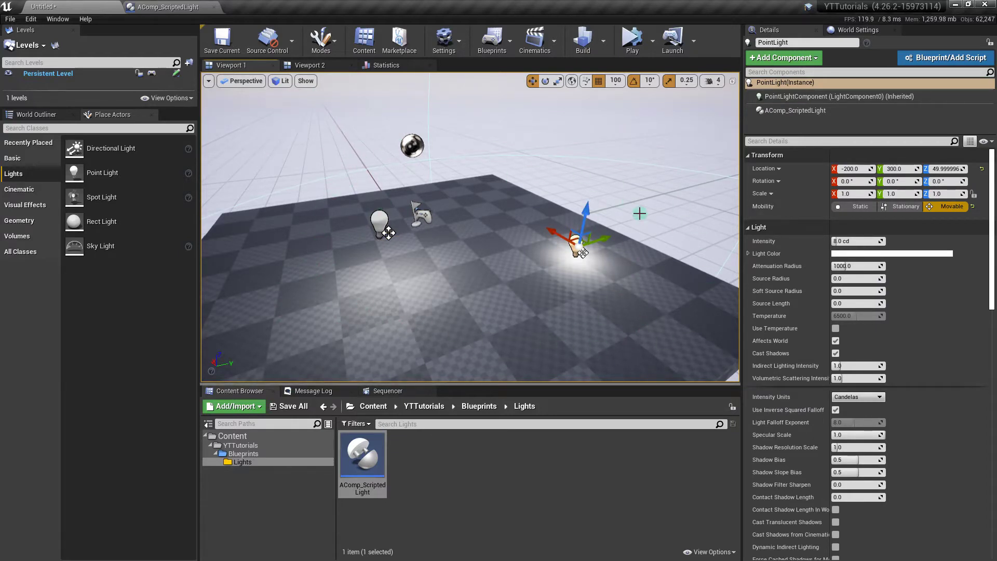
key(ctrl+z)
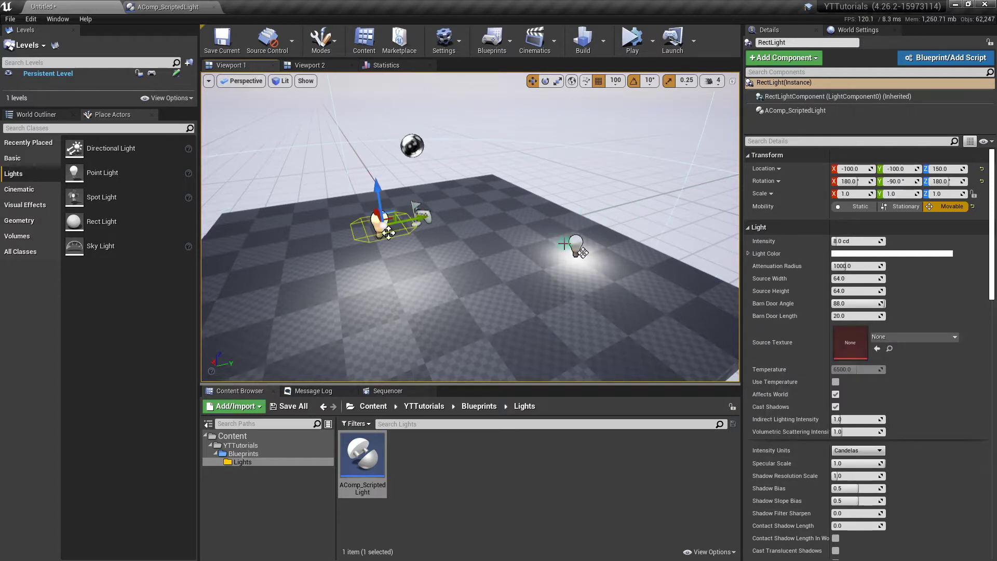
key(ctrl+z)
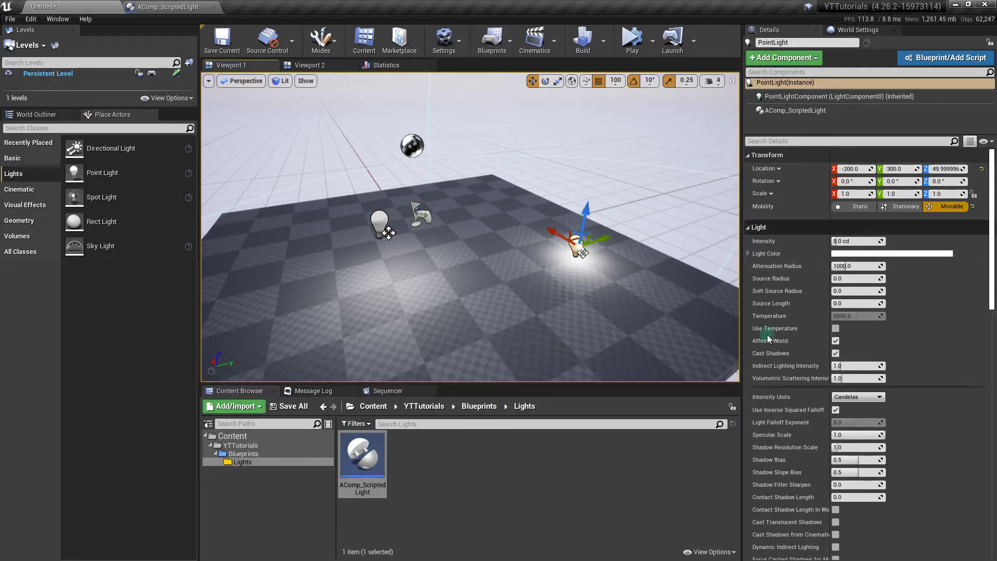
click(749, 229)
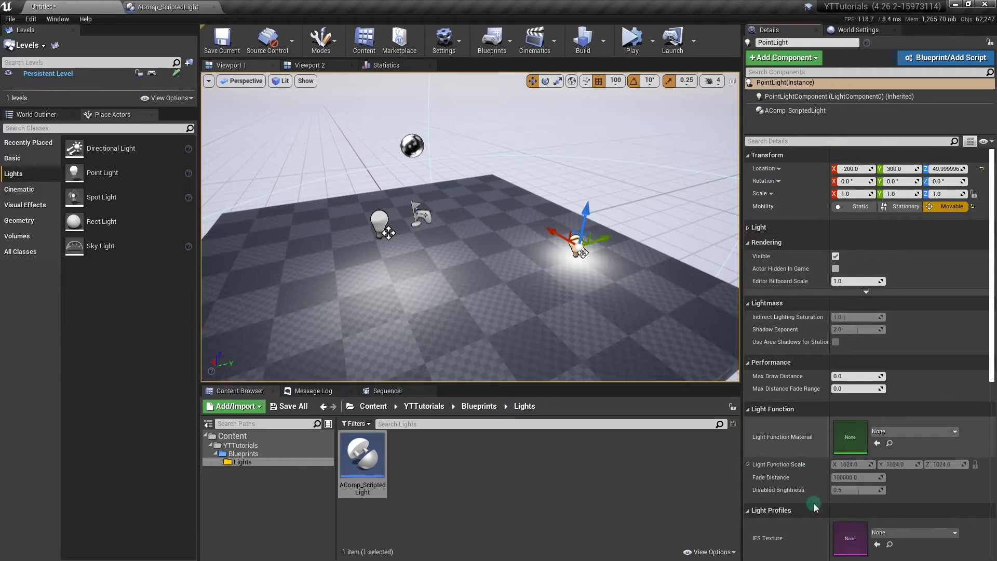
scroll(798, 394, down, 3)
scroll(798, 364, up, 5)
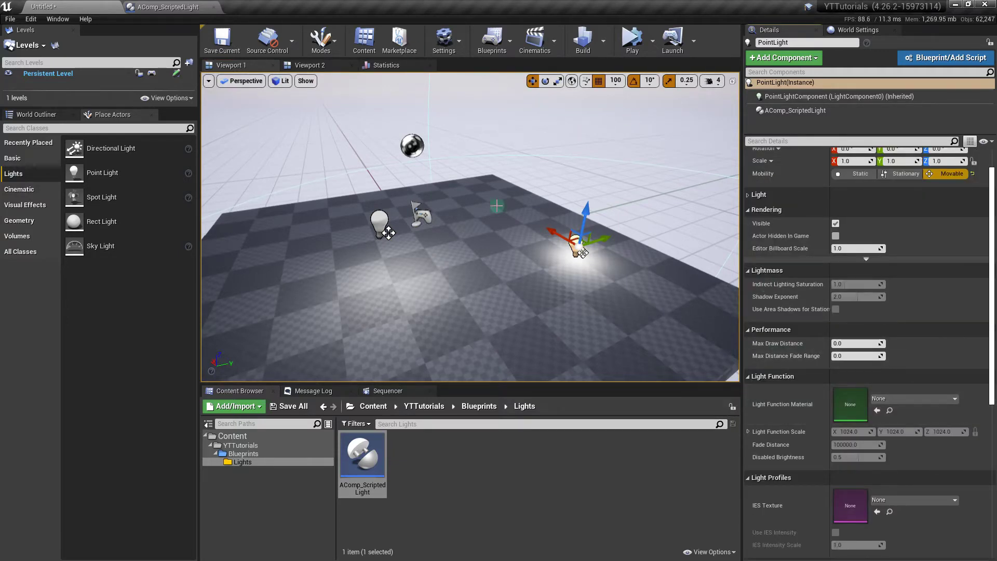
click(753, 194)
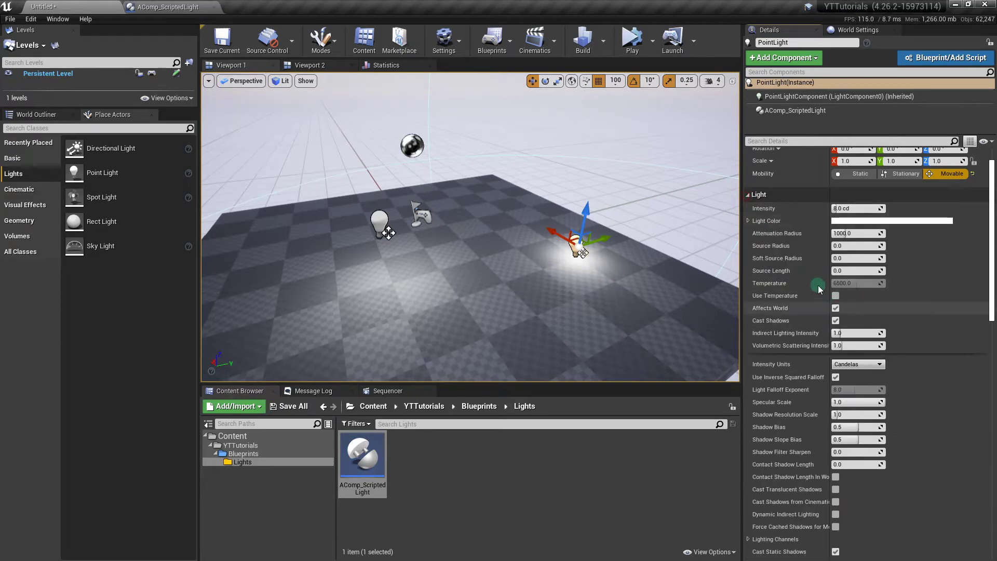
scroll(827, 285, up, 1)
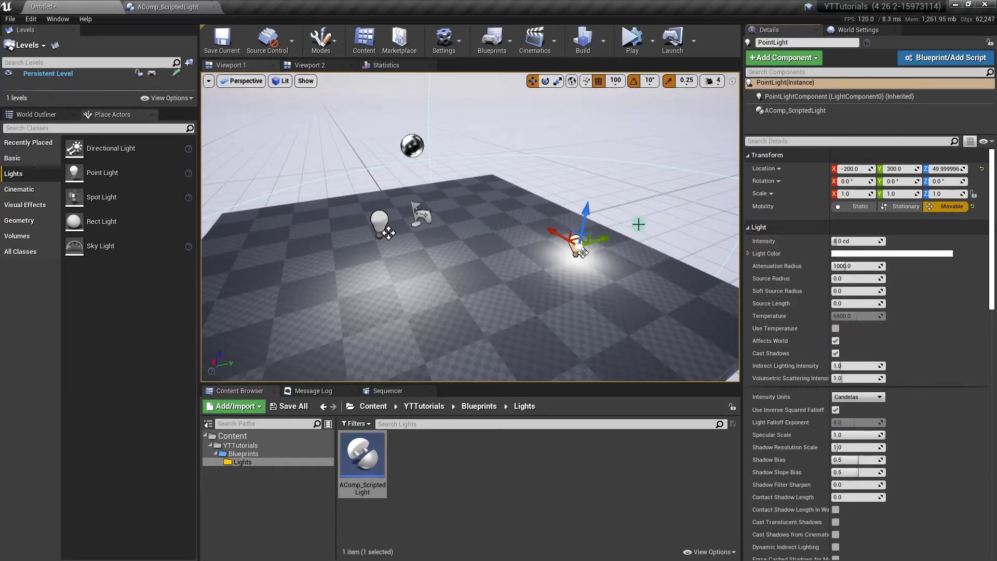
click(206, 6)
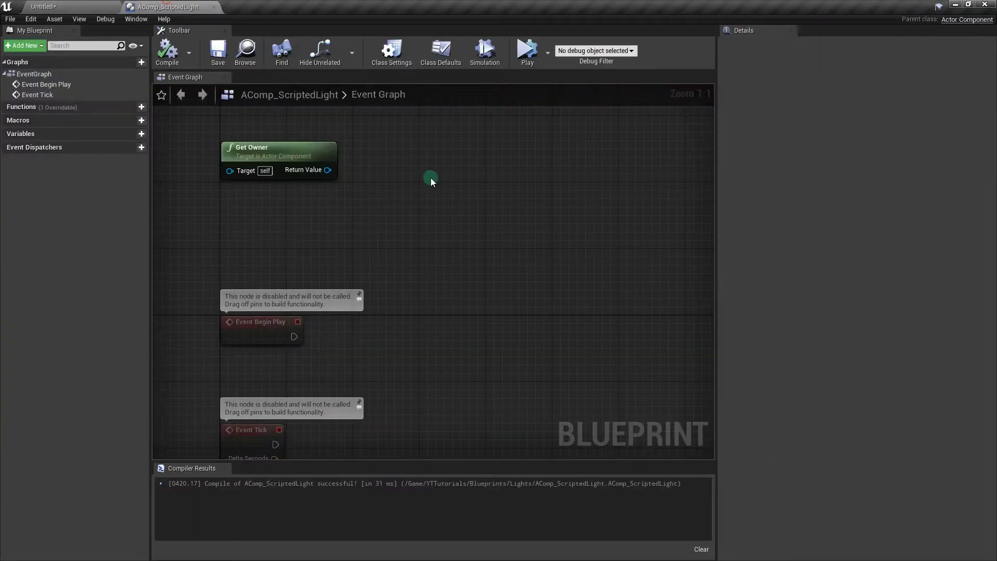
Browse 'inte' actions from Get Owner's output, then reposition the Get Owner node
drag(328, 170, 462, 312)
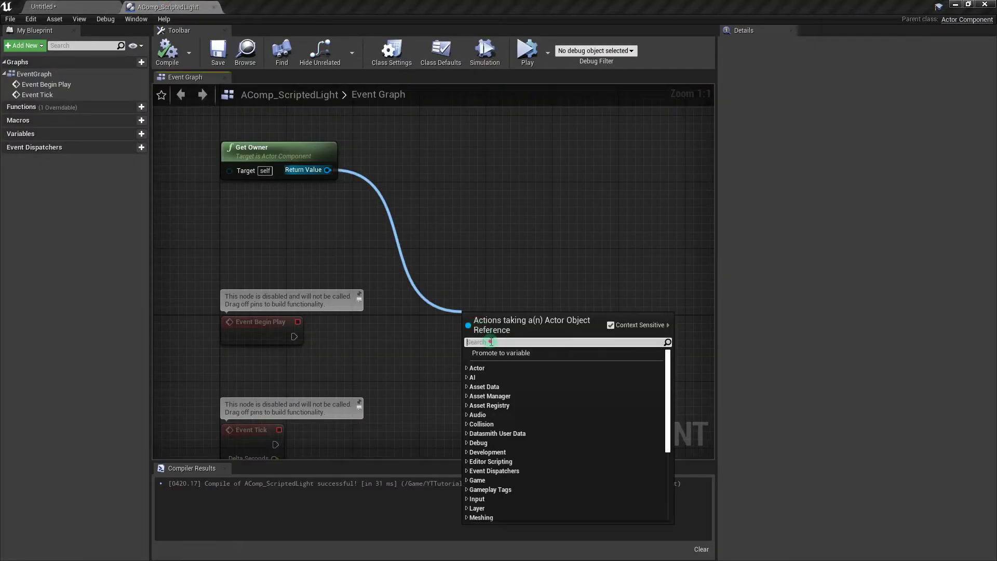
text(setinte)
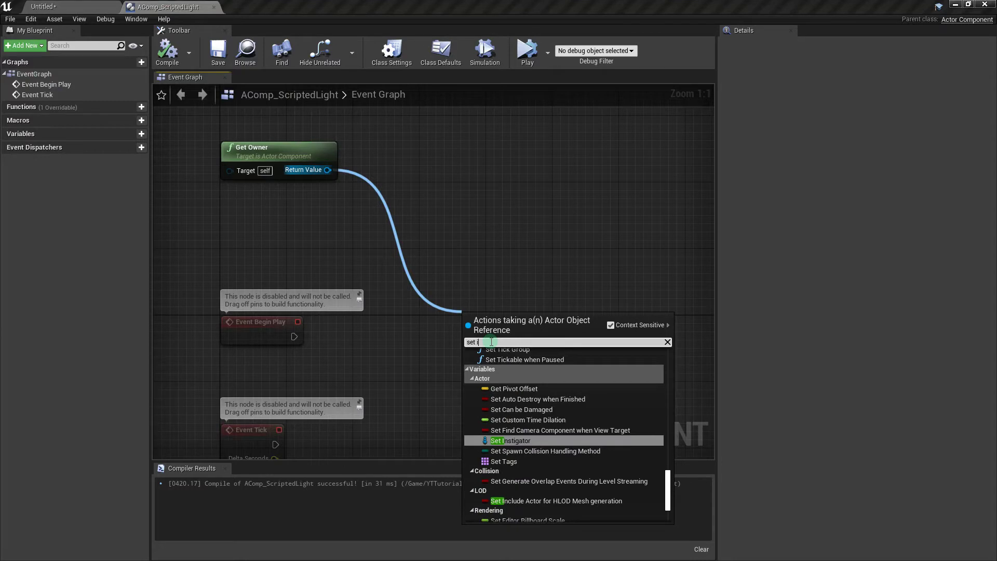
click(518, 212)
right_drag(311, 153, 305, 193)
mouse_move(307, 193)
mouse_down()
mouse_move(323, 199)
mouse_move(308, 231)
mouse_up()
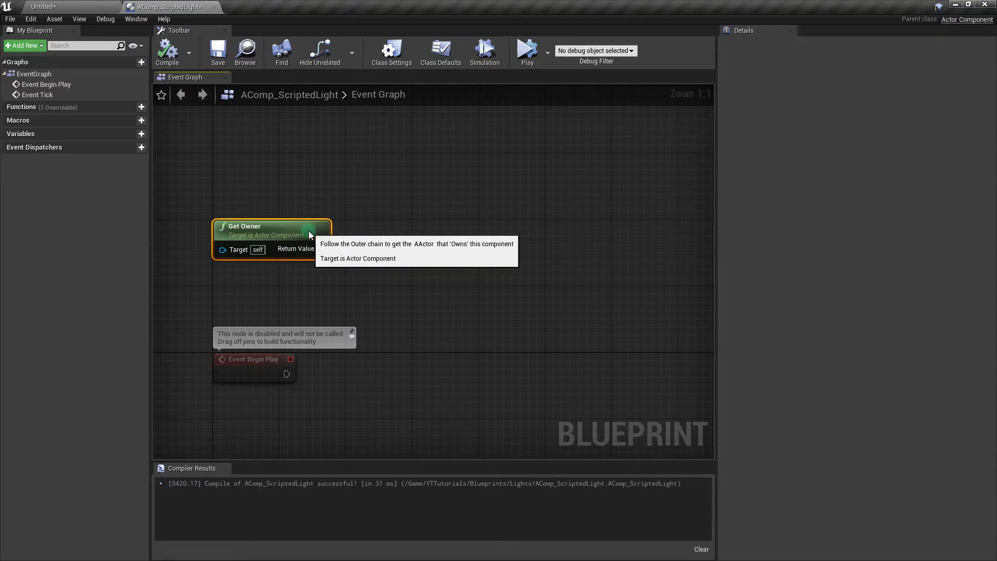
right_drag(320, 243, 316, 204)
Save the AComp_ScriptedLight Blueprint and return to the Untitled level
drag(316, 204, 391, 279)
click(453, 185)
click(389, 205)
click(216, 64)
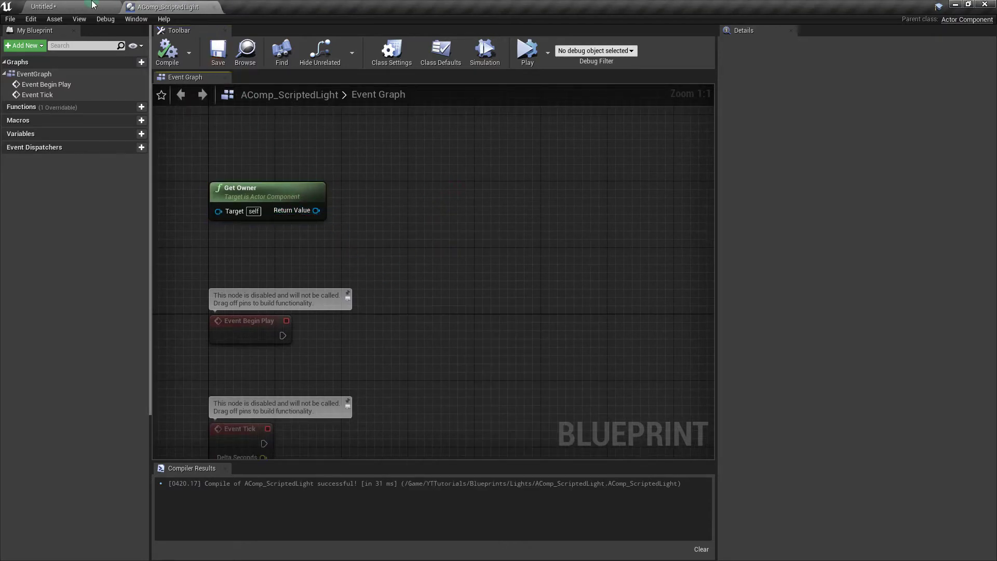
click(73, 7)
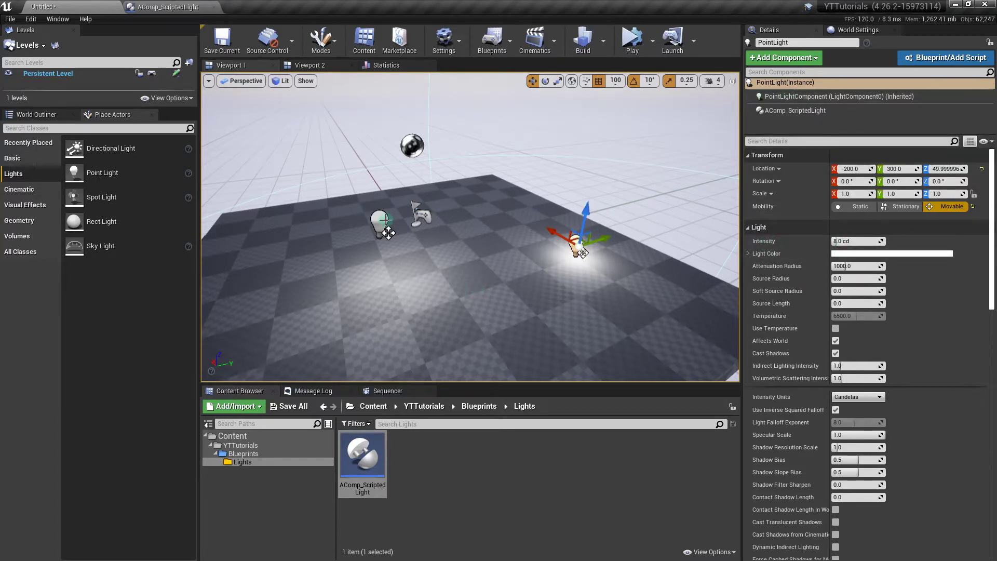
Inspect the RectLight, then select and focus the view on the directional Light Source
click(373, 214)
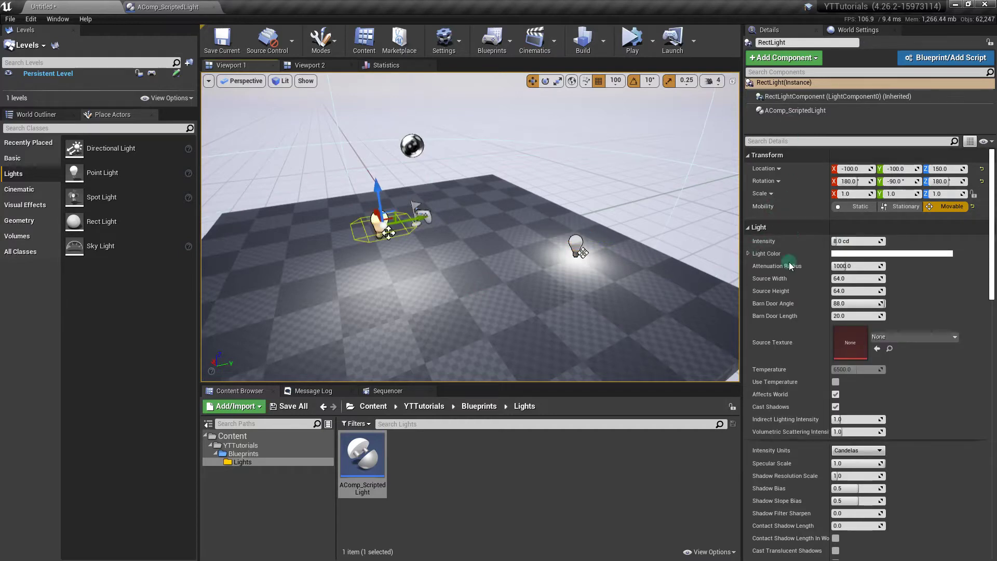
scroll(468, 233, down, 3)
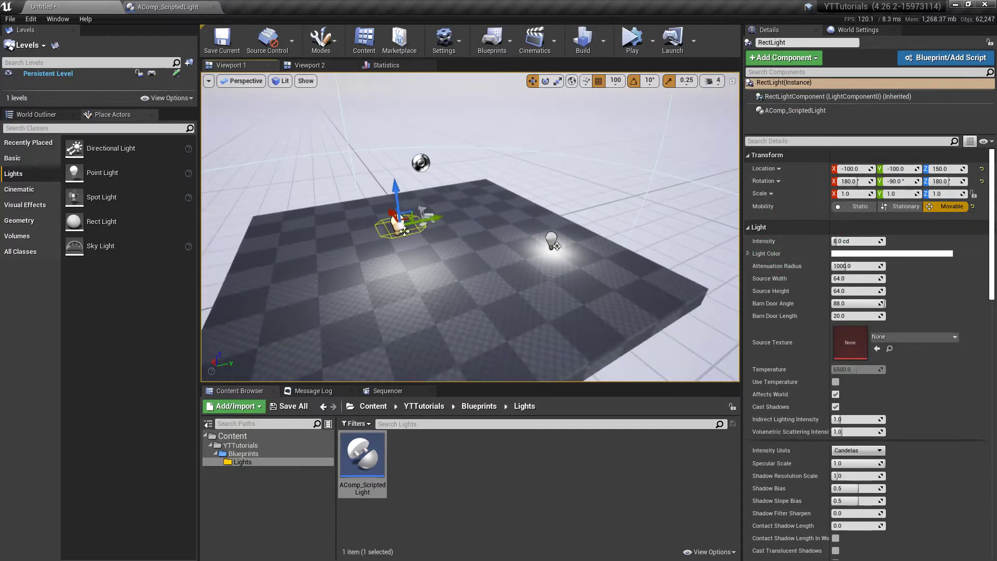
scroll(468, 234, up, 2)
click(37, 115)
click(108, 342)
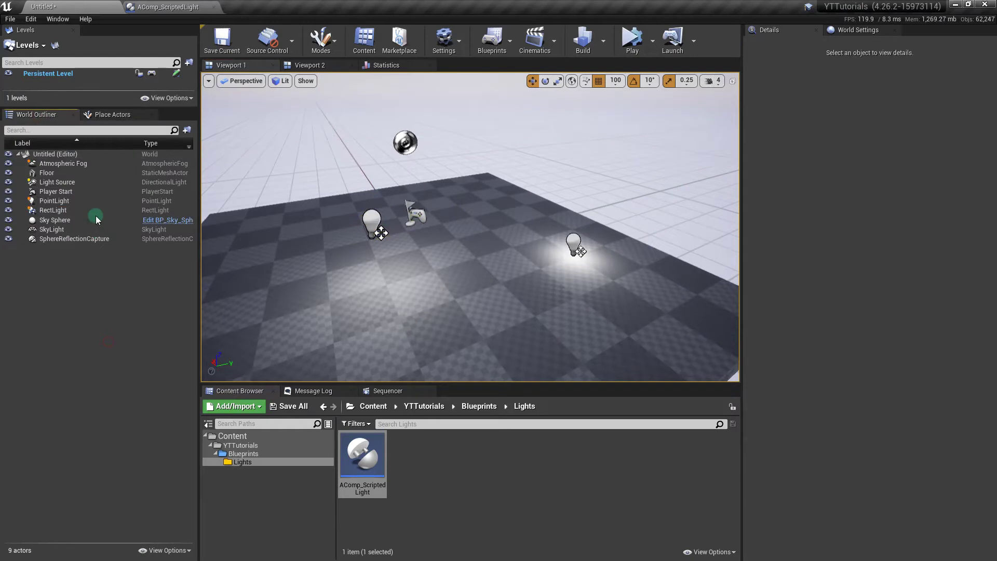
click(82, 182)
double_click(83, 182)
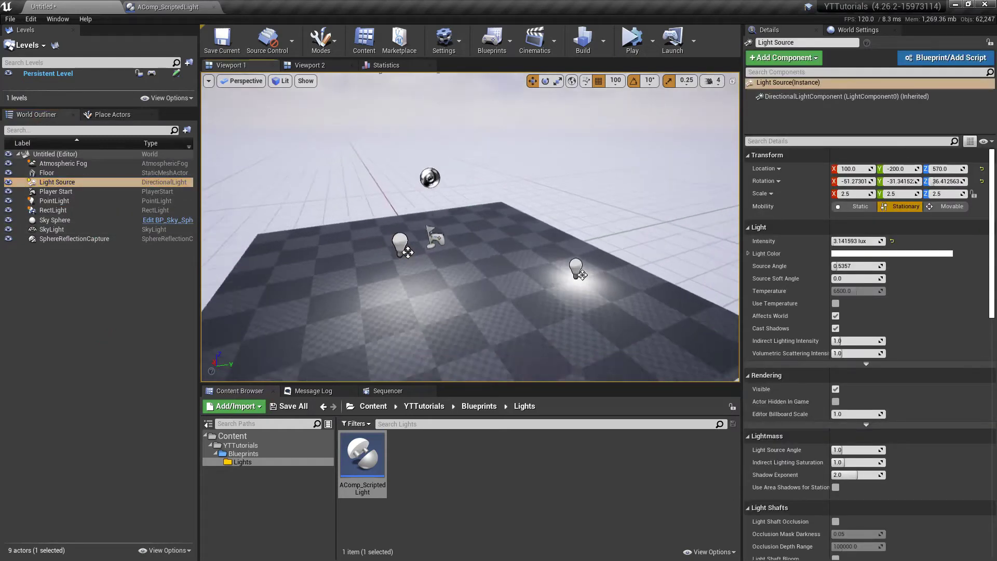
Select the PointLight, then return to the AComp_ScriptedLight Event Graph
right_drag(563, 239, 563, 238)
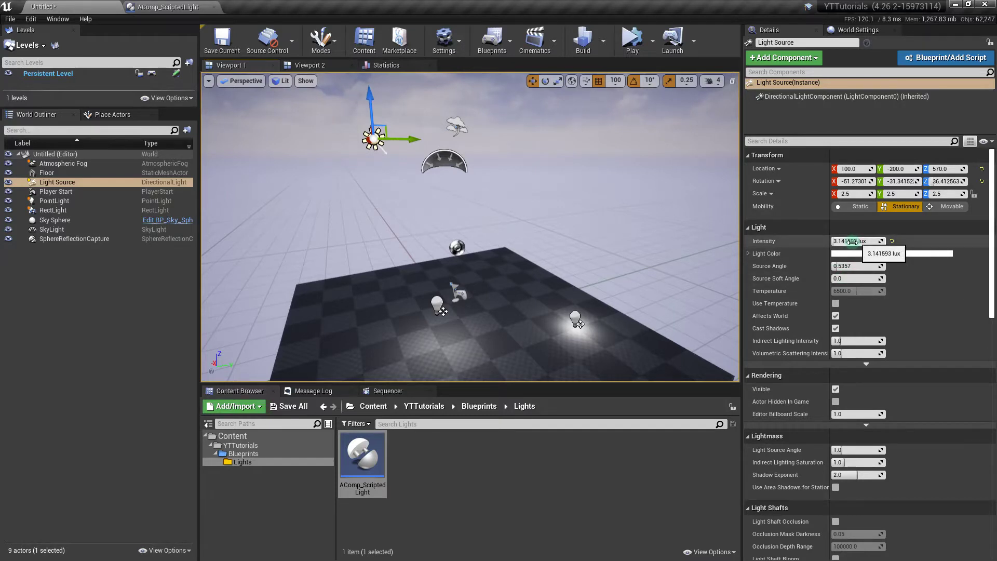
right_drag(551, 283, 556, 293)
click(571, 311)
middle_drag(572, 310, 624, 173)
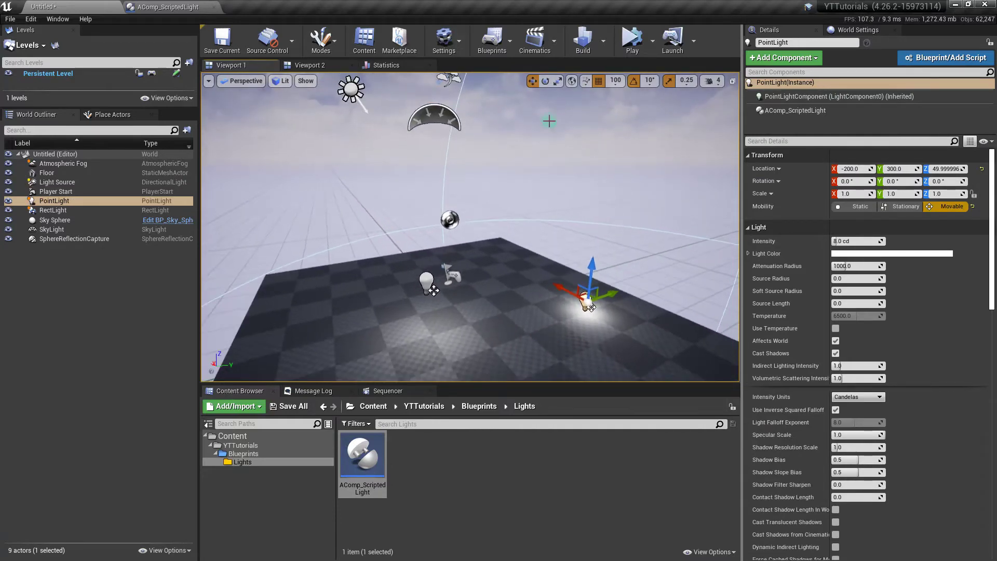
click(166, 6)
right_drag(416, 226, 440, 219)
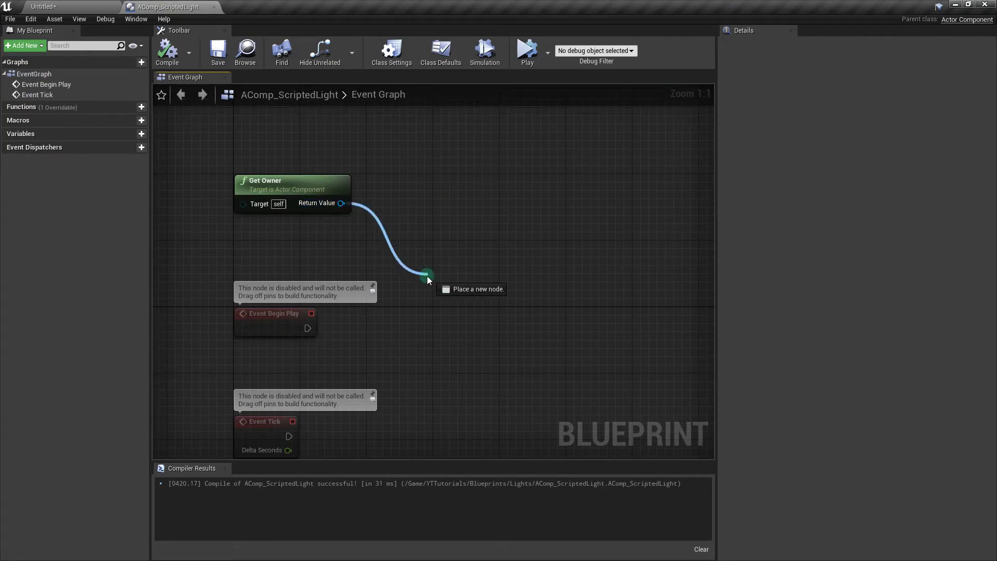
Add a Get Component by Class node wired from Get Owner's Return Value
drag(340, 203, 428, 275)
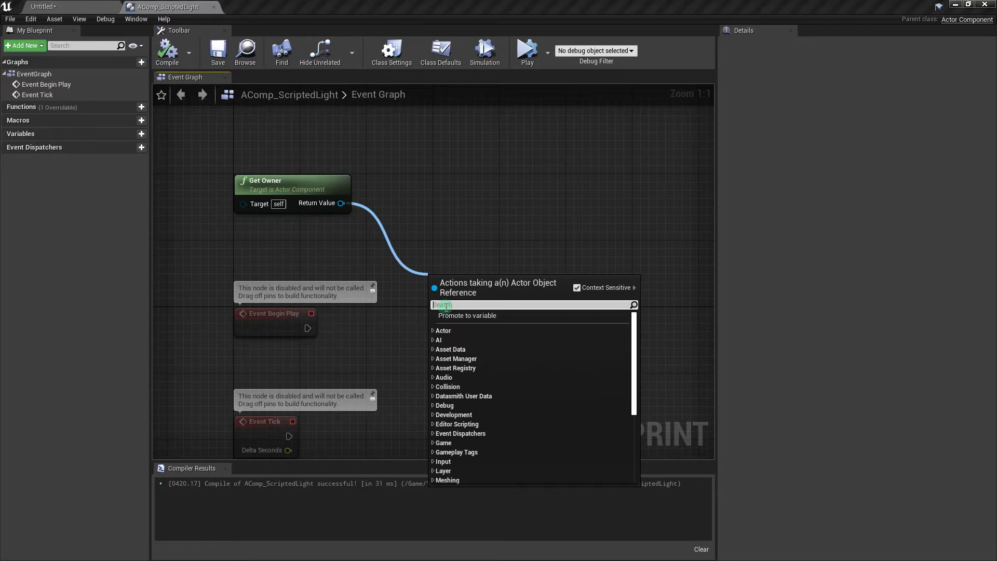
text(get com)
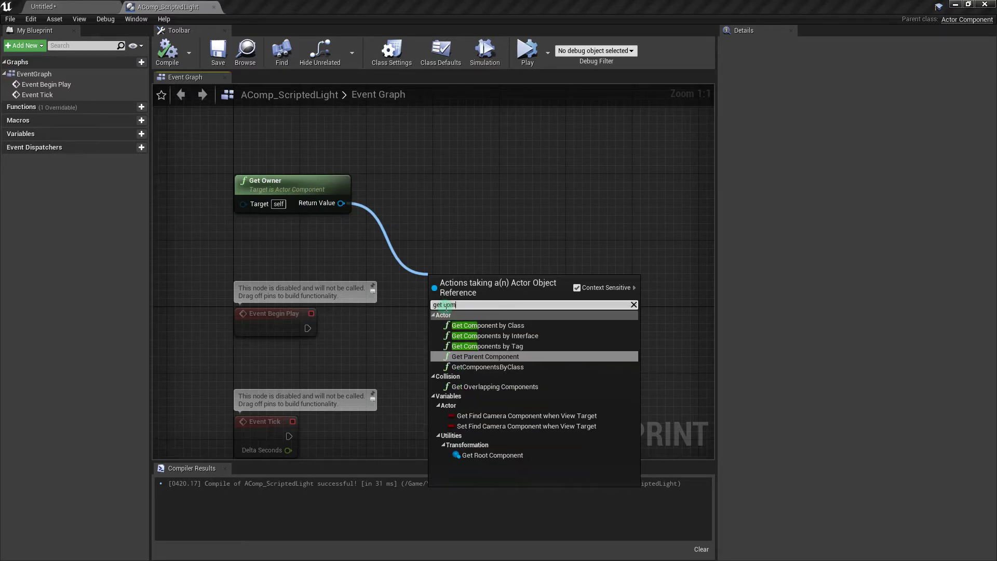
click(533, 326)
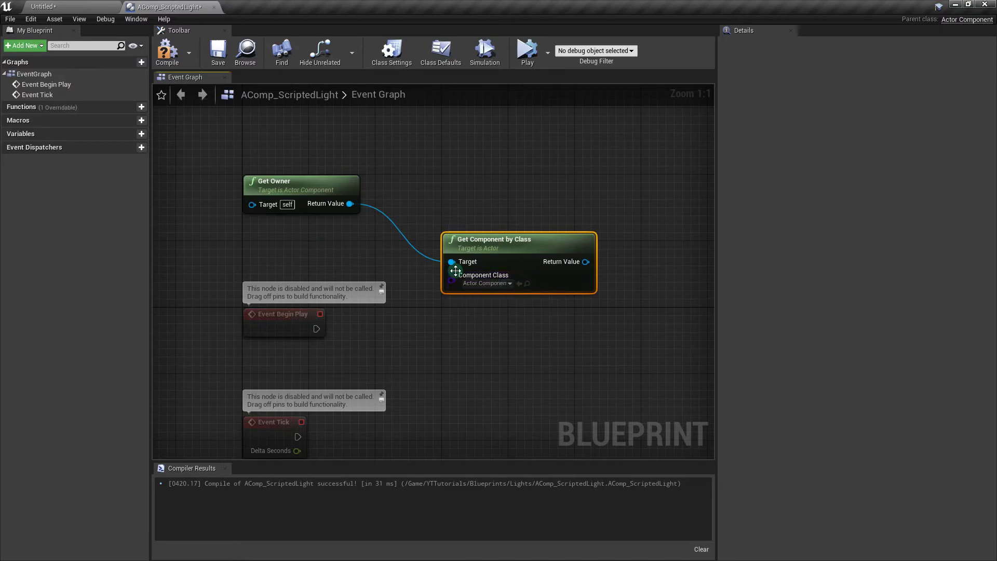
Browse the Component Class list for Point and Rect classes without choosing one
click(487, 284)
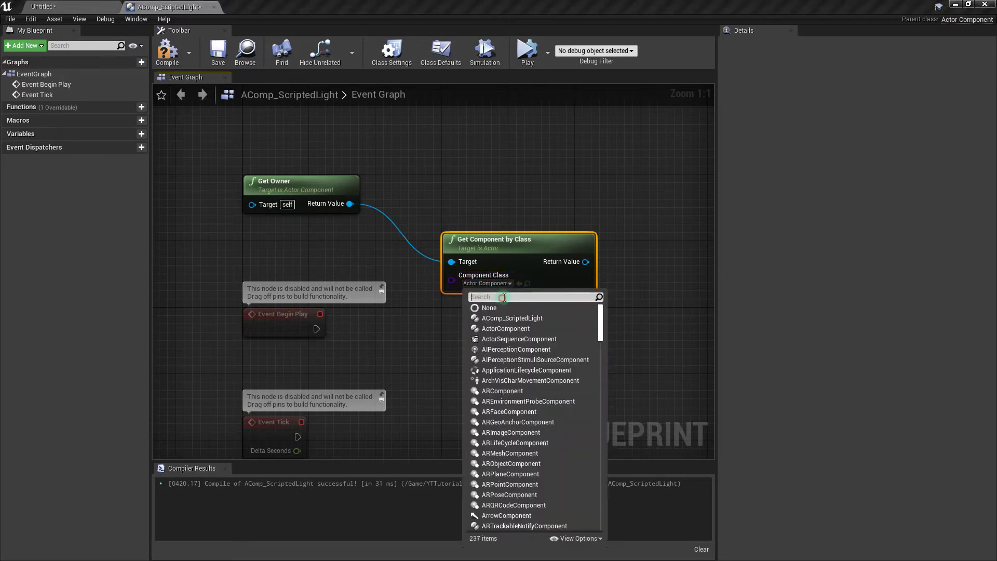
text(Point)
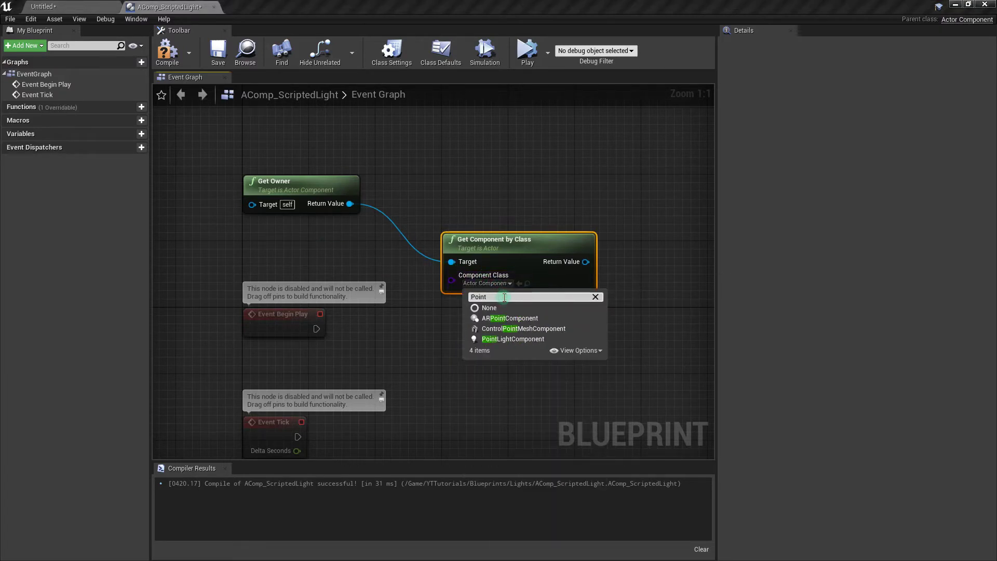
click(571, 134)
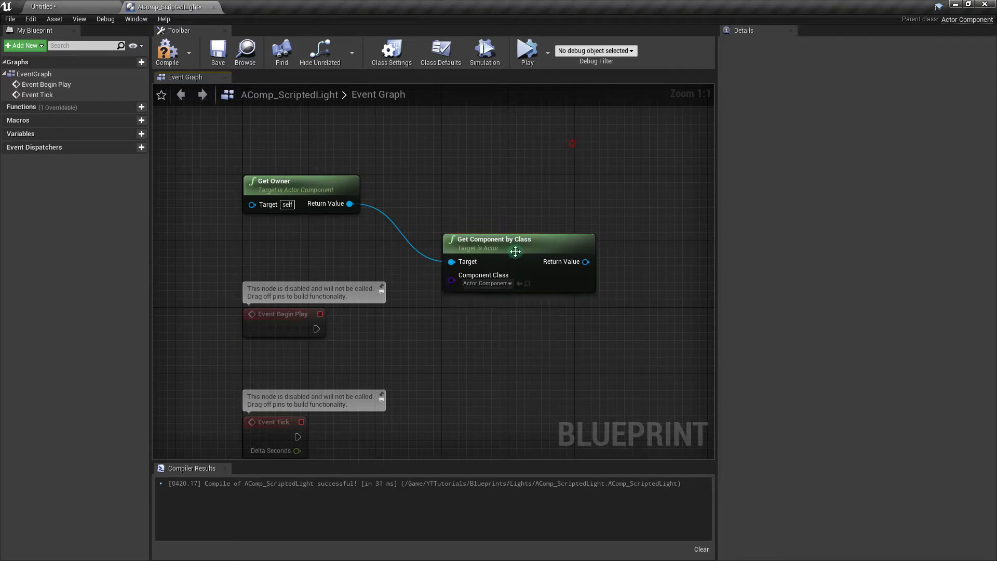
click(495, 285)
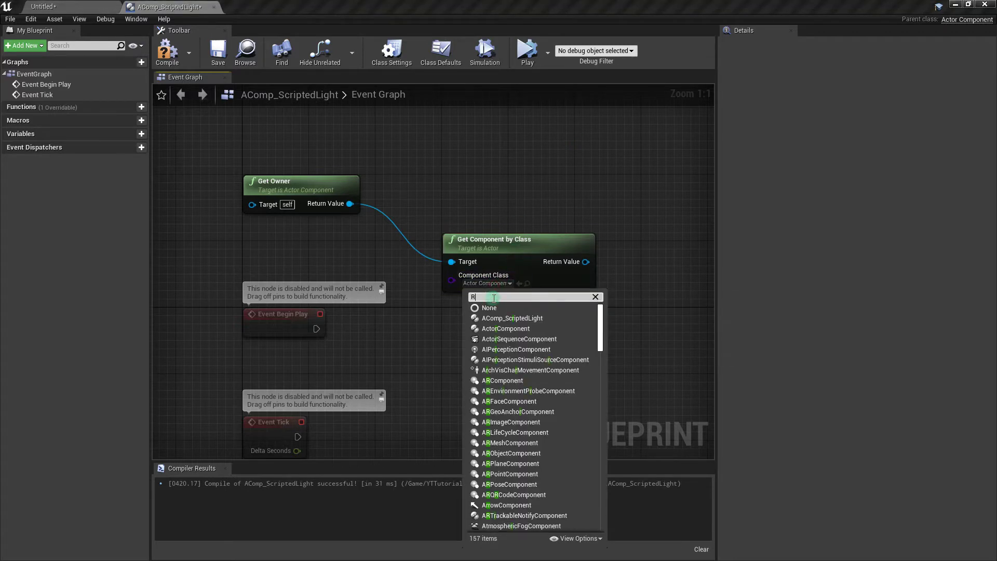
text(Rect)
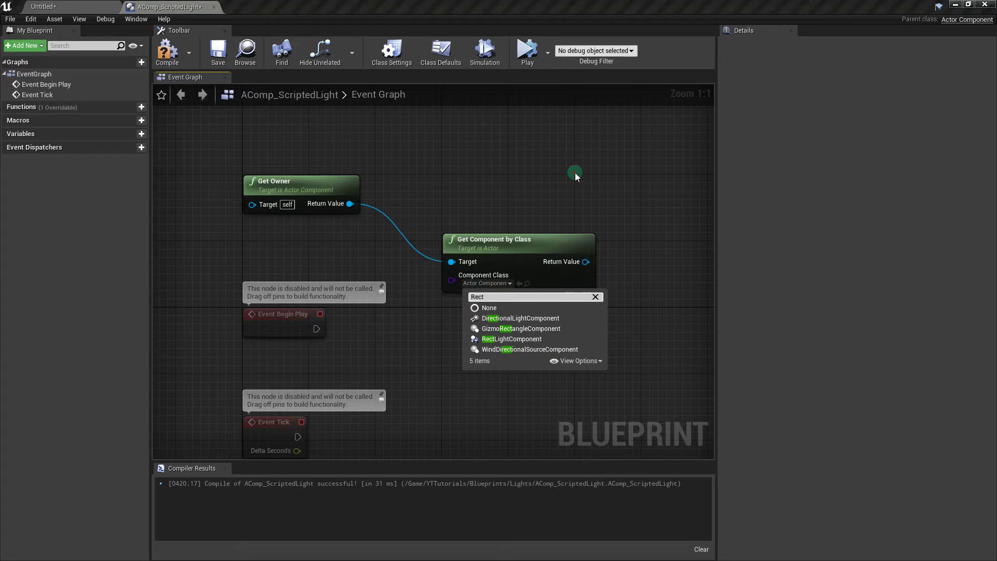
click(575, 173)
right_drag(432, 306, 476, 273)
drag(494, 248, 345, 239)
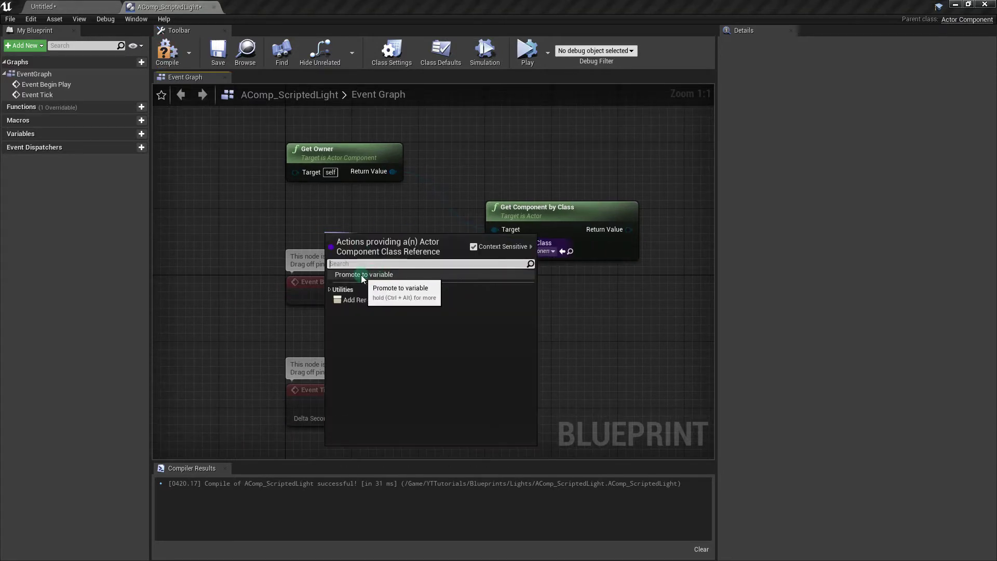
right_drag(523, 123, 499, 222)
right_drag(454, 178, 448, 167)
Back in the level, move toward the point light and select the RectLight
click(100, 8)
right_drag(470, 229, 452, 228)
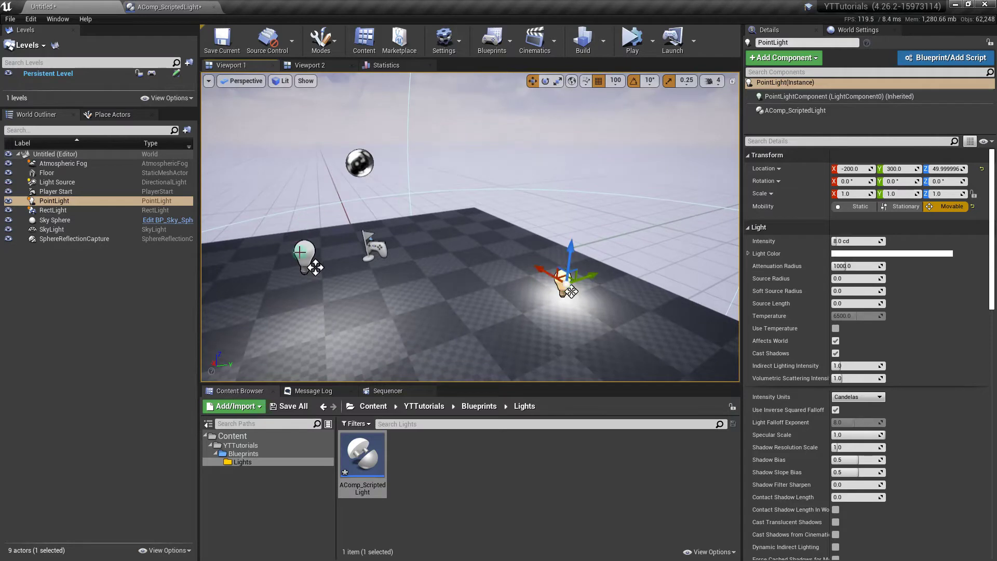
click(300, 251)
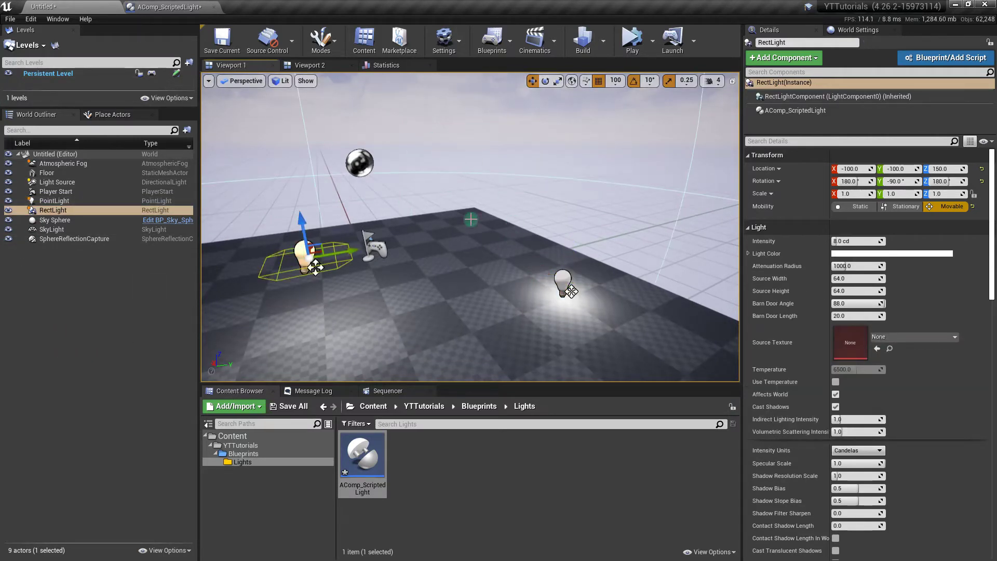
right_drag(444, 222, 431, 221)
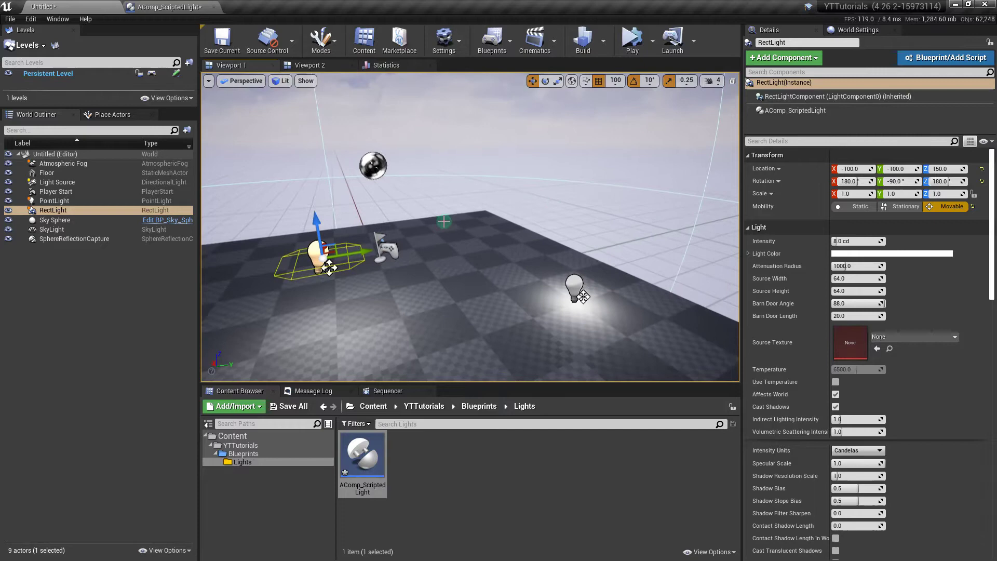
Move Get Component by Class level with Get Owner, then return to the level editor
click(171, 7)
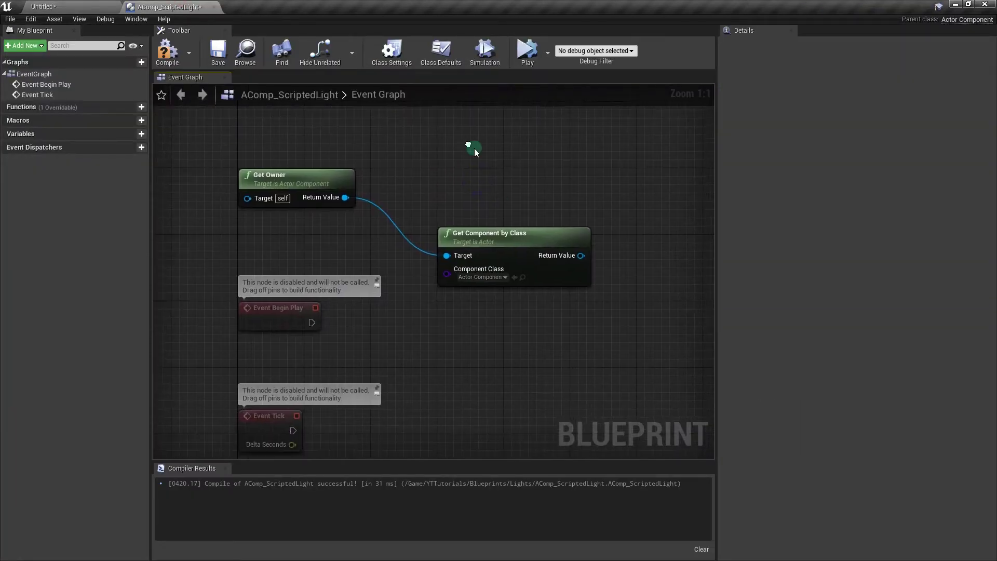
drag(507, 250, 508, 200)
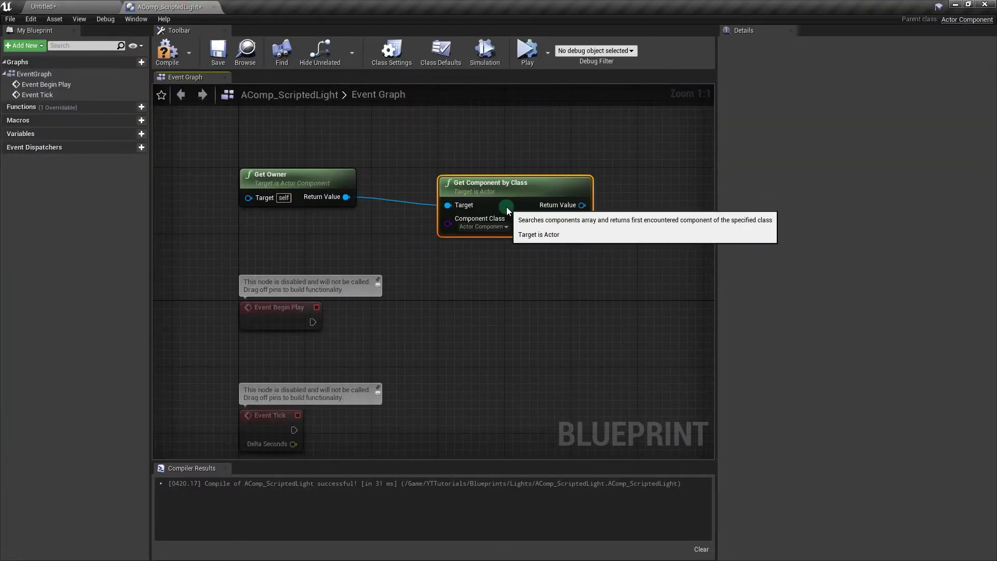
scroll(479, 300, down, 1)
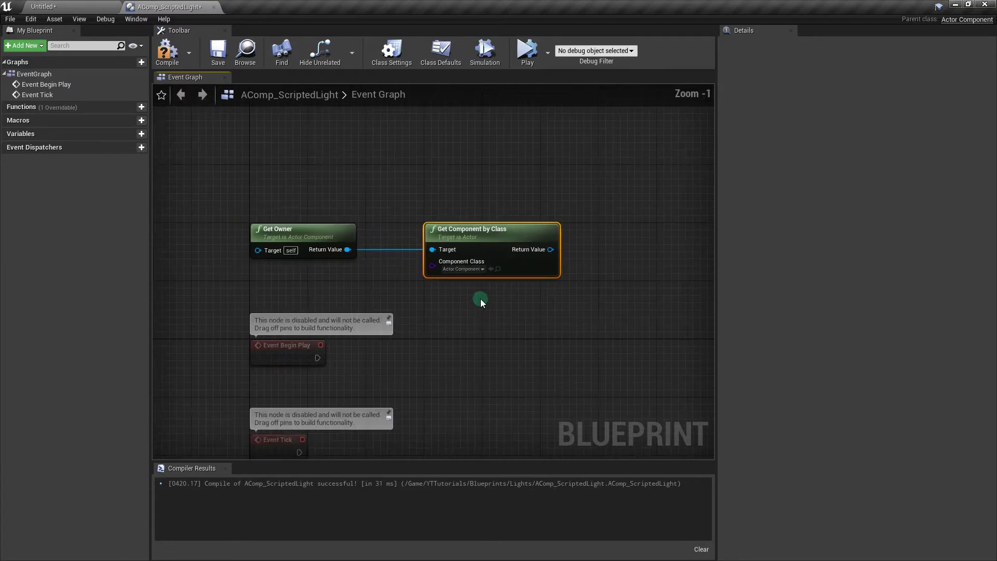
scroll(476, 285, up, 1)
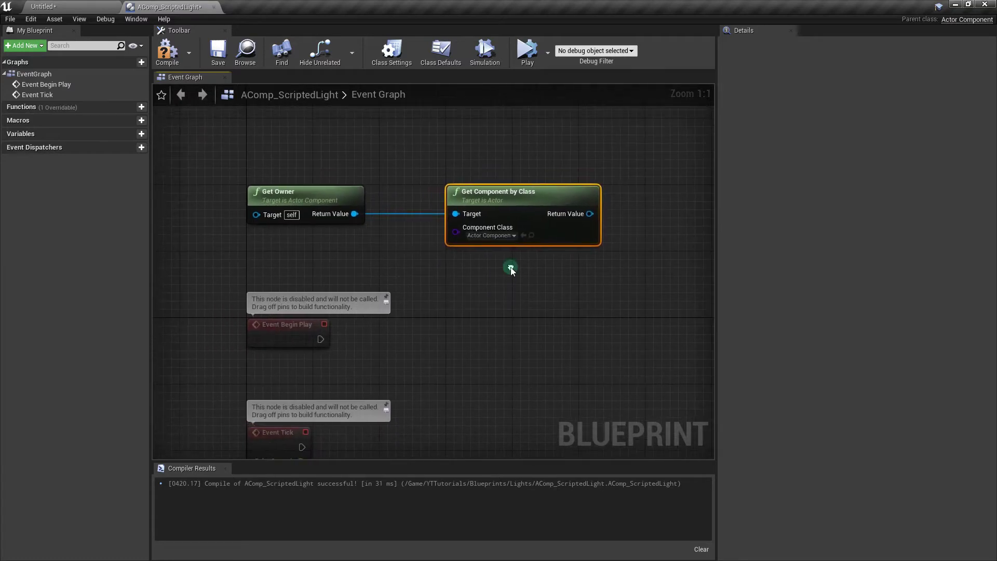
click(78, 7)
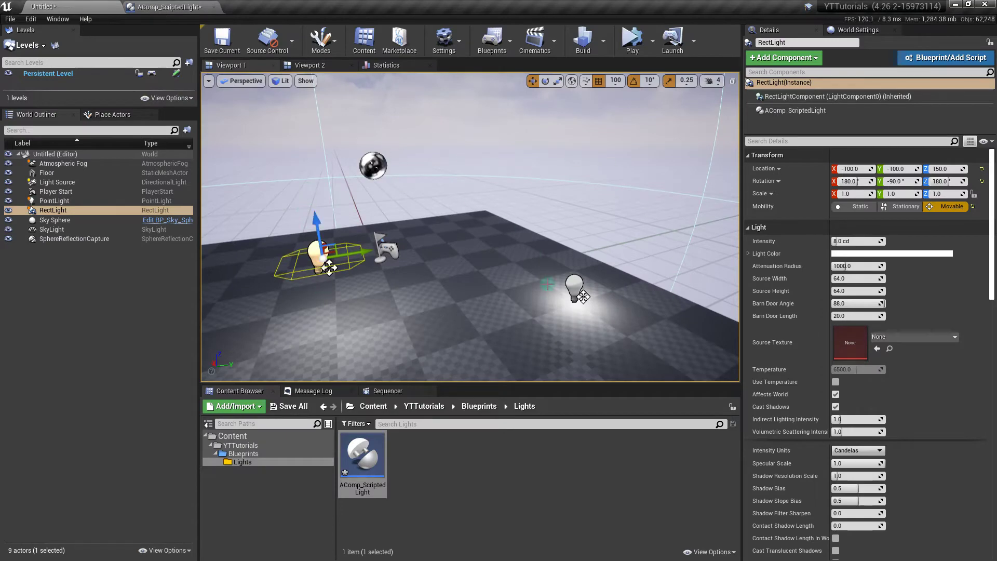
right_drag(637, 257, 637, 257)
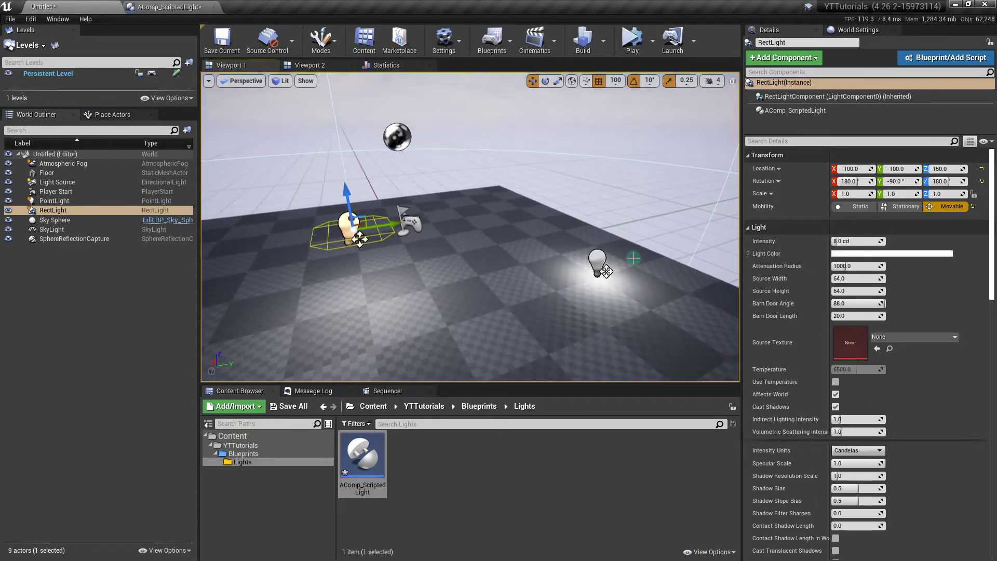
click(600, 260)
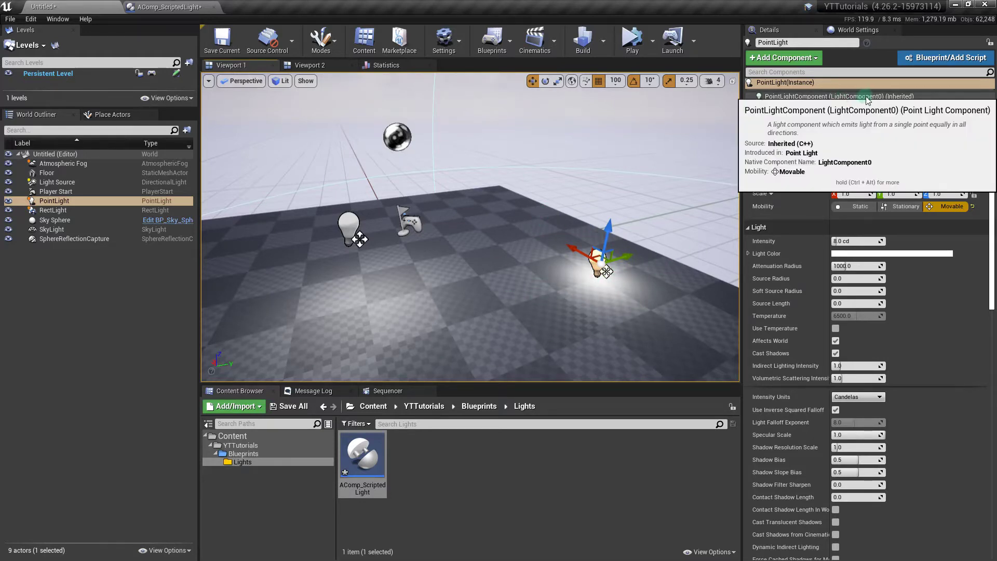
drag(866, 101, 861, 101)
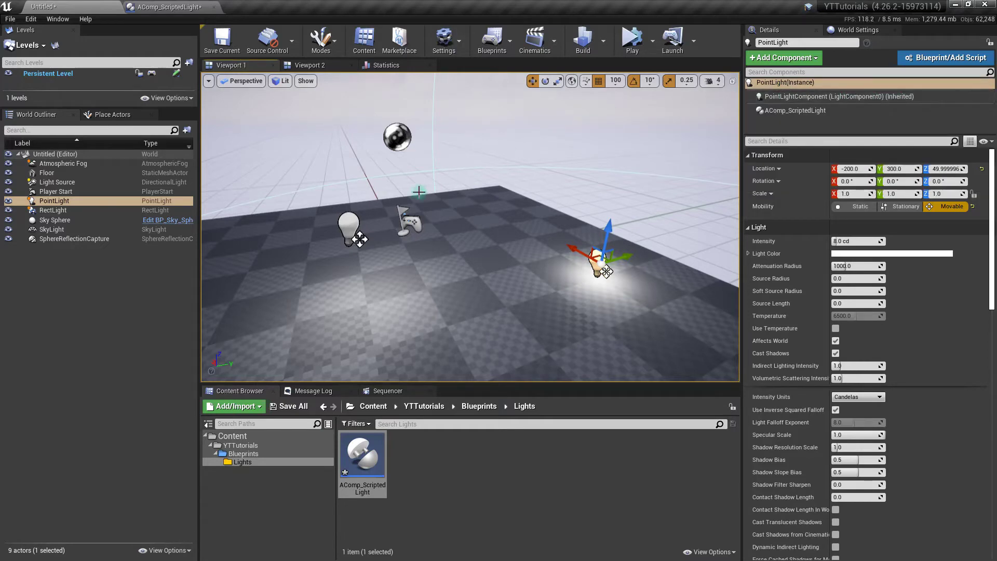
click(349, 223)
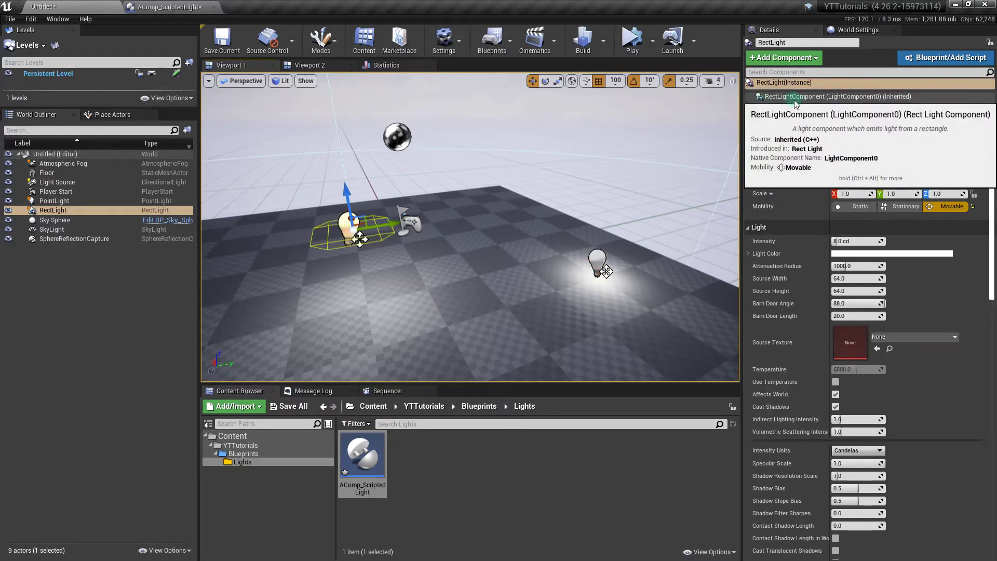
mouse_move(569, 187)
middle_down()
mouse_move(504, 232)
mouse_move(408, 135)
middle_up()
click(383, 121)
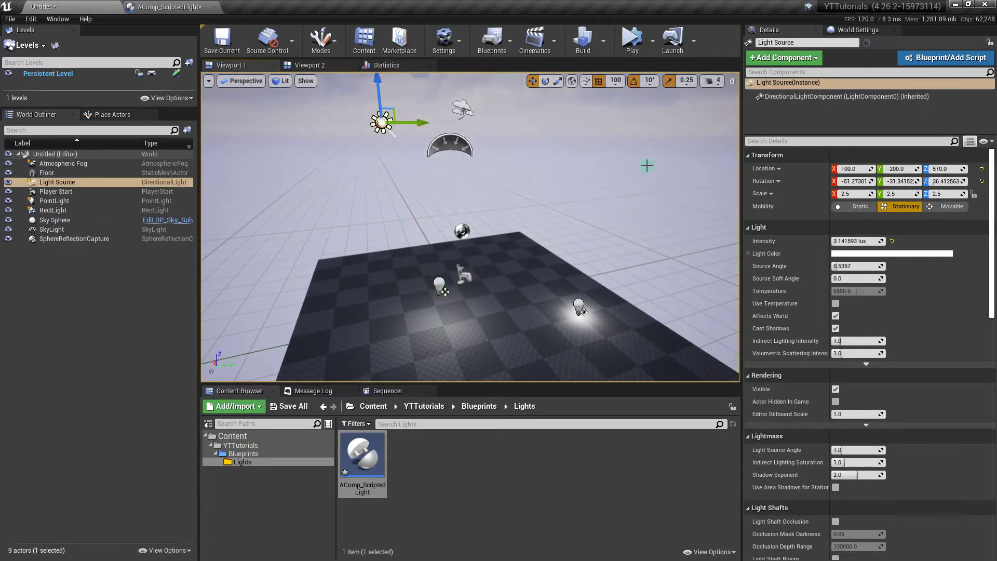
click(139, 309)
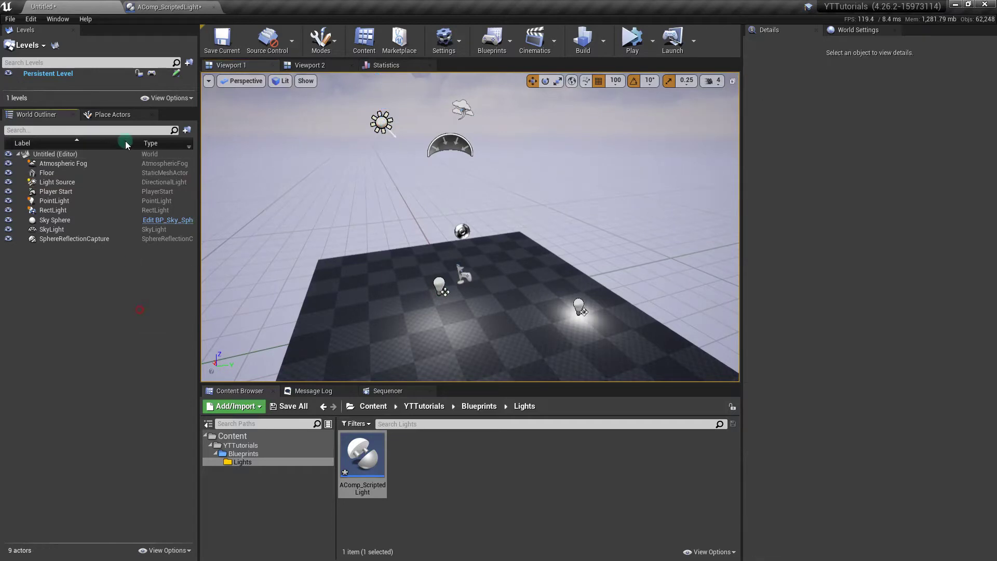
Place a Spot Light in the level and raise it to a height of 150
click(116, 115)
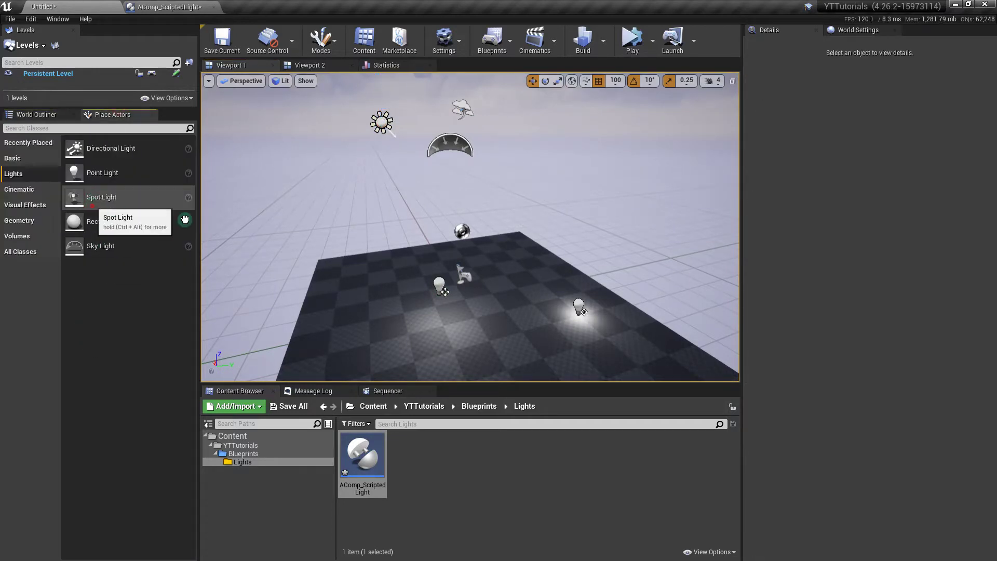
drag(115, 208, 491, 324)
key(f)
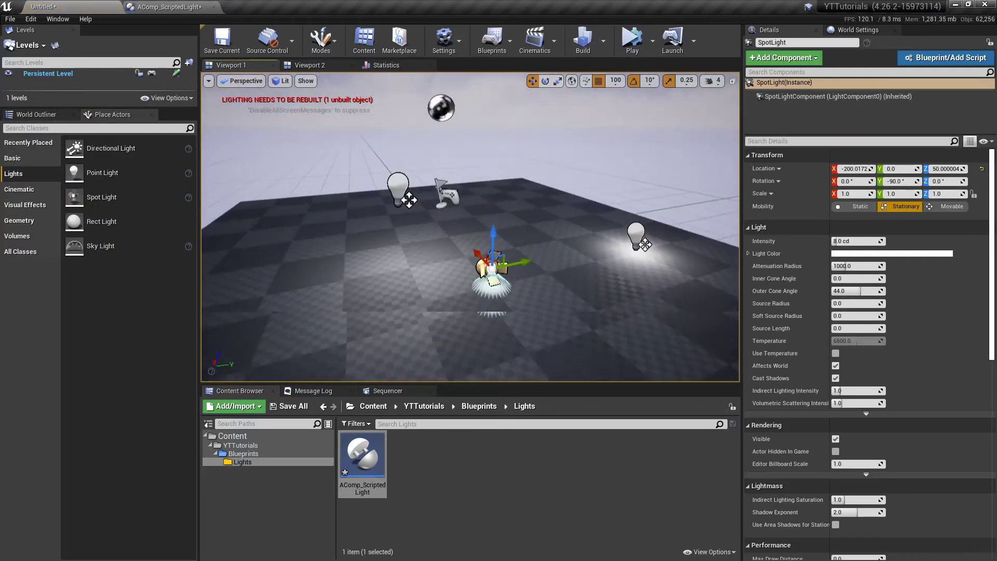
drag(486, 221, 491, 166)
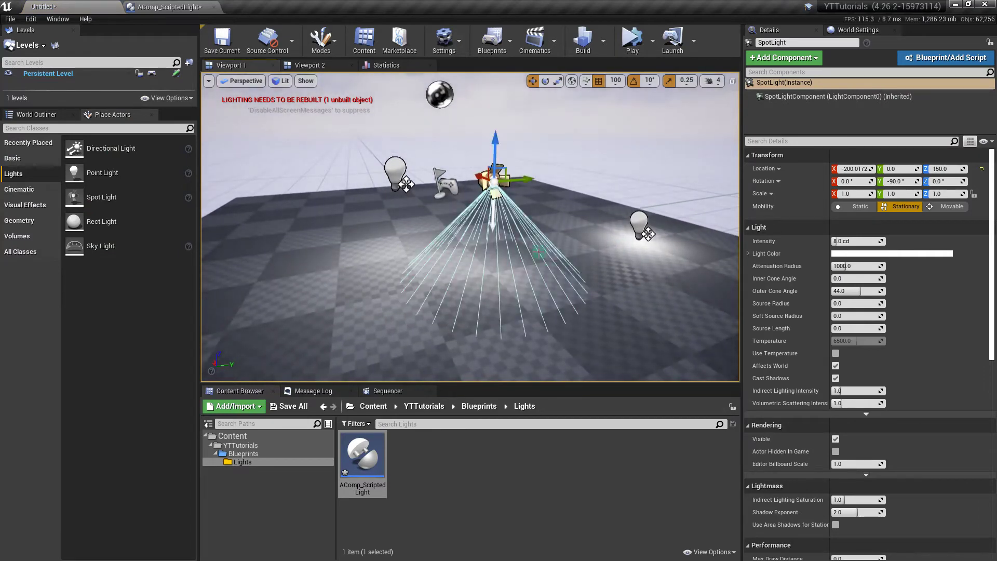
key(f)
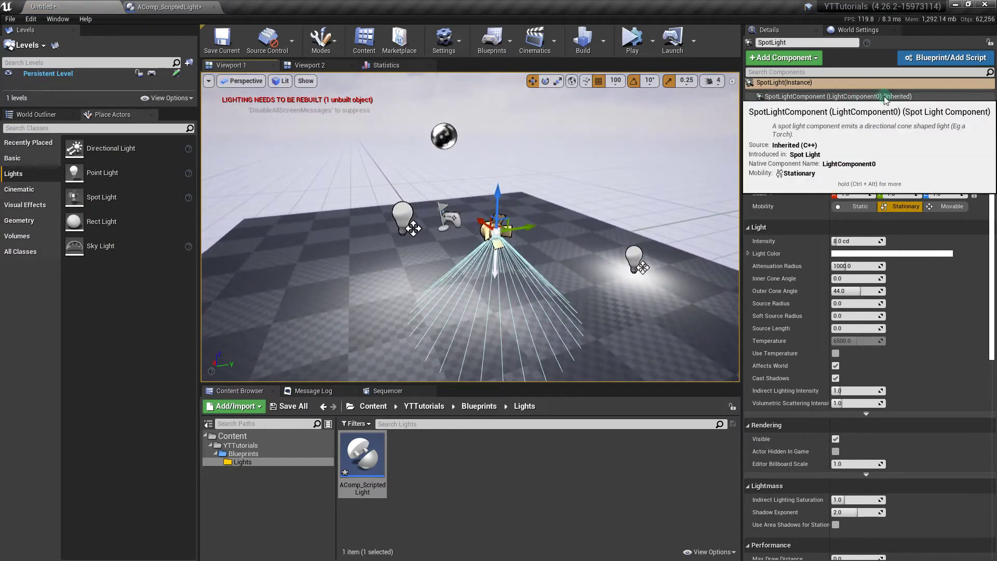
Reframe the view, reselect the spot light, and bring up the AComp_ScriptedLight Blueprint
right_drag(468, 260, 470, 268)
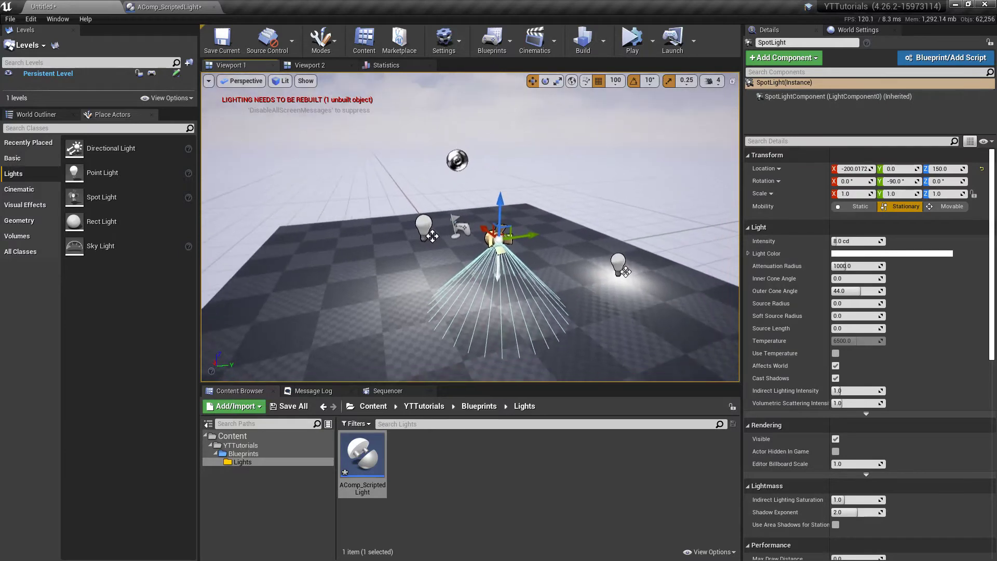
right_drag(470, 267, 472, 270)
right_drag(579, 269, 346, 215)
click(345, 216)
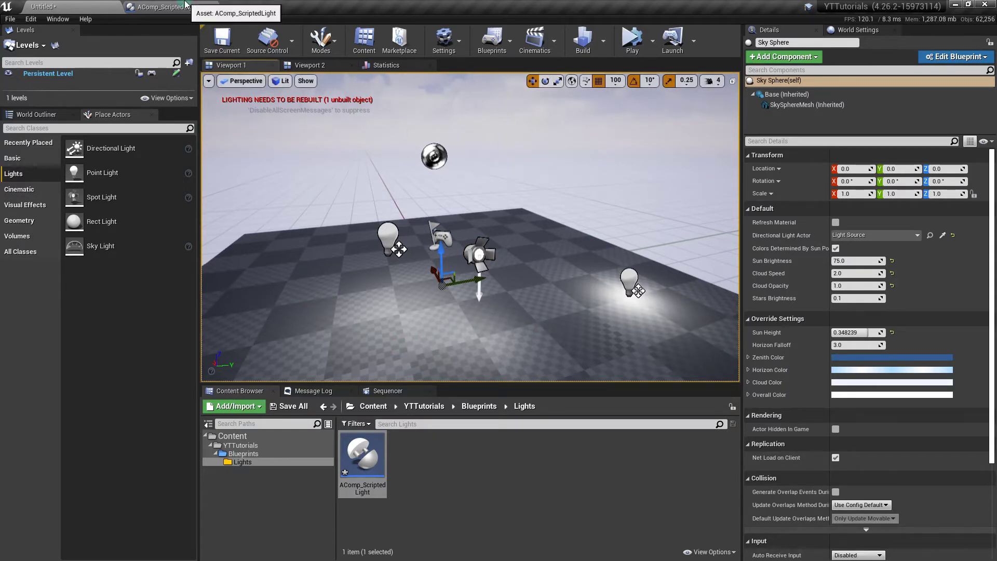
click(479, 254)
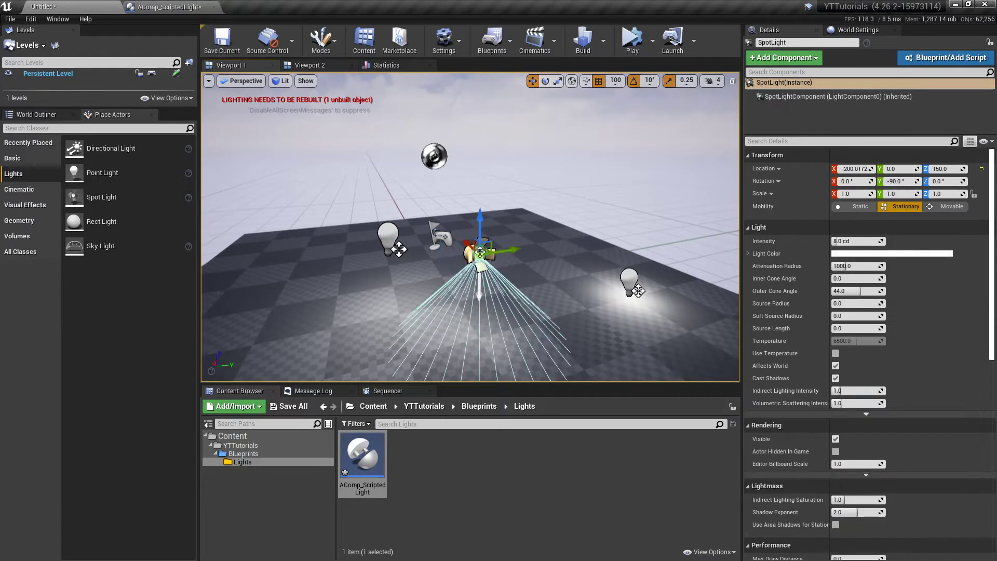
click(167, 6)
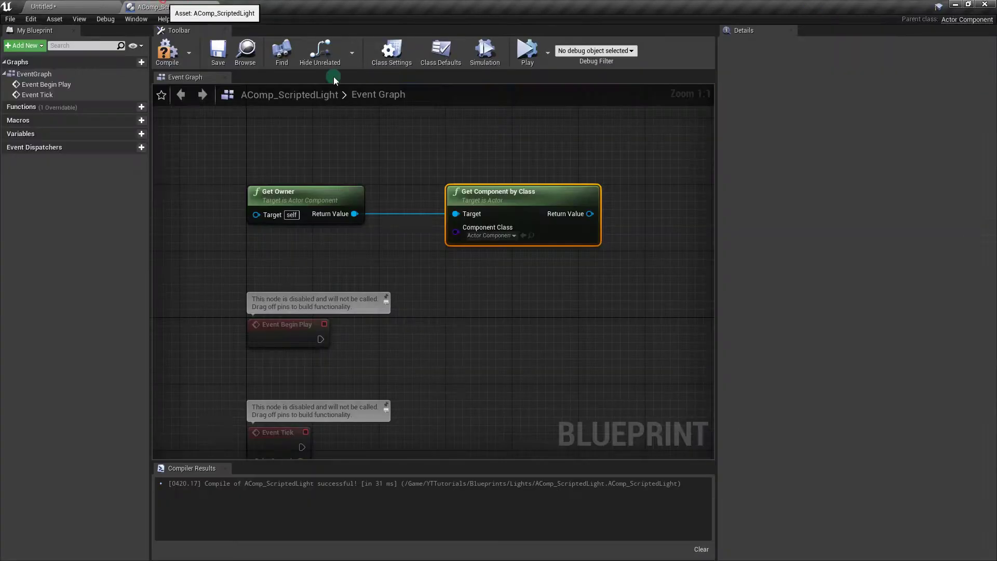
Set Get Component by Class's Component Class to Light Component
click(472, 235)
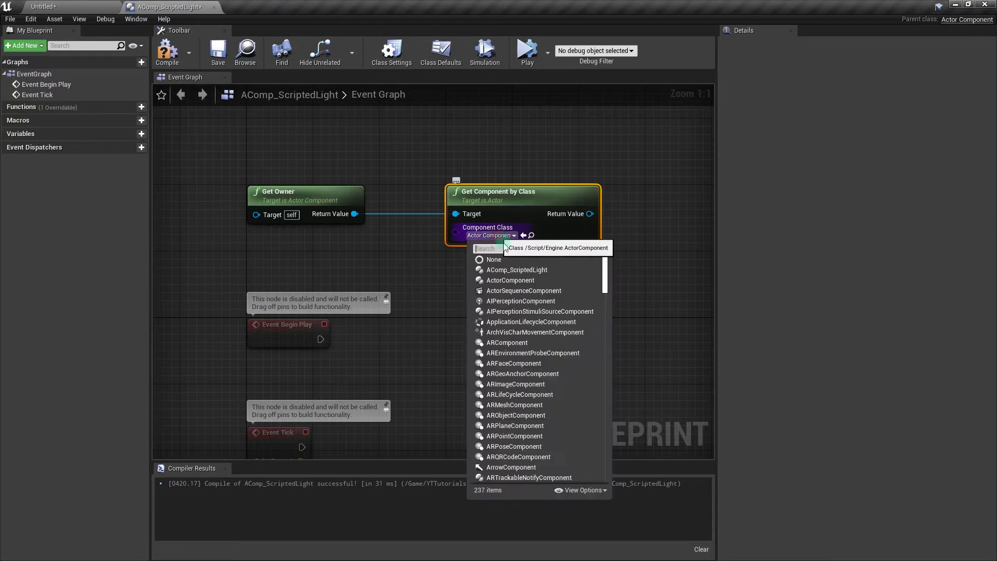
text(Light)
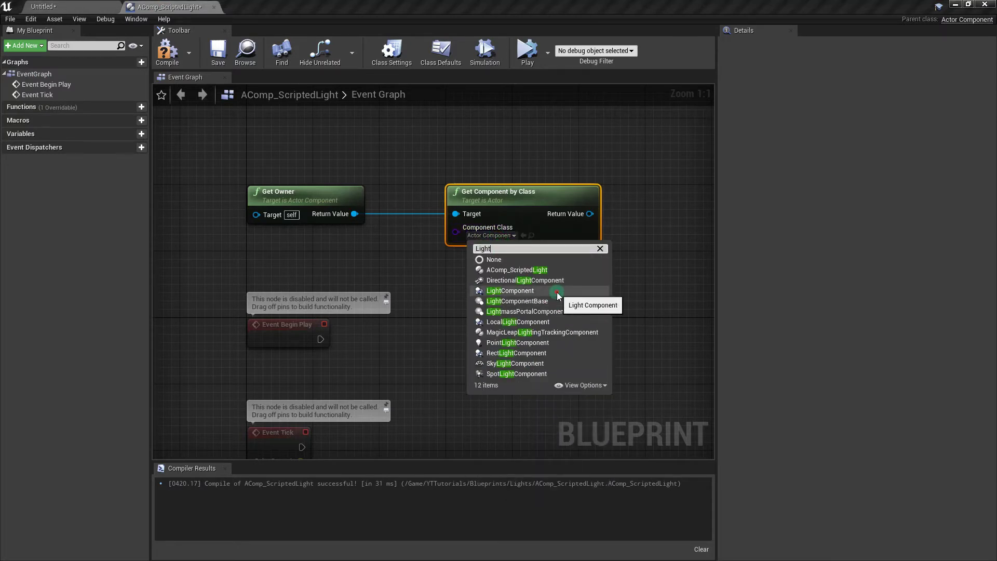
click(582, 291)
right_drag(583, 296, 616, 285)
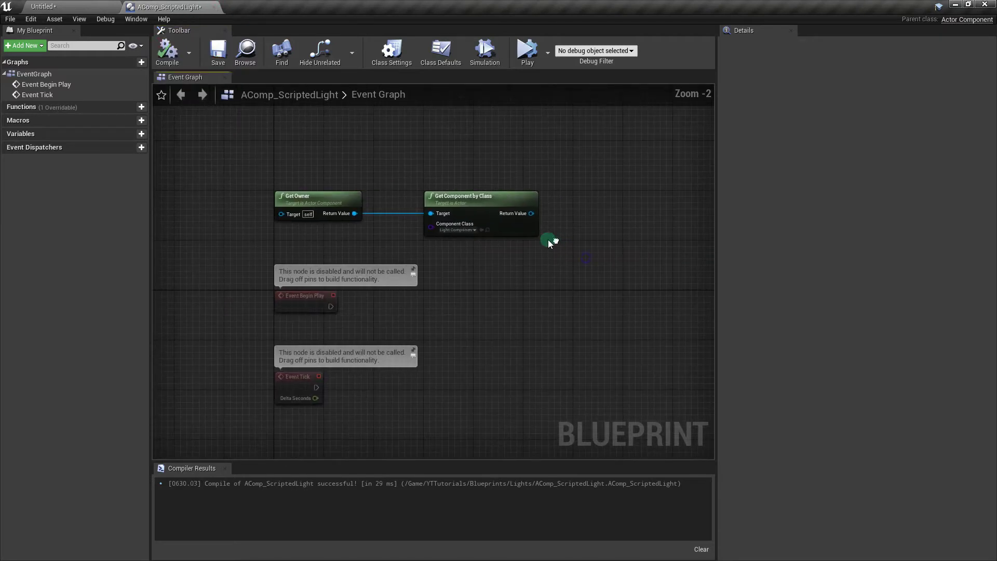
Move Get Component by Class next to Get Owner and promote its result to a variable
scroll(551, 241, up, 1)
mouse_move(526, 244)
right_down()
mouse_move(562, 221)
mouse_move(559, 233)
right_up()
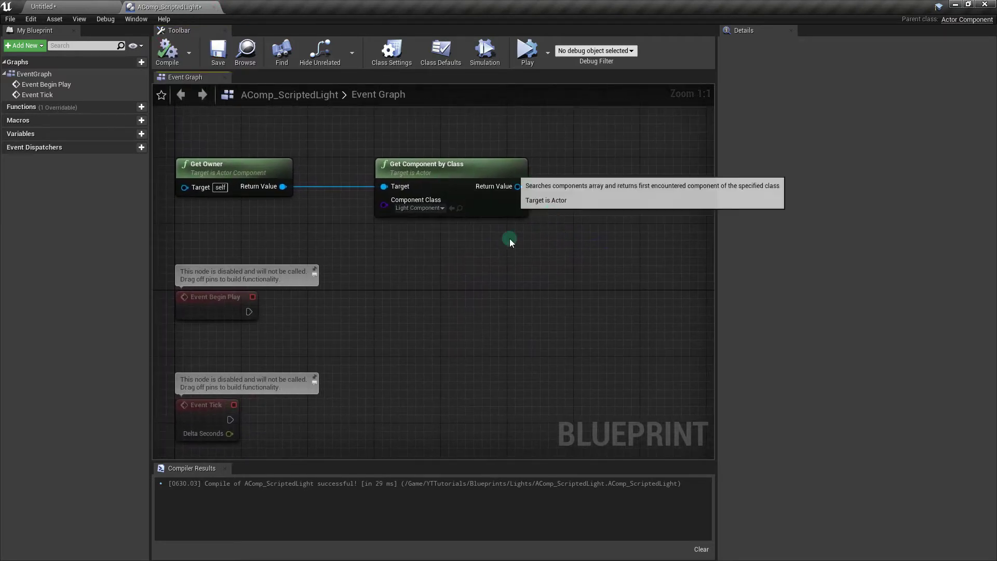
drag(509, 210, 441, 210)
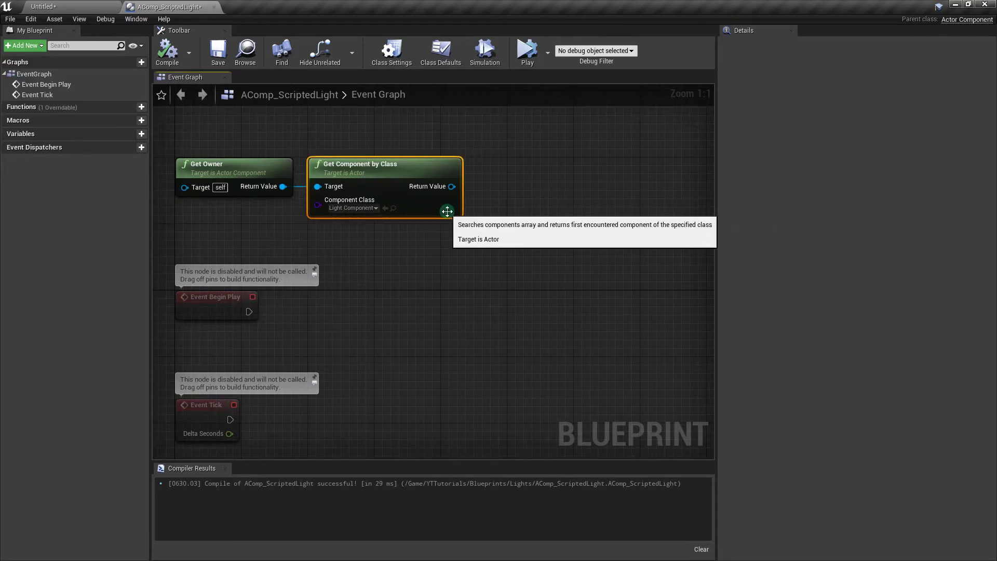
right_drag(537, 239, 531, 241)
drag(444, 186, 476, 313)
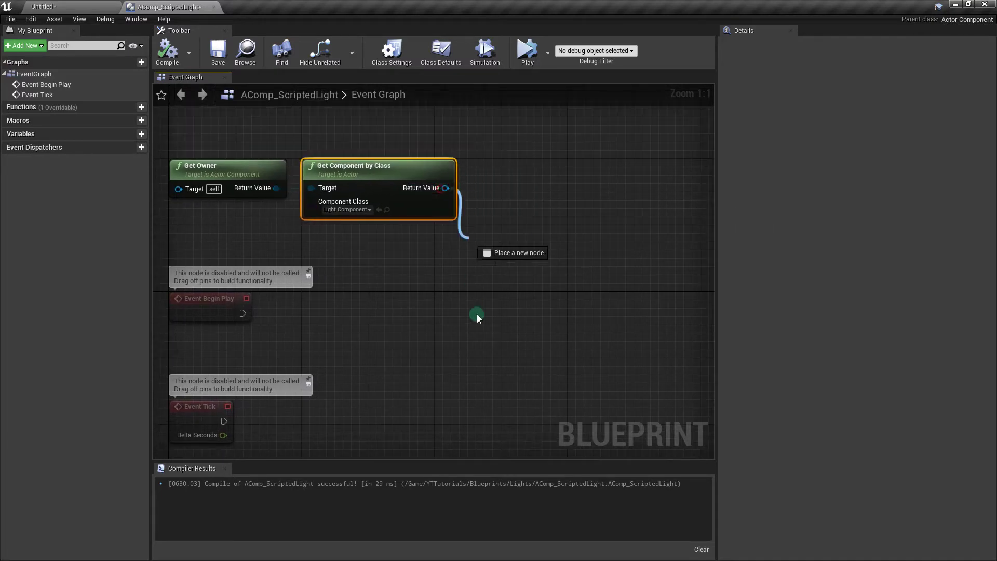
click(514, 356)
text(LightComp_ref)
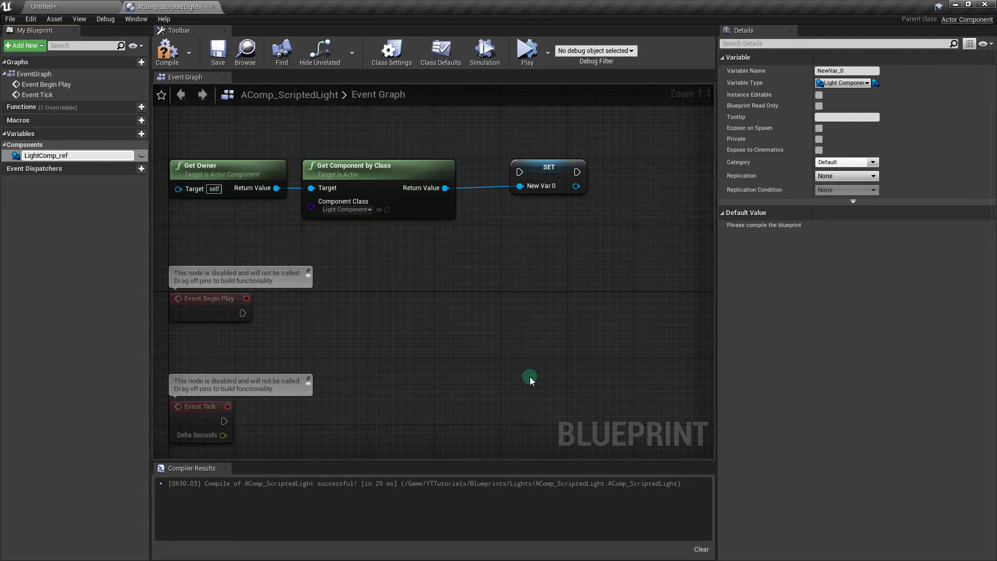
Name the promoted variable LightComp_ref and mark it Private
key(Return)
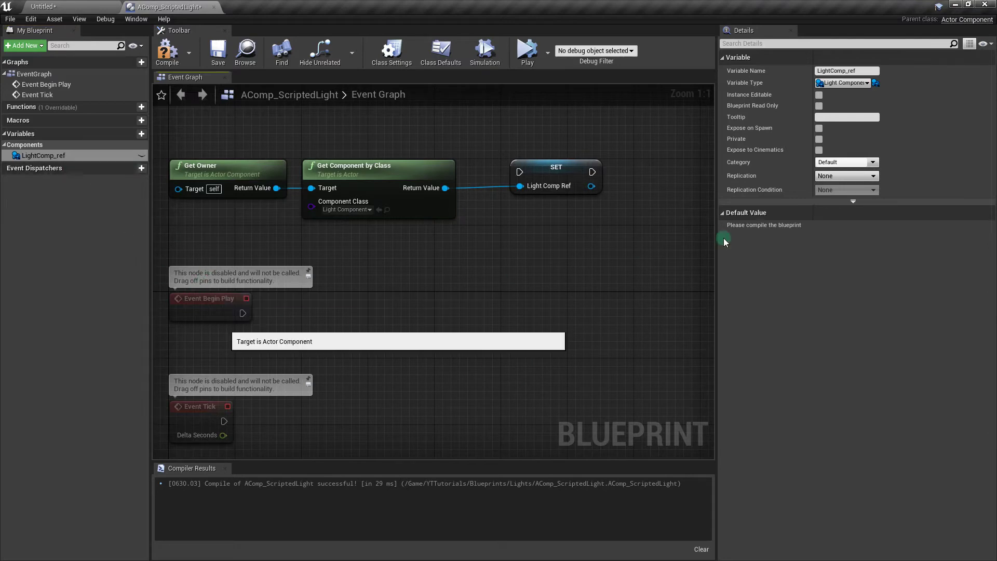
click(820, 141)
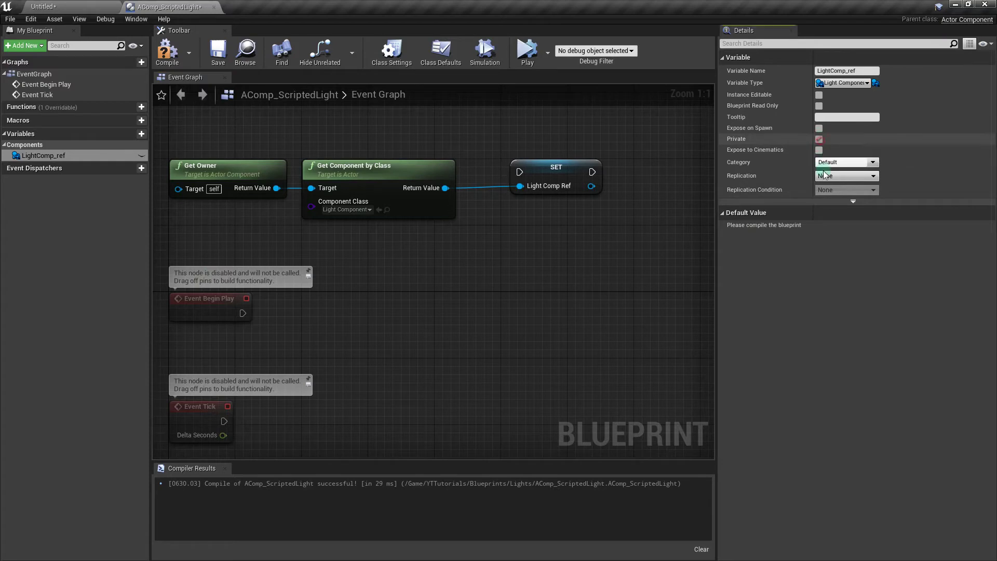
mouse_move(485, 329)
right_down()
mouse_move(433, 253)
mouse_move(481, 218)
right_up()
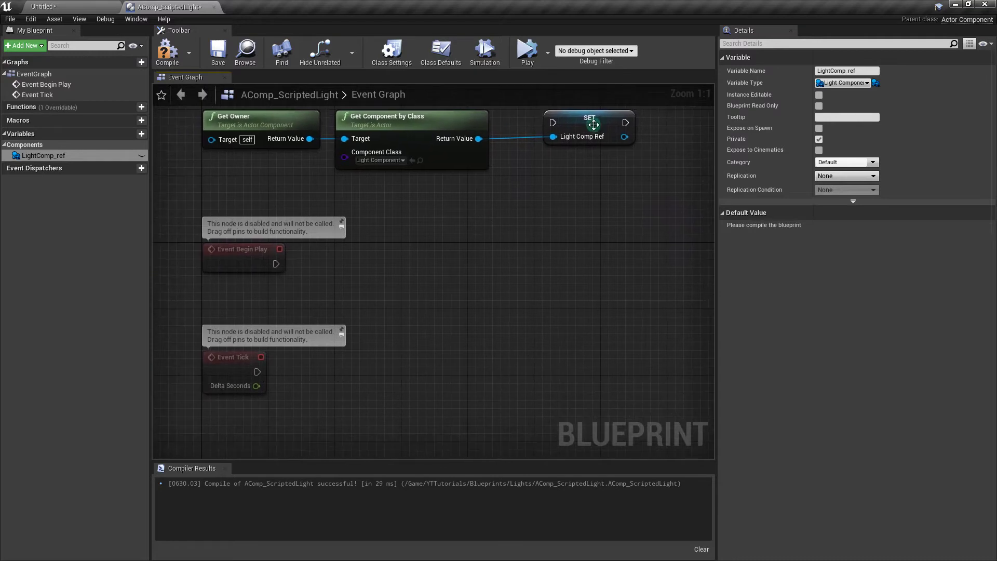
Place the SET node beside Event Begin Play and wire Begin Play's exec into it
drag(597, 127, 514, 260)
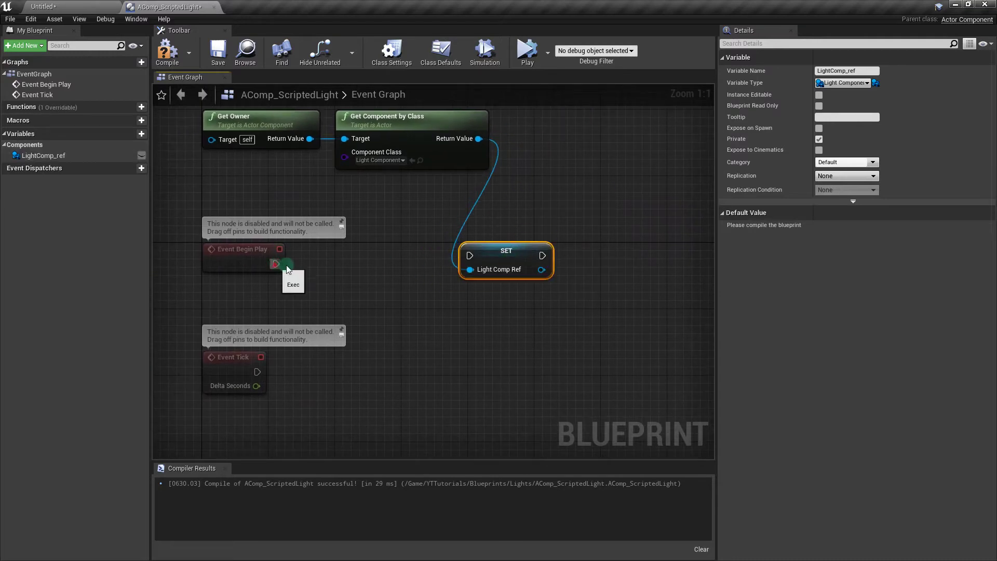
mouse_move(275, 264)
mouse_down()
mouse_move(469, 255)
mouse_move(509, 265)
mouse_up()
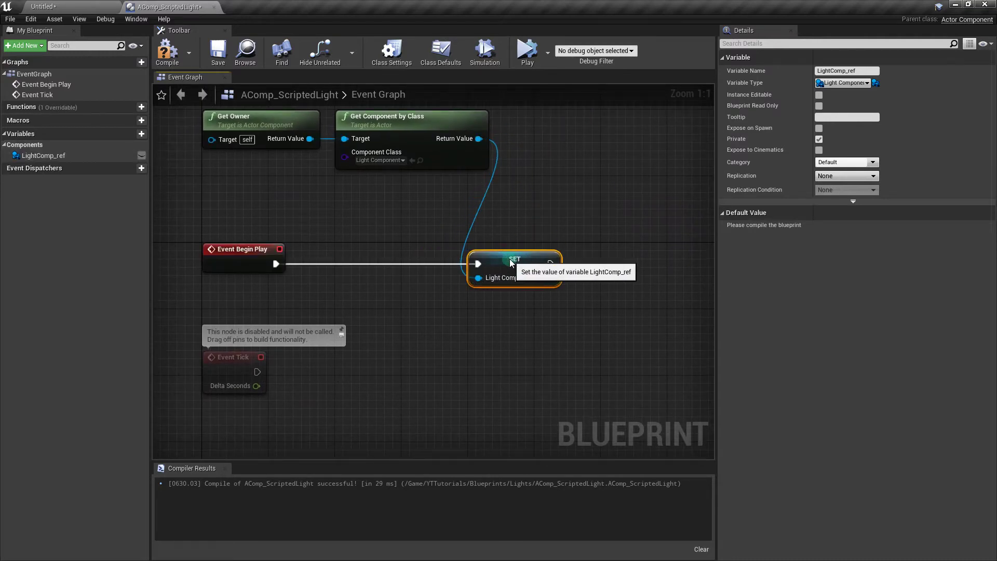
right_drag(512, 262, 471, 286)
mouse_move(535, 226)
right_down()
mouse_move(550, 248)
mouse_move(485, 216)
mouse_move(513, 205)
right_up()
Drag LightComp_ref into the graph as a Get node, right of SET
click(503, 211)
click(52, 156)
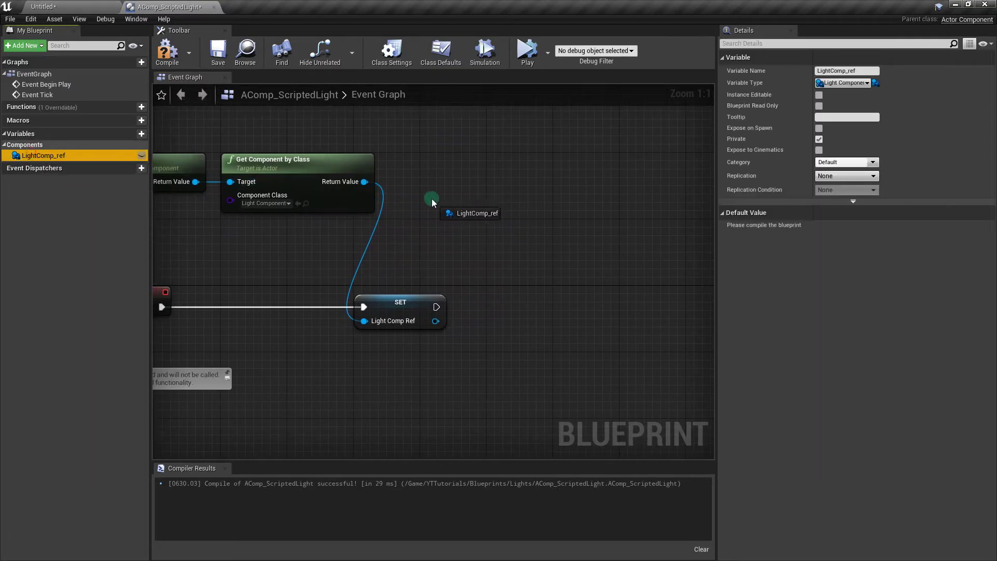
drag(51, 160, 432, 198)
click(463, 213)
right_drag(464, 213, 427, 201)
mouse_move(385, 197)
mouse_down()
mouse_move(450, 218)
mouse_move(442, 210)
mouse_up()
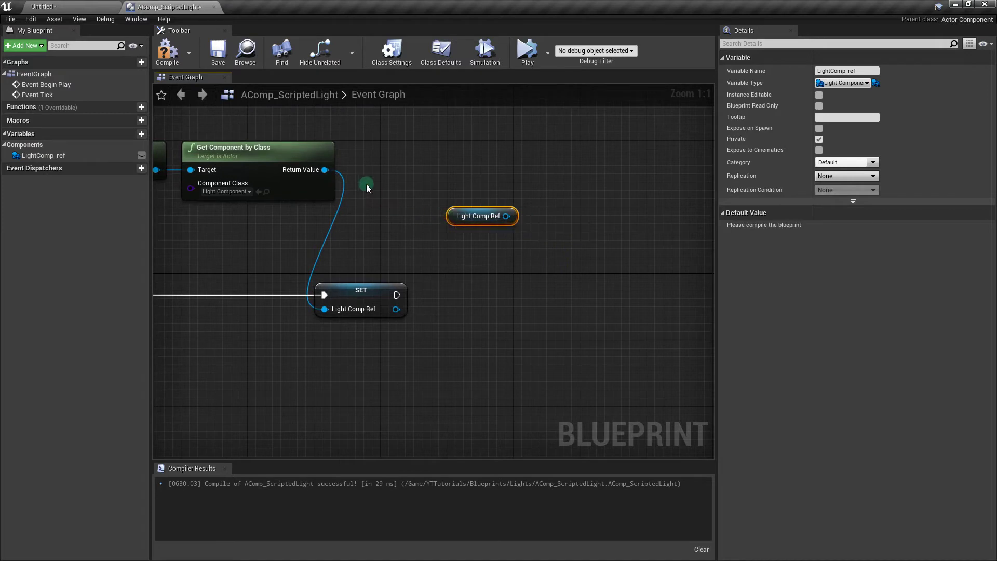
Pan over the Begin Play and Owner nodes, then bring up the Light Comp Ref getter's actions
right_drag(434, 250, 513, 267)
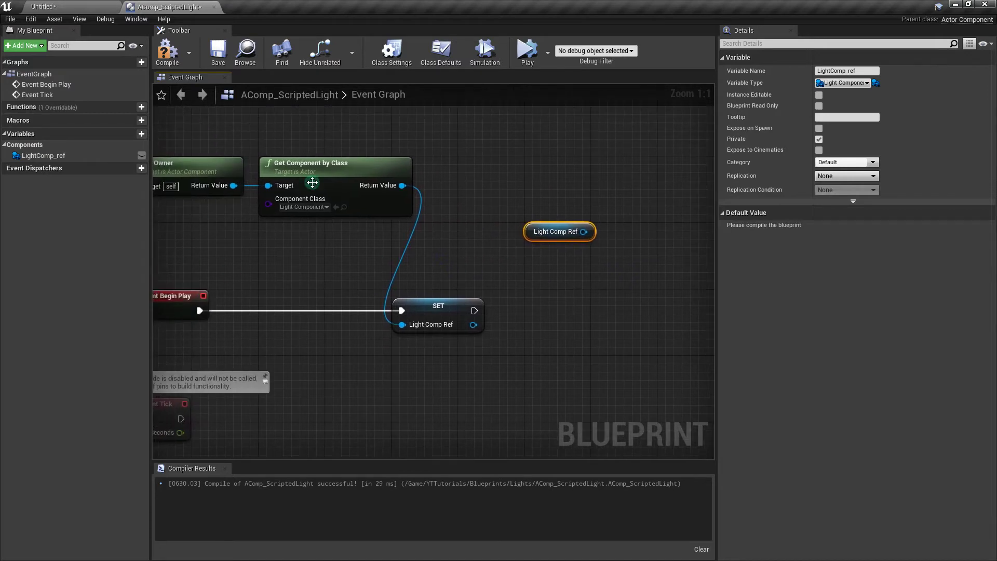
right_drag(357, 286, 356, 282)
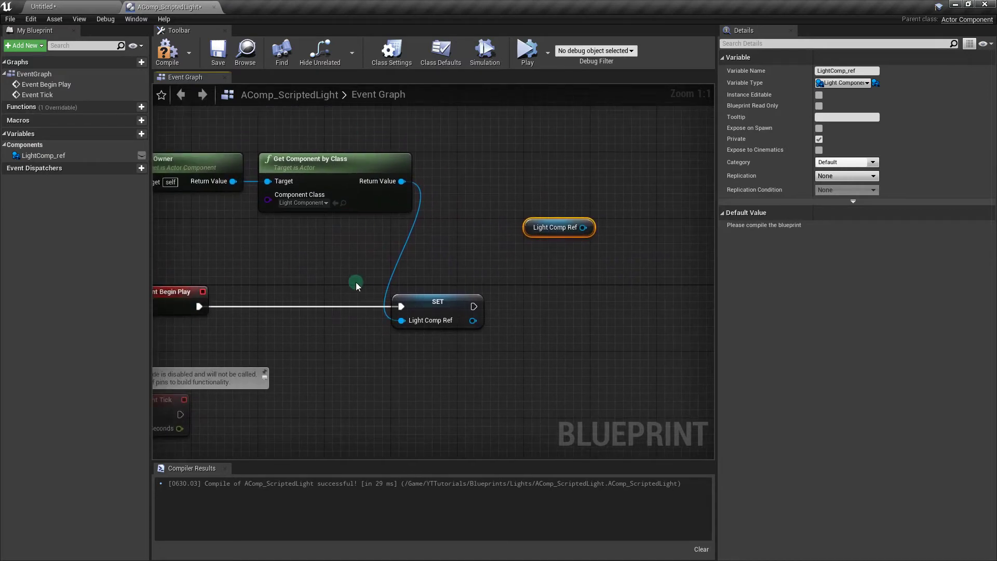
right_drag(490, 254, 475, 256)
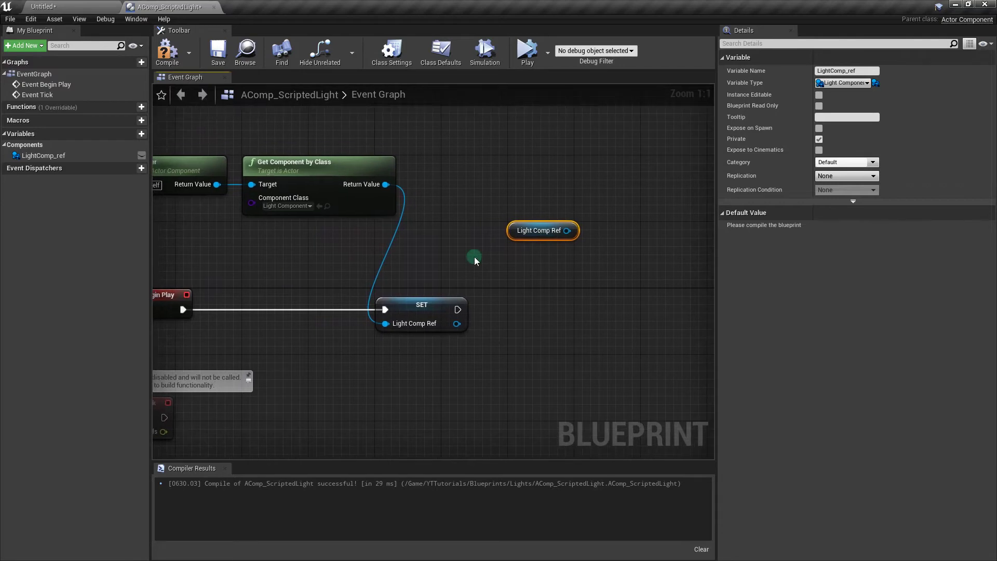
right_drag(474, 167, 447, 156)
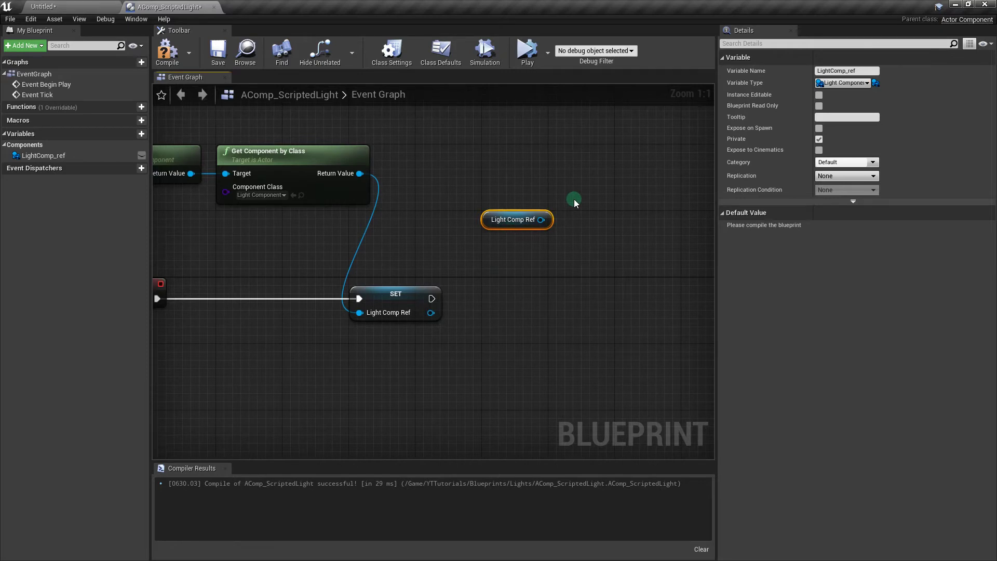
right_drag(416, 214, 391, 219)
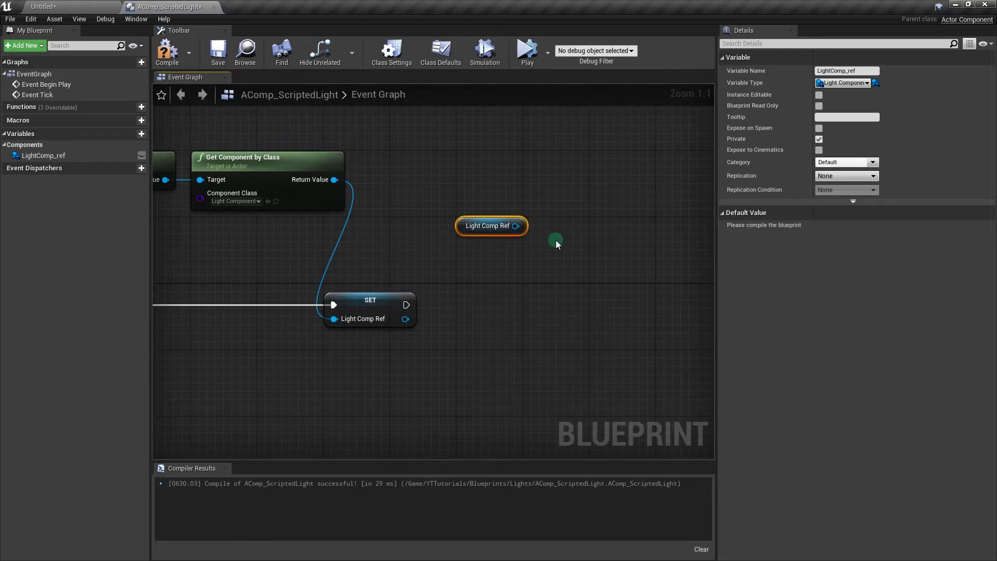
right_drag(555, 244, 498, 269)
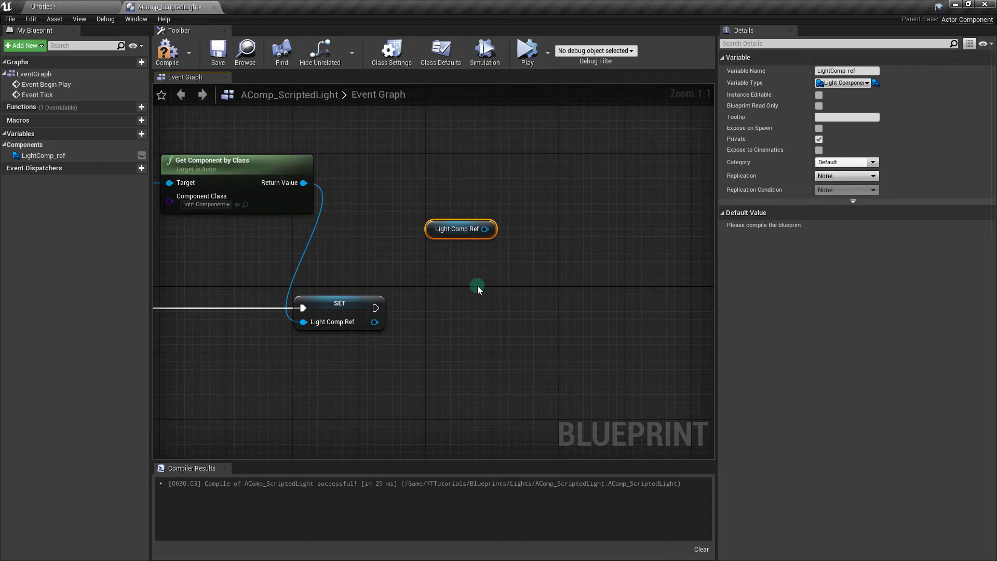
right_drag(478, 290, 469, 270)
right_click(423, 210)
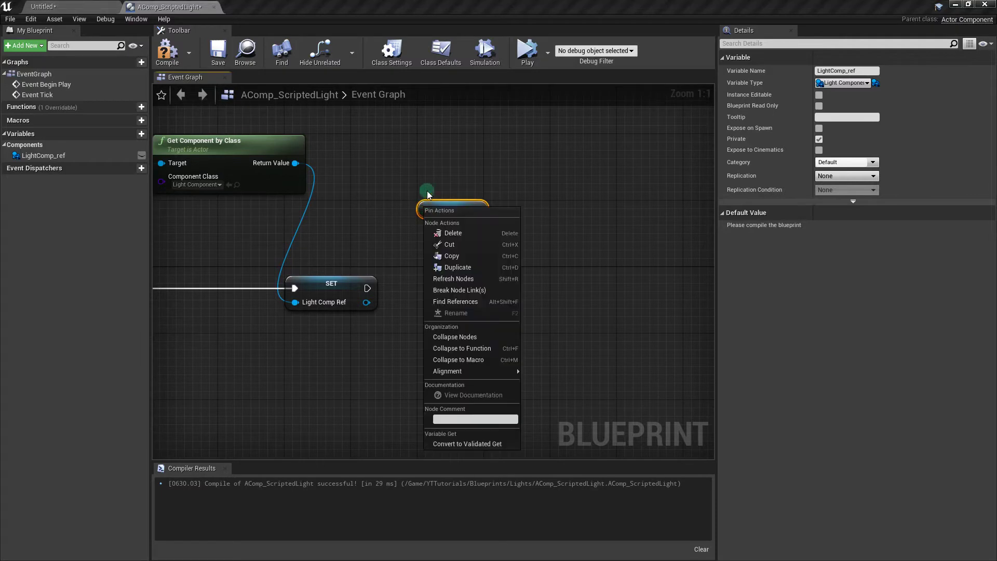
click(473, 444)
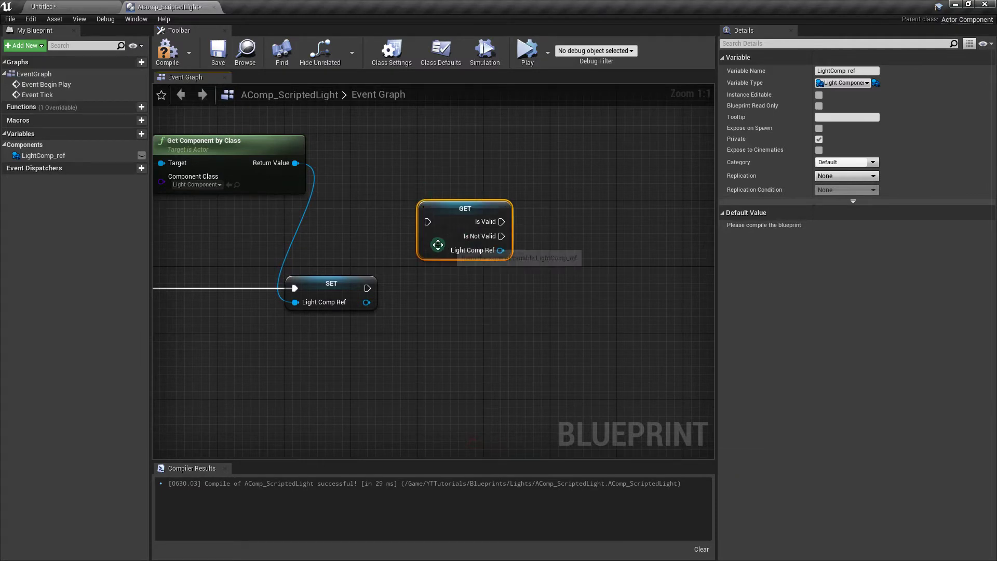
drag(365, 290, 428, 288)
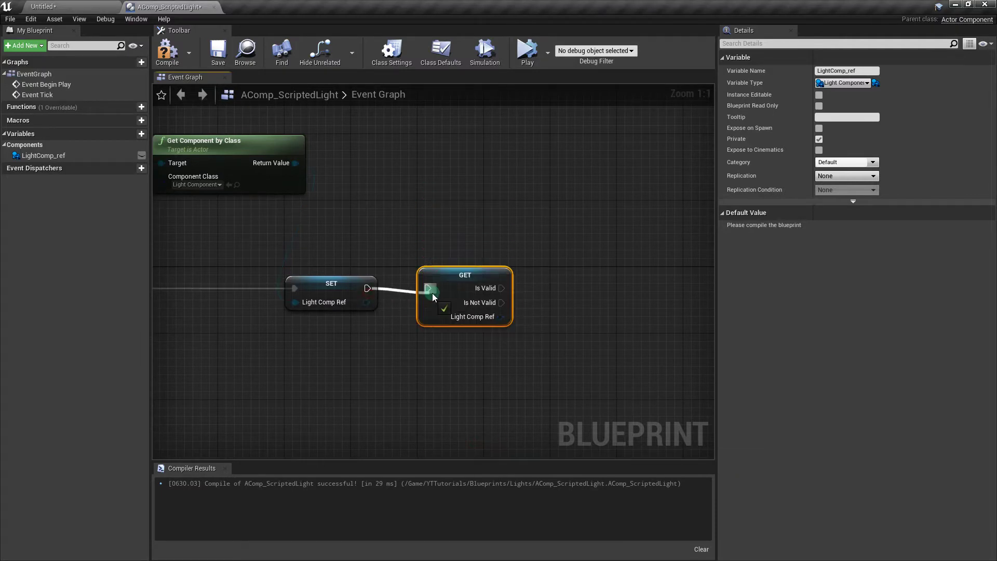
scroll(607, 249, down, 1)
right_drag(497, 207, 576, 204)
scroll(442, 317, up, 1)
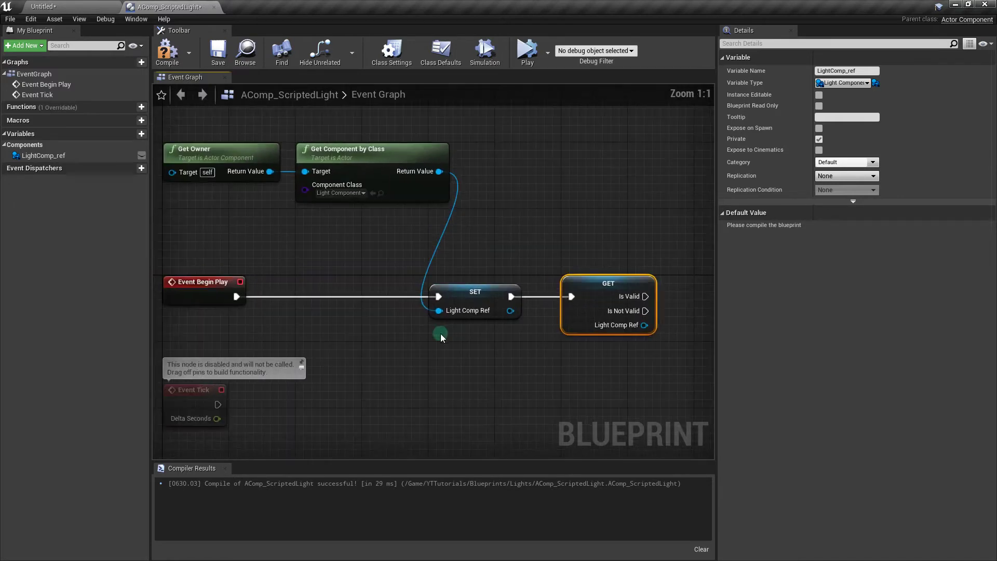
right_drag(464, 348, 305, 394)
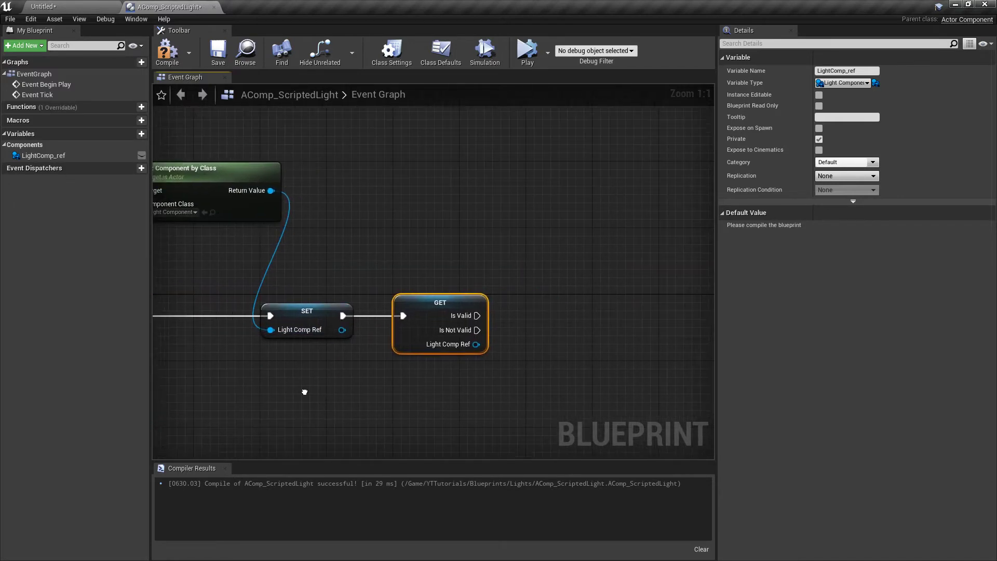
right_drag(514, 336, 441, 349)
right_drag(464, 313, 554, 307)
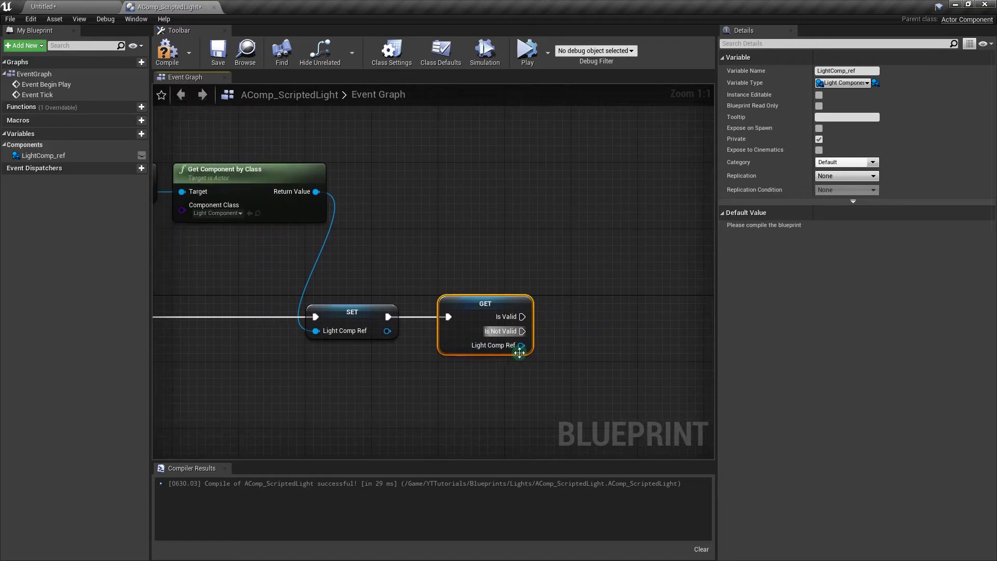
drag(521, 345, 599, 343)
click(603, 244)
mouse_move(366, 274)
right_down()
mouse_move(378, 382)
mouse_move(447, 215)
mouse_move(466, 236)
right_up()
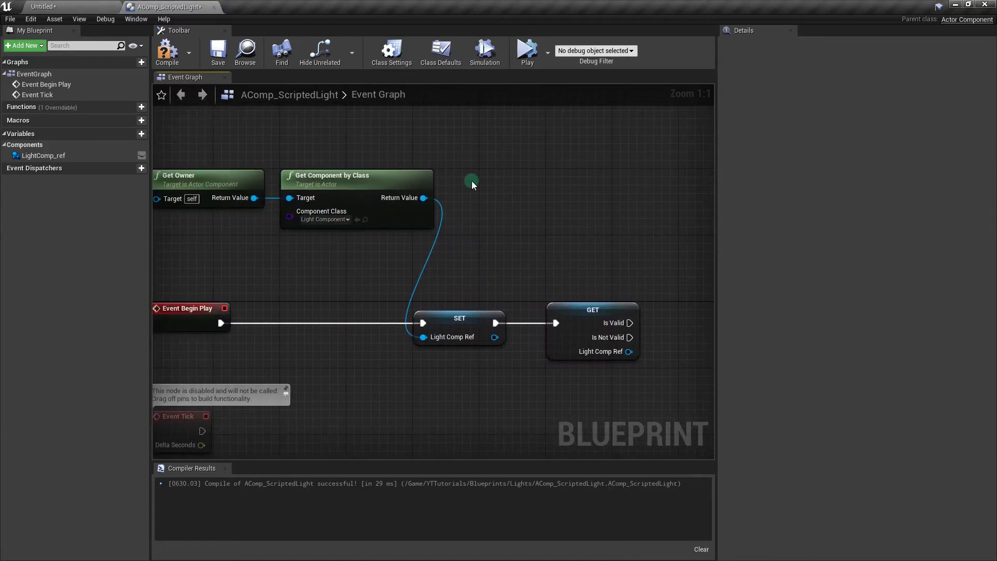
right_drag(472, 181, 276, 177)
drag(439, 320, 461, 222)
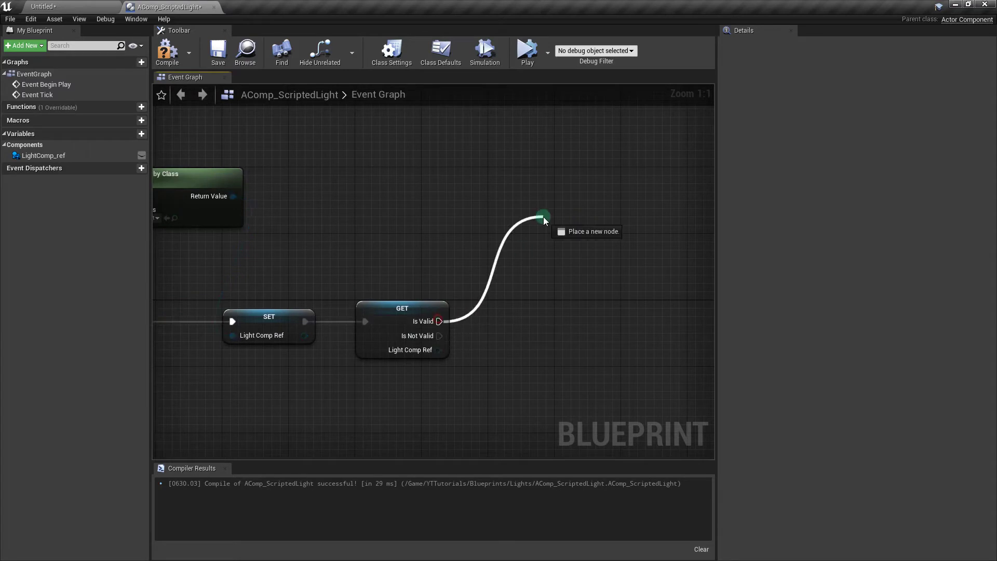
right_drag(549, 324, 617, 256)
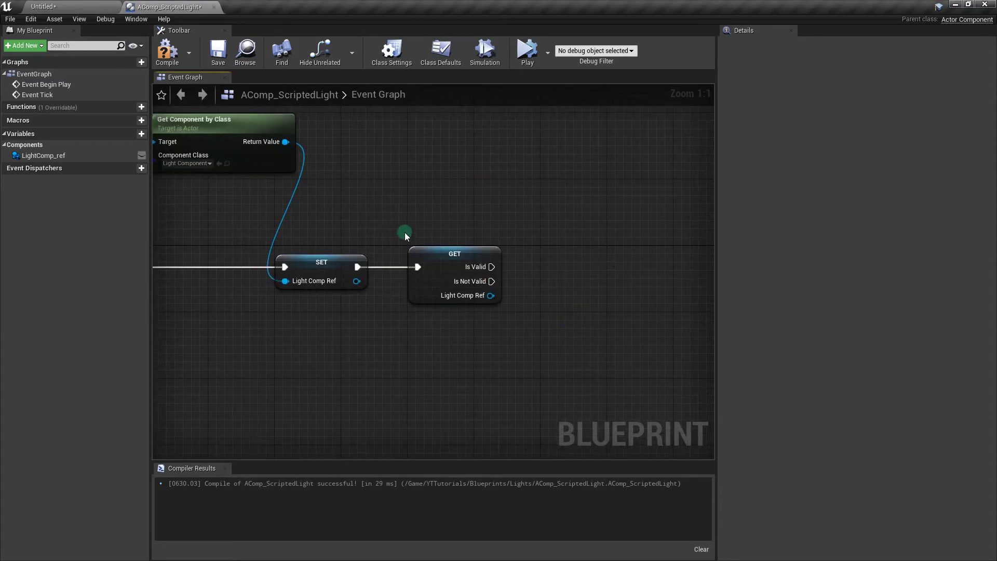
right_drag(561, 314, 490, 316)
drag(420, 282, 507, 367)
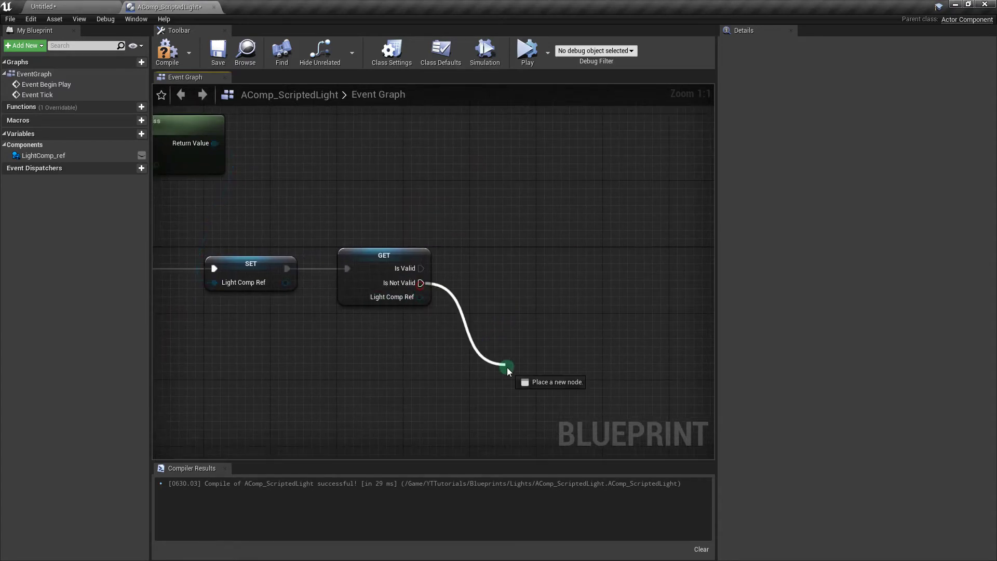
key(Home)
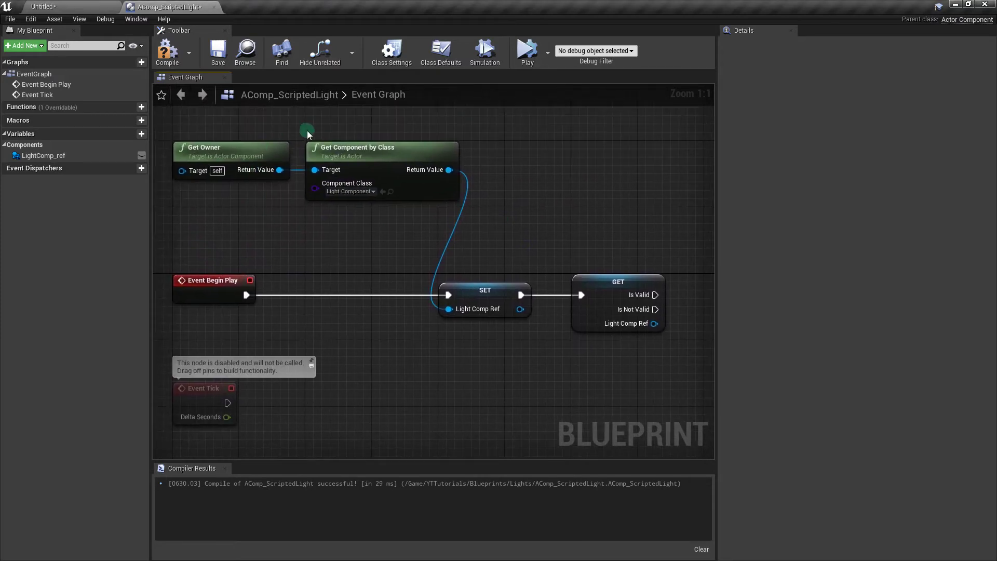
click(352, 234)
In the level, place a Cylinder from the Basic actors beside the lights
click(64, 4)
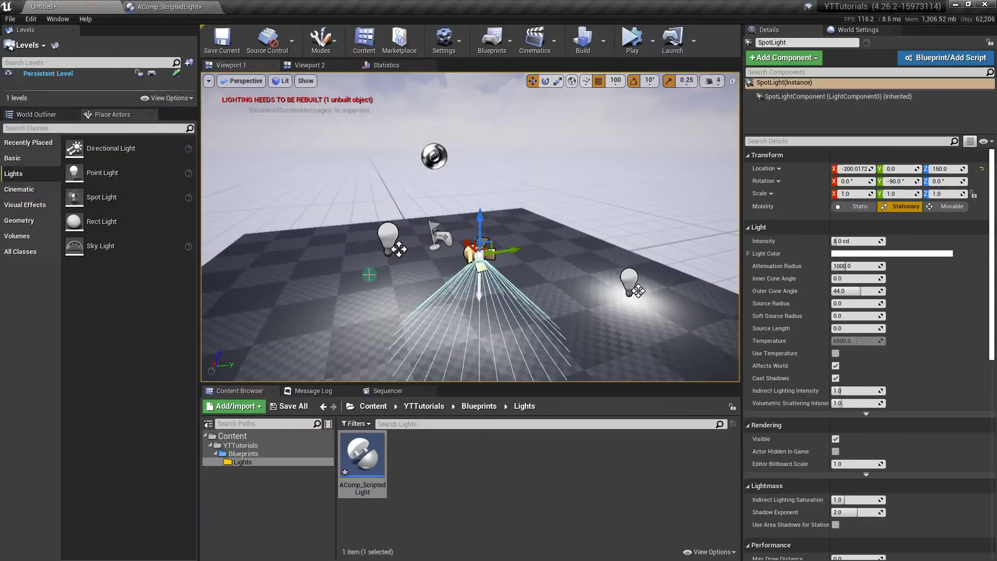
click(19, 220)
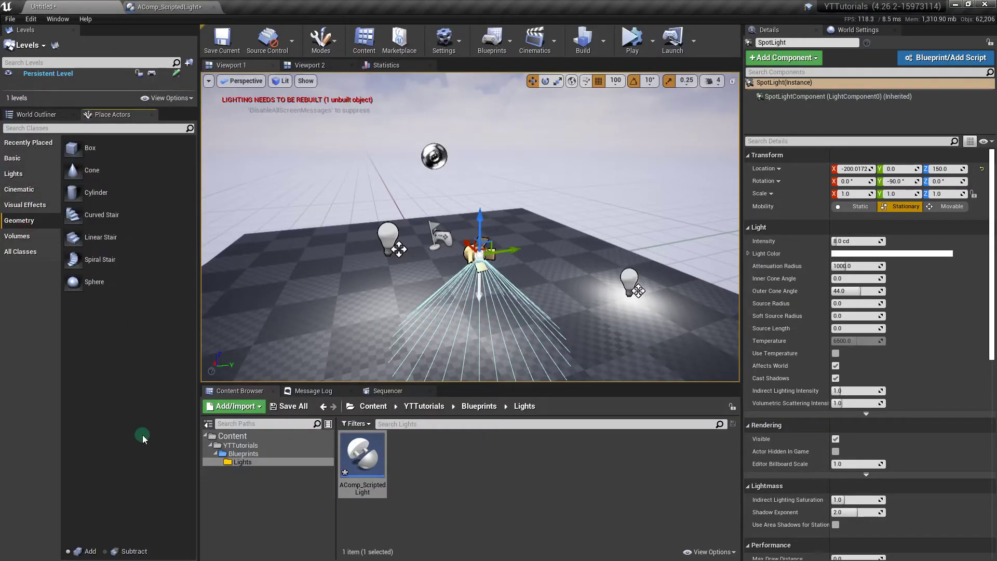
click(25, 190)
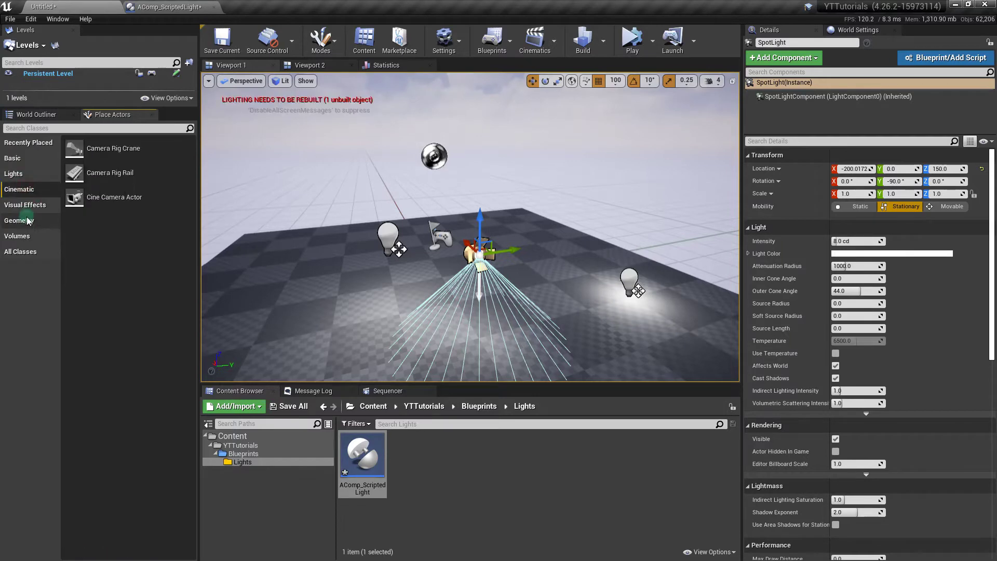
click(12, 158)
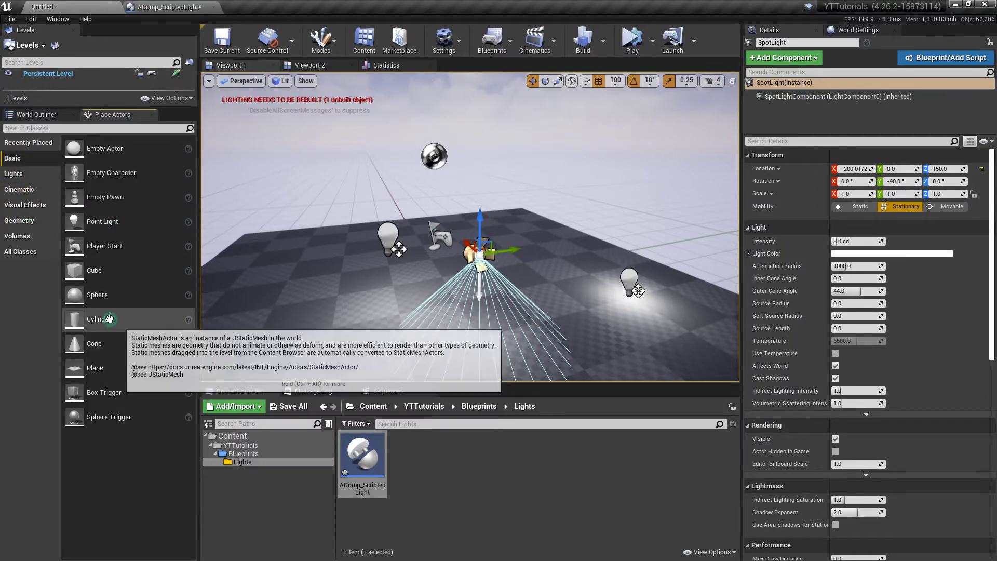
drag(78, 319, 587, 312)
right_drag(632, 268, 691, 264)
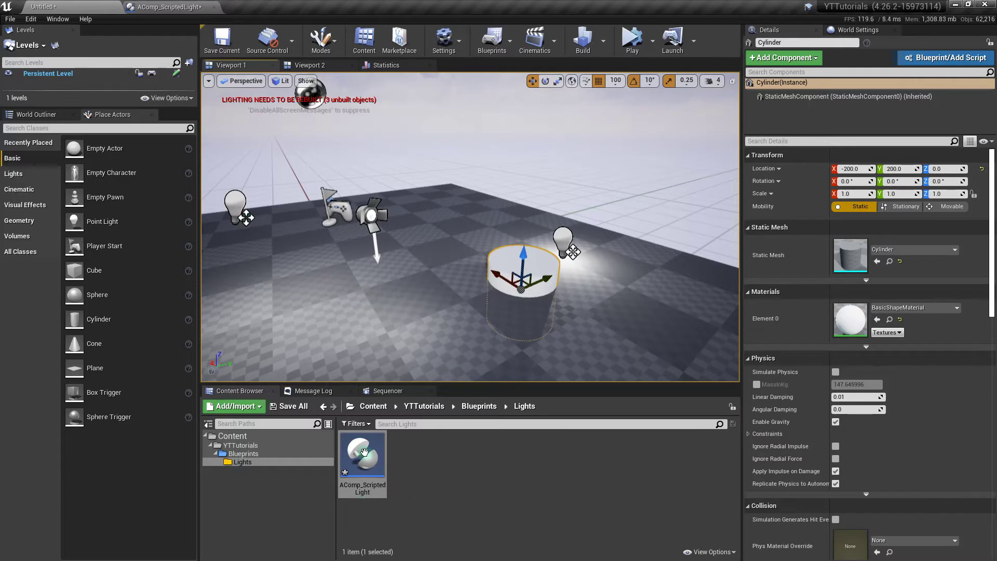
Drag the AComp_ScriptedLight component from the Content Browser onto the cylinder
drag(368, 459, 671, 329)
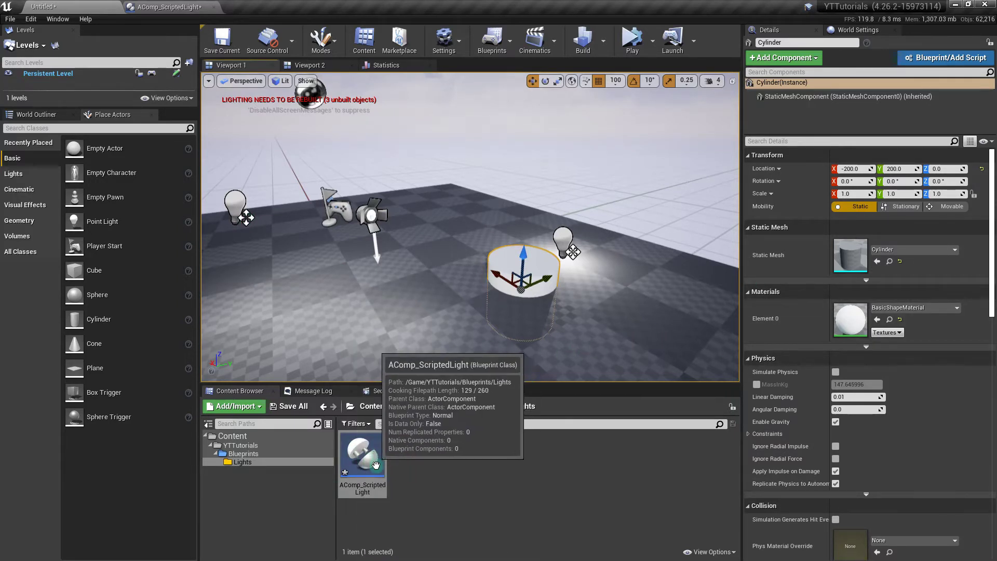
drag(375, 464, 305, 207)
drag(469, 403, 556, 283)
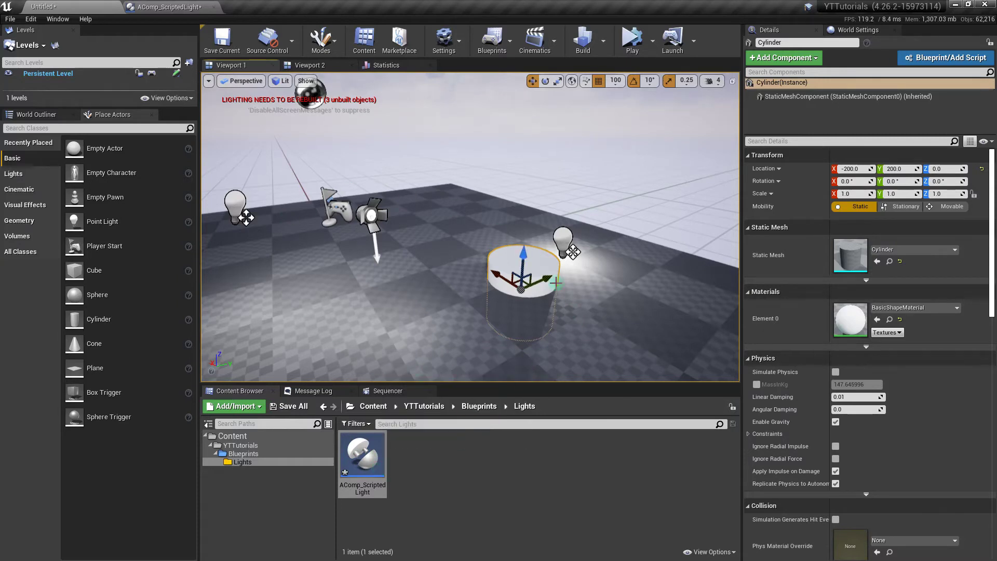
drag(551, 201, 584, 227)
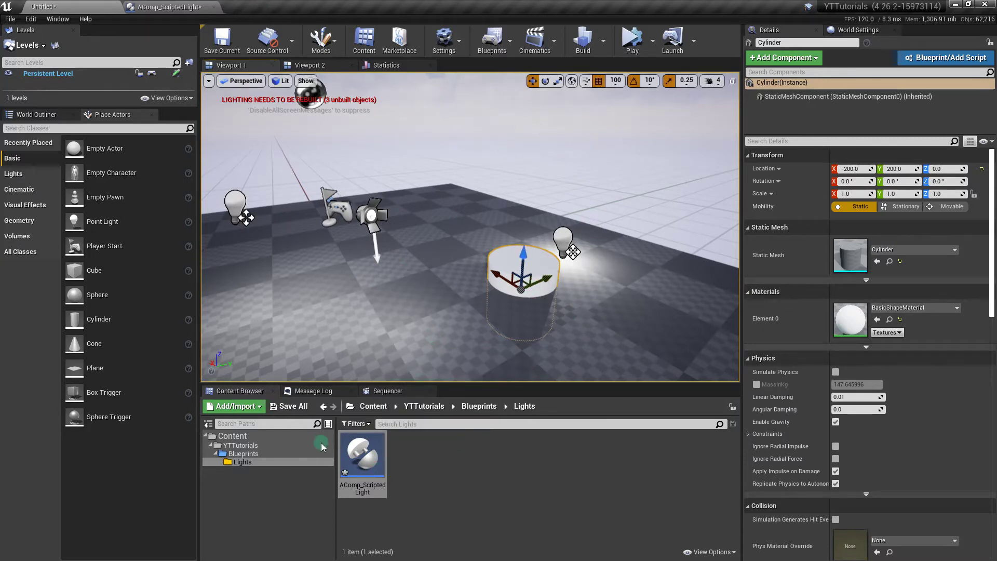
drag(362, 457, 583, 263)
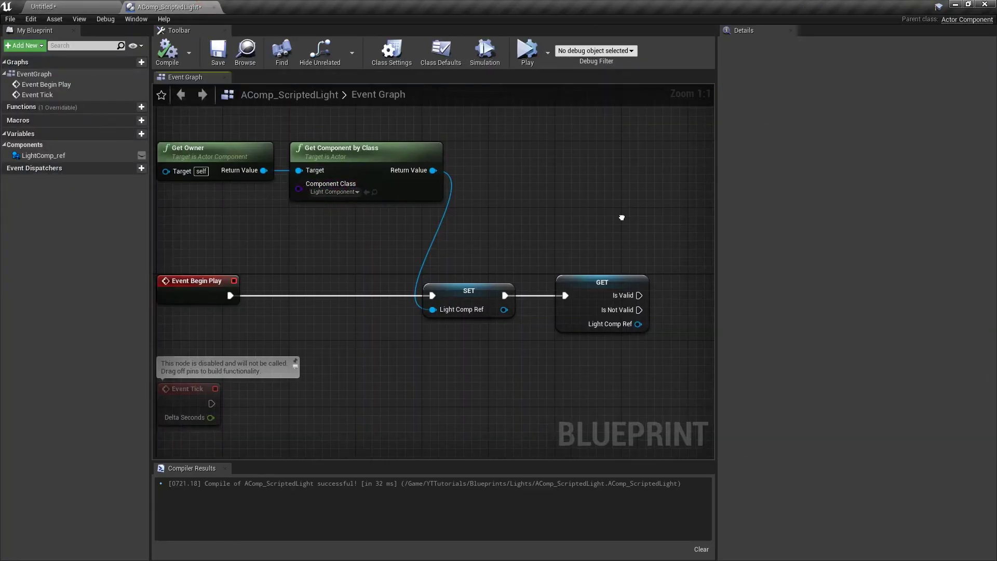
right_drag(352, 191, 156, 199)
drag(459, 317, 522, 426)
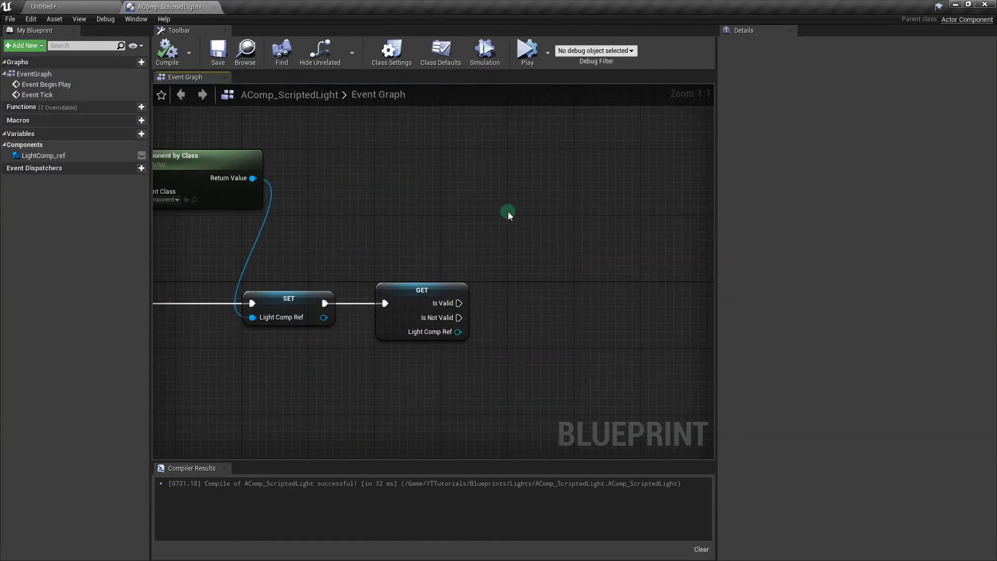
right_drag(508, 210, 410, 324)
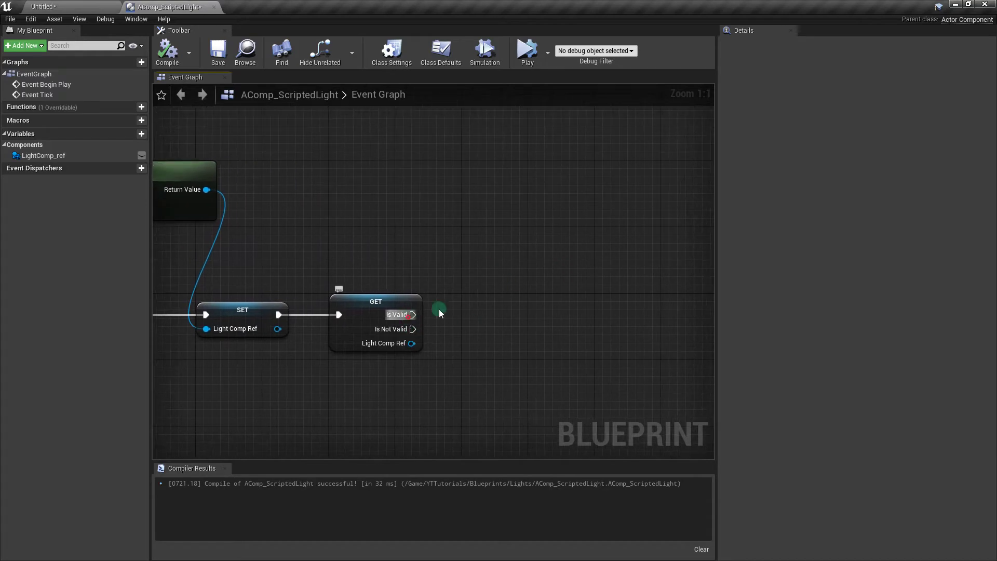
drag(410, 324, 560, 216)
right_drag(461, 200, 542, 220)
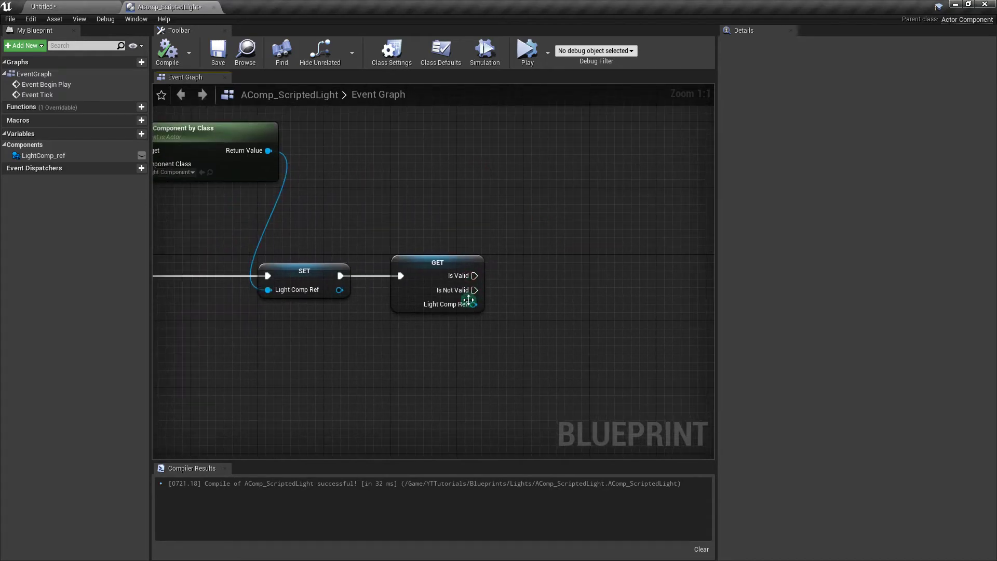
drag(475, 291, 542, 347)
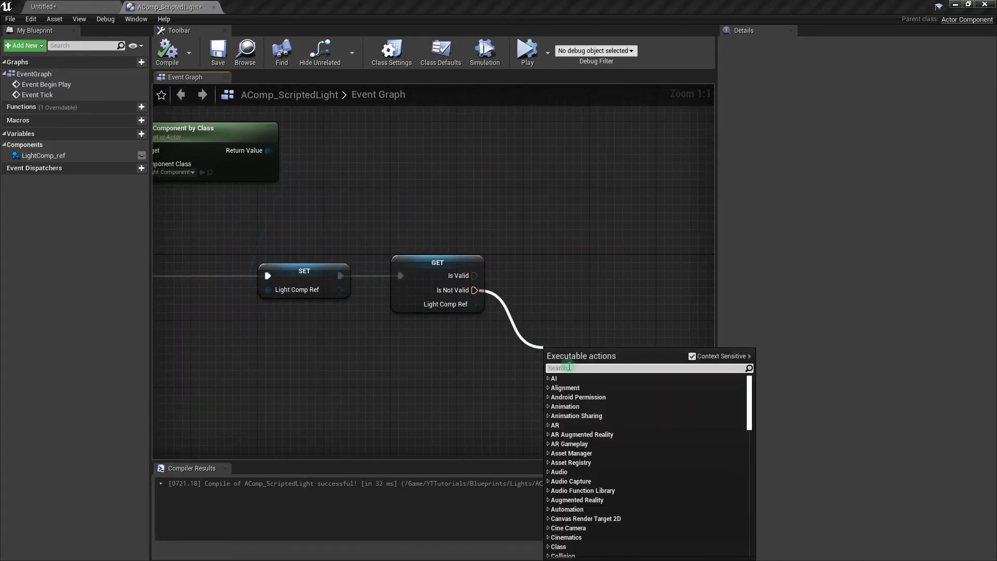
text(print)
key(Return)
mouse_move(506, 432)
right_down()
mouse_move(484, 317)
mouse_move(579, 330)
right_up()
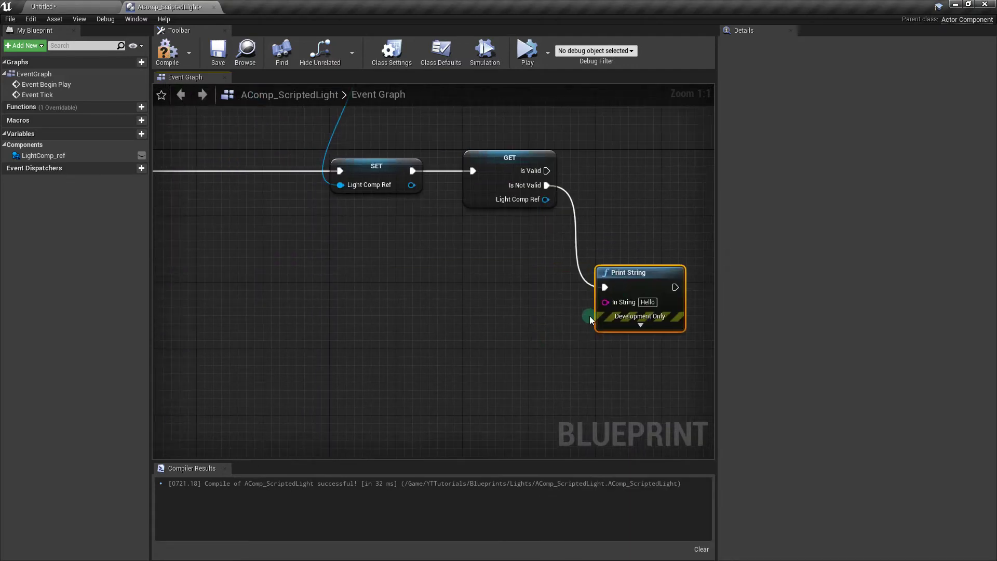
drag(605, 302, 520, 332)
text(appen)
key(Return)
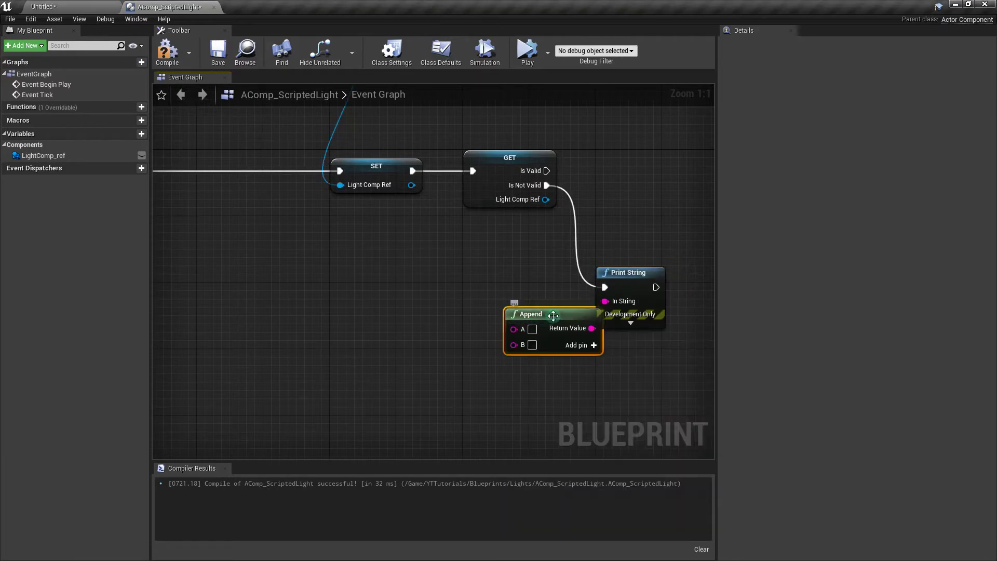
right_drag(495, 295, 431, 363)
scroll(431, 363, down, 1)
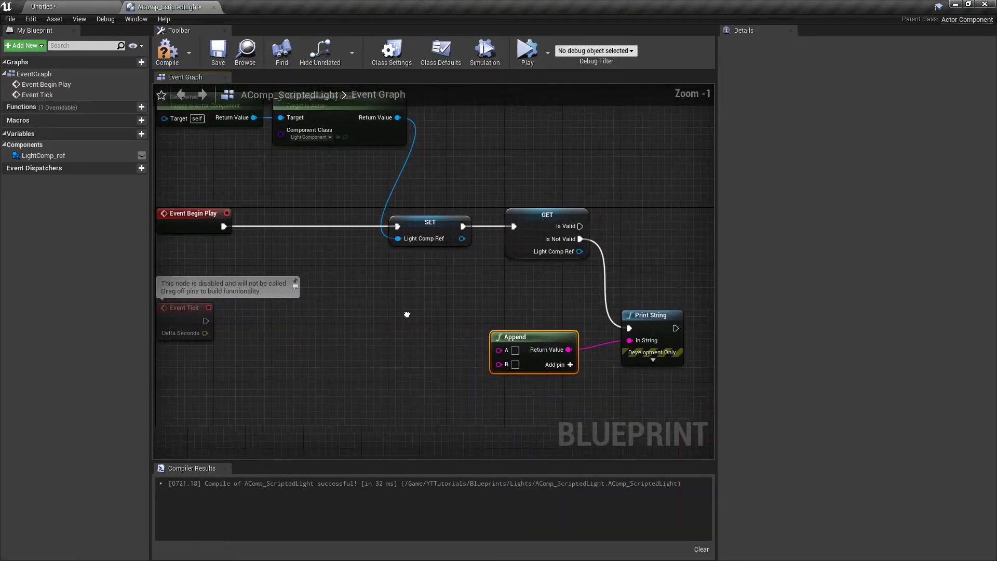
right_drag(441, 323, 425, 318)
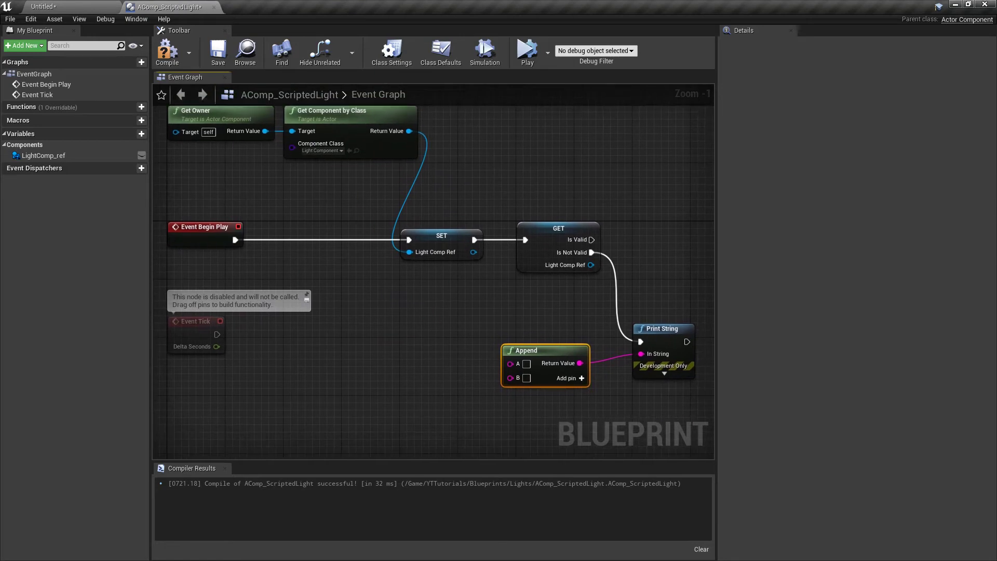
right_drag(278, 181, 291, 188)
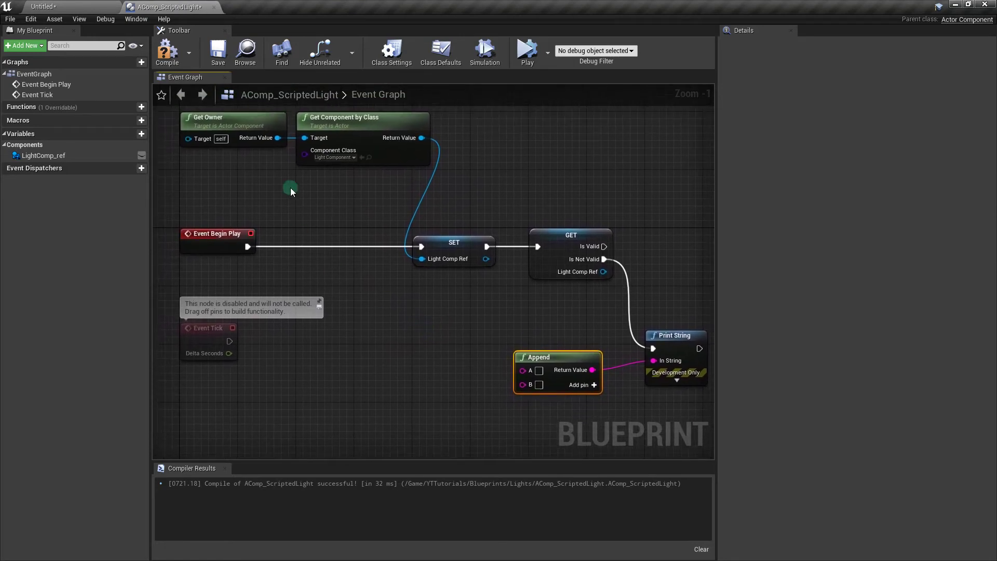
drag(278, 138, 341, 368)
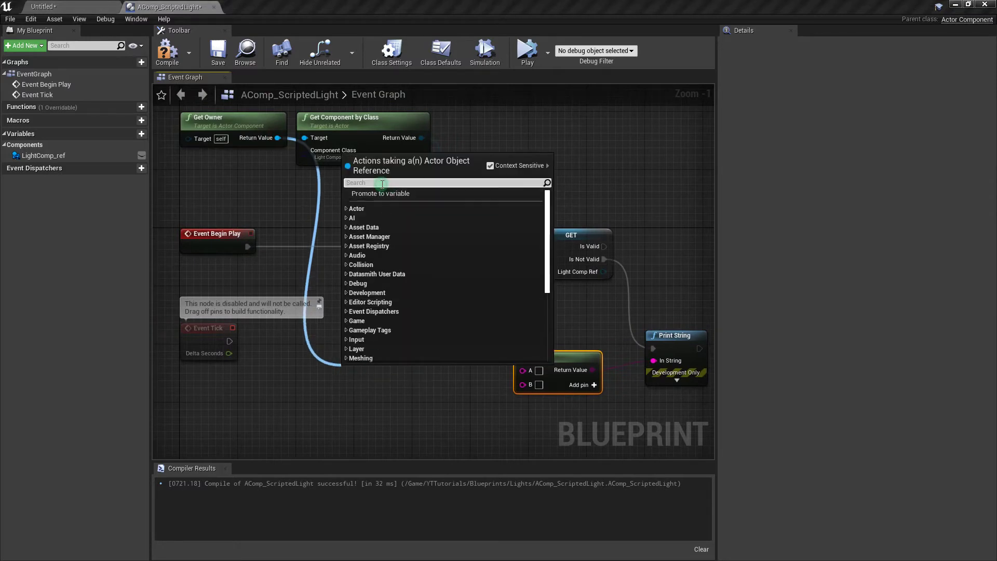
text(get dis)
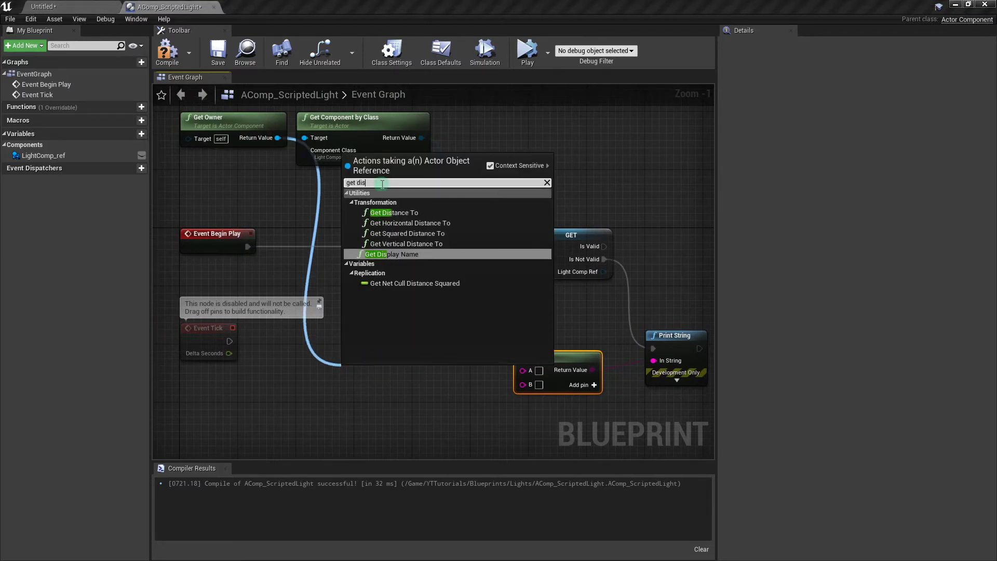
key(Return)
mouse_move(403, 364)
mouse_down()
mouse_move(403, 342)
mouse_move(511, 381)
mouse_move(522, 370)
mouse_up()
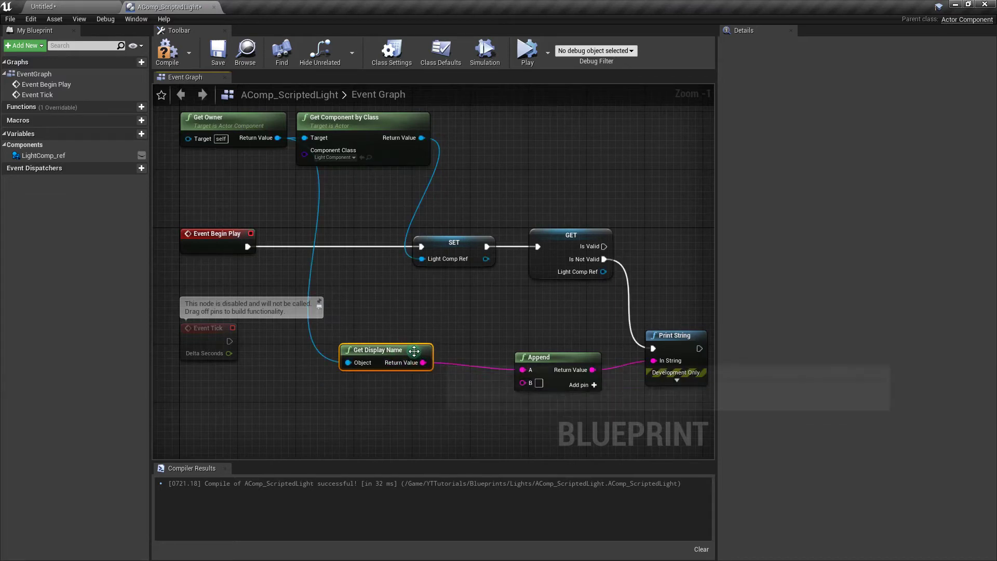
drag(415, 364, 416, 378)
scroll(469, 400, up, 1)
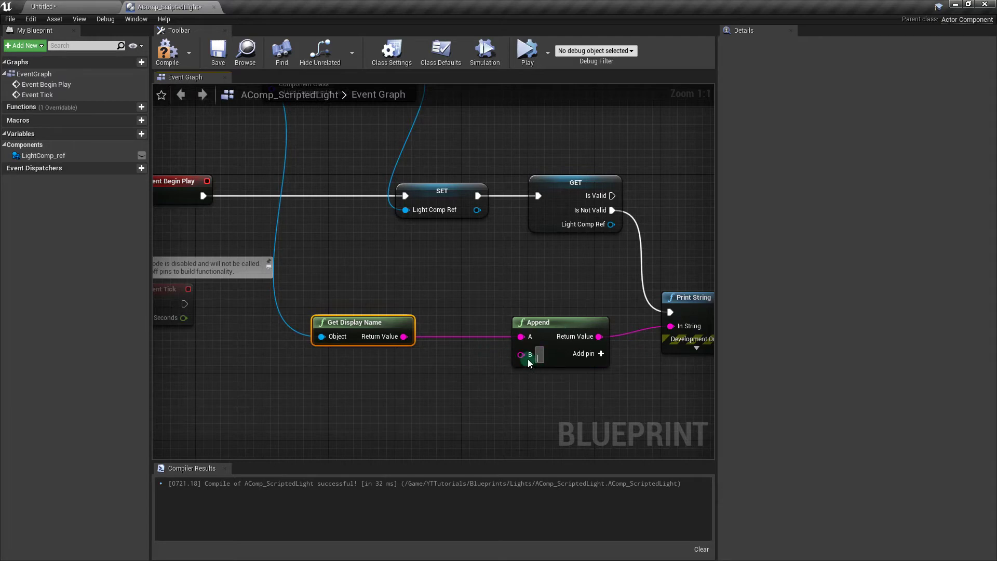
right_drag(514, 396, 489, 395)
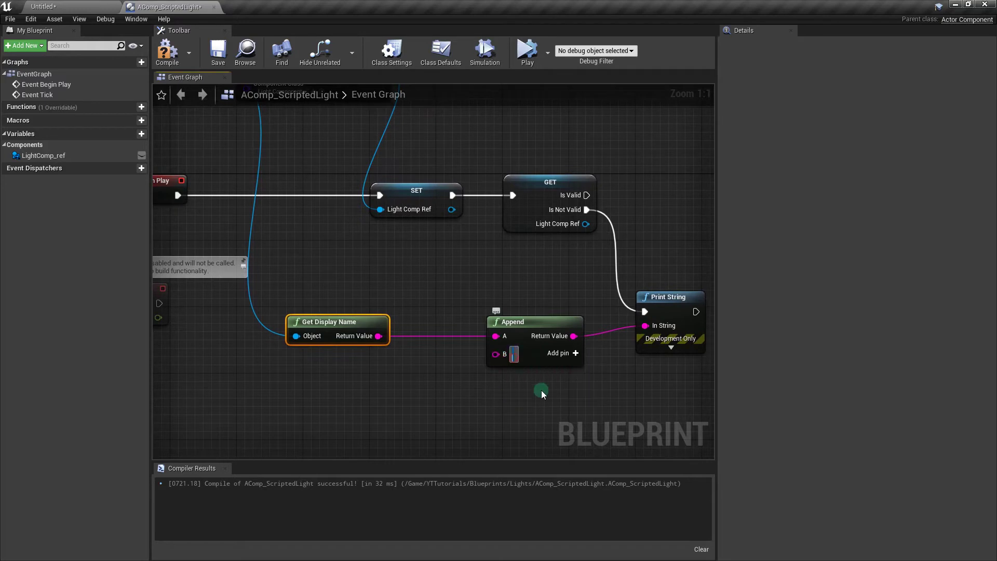
text(Doesn't have )
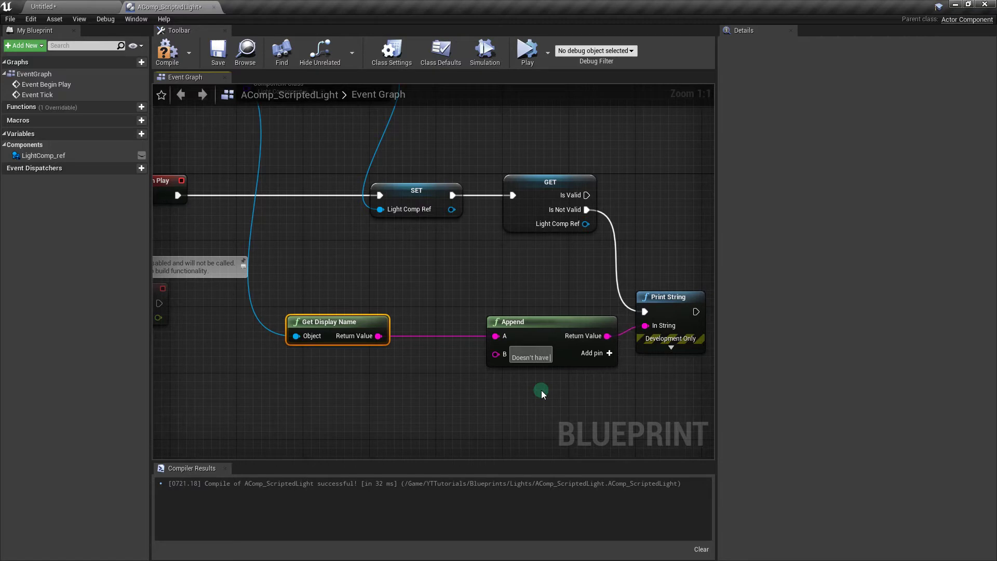
text(Light )
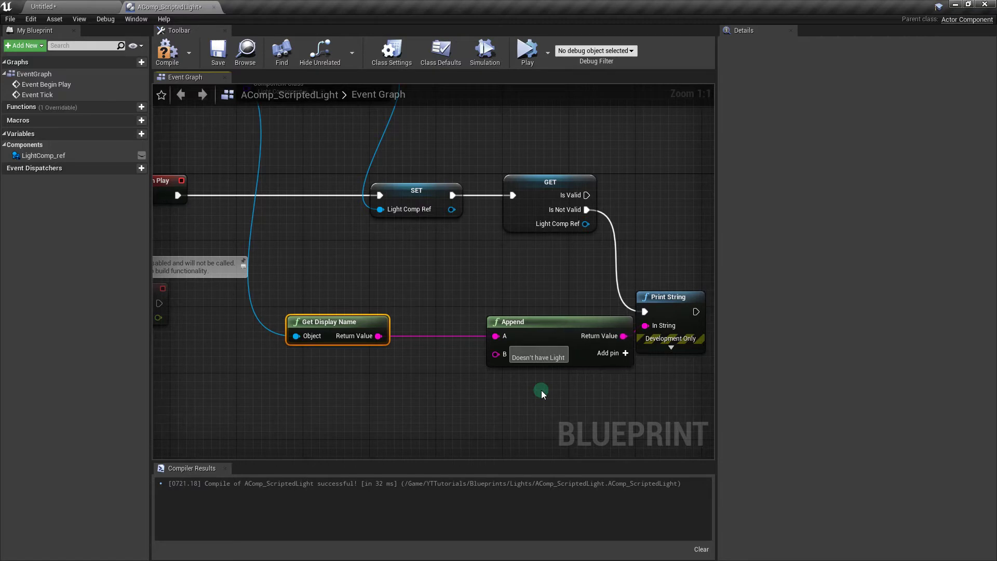
text(Component)
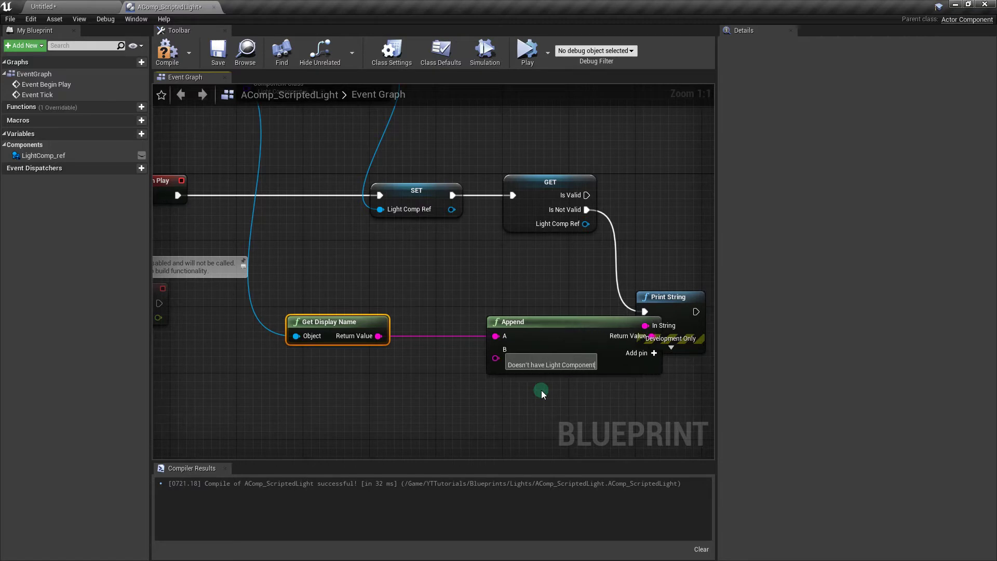
key(Return)
drag(534, 326, 457, 318)
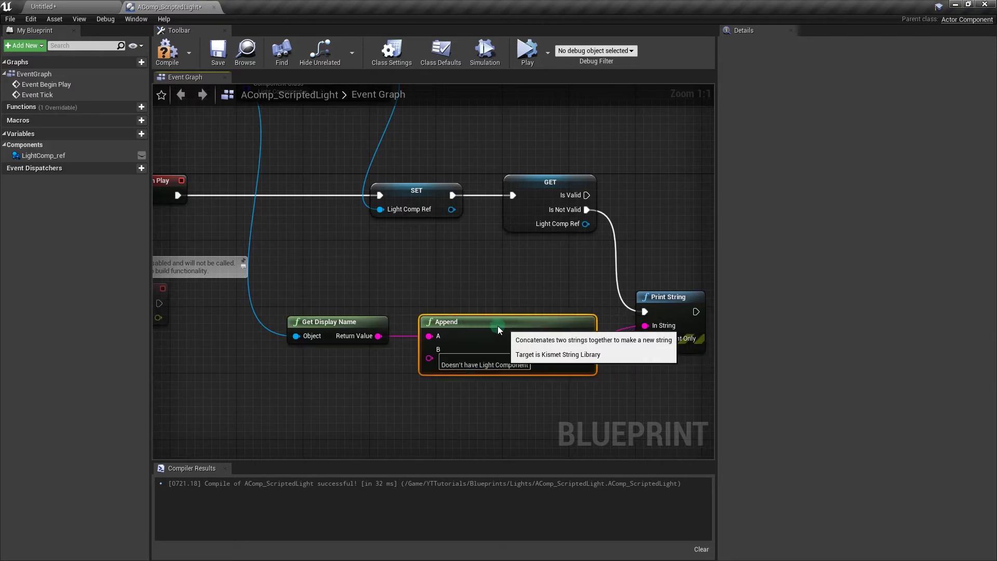
right_drag(644, 386, 518, 346)
scroll(520, 342, down, 1)
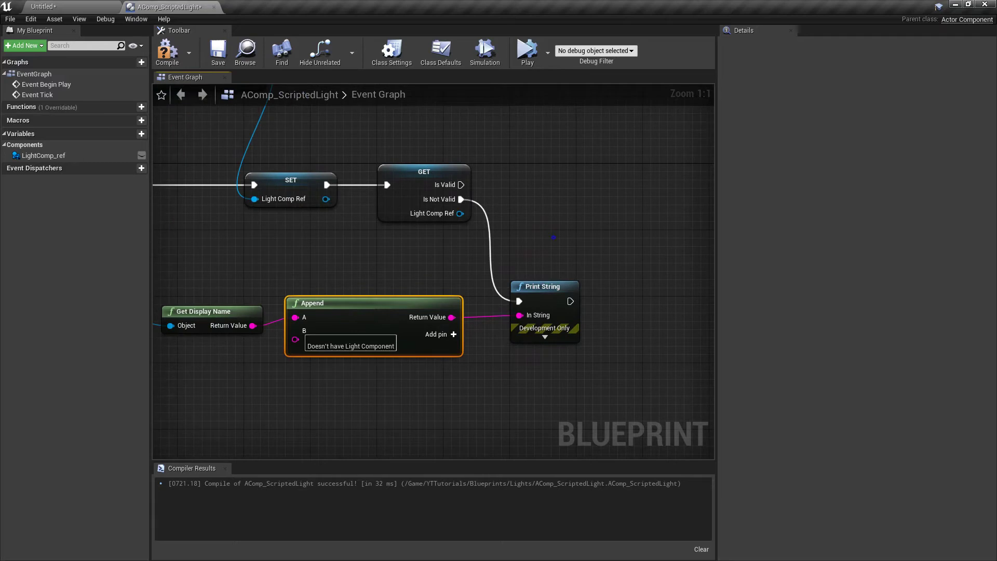
scroll(557, 318, up, 1)
drag(560, 316, 560, 323)
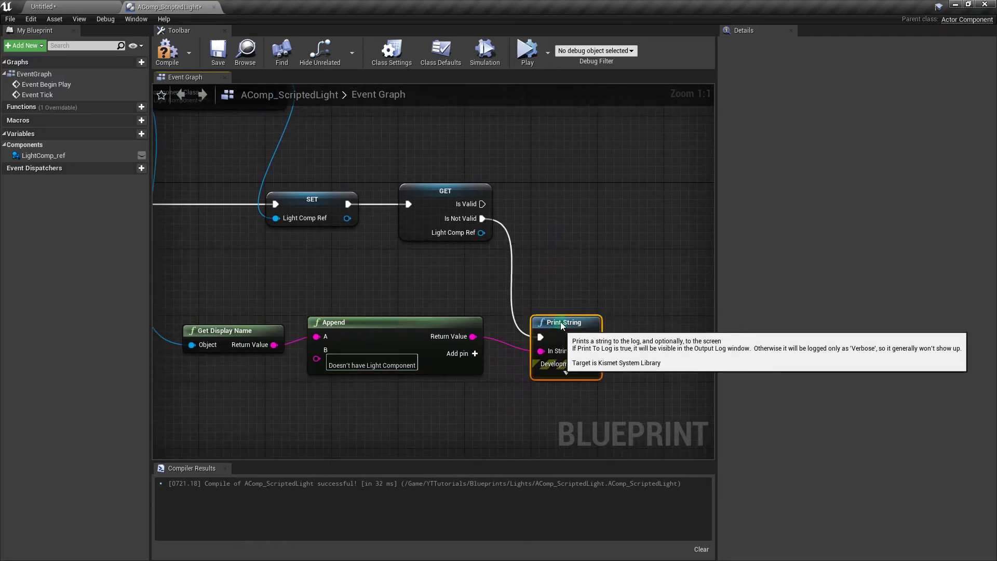
right_drag(274, 307, 393, 323)
click(379, 340)
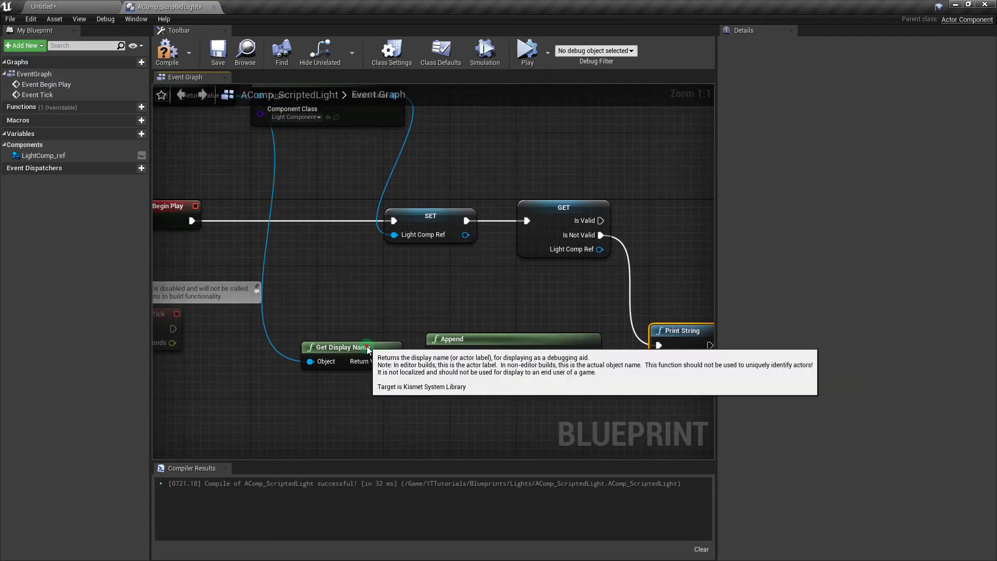
scroll(486, 309, down, 1)
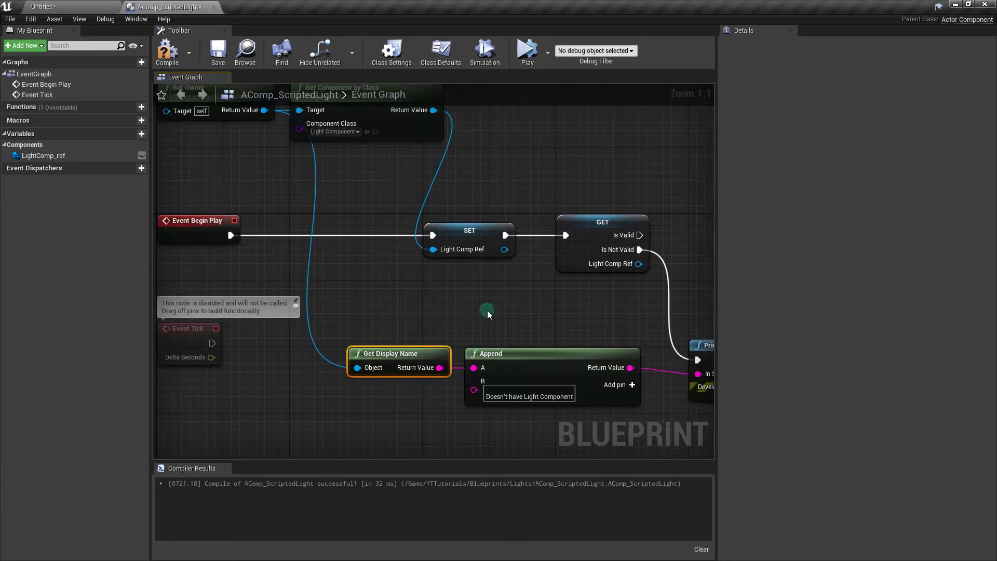
right_drag(485, 308, 436, 298)
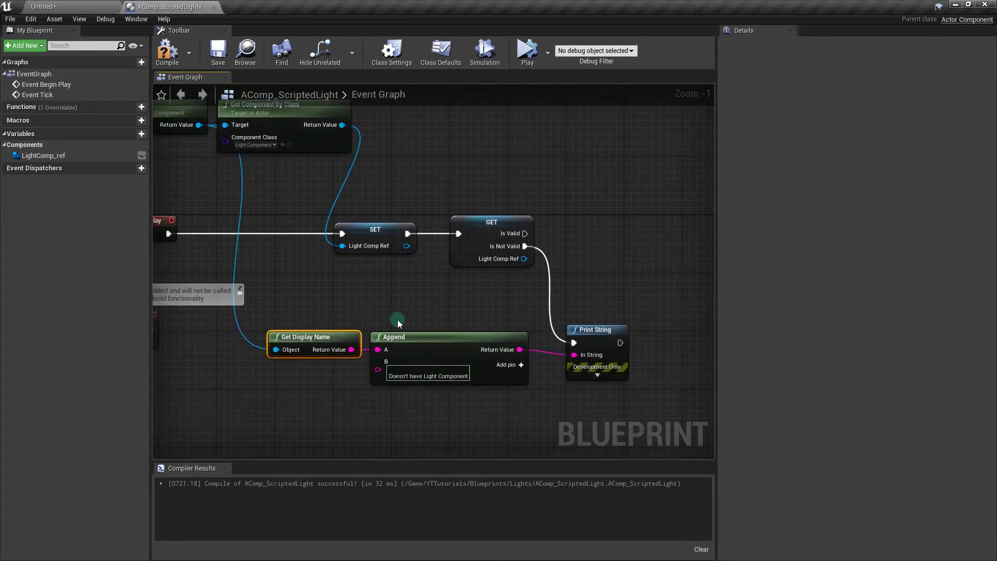
right_drag(631, 272, 546, 267)
scroll(546, 267, down, 1)
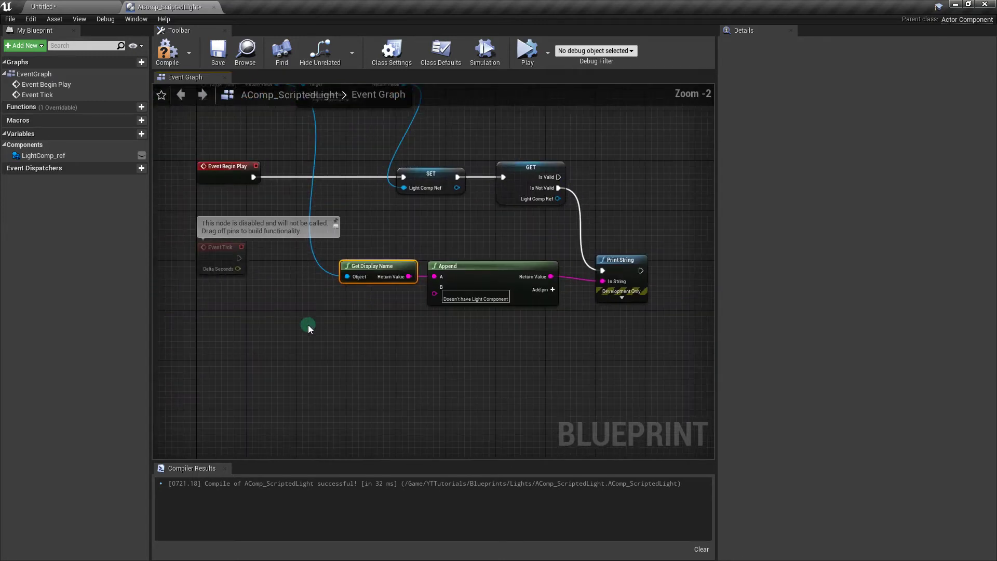
drag(558, 207, 533, 154)
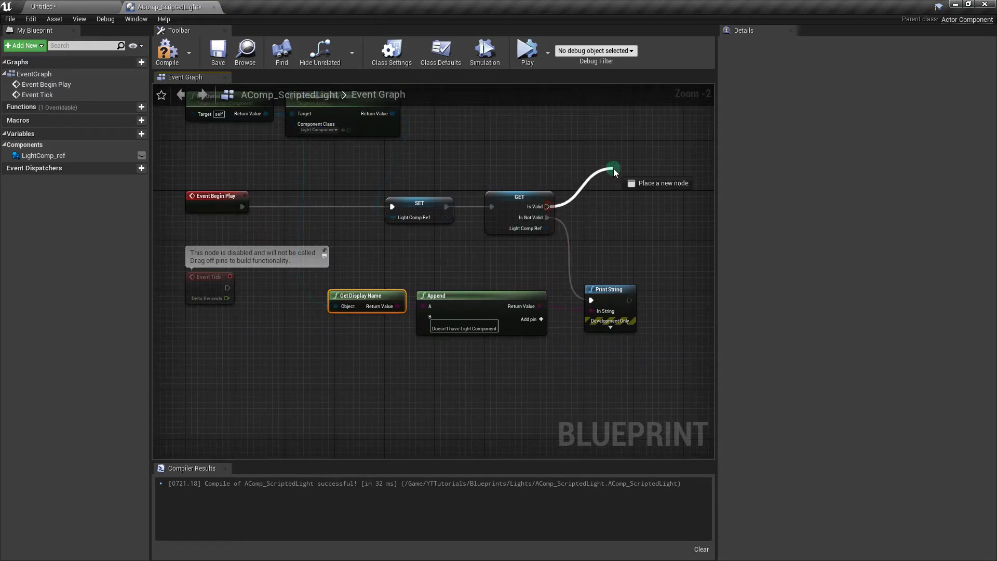
right_drag(235, 391, 227, 369)
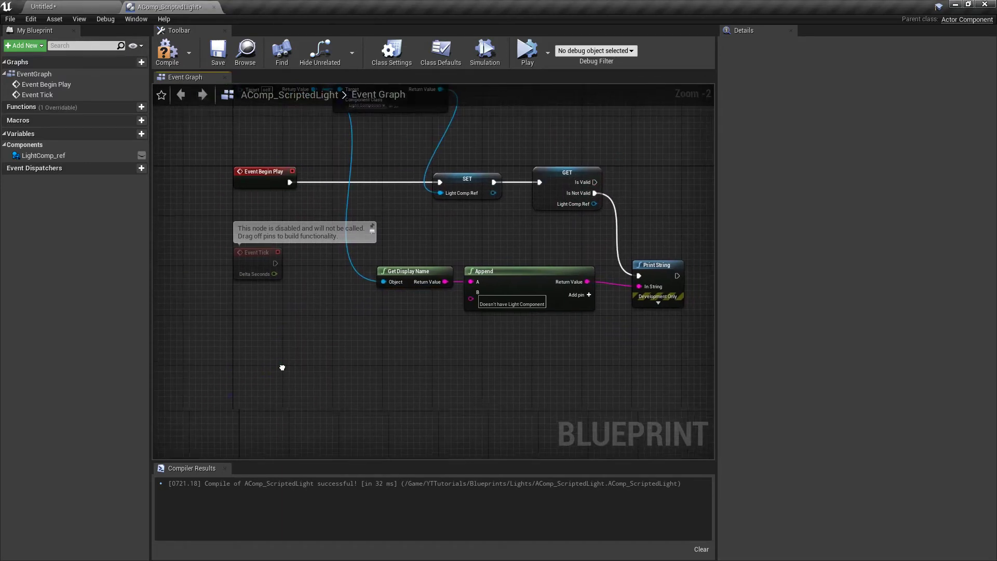
Add a Custom Event node named EventScriptLight
right_click(244, 370)
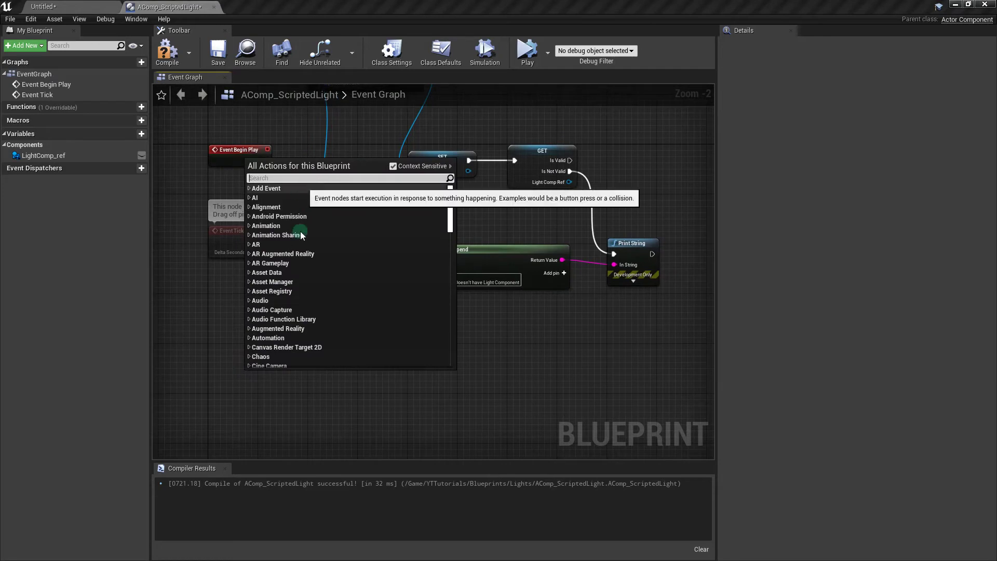
text(custom event)
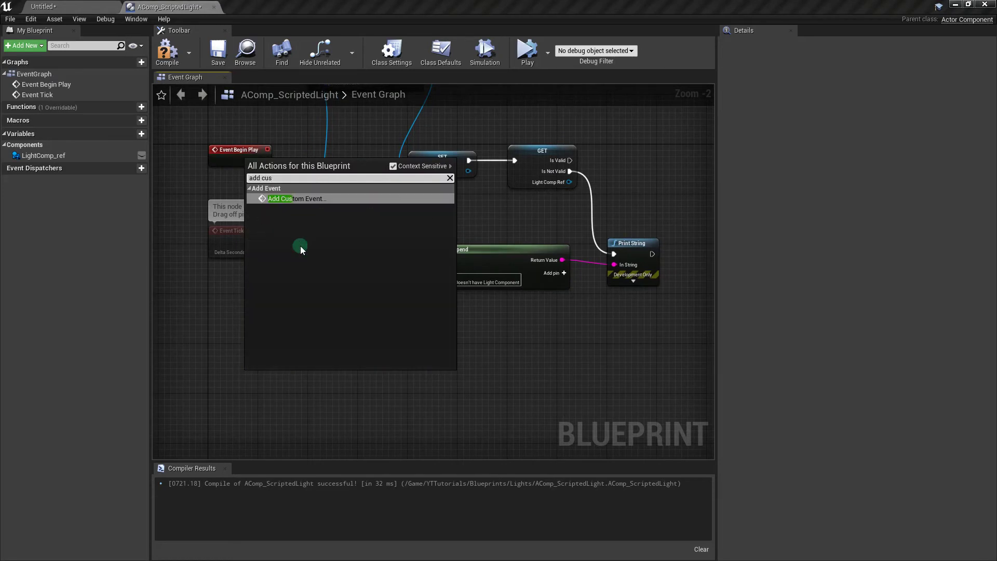
key(Return)
text(EventScript)
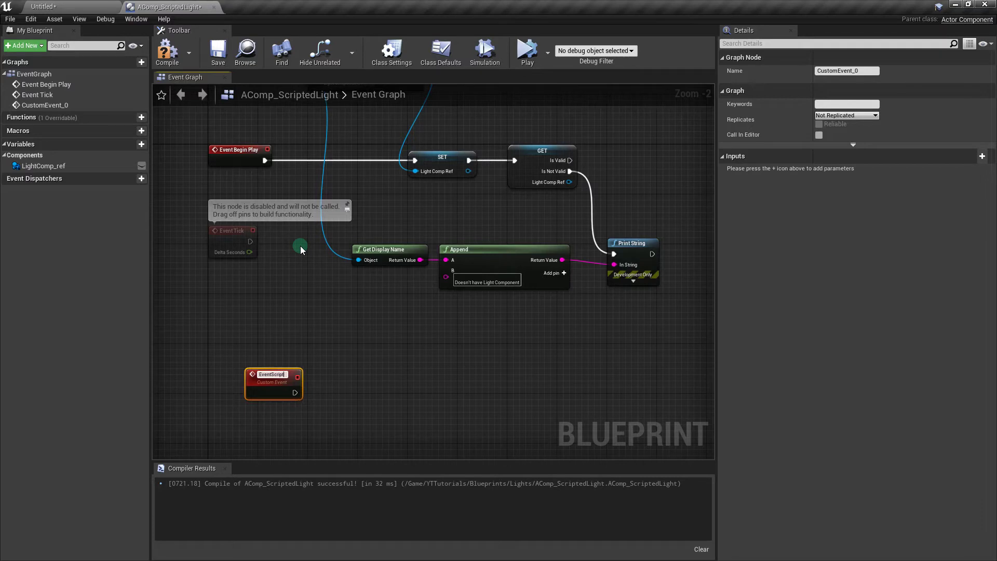
text(Light)
key(Return)
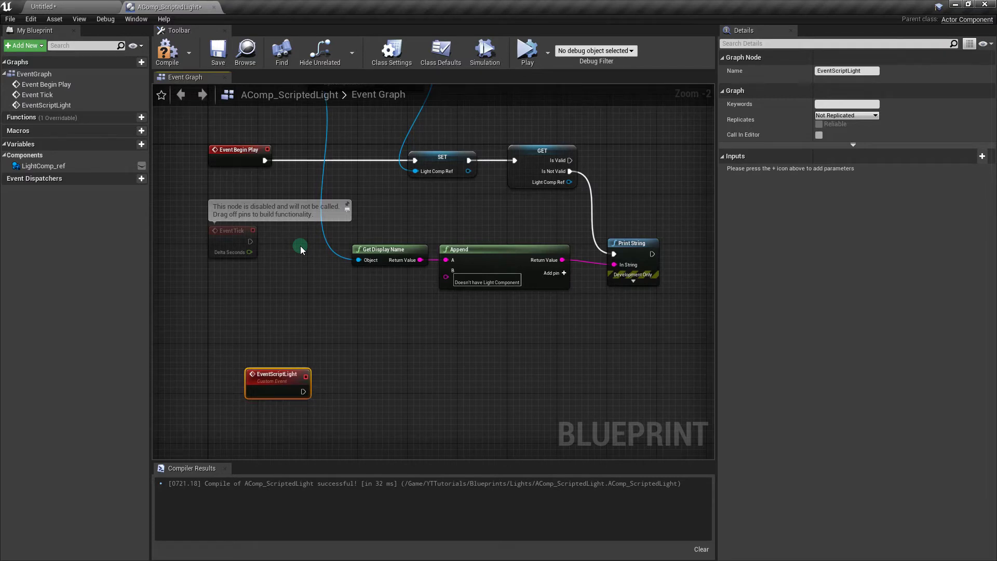
Move EventScriptLight lower left and reframe the graph around the Begin Play chain
drag(275, 391, 256, 398)
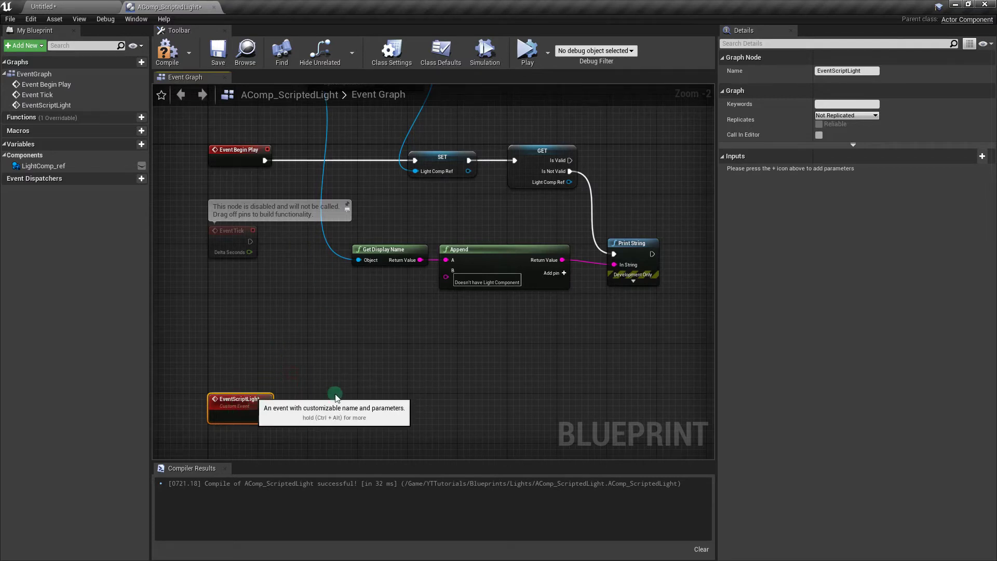
scroll(311, 399, up, 1)
mouse_move(361, 399)
right_down()
mouse_move(348, 300)
mouse_move(352, 315)
right_up()
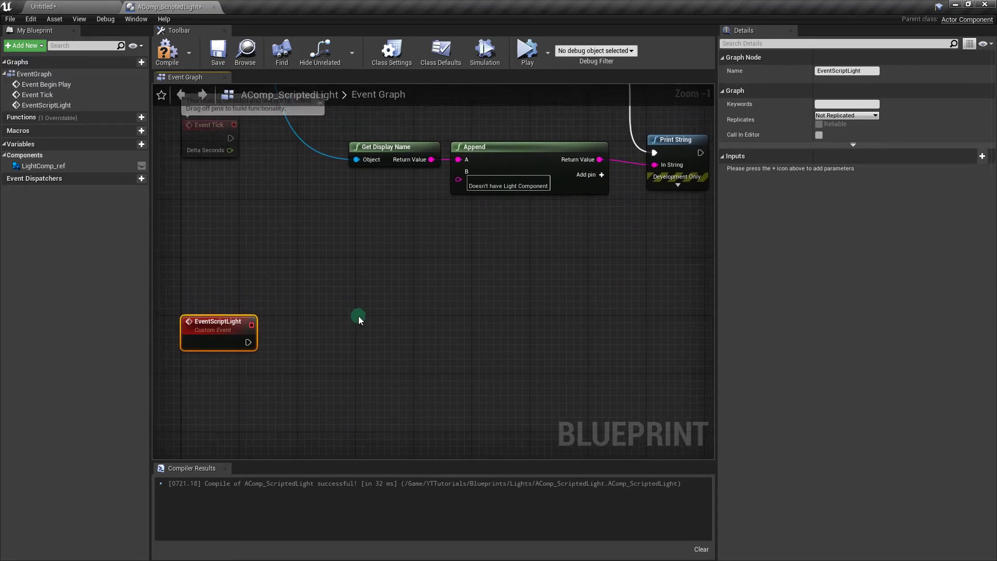
scroll(358, 316, down, 1)
right_drag(424, 296, 427, 347)
right_drag(222, 379, 161, 437)
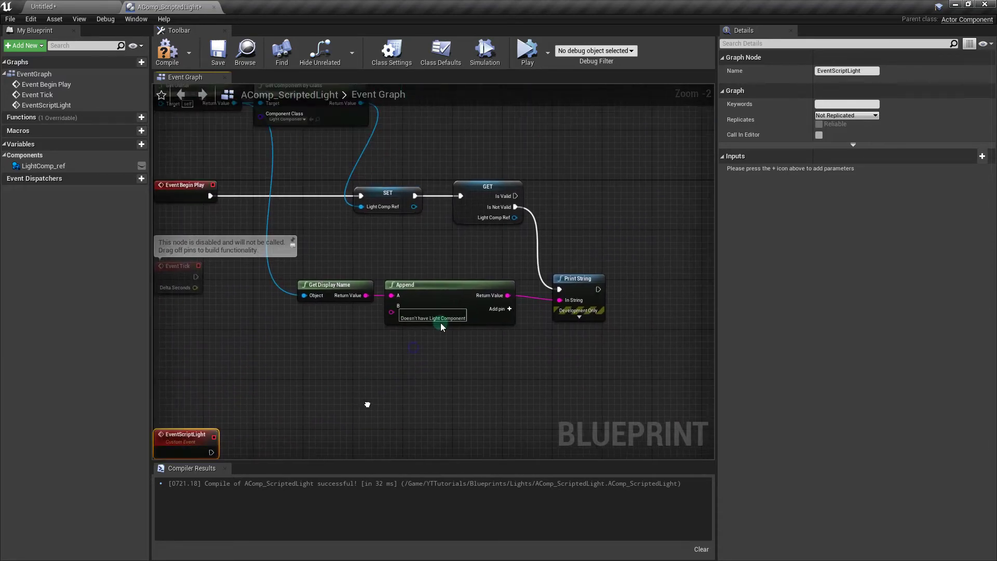
right_drag(589, 172, 589, 193)
Call EventScriptLight from GET's Is Valid pin
drag(500, 218, 545, 154)
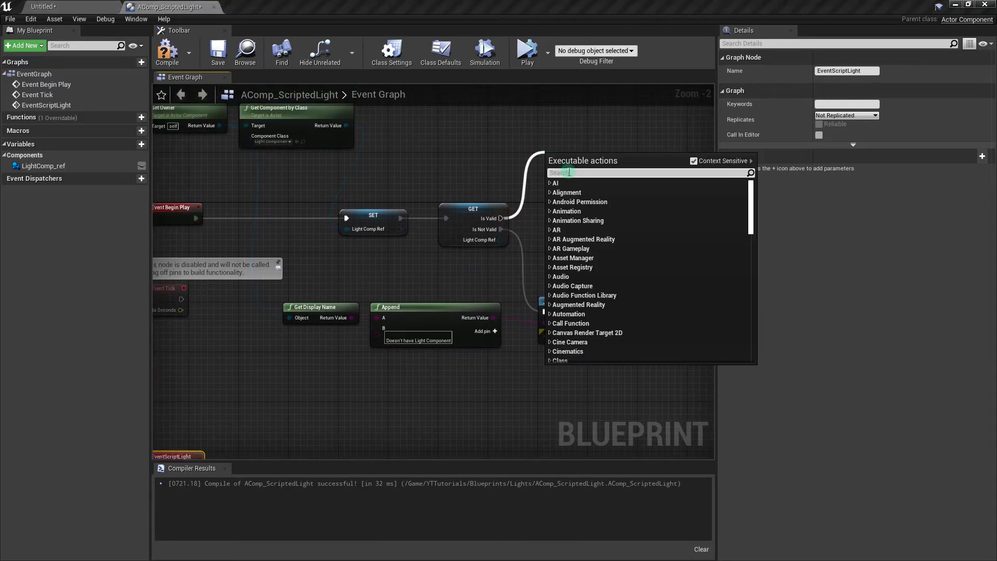
text(Event)
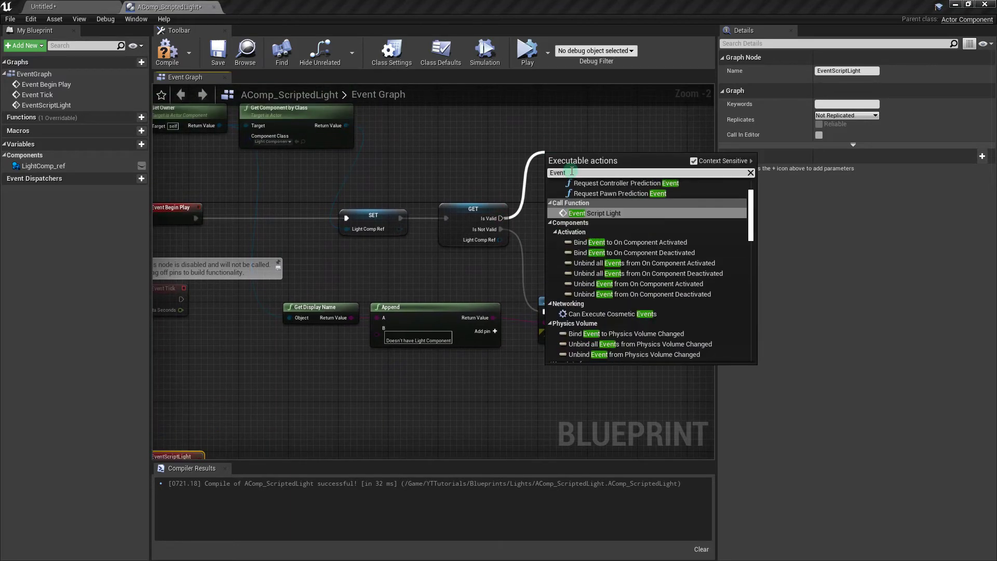
click(597, 213)
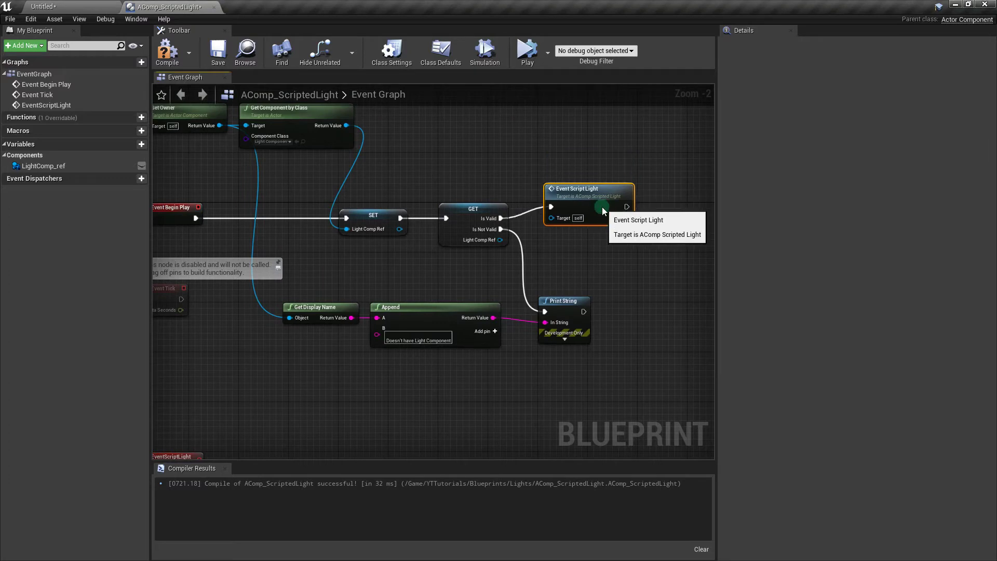
scroll(275, 400, up, 3)
mouse_move(341, 286)
right_down()
mouse_move(321, 305)
mouse_move(371, 287)
mouse_move(367, 272)
right_up()
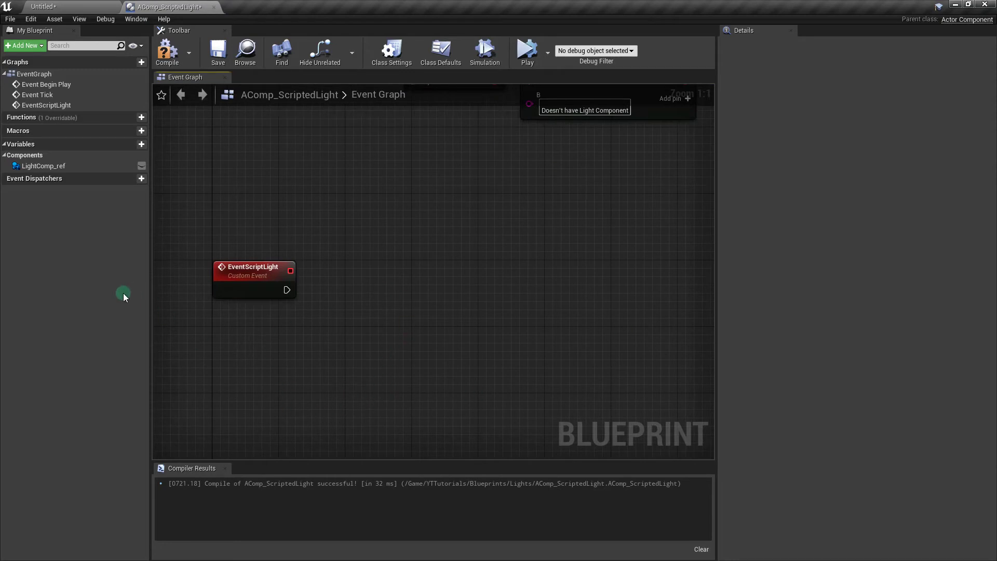
Add a variable named BlinkScript and make it Instance Editable
click(140, 144)
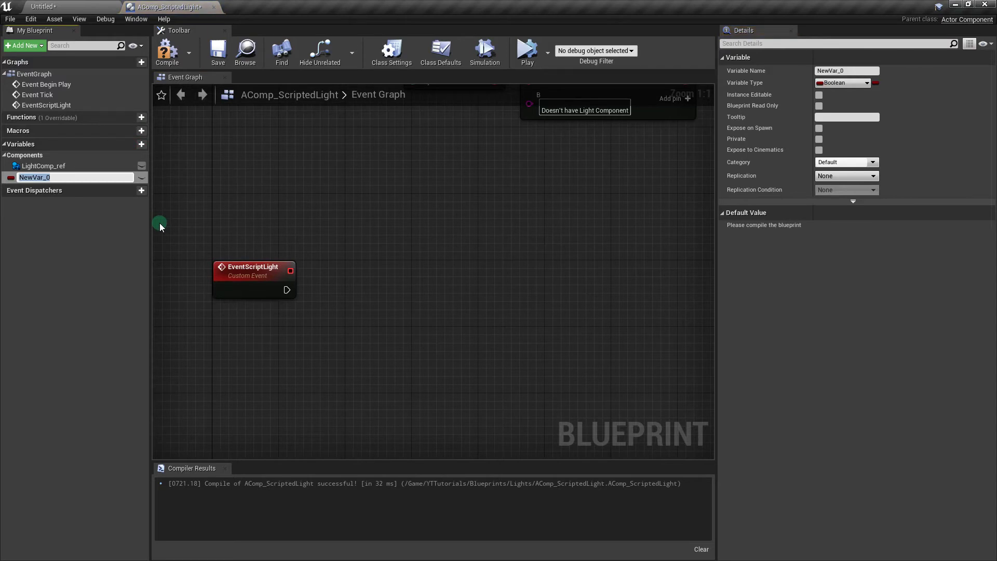
text(BlinkScript)
key(Return)
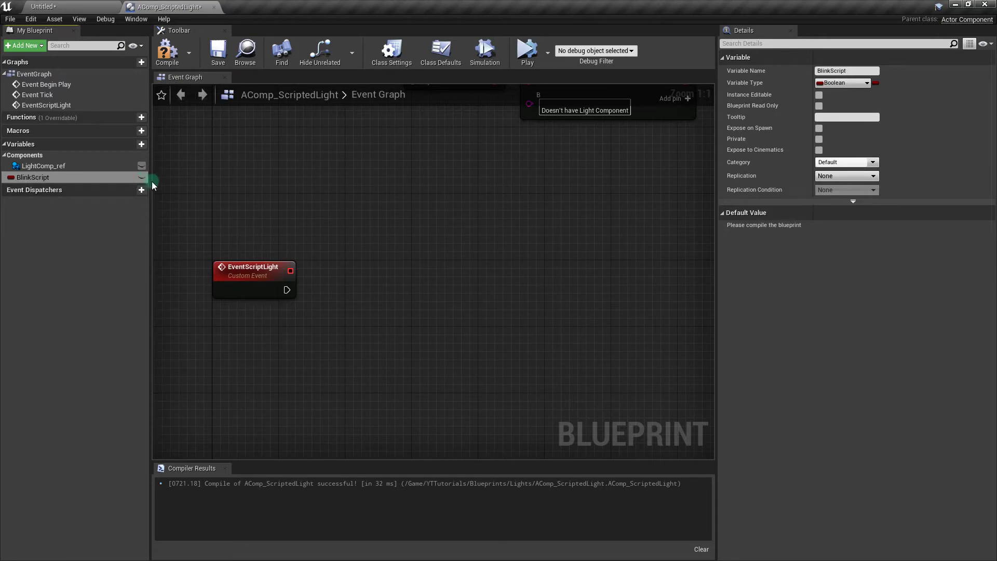
click(141, 177)
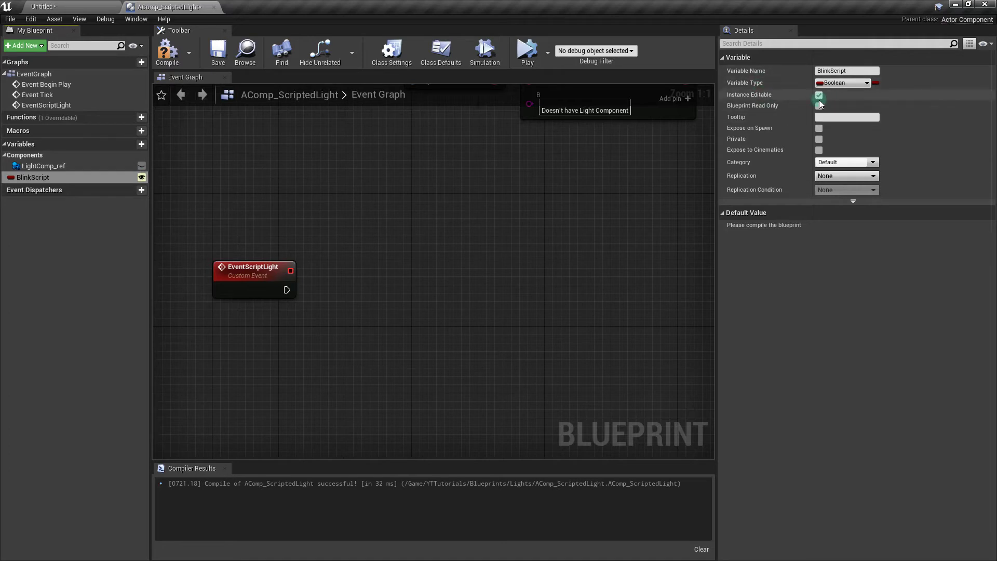
right_drag(444, 276, 430, 278)
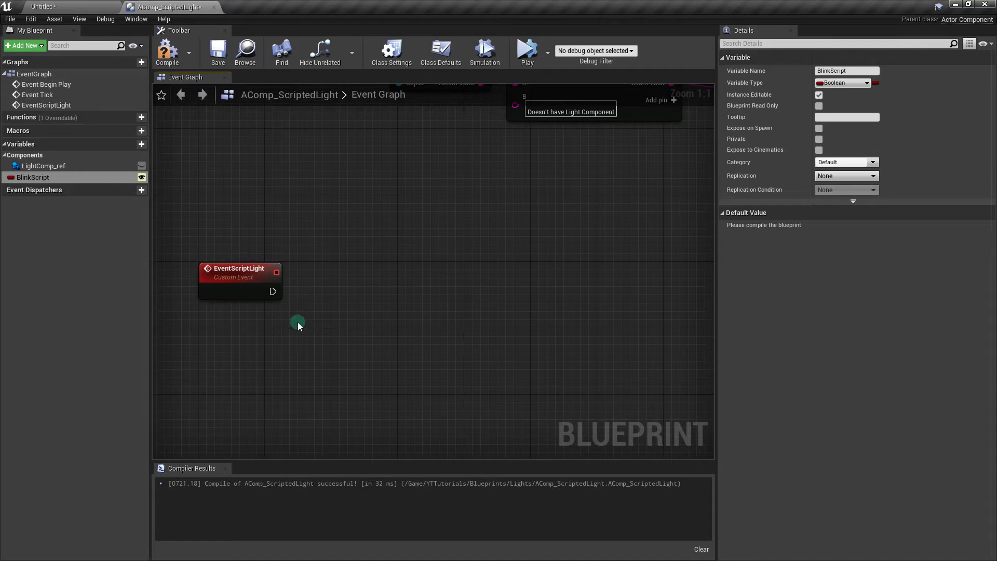
Set BlinkScript's category to ScriptedLight and its type to String
click(846, 162)
text(Sc)
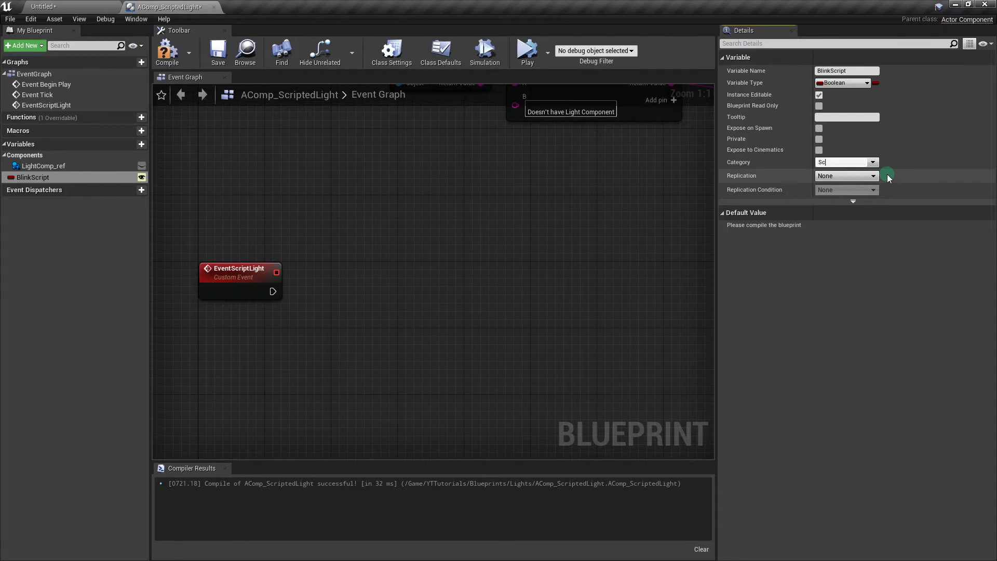
text(riptedLight)
key(Return)
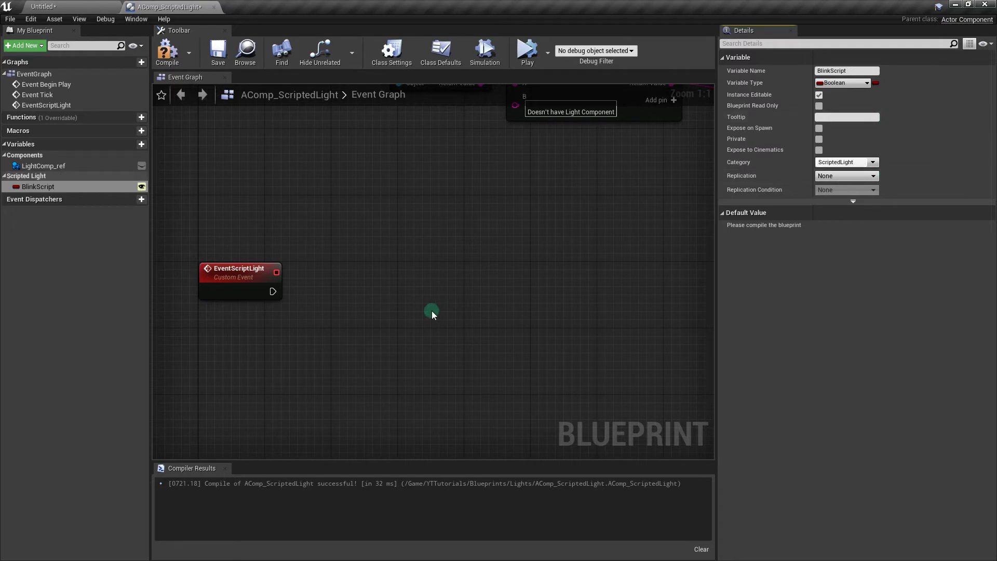
right_drag(406, 317, 425, 233)
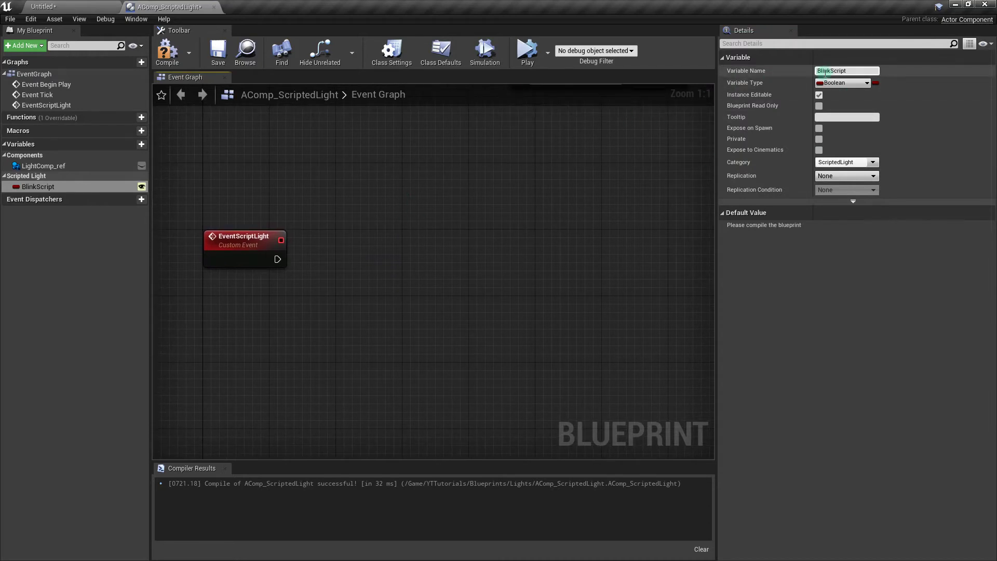
click(845, 85)
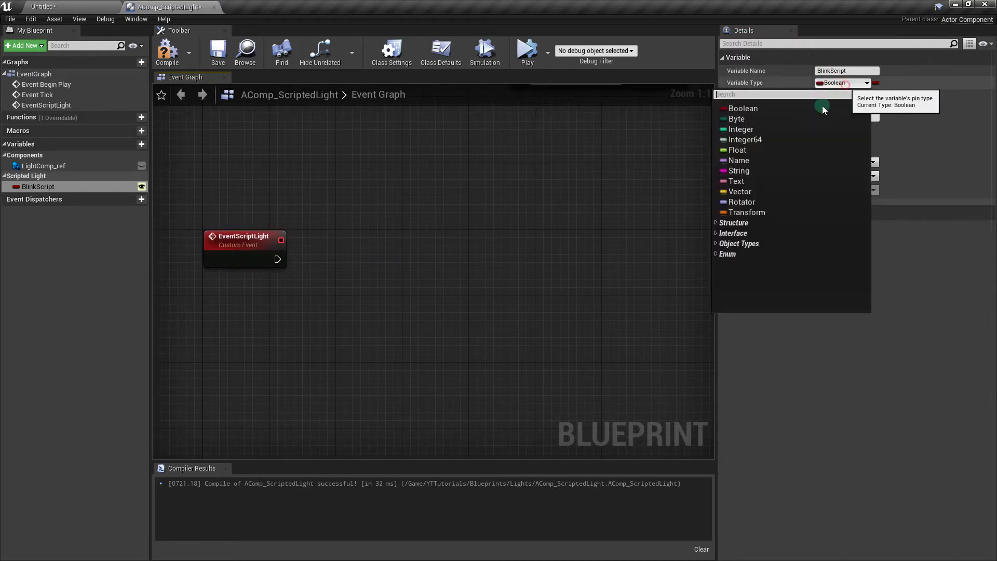
click(772, 174)
right_drag(468, 270, 499, 219)
Recompile with F7, leaving BlinkScript's default value empty
key(F7)
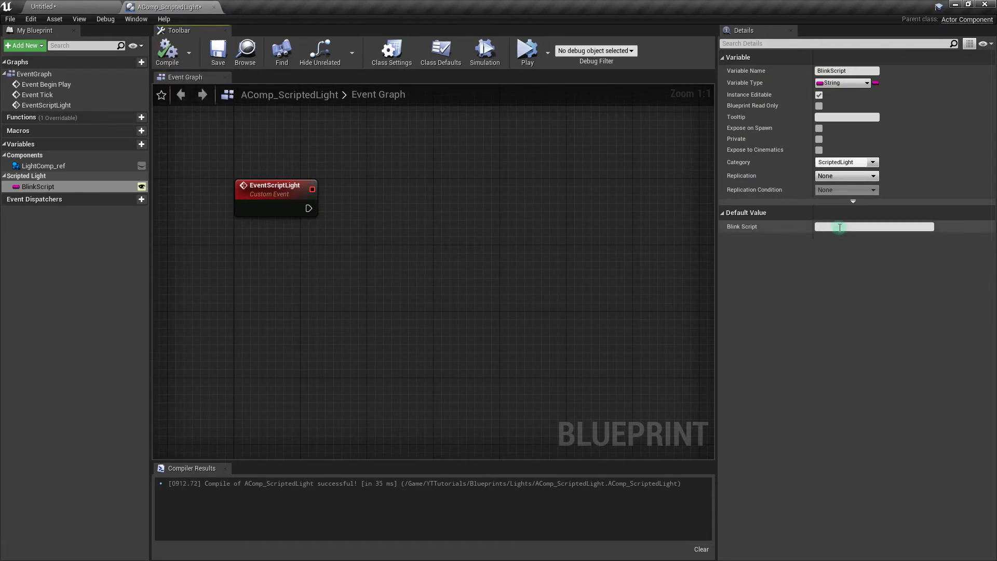
click(840, 227)
click(494, 267)
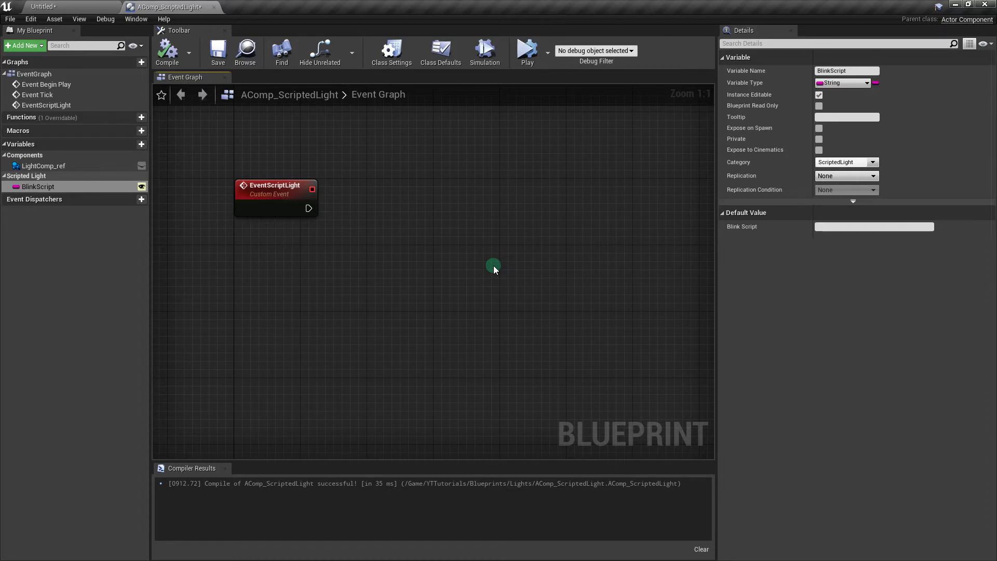
Set the Blink Script default value to 110101011
click(841, 235)
text(110)
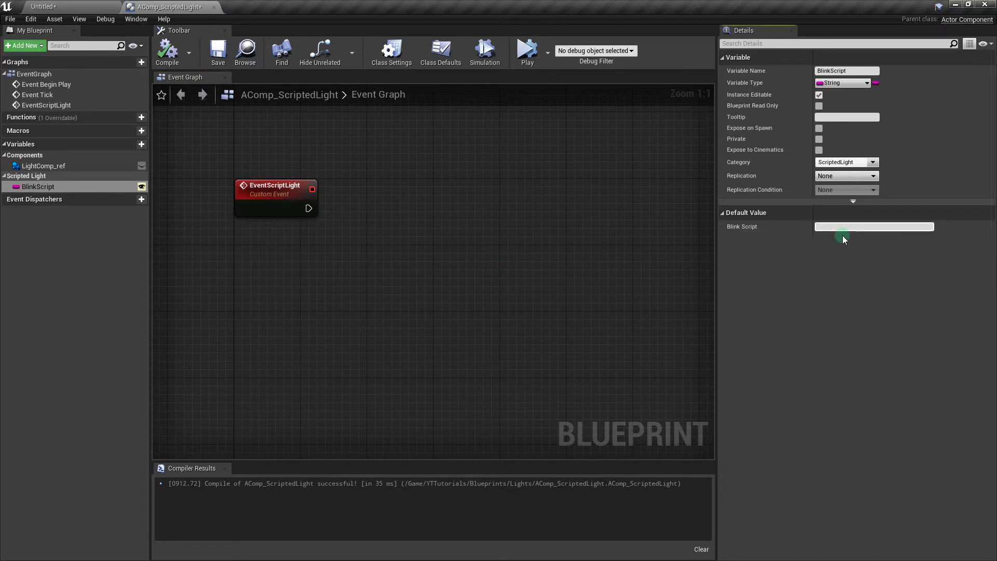
text(10)
text(1011)
key(Return)
Drop the BlinkScript variable onto the Event Graph as a Get node
right_drag(388, 250, 384, 229)
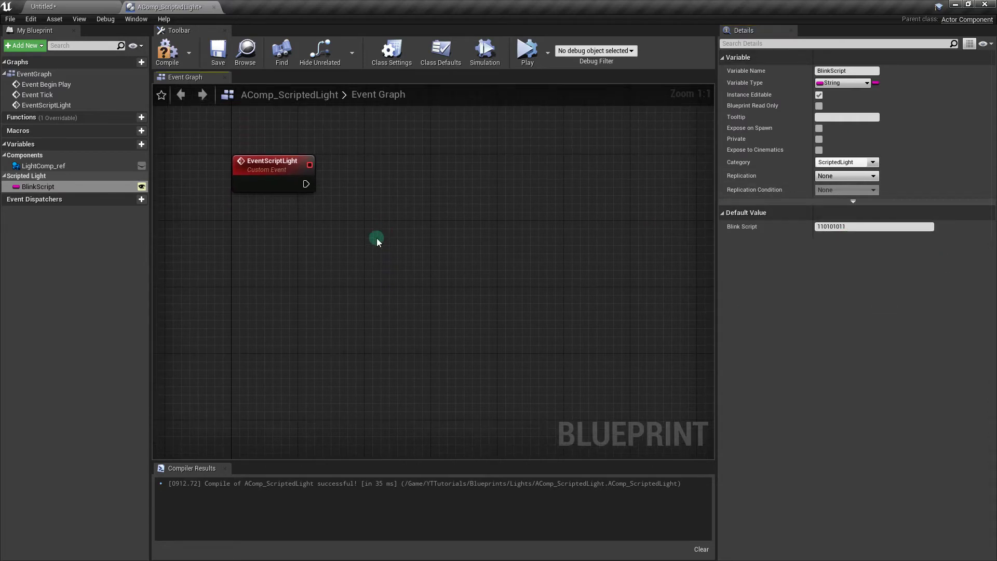
right_drag(318, 300, 320, 267)
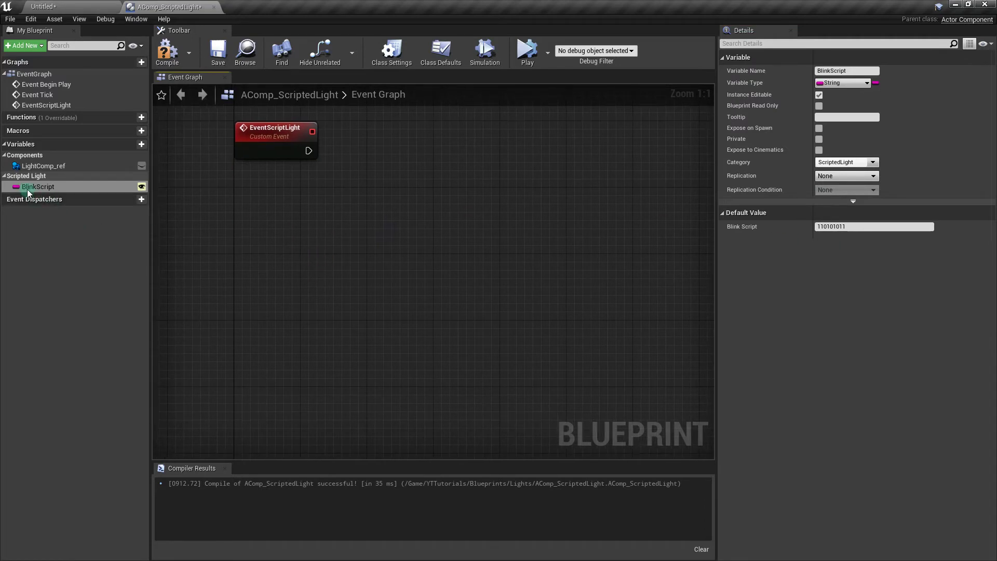
drag(27, 187, 236, 279)
click(256, 290)
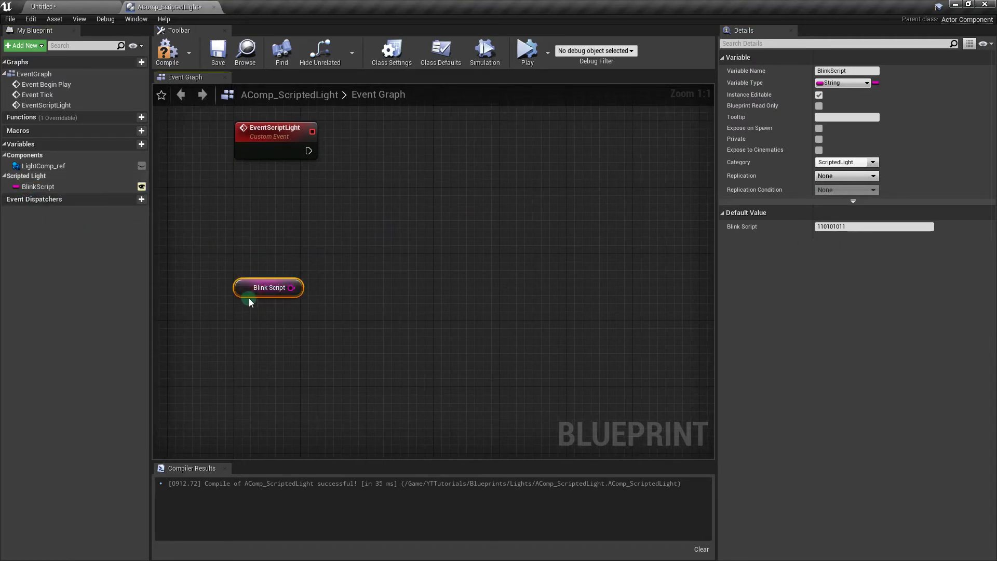
Wire Blink Script into a new Get Character Array from String node found via 'get char'
drag(246, 299, 246, 322)
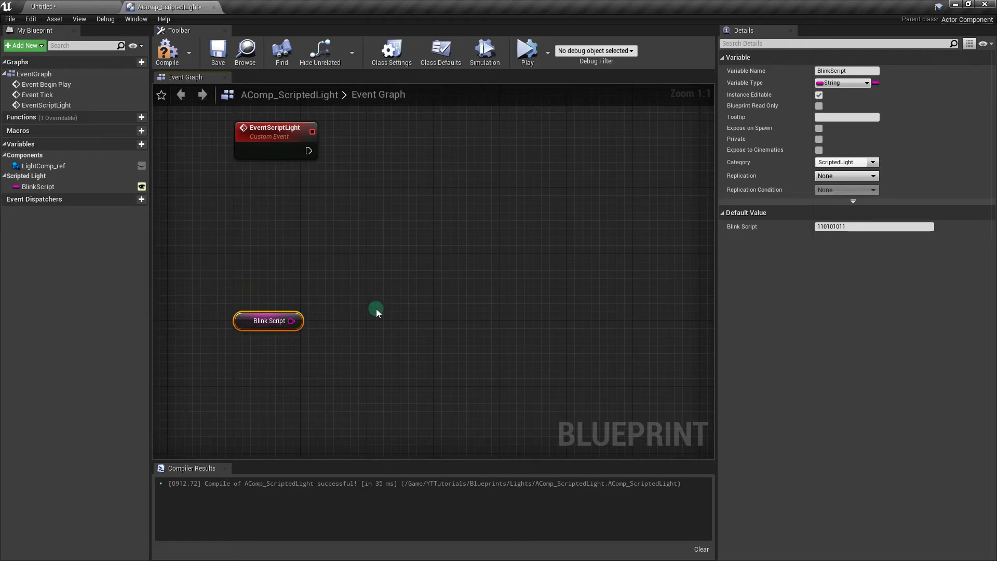
drag(290, 320, 345, 285)
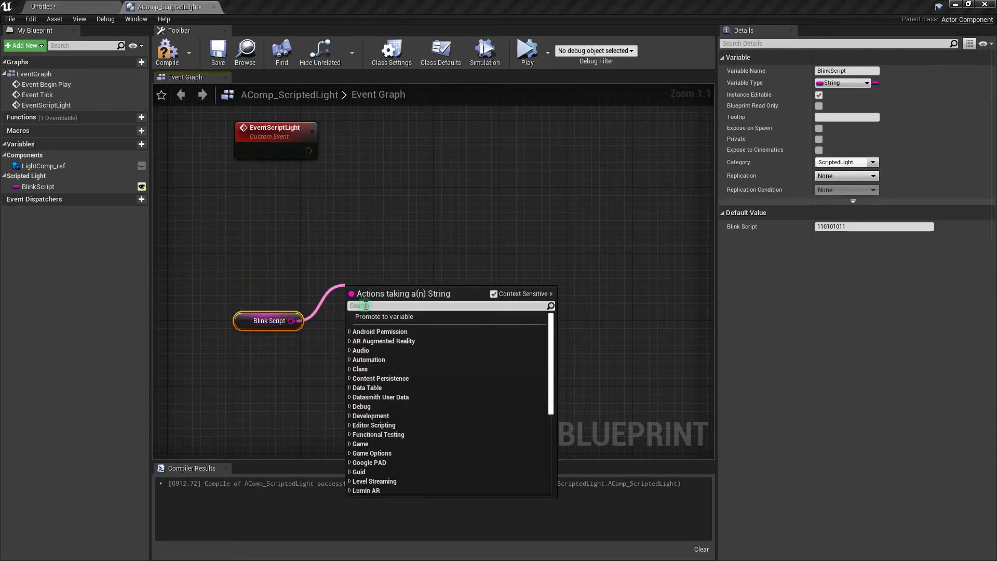
text(get char)
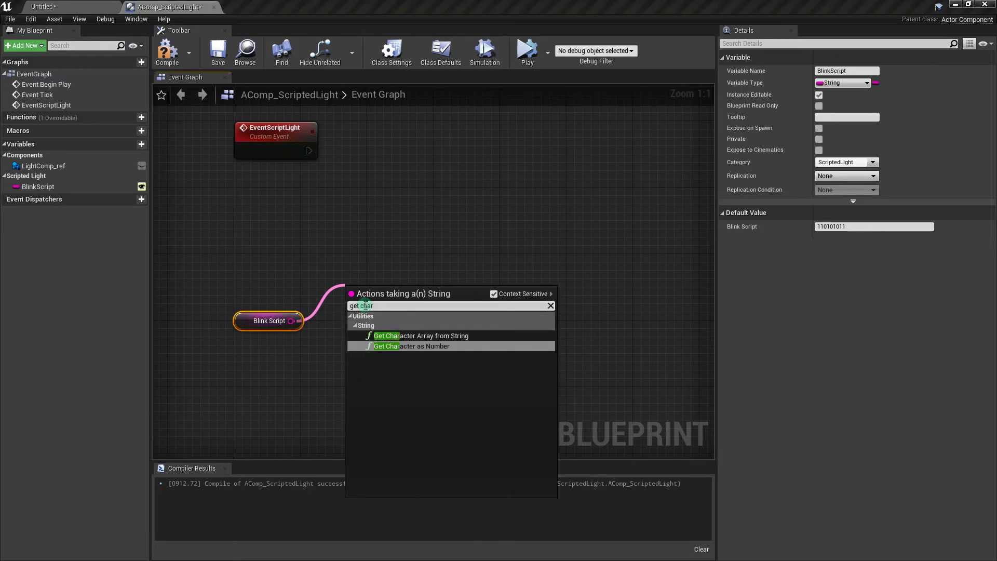
click(400, 336)
drag(393, 312, 385, 304)
right_drag(479, 246, 458, 249)
Check the Blink Script default value and tidy the graph around the new node
click(245, 285)
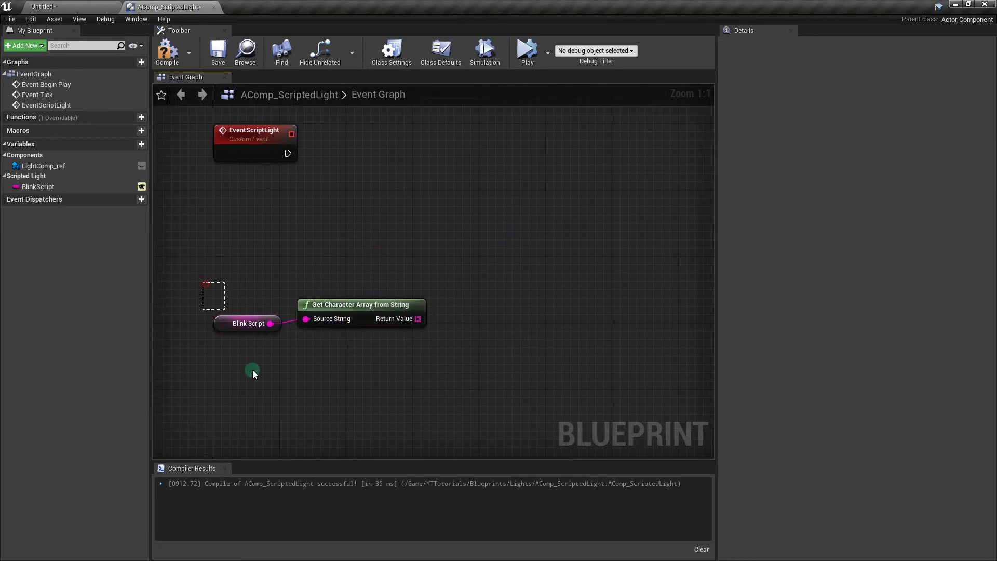
drag(253, 370, 280, 372)
click(811, 226)
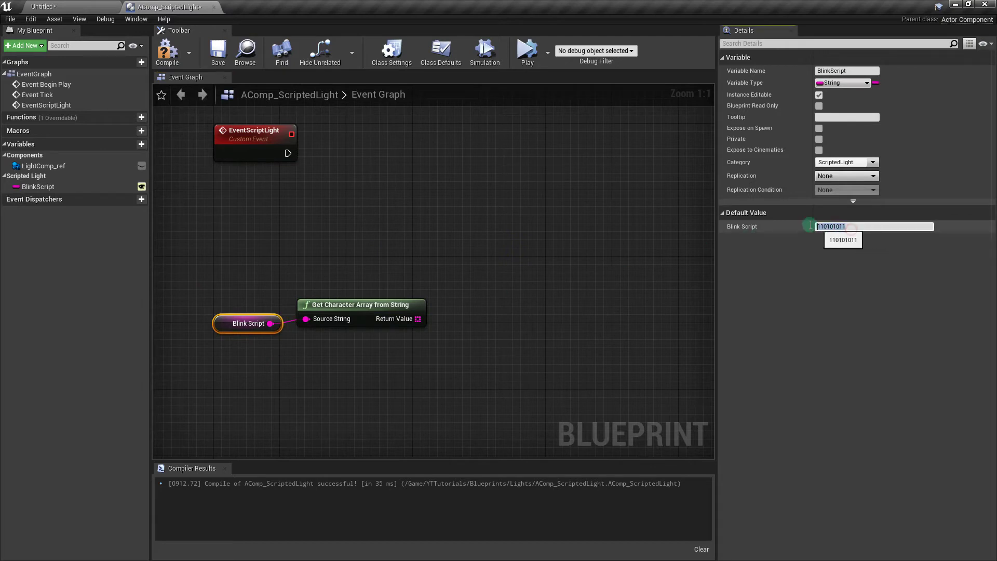
right_drag(488, 275, 473, 313)
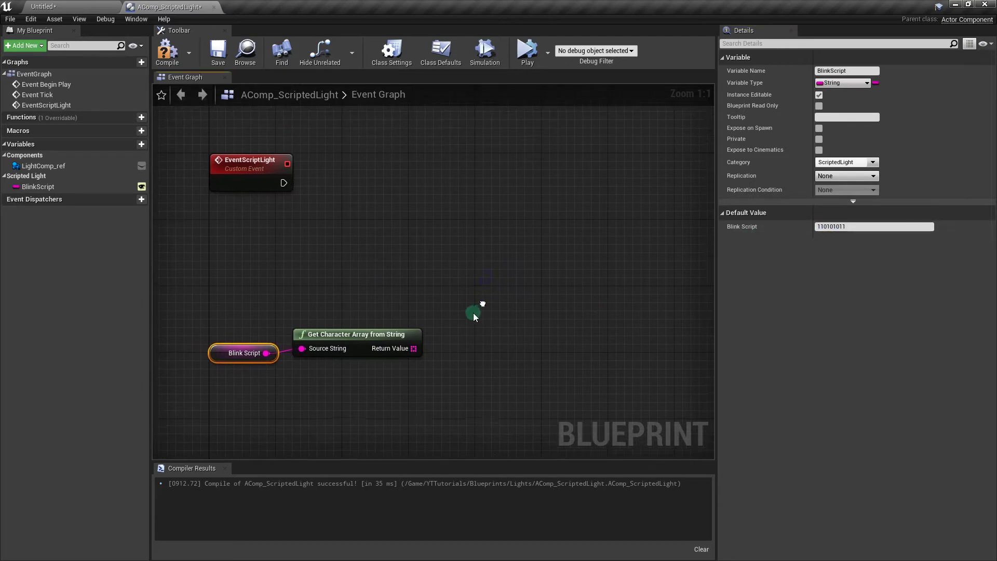
drag(411, 349, 438, 231)
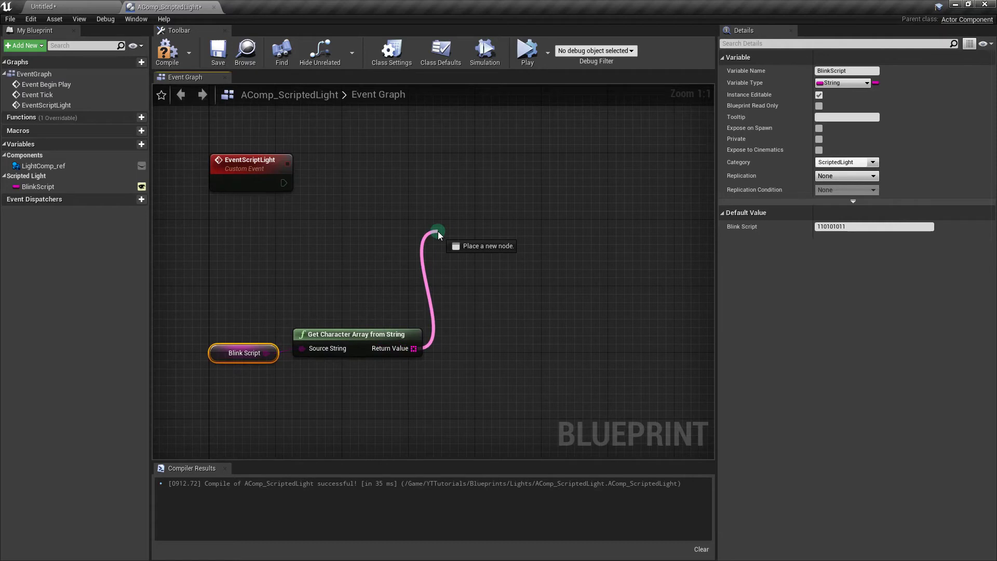
click(388, 223)
click(354, 336)
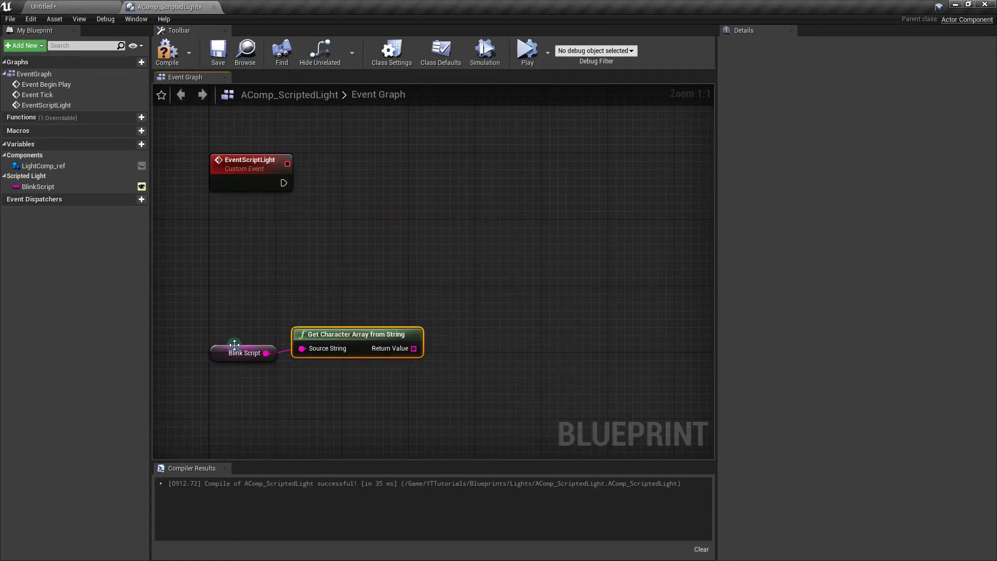
click(220, 354)
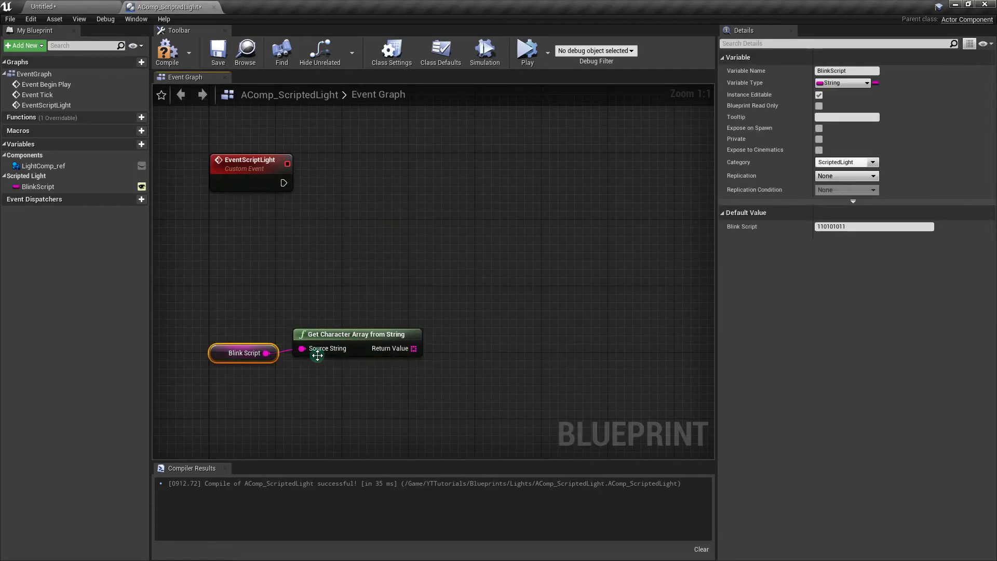
click(841, 226)
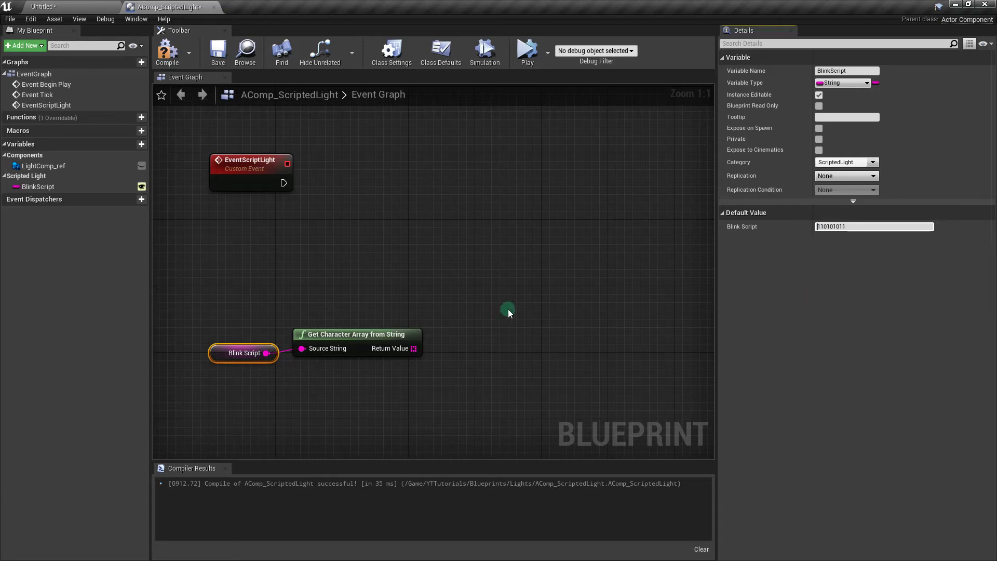
right_drag(460, 295, 460, 313)
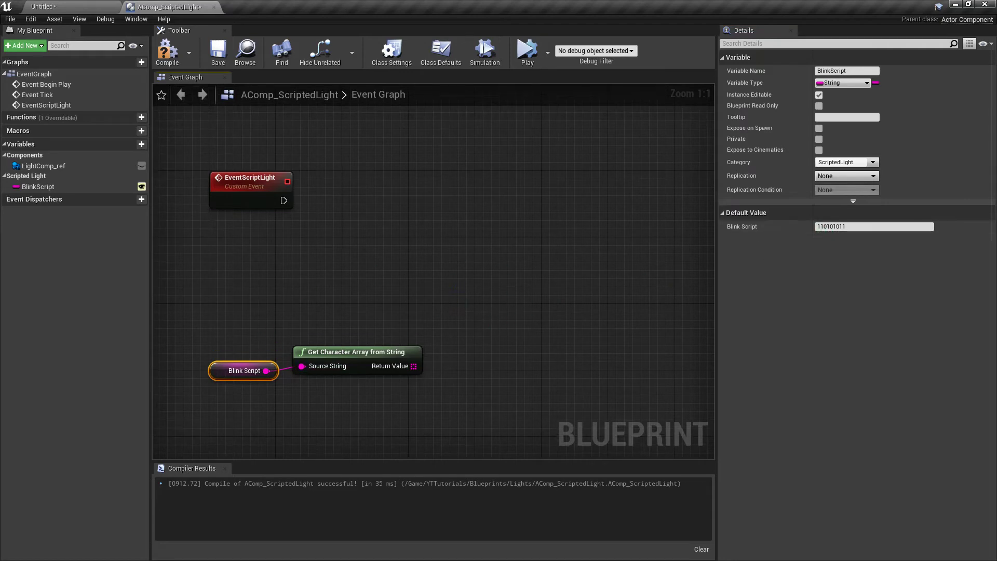
right_drag(666, 231, 665, 254)
mouse_move(528, 306)
right_down()
mouse_move(457, 342)
mouse_move(469, 321)
mouse_move(458, 323)
right_up()
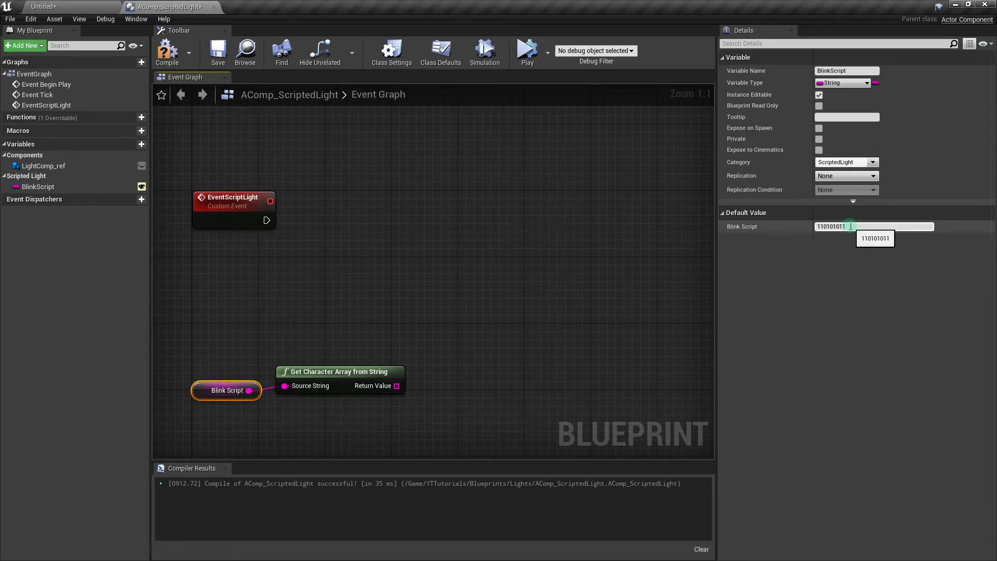
Add an array GET (a copy) node reading from the character array output
drag(398, 384, 408, 272)
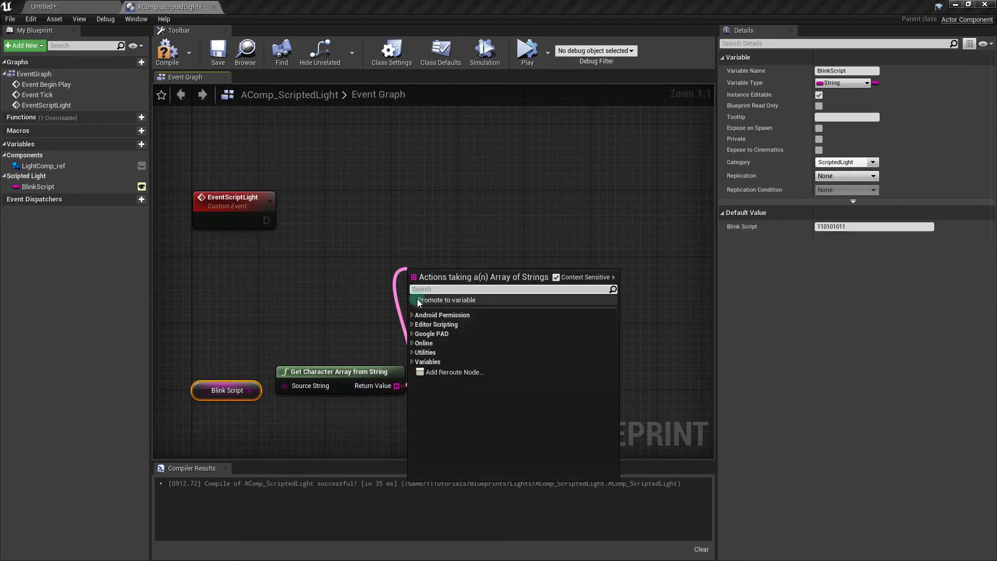
text(get)
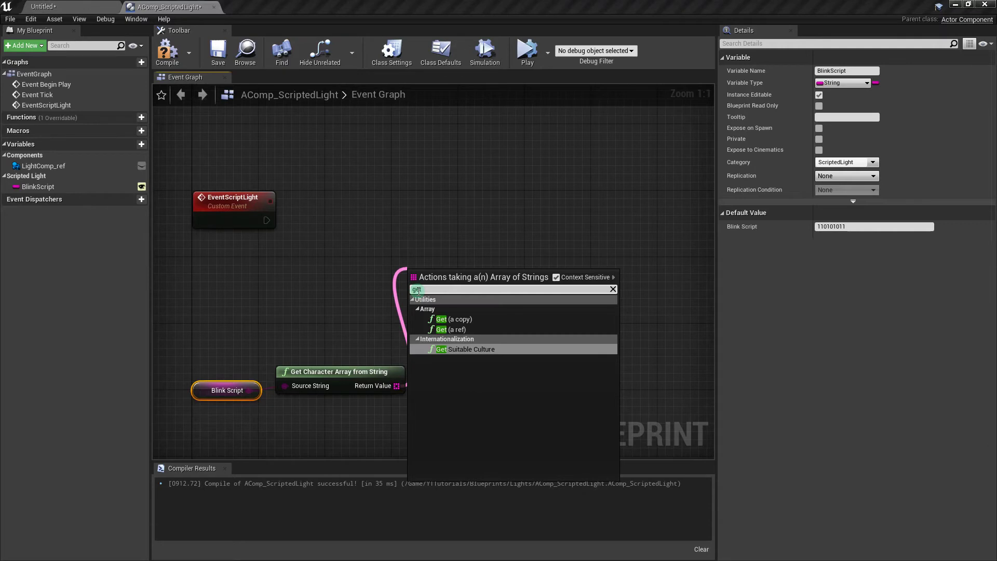
key(Up)
key(Up)
key(Return)
drag(465, 289, 416, 334)
right_drag(415, 336, 432, 322)
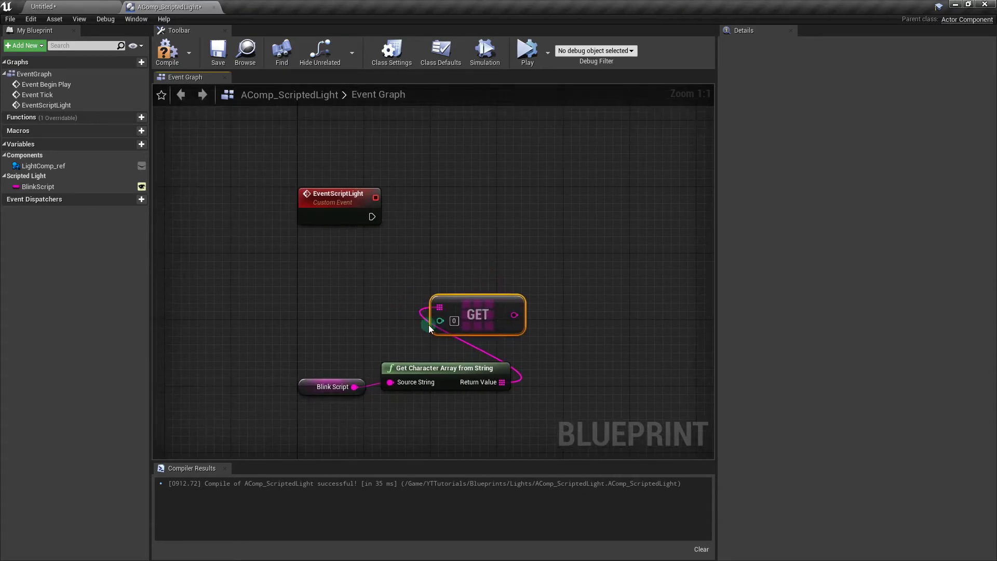
Promote GET's index to a new private integer variable i in the Private category
drag(439, 319, 335, 316)
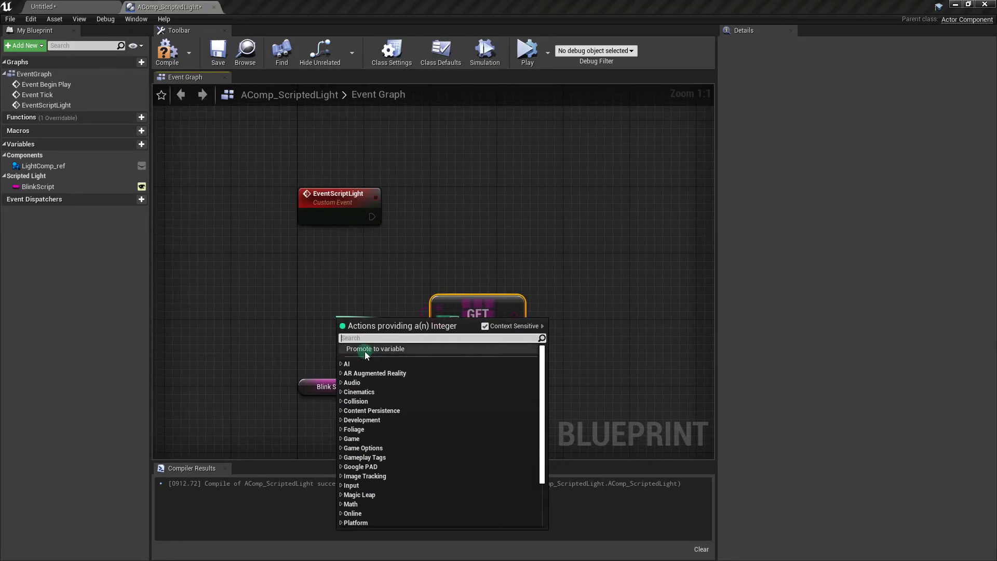
click(364, 351)
text(i)
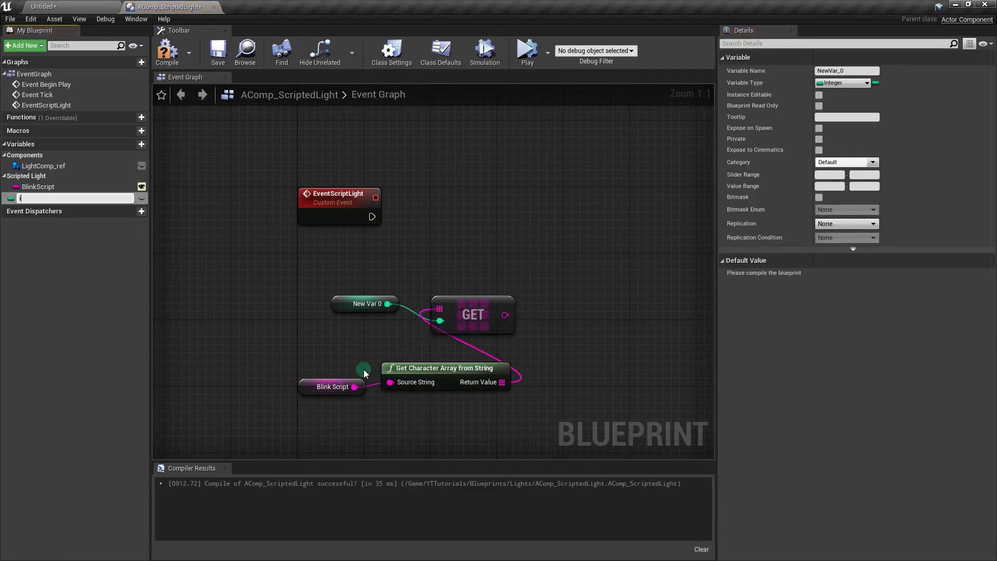
key(Return)
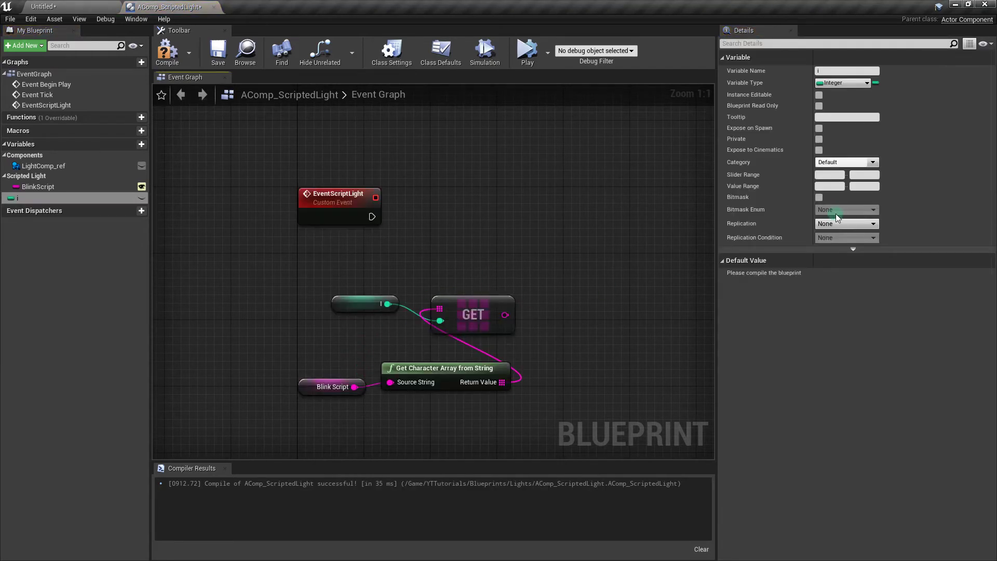
click(819, 139)
click(850, 161)
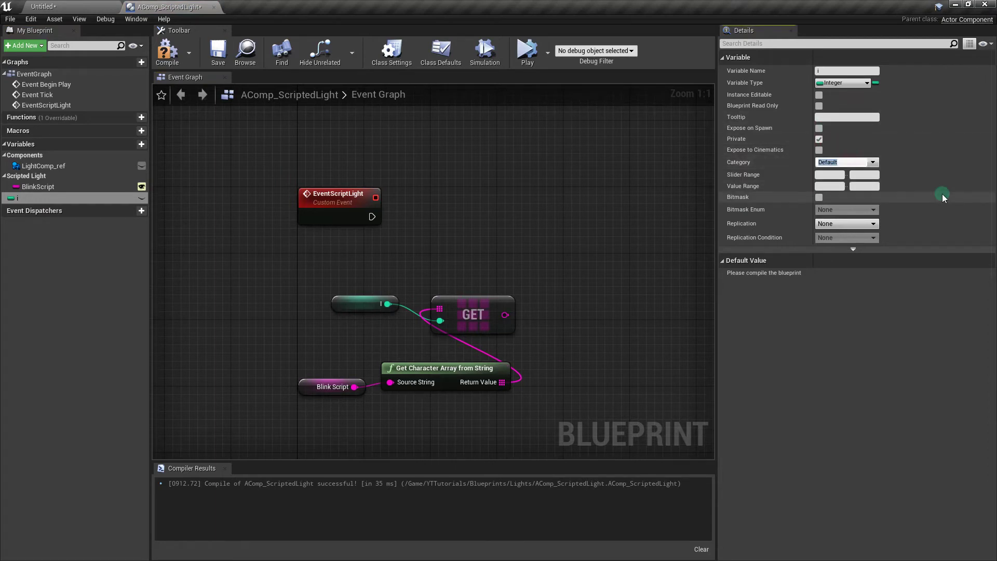
text(Pri)
key(Return)
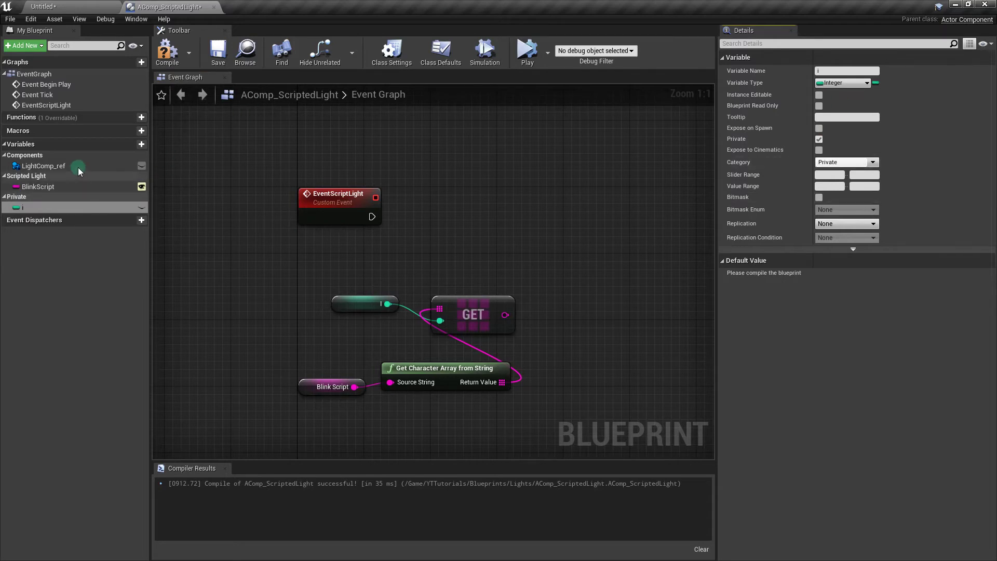
Move LightComp_ref into the Private category and line the i getter up with GET's index
click(78, 166)
click(873, 162)
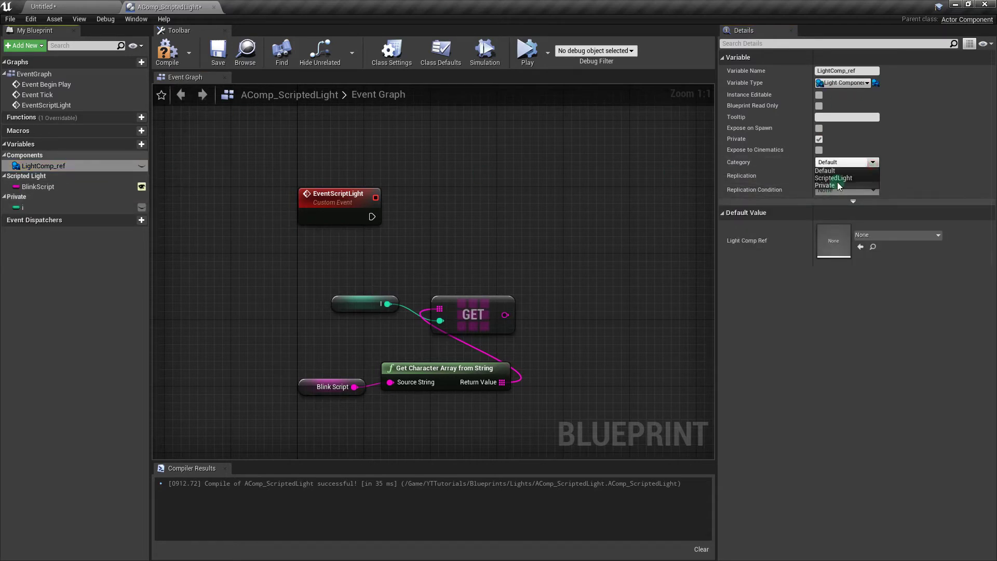
click(837, 182)
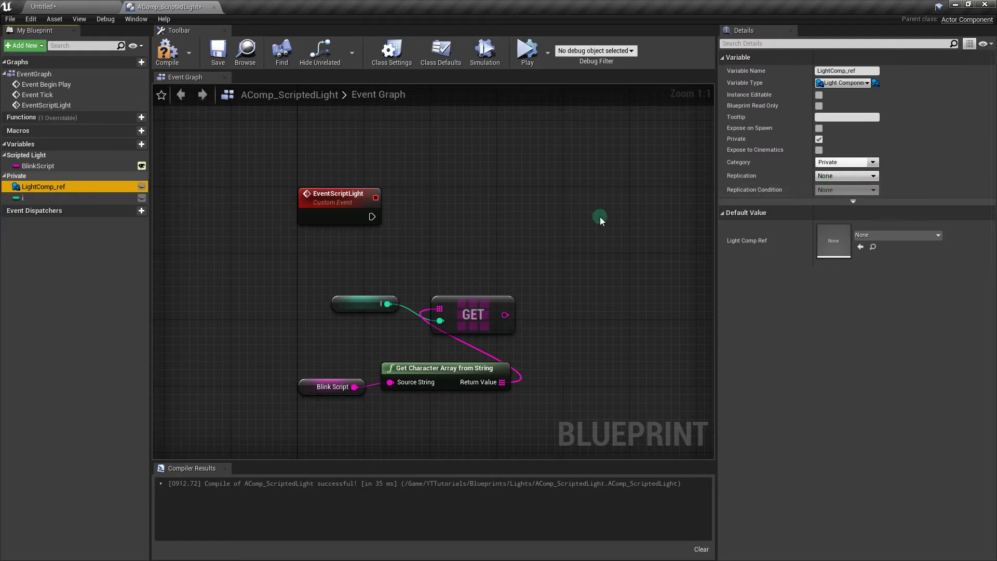
right_drag(597, 216, 563, 163)
drag(323, 240, 323, 265)
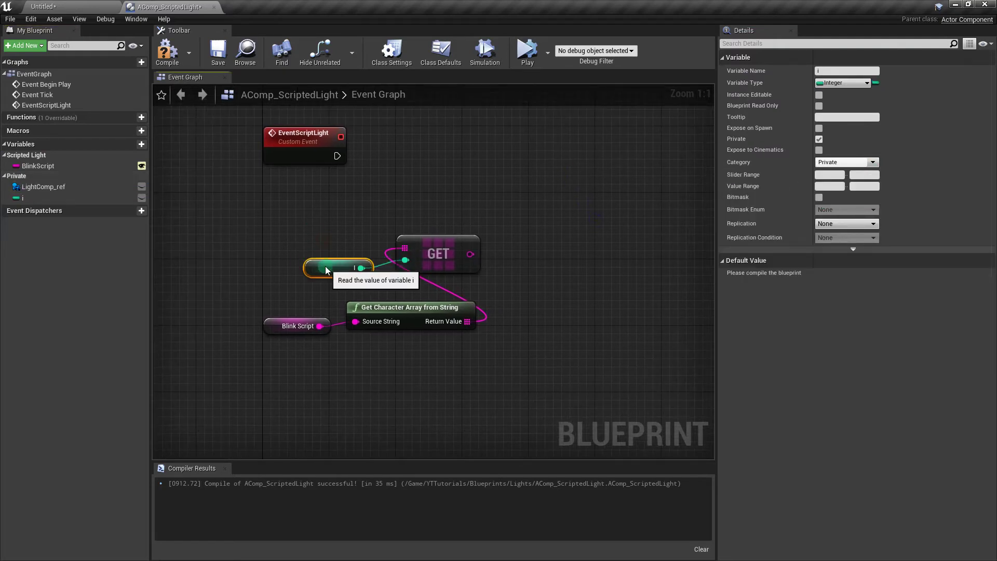
right_drag(323, 265, 319, 327)
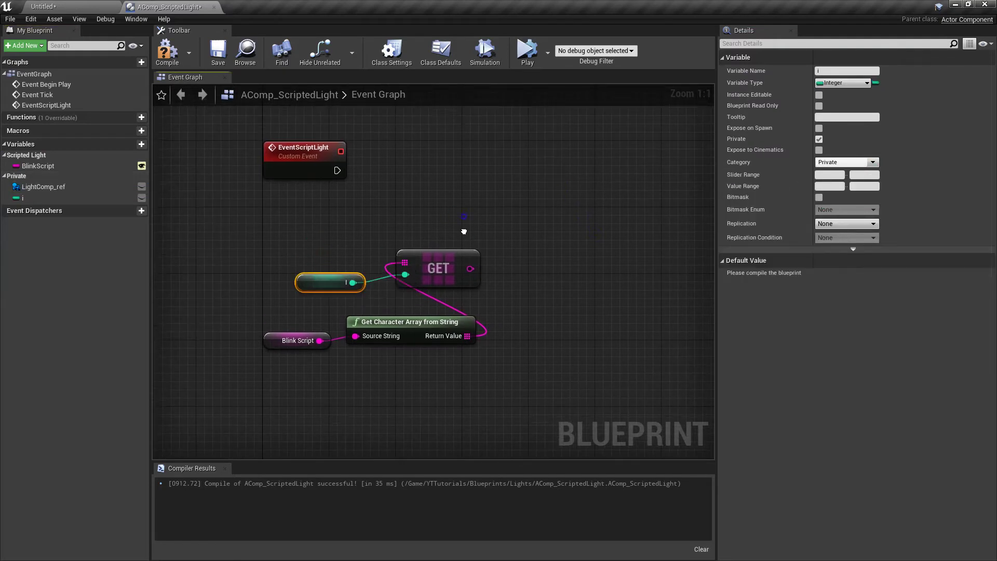
drag(319, 327, 319, 319)
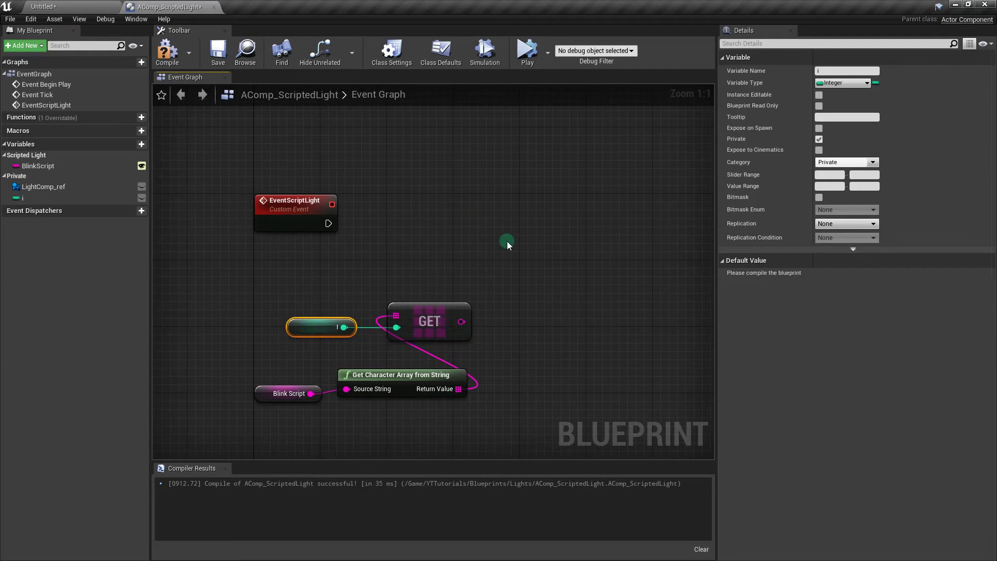
right_drag(507, 241, 510, 279)
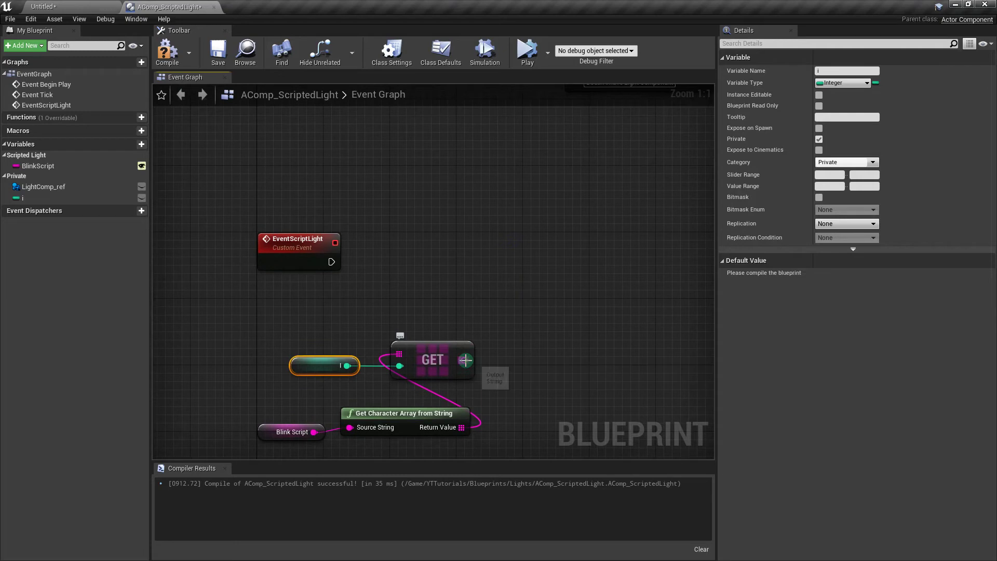
right_drag(545, 317, 541, 270)
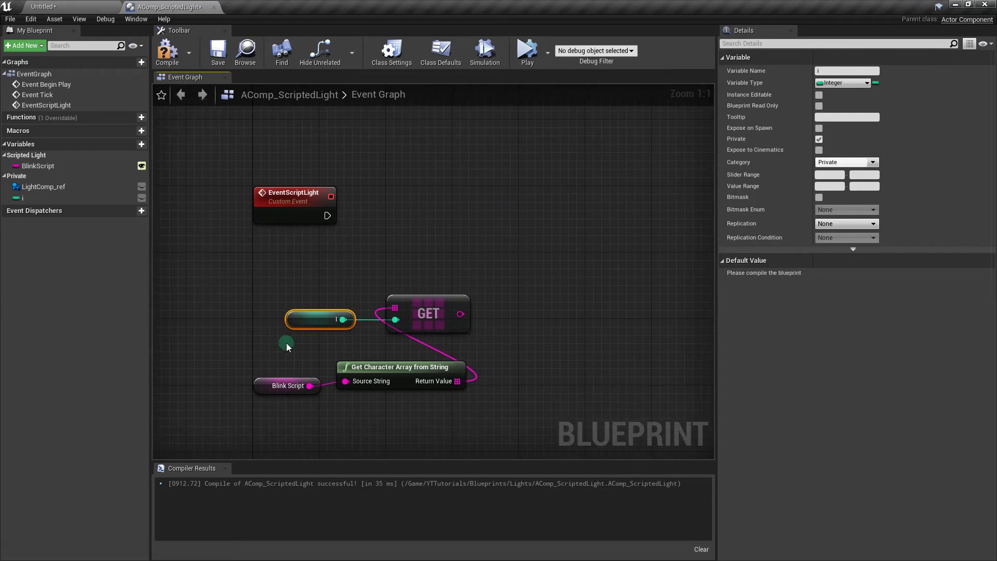
Commit 110101011 as the BlinkScript default value and deselect the node
click(259, 387)
click(843, 227)
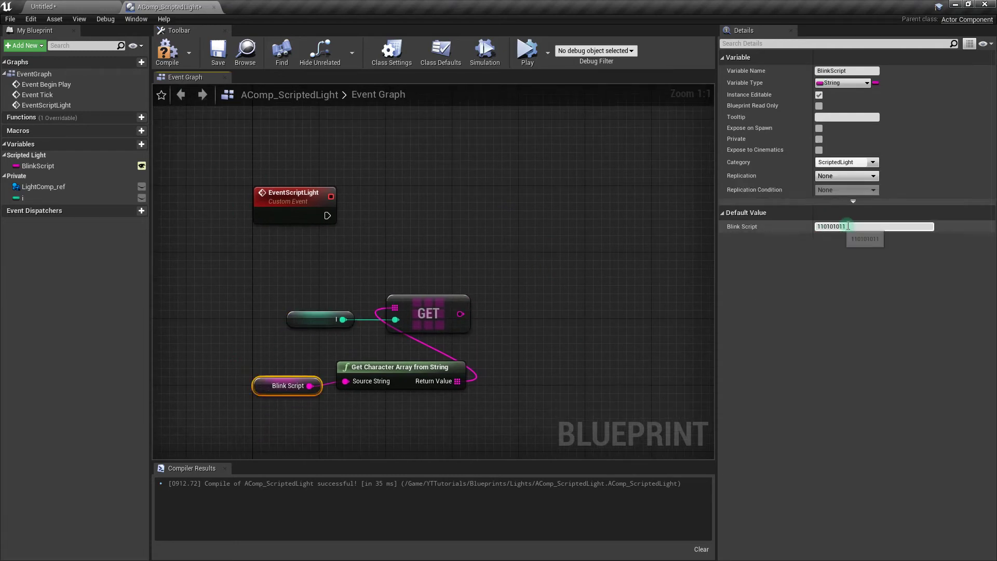
key(Return)
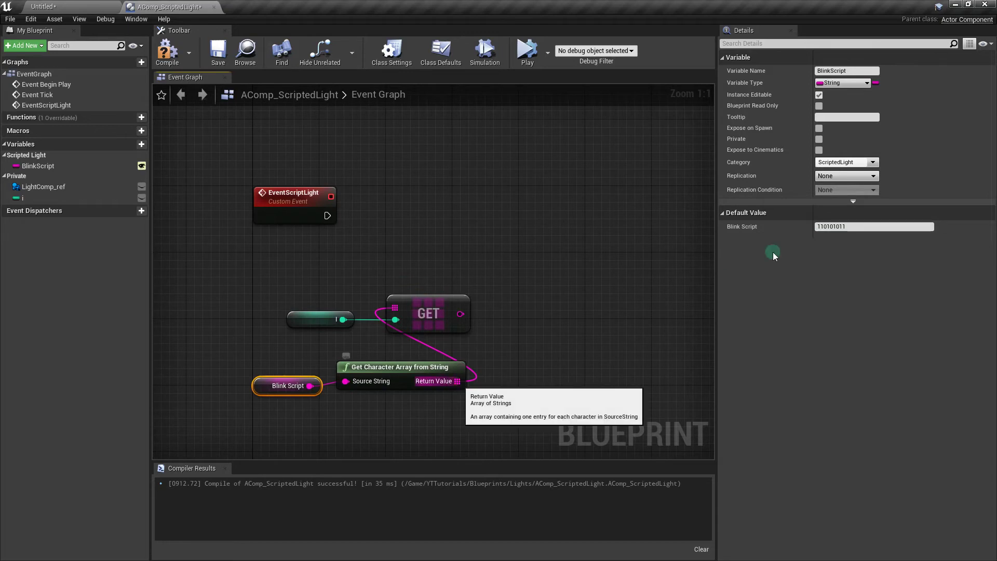
click(821, 229)
click(493, 269)
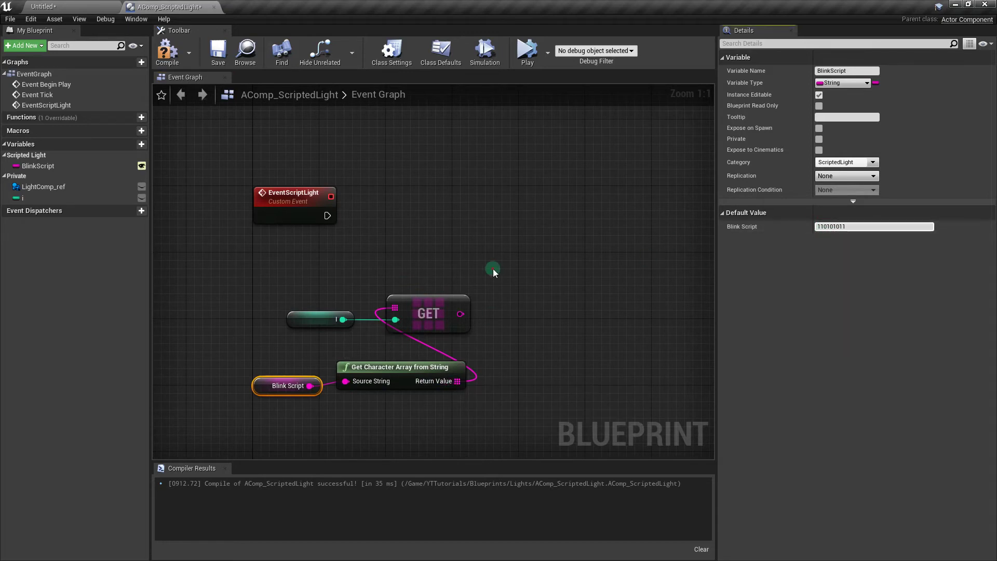
Compare GET's output character using a new Equal (string) == node placed above GET
drag(463, 314, 473, 271)
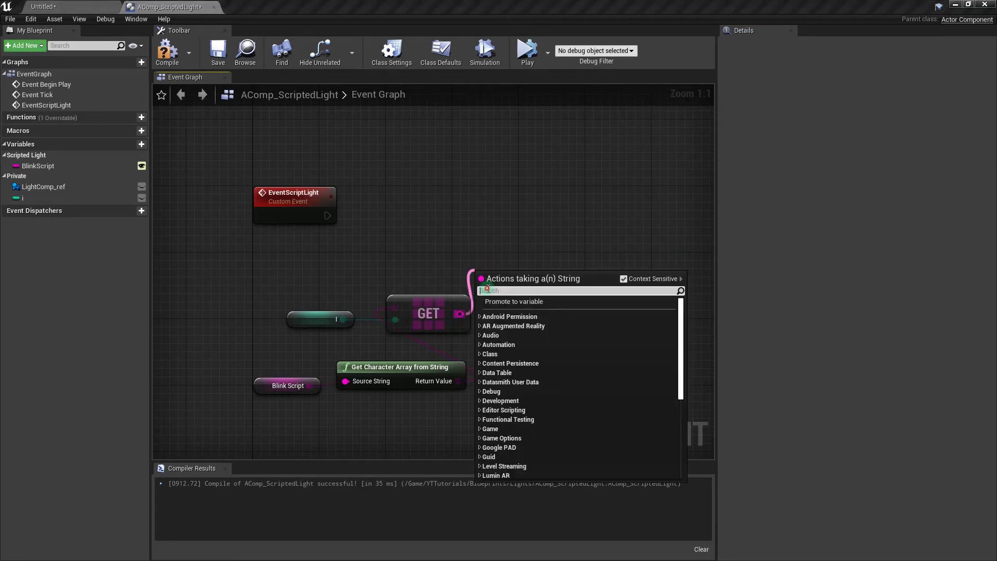
text(=)
key(Return)
drag(511, 281, 429, 270)
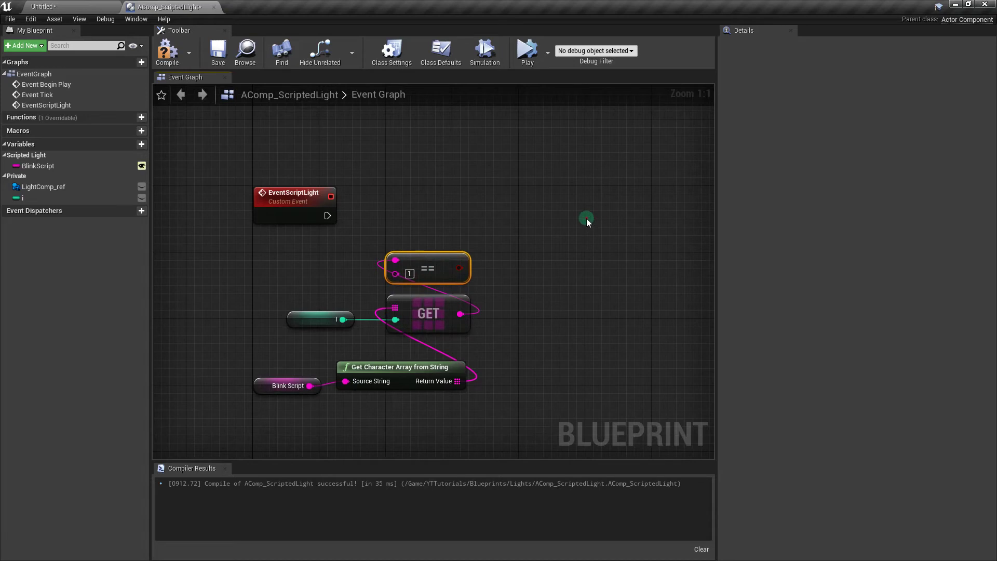
right_drag(502, 220, 504, 265)
Add a Branch fired by EventScriptLight, with the == result as its Condition
click(548, 232)
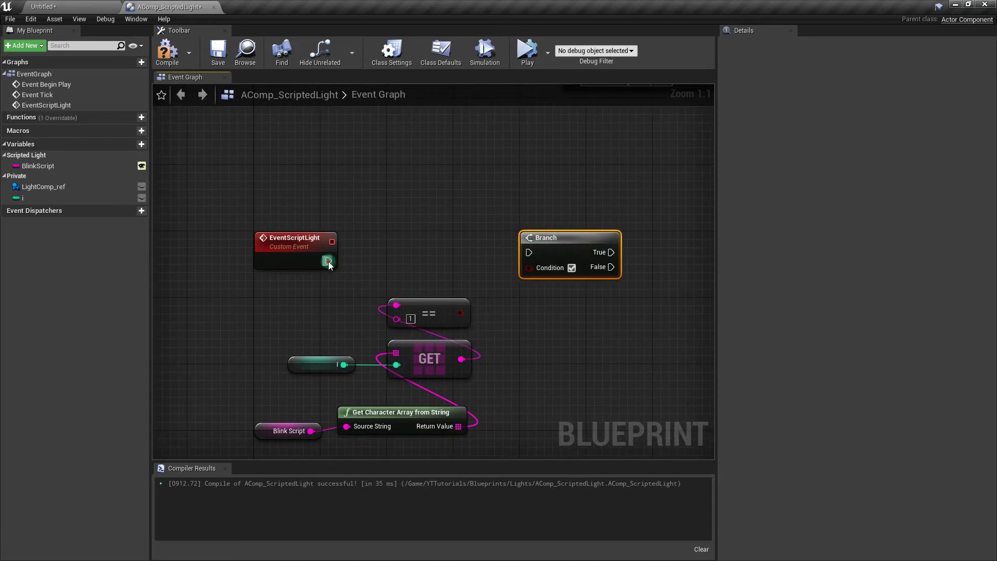
drag(329, 260, 551, 245)
drag(457, 315, 530, 276)
scroll(513, 298, down, 1)
scroll(512, 300, down, 1)
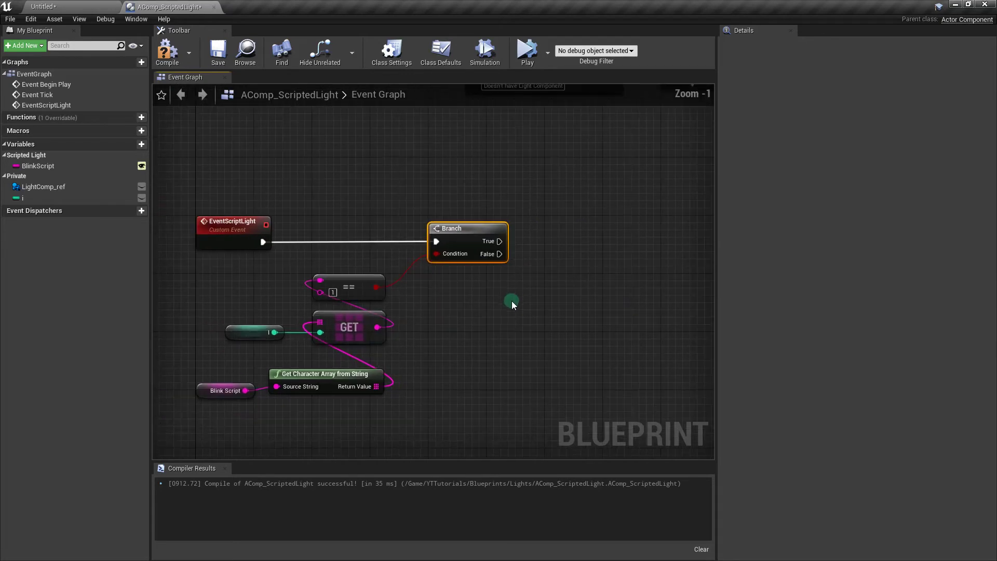
right_drag(512, 301, 559, 283)
scroll(559, 283, up, 1)
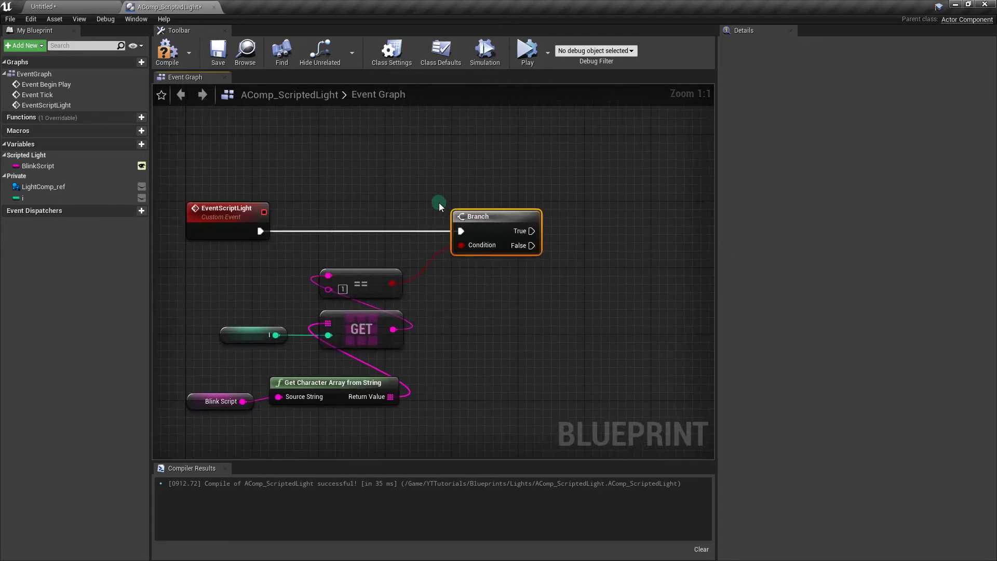
Clear space beside the Branch and bring the LightComp_ref variable into the graph
right_click(348, 284)
right_drag(533, 227, 465, 244)
drag(464, 244, 543, 160)
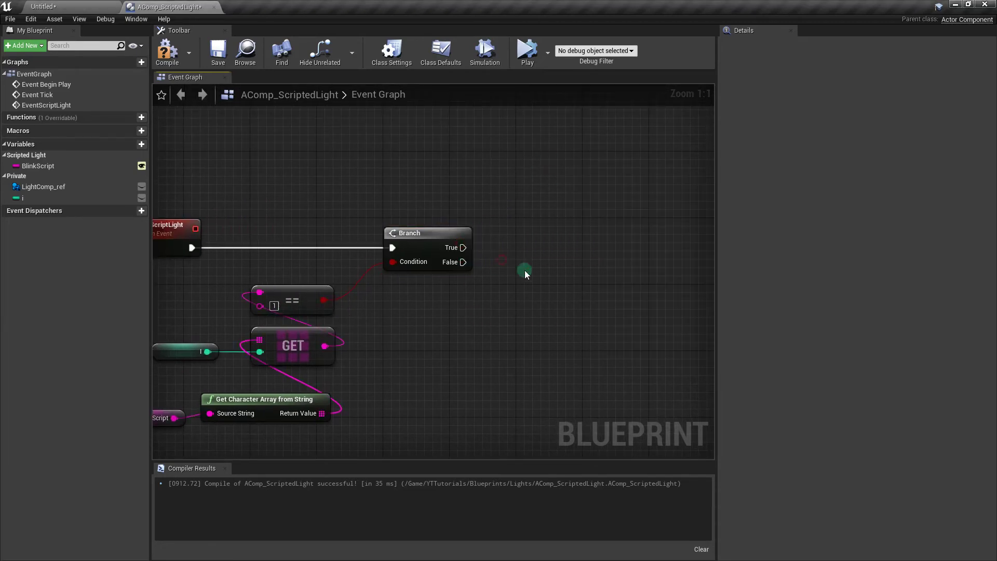
right_drag(524, 270, 509, 240)
right_drag(509, 206, 519, 275)
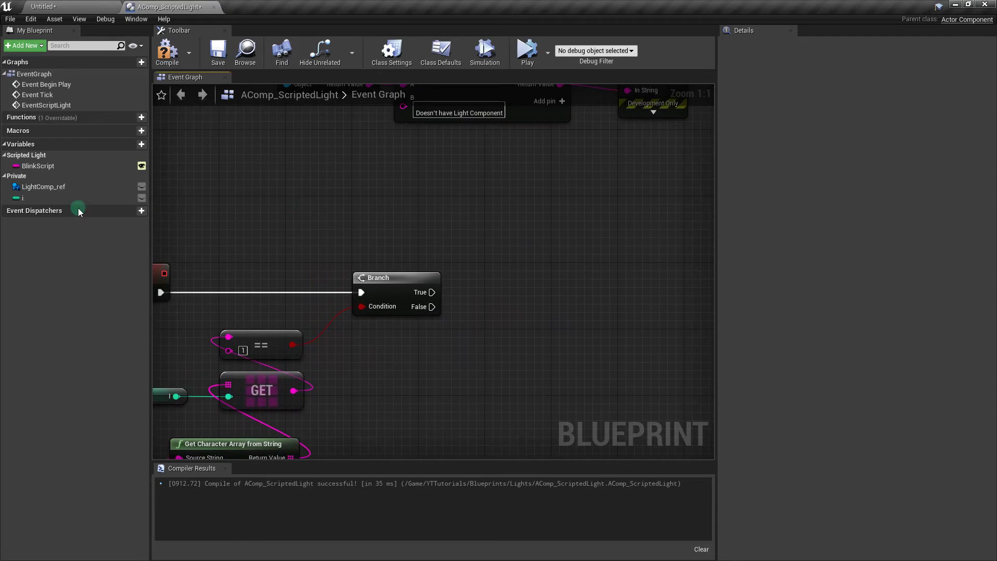
click(49, 188)
drag(465, 214, 467, 216)
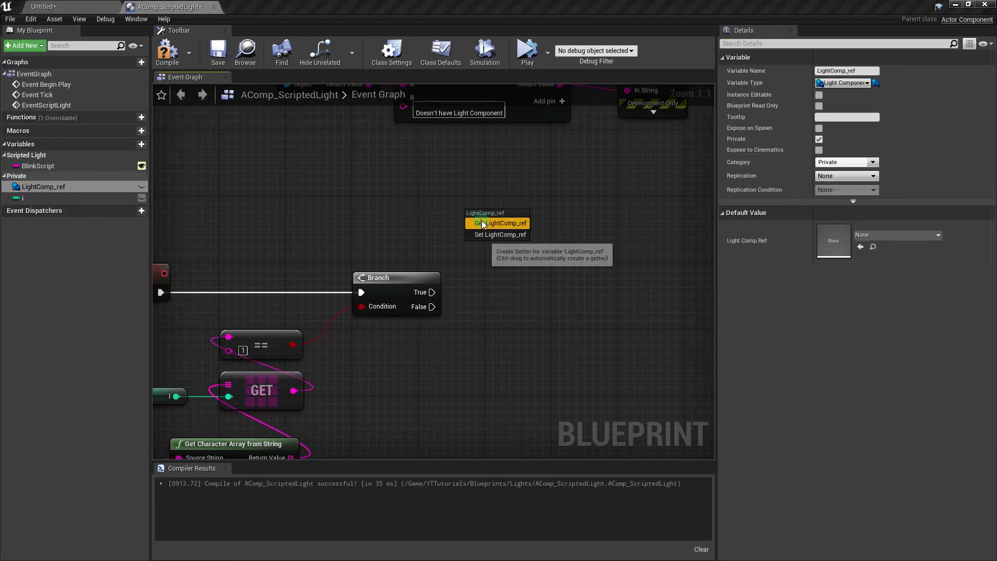
Create a LightComp_ref getter and add a Set Intensity node targeting it
click(486, 223)
drag(528, 213, 539, 286)
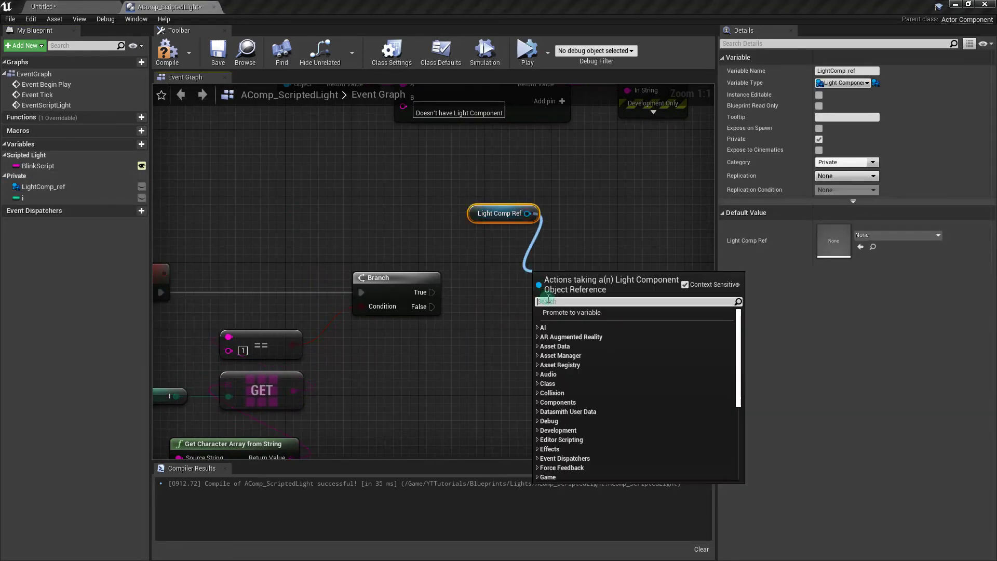
text(set intensity)
key(Return)
drag(579, 275, 530, 267)
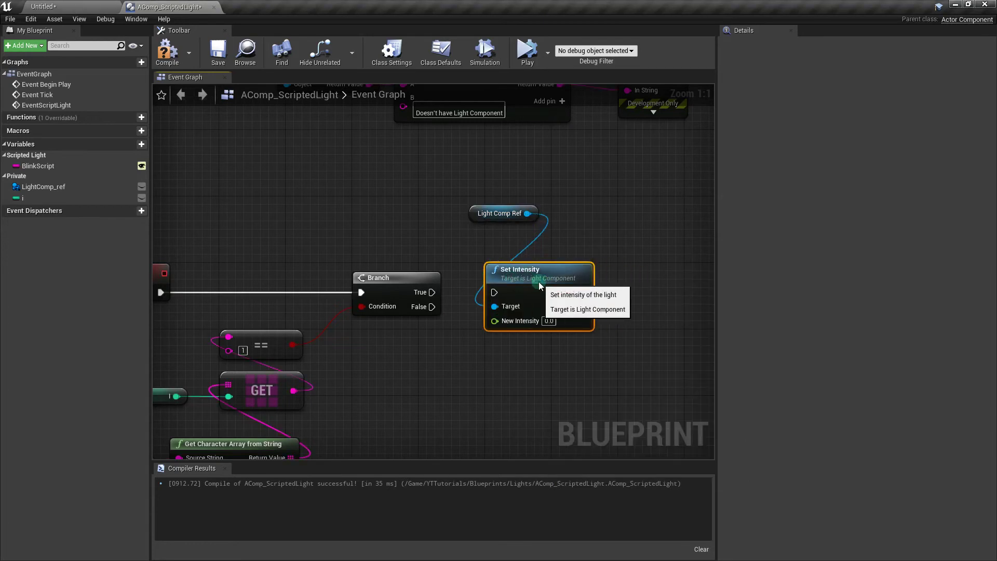
mouse_move(634, 197)
right_down()
mouse_move(610, 296)
mouse_move(600, 251)
right_up()
Wire Branch True into Set Intensity and place Light Comp Ref just above it
ctrl+click(464, 267)
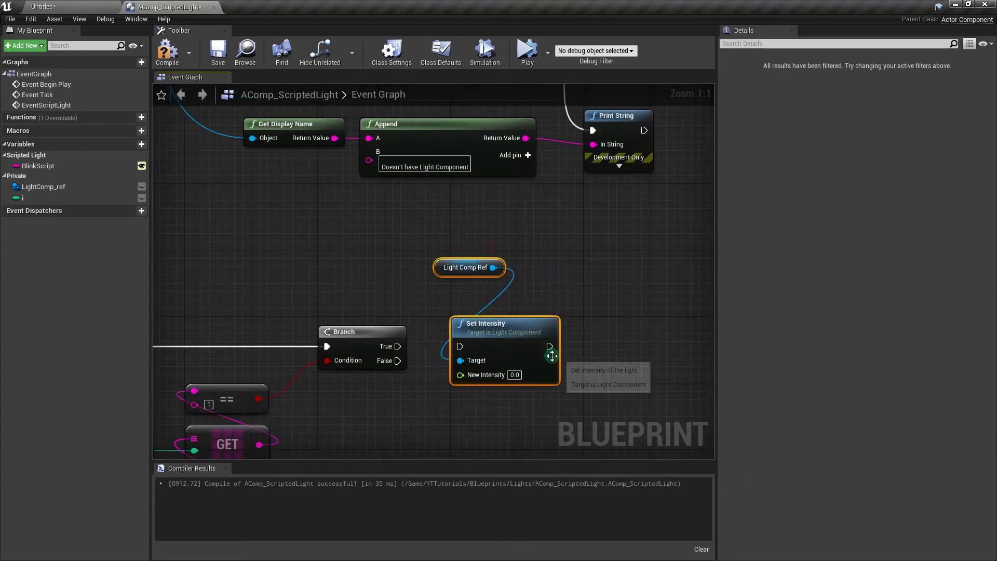
drag(398, 346, 460, 347)
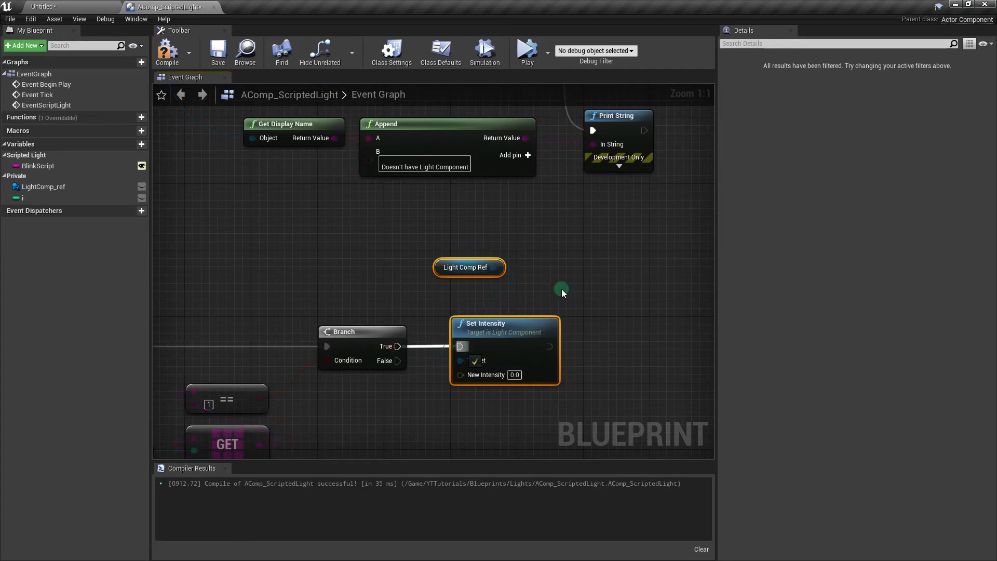
click(618, 272)
right_drag(451, 268, 437, 239)
drag(438, 239, 454, 272)
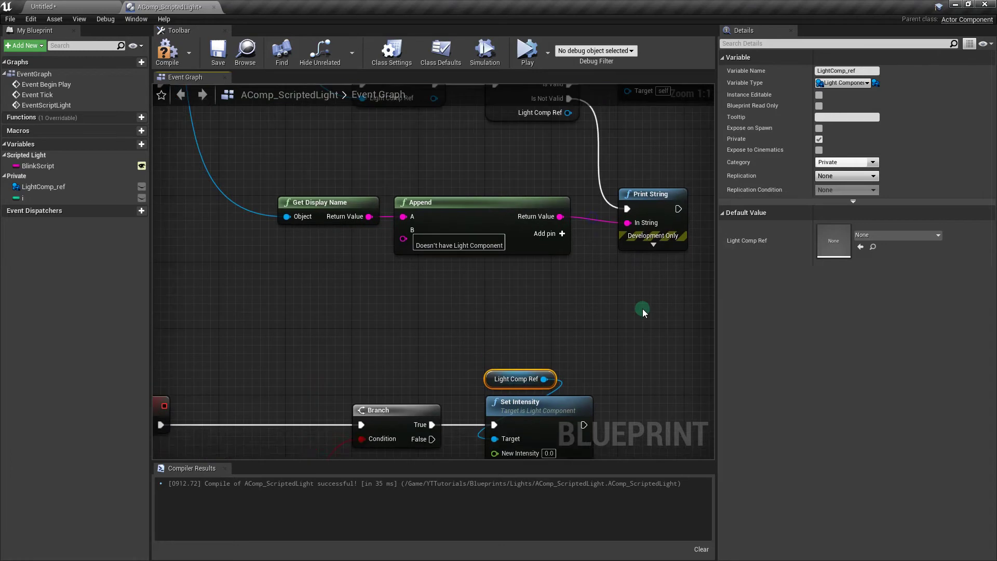
scroll(483, 366, down, 1)
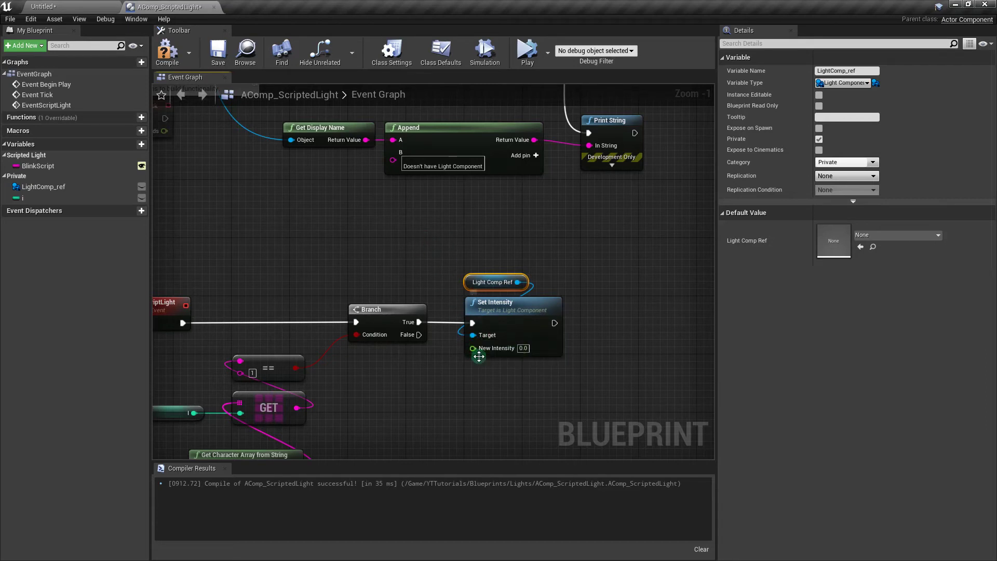
scroll(601, 257, down, 3)
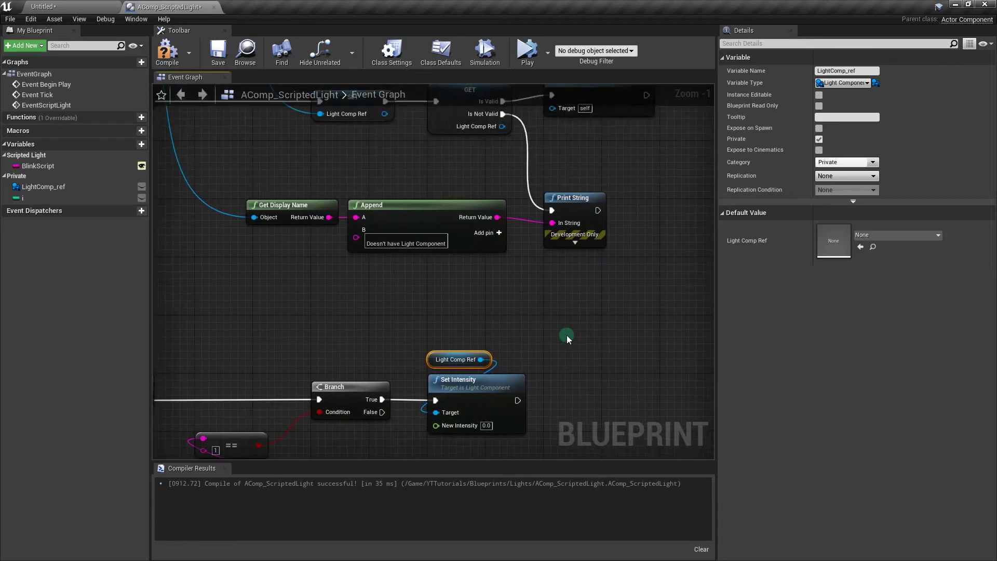
scroll(591, 287, up, 1)
mouse_move(582, 298)
right_down()
mouse_move(575, 334)
mouse_move(566, 292)
right_up()
scroll(575, 330, up, 1)
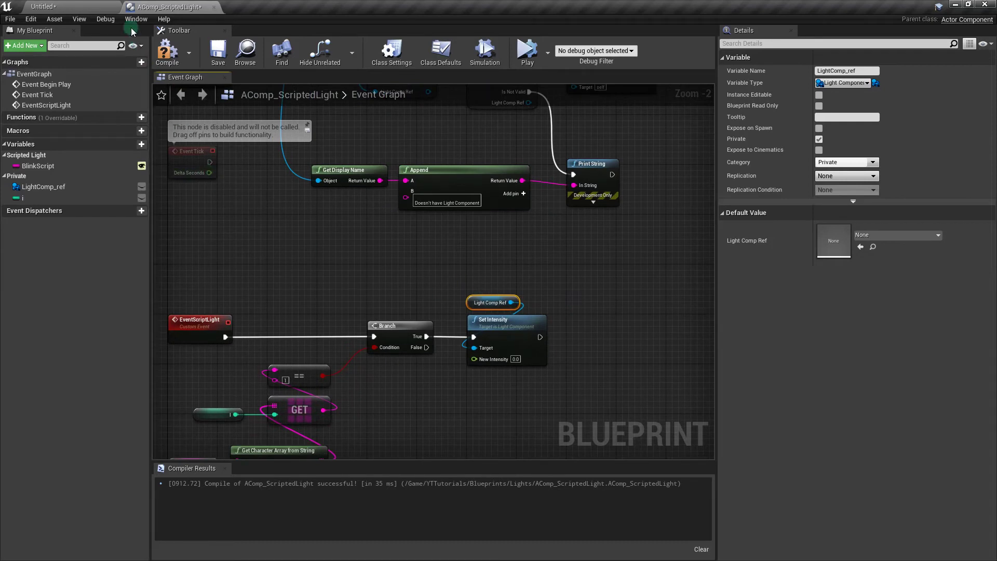
Compile AComp_ScriptedLight, delete the level's cylinder, and inspect the point light
click(168, 50)
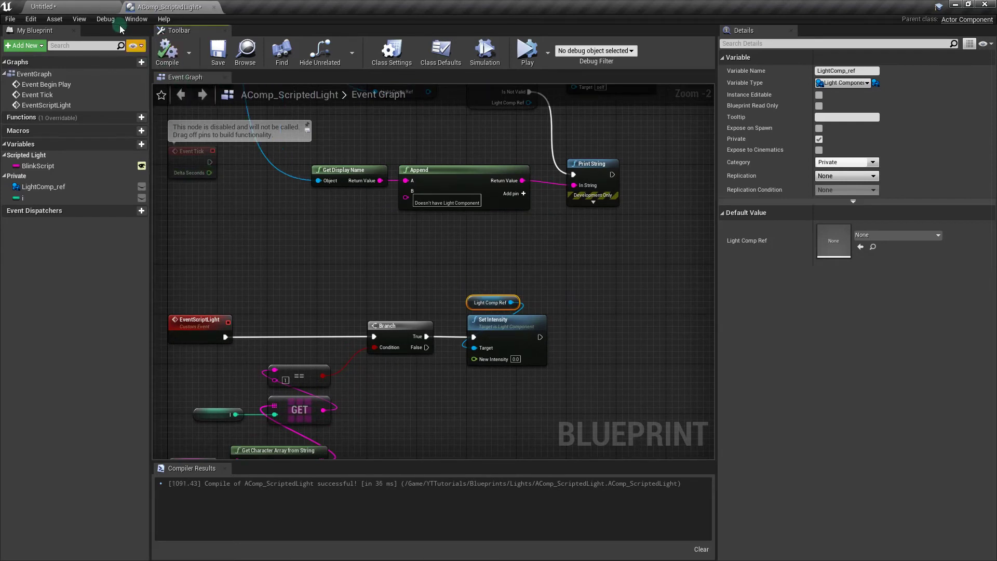
click(94, 5)
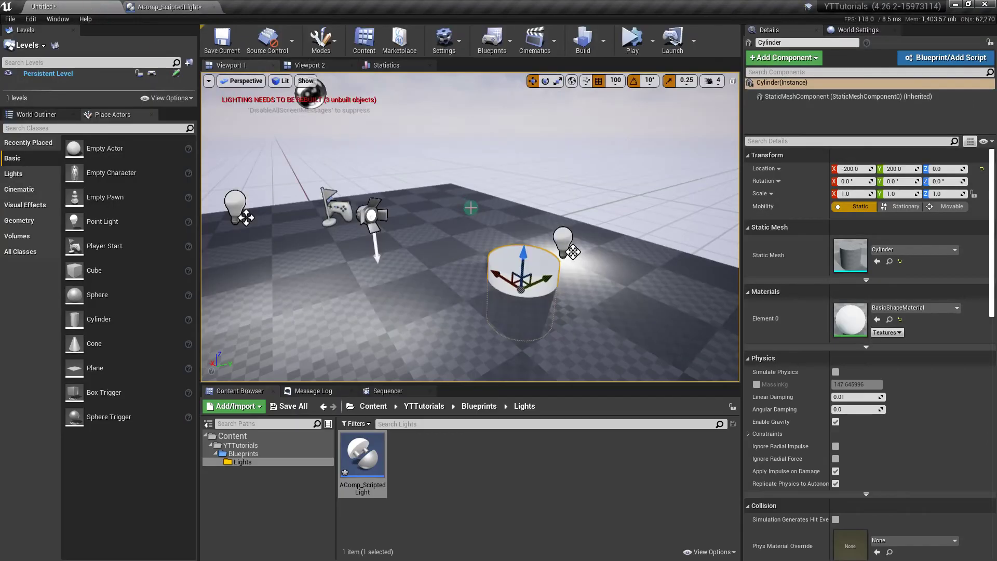
right_drag(467, 228, 488, 228)
key(Delete)
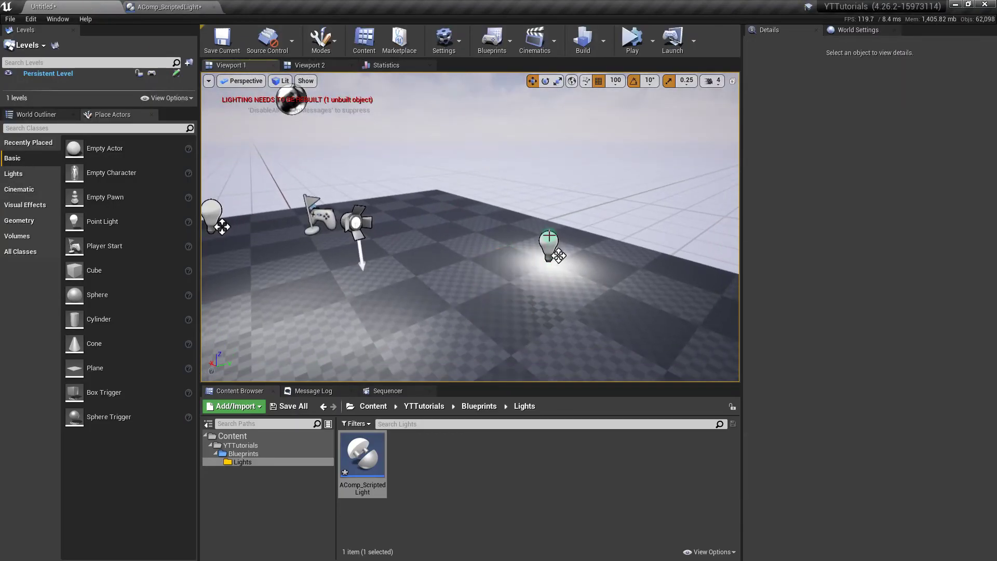
click(549, 238)
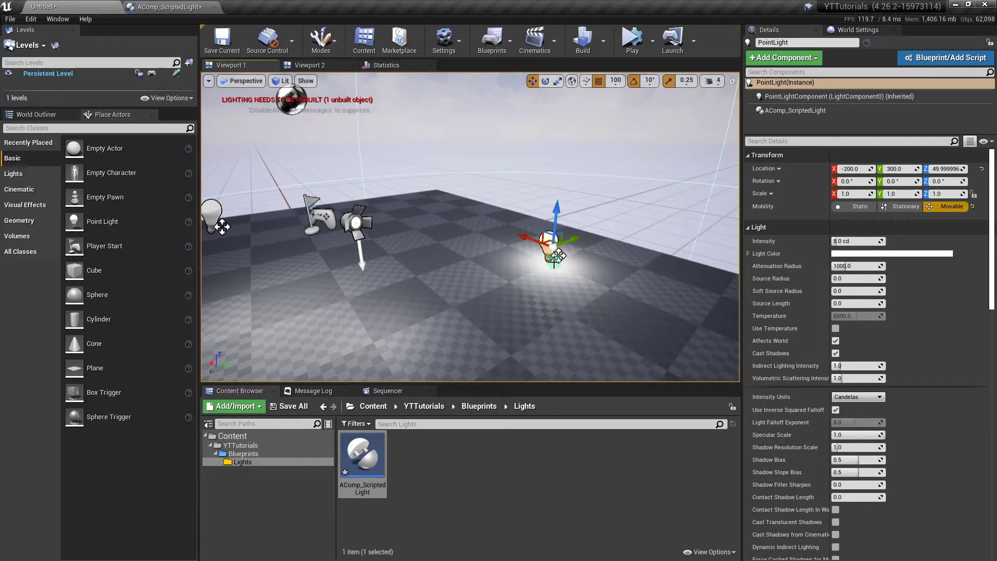
click(169, 6)
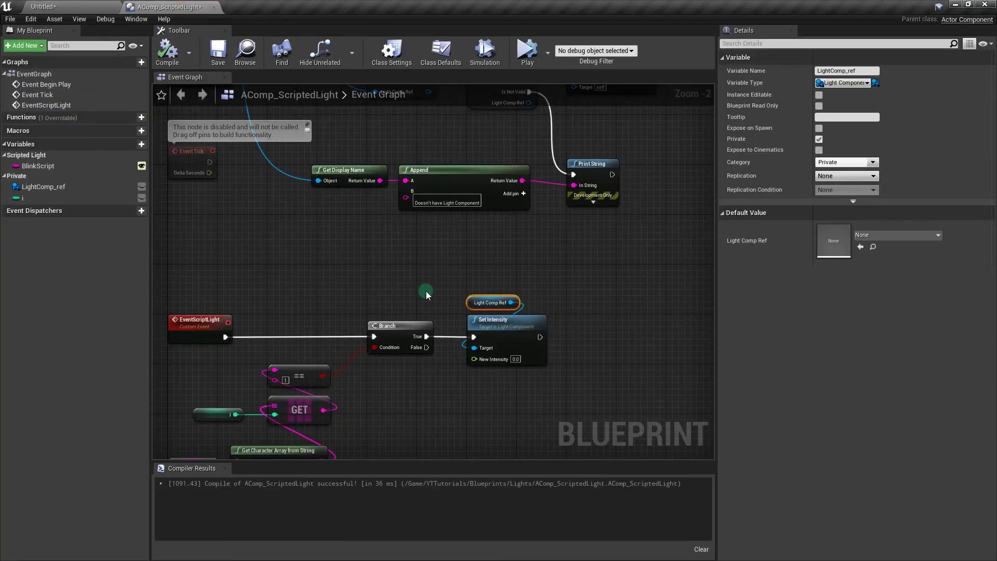
Shift the GET, Event Script Light, Append and Print String nodes right to make room
right_drag(639, 251, 640, 252)
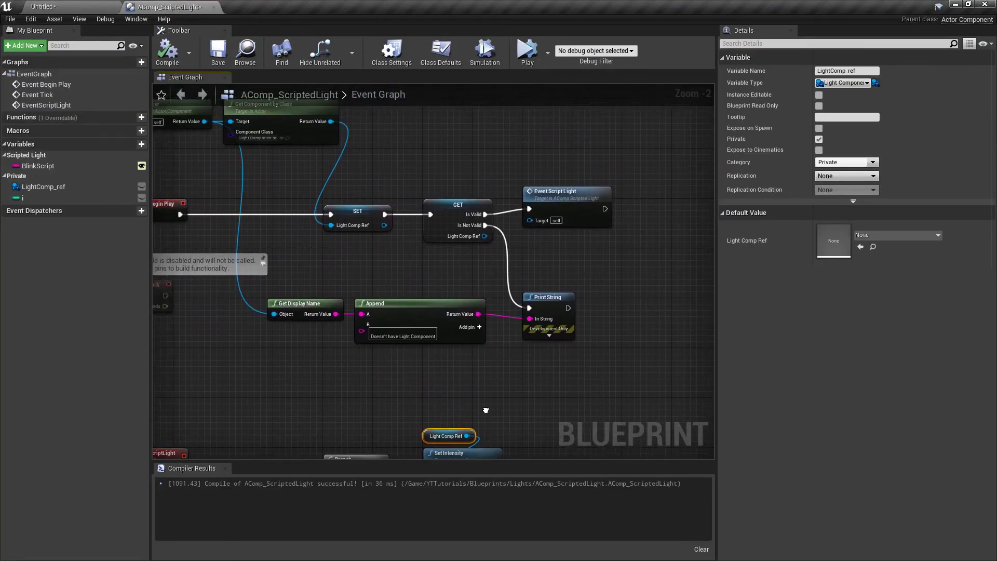
drag(650, 181, 403, 405)
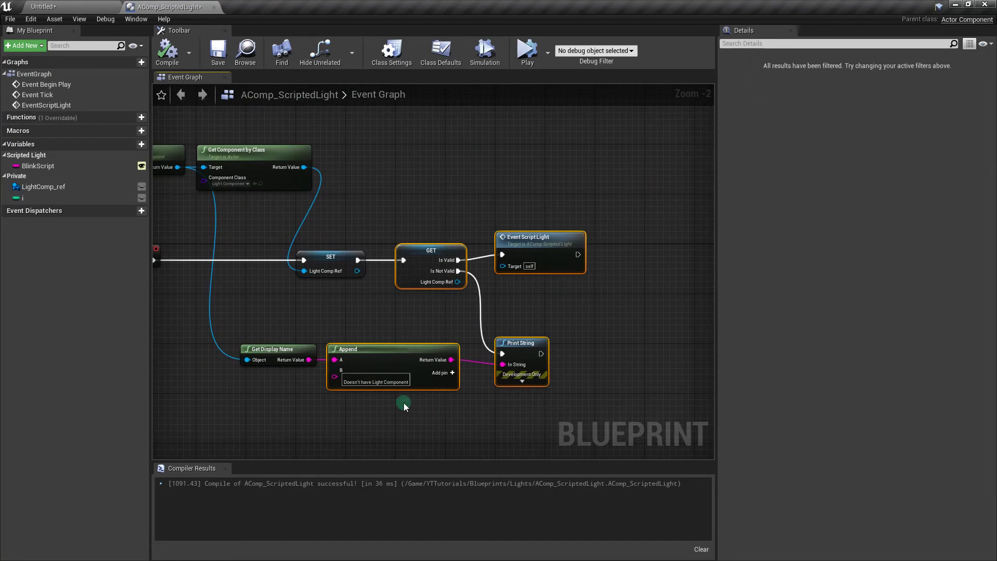
drag(385, 299, 388, 301)
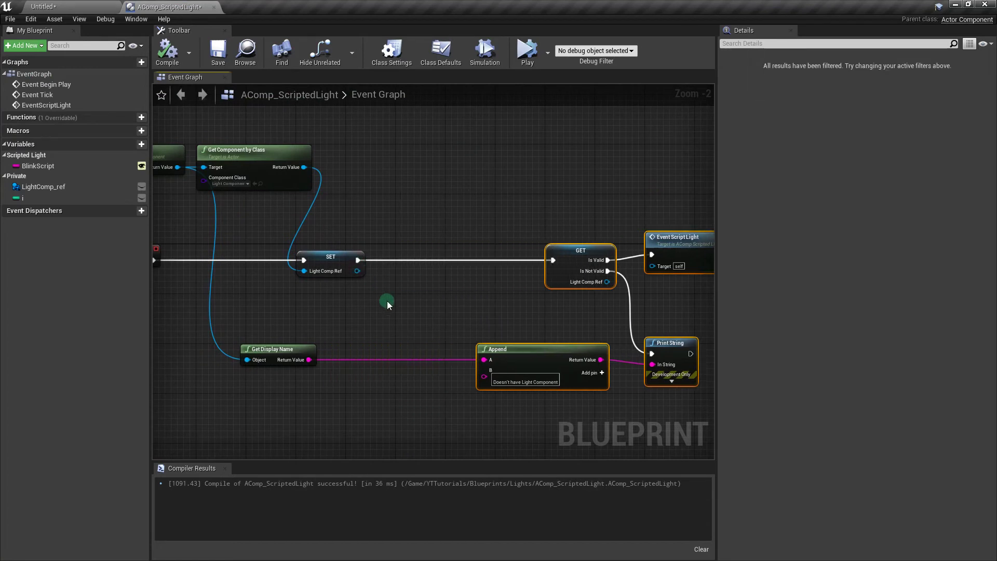
click(385, 294)
right_drag(385, 294, 429, 316)
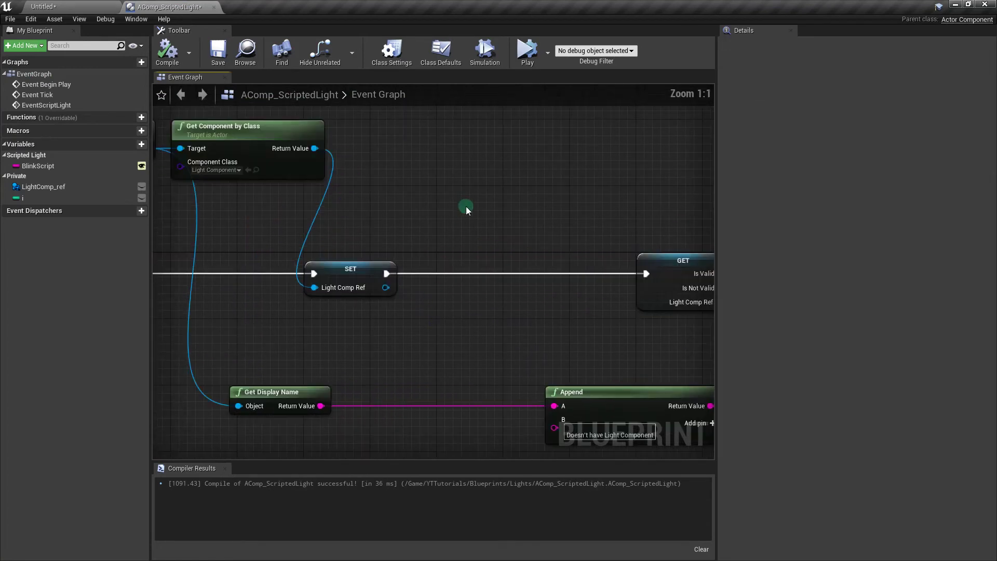
scroll(395, 279, up, 2)
right_drag(523, 238, 631, 272)
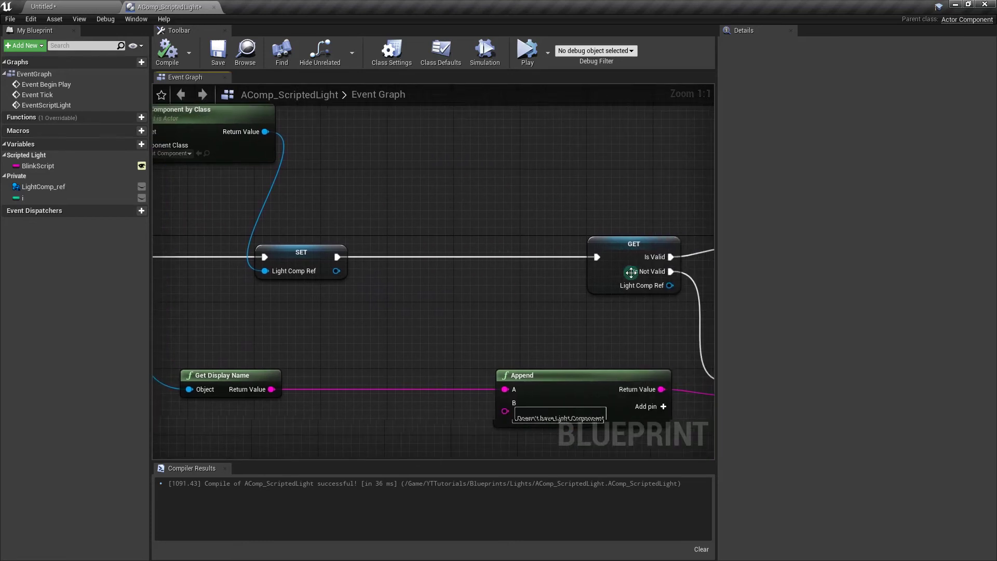
right_drag(503, 201, 458, 185)
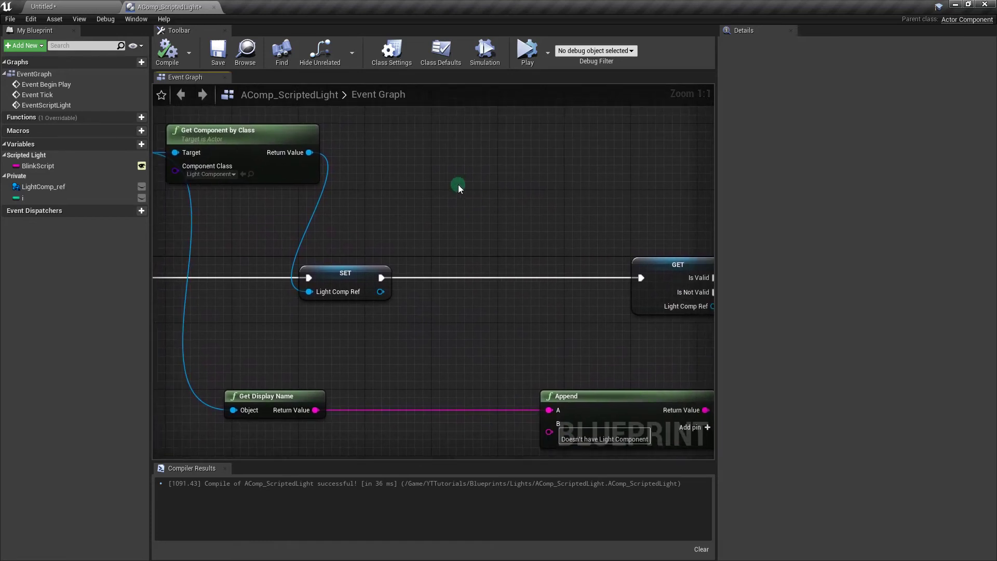
click(396, 280)
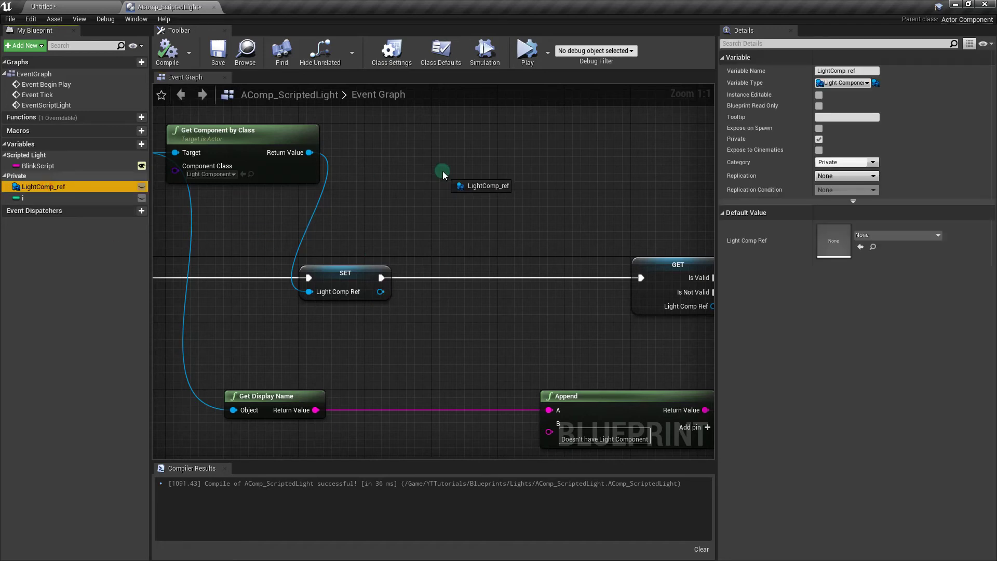
Add Get Intensity on Light Comp Ref below the SET node and promote its output
drag(61, 188, 457, 188)
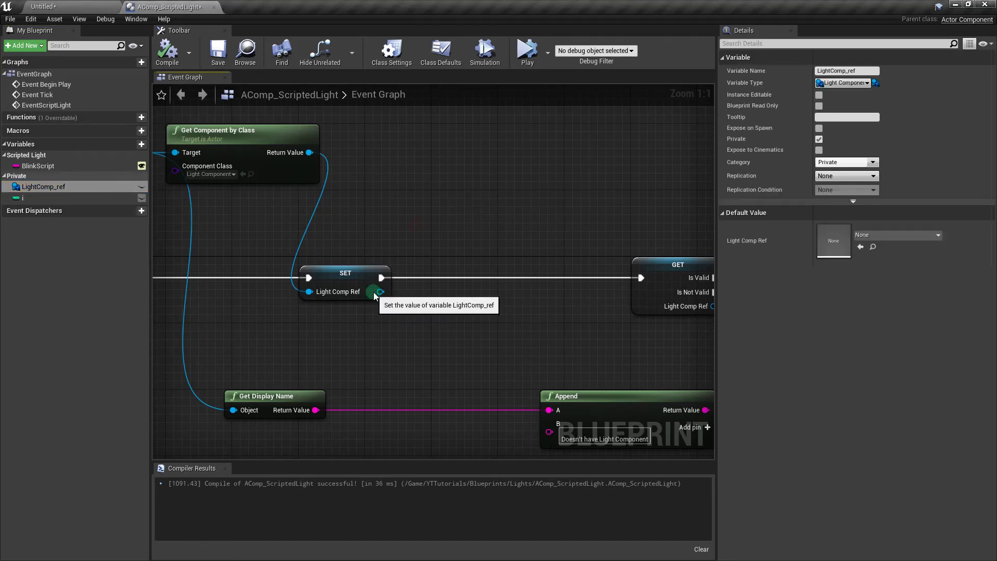
drag(381, 291, 466, 235)
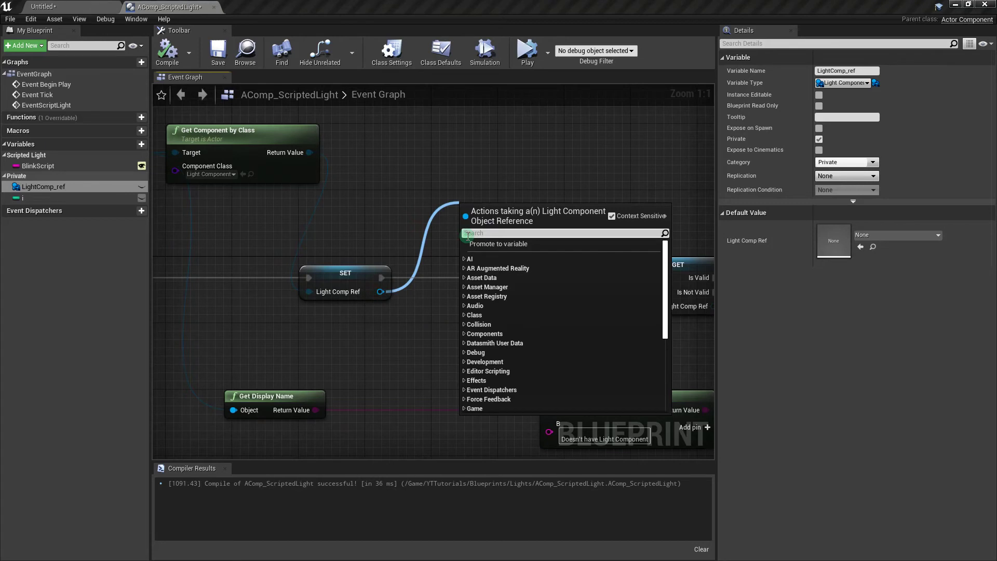
text(get int)
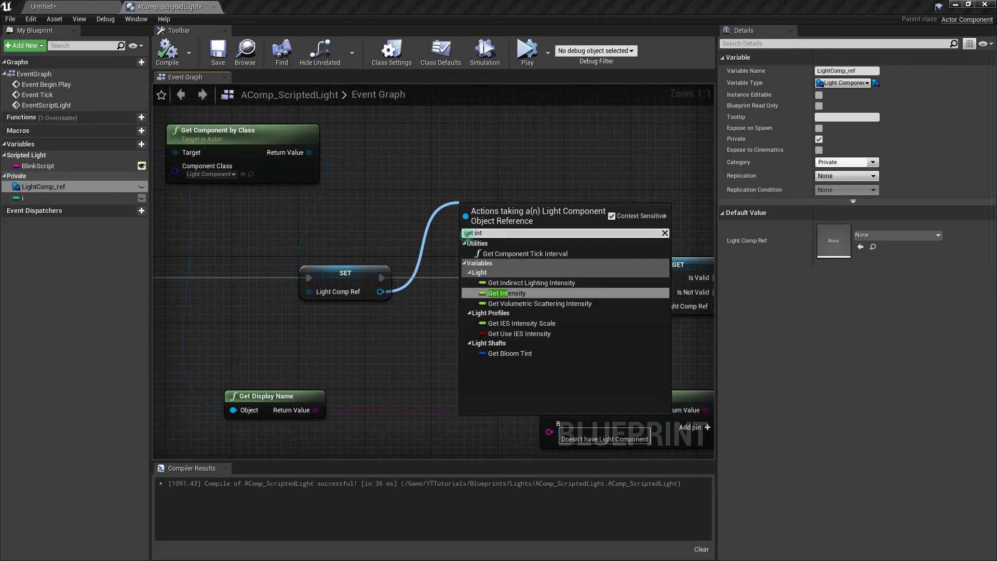
key(Return)
drag(498, 213, 346, 317)
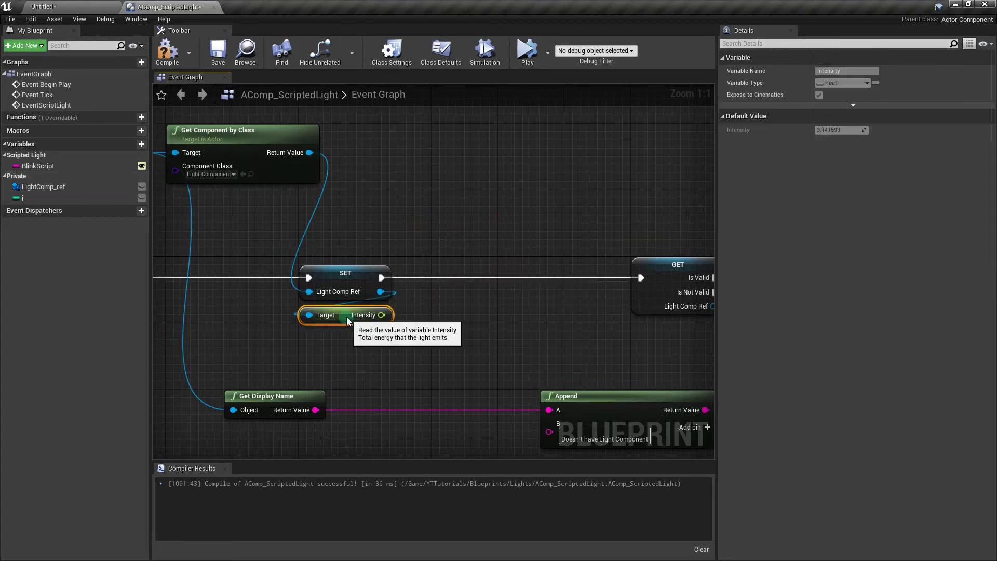
drag(381, 323, 456, 329)
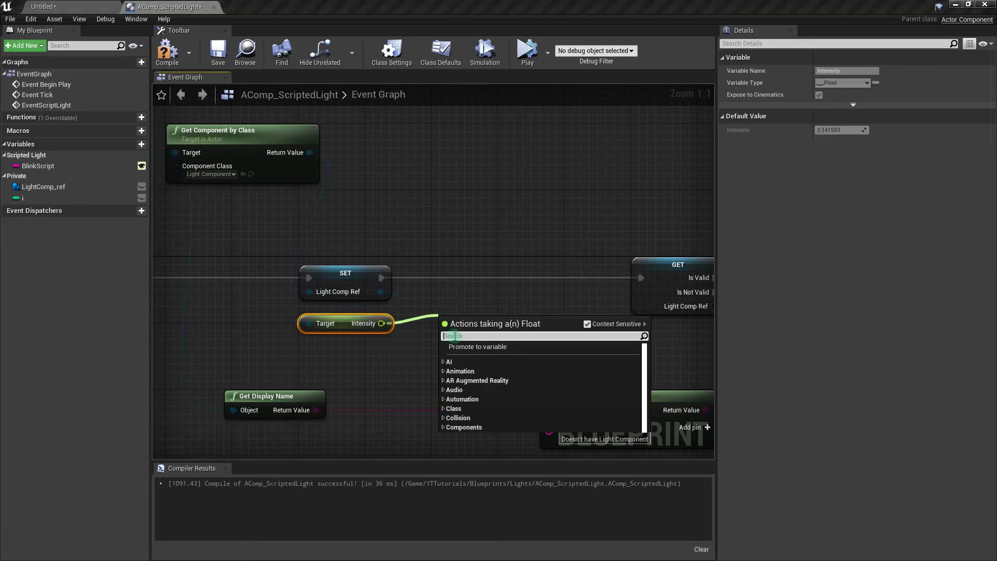
click(466, 361)
text(def_Intensity)
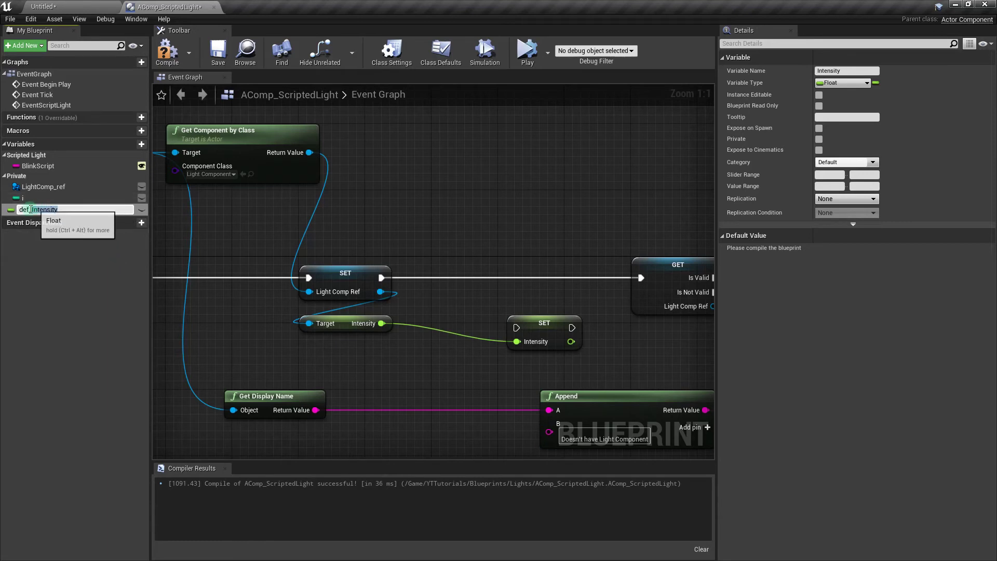
Wire the def_Intensity SET between the Light Comp Ref SET and the Is Valid check
drag(553, 335, 472, 285)
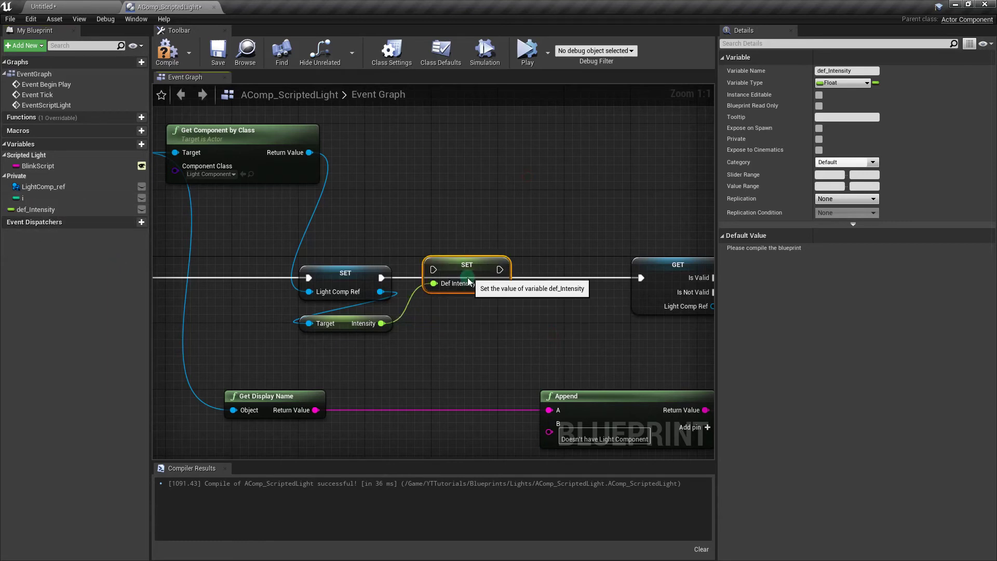
drag(381, 278, 442, 278)
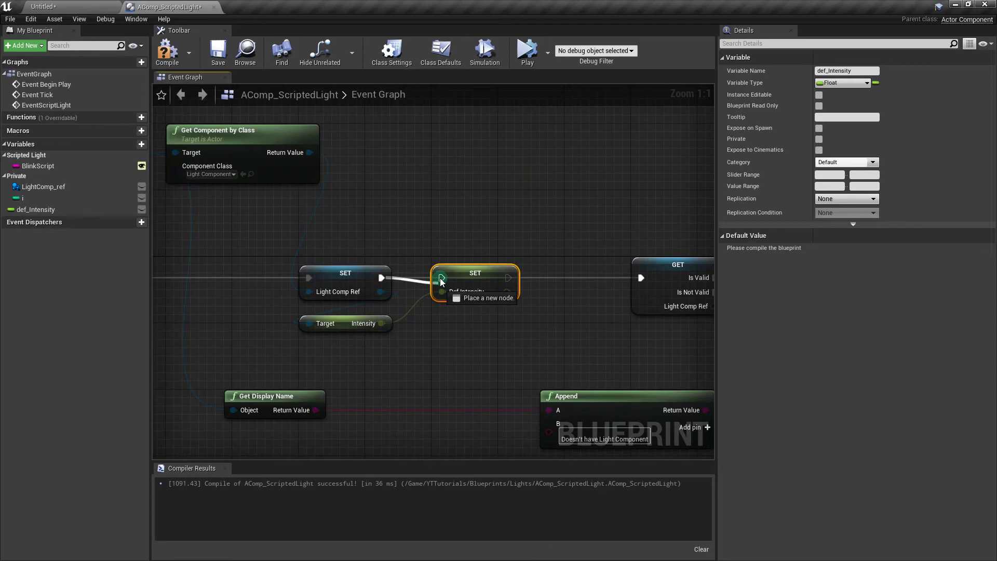
drag(508, 278, 642, 278)
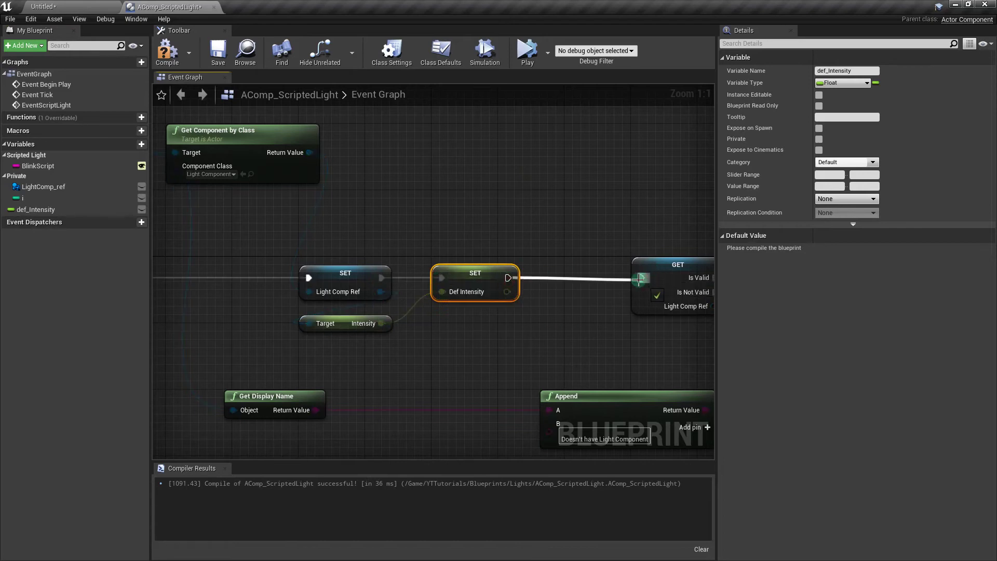
scroll(584, 328, down, 3)
right_drag(581, 326, 557, 148)
Connect a def_Intensity getter to Set Intensity's New Intensity, placed below the node
scroll(526, 307, up, 3)
right_drag(585, 381, 586, 272)
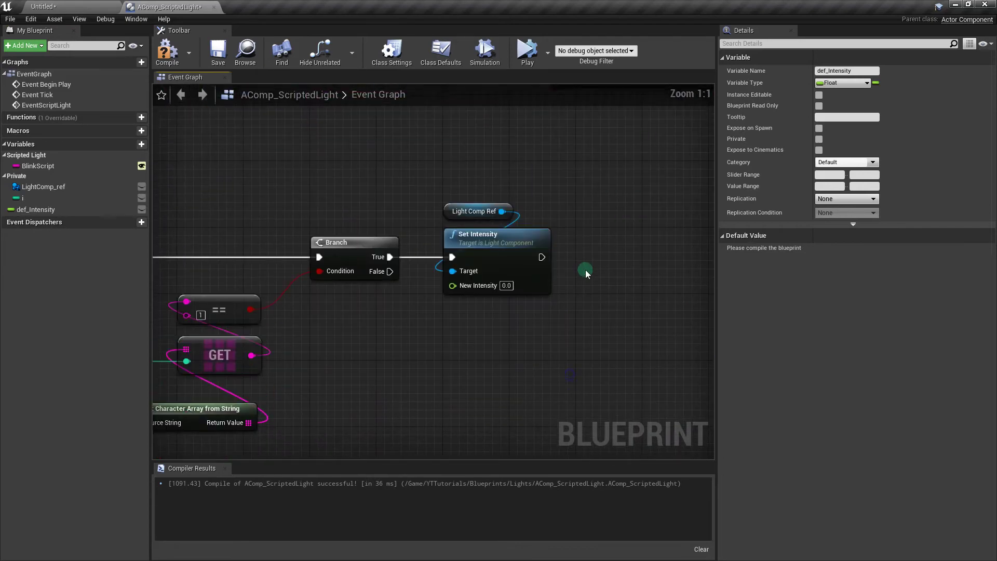
mouse_move(35, 210)
mouse_down()
mouse_move(445, 338)
mouse_move(452, 286)
mouse_move(506, 314)
mouse_up()
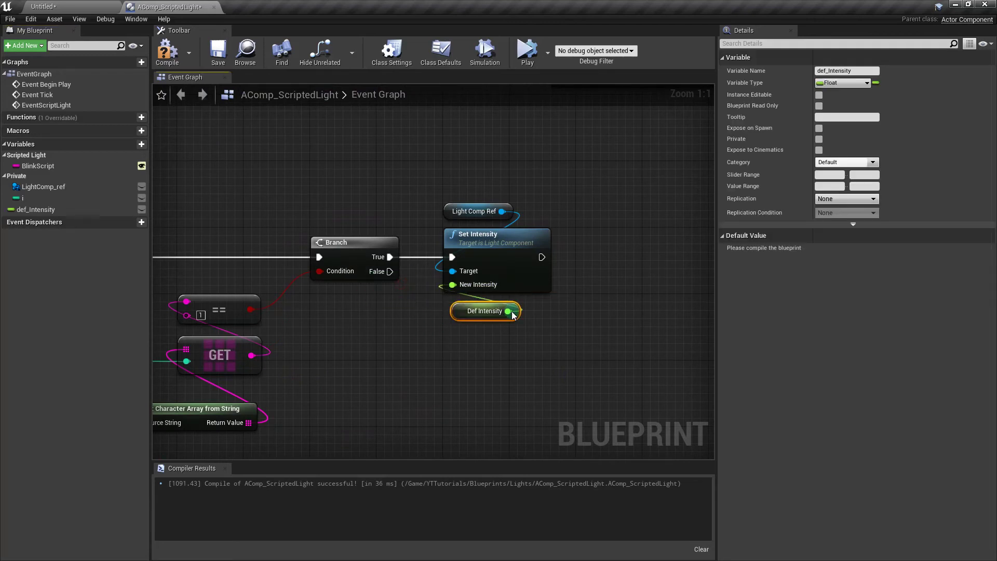
right_drag(401, 180, 378, 222)
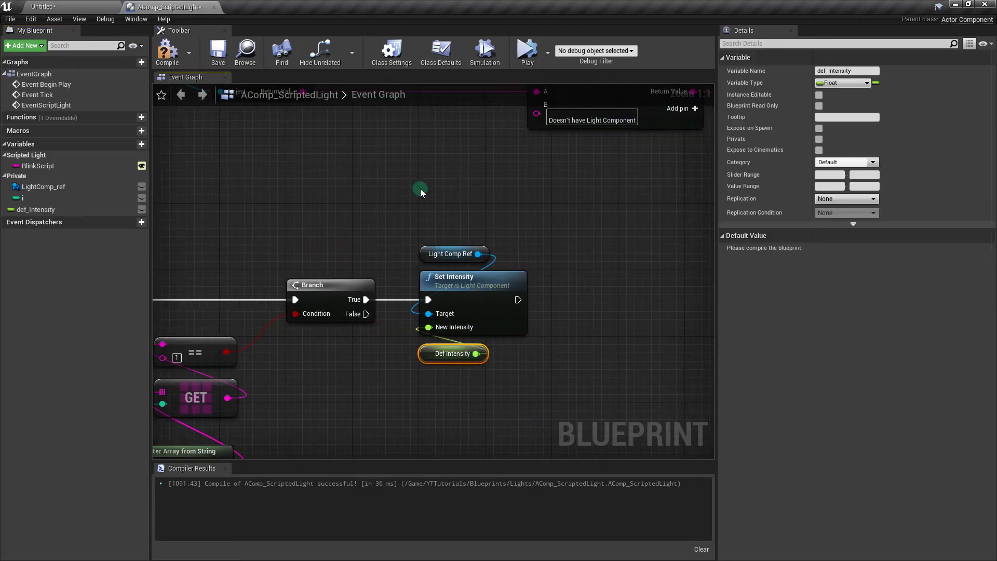
Compile the blueprint and check the level before returning to the Branch area
click(167, 53)
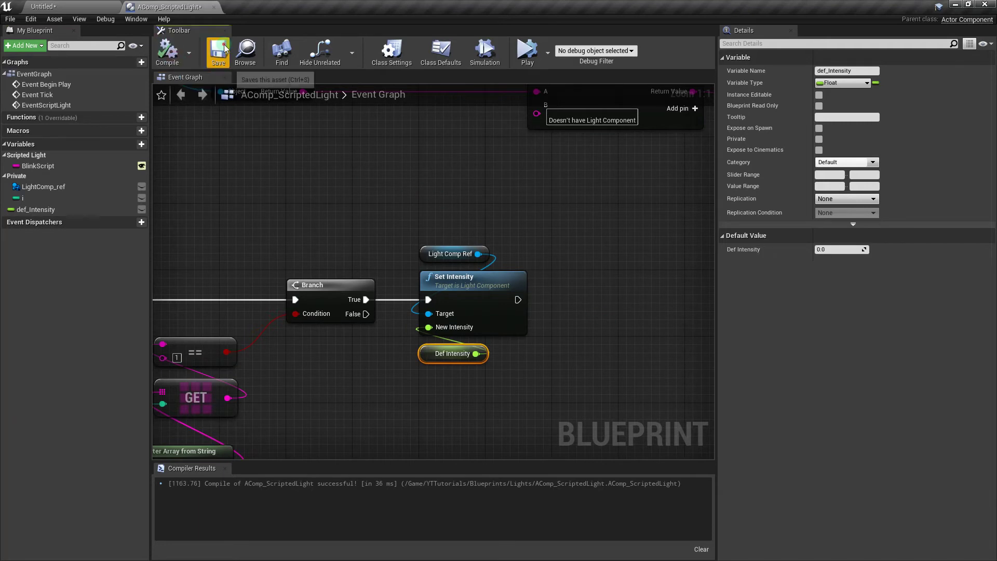
click(92, 6)
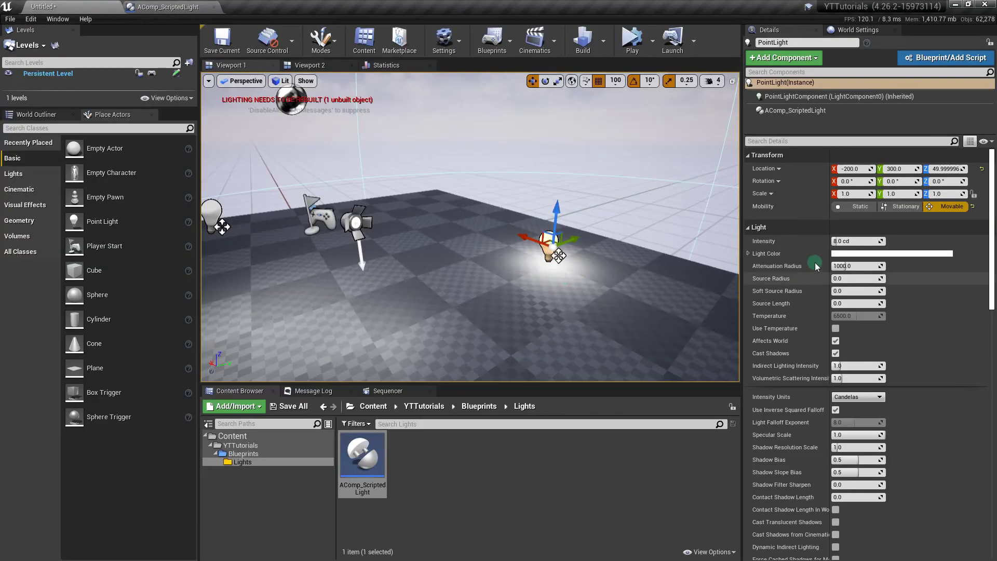
click(168, 7)
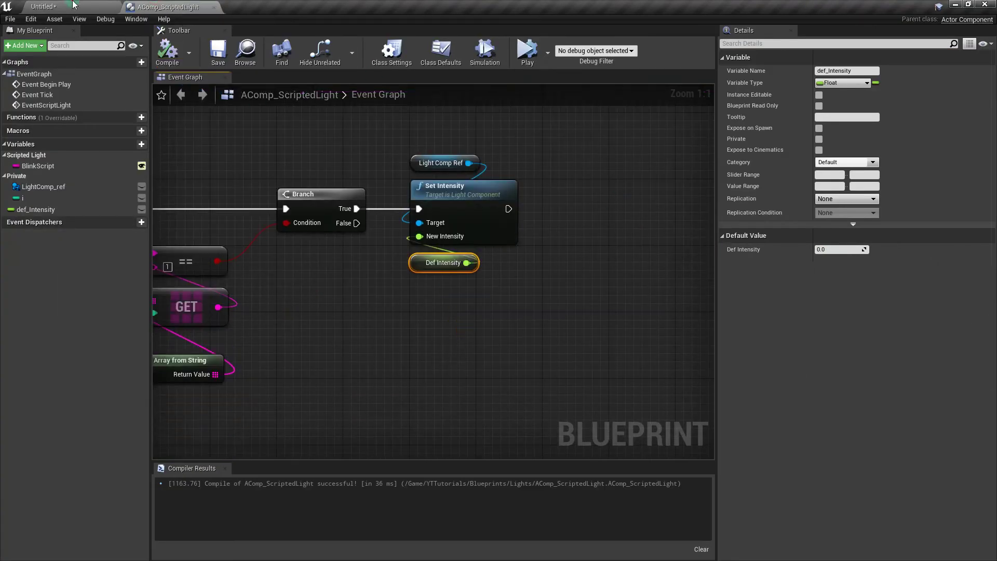
click(73, 6)
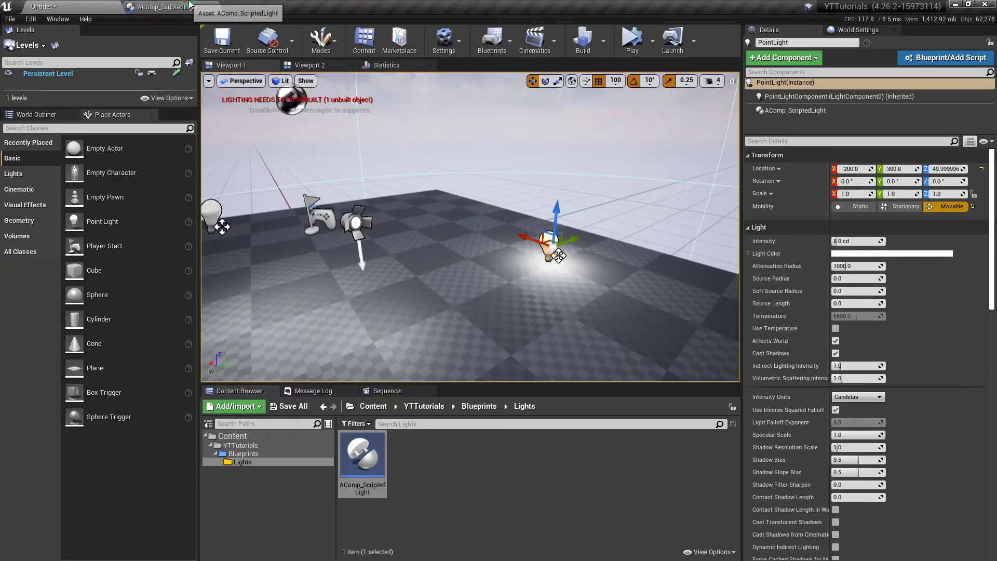
click(186, 4)
right_drag(347, 133, 321, 195)
right_drag(536, 340, 392, 329)
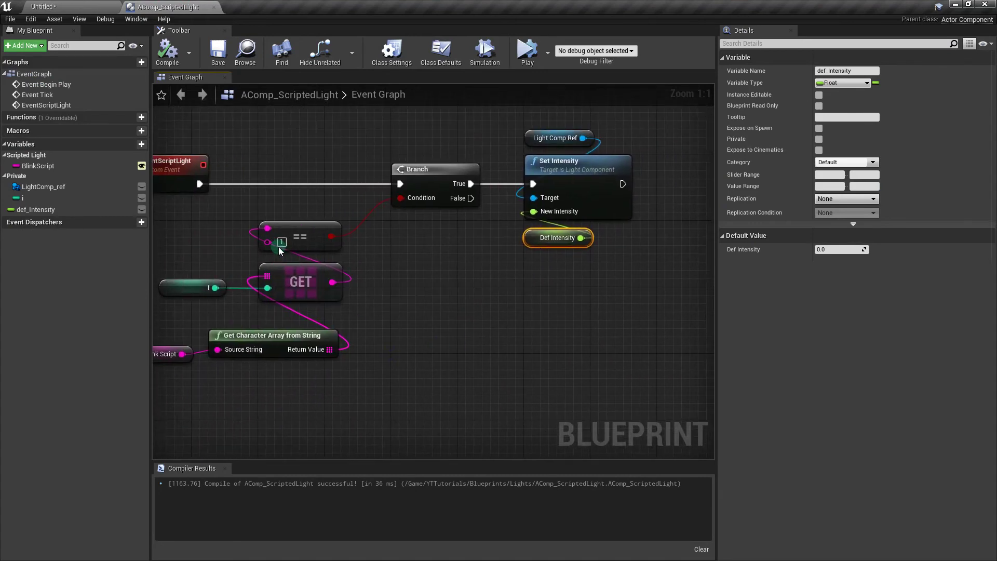
Try pulling a wire from the Branch False output, then dismiss the node choices
right_drag(279, 251, 204, 257)
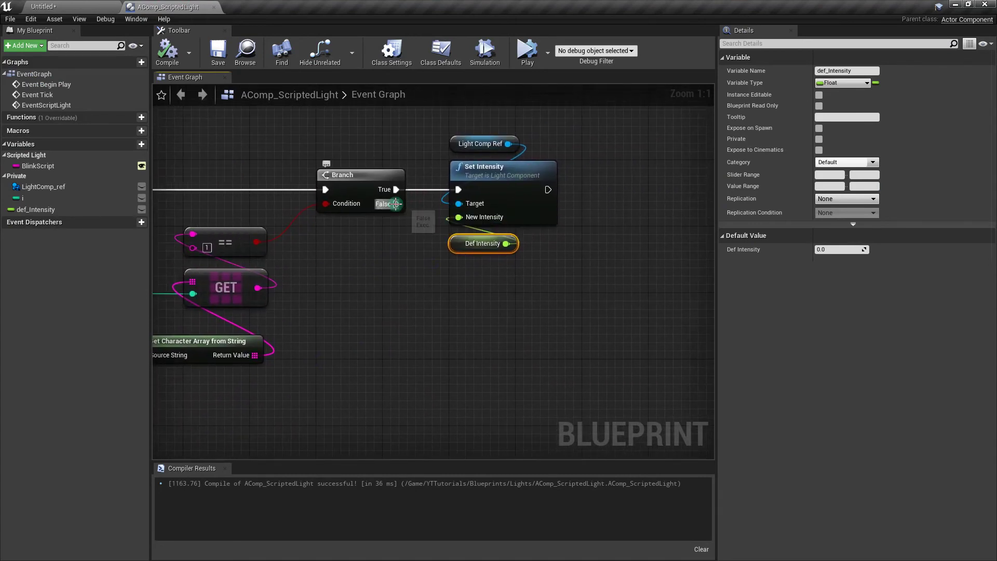
drag(396, 204, 379, 255)
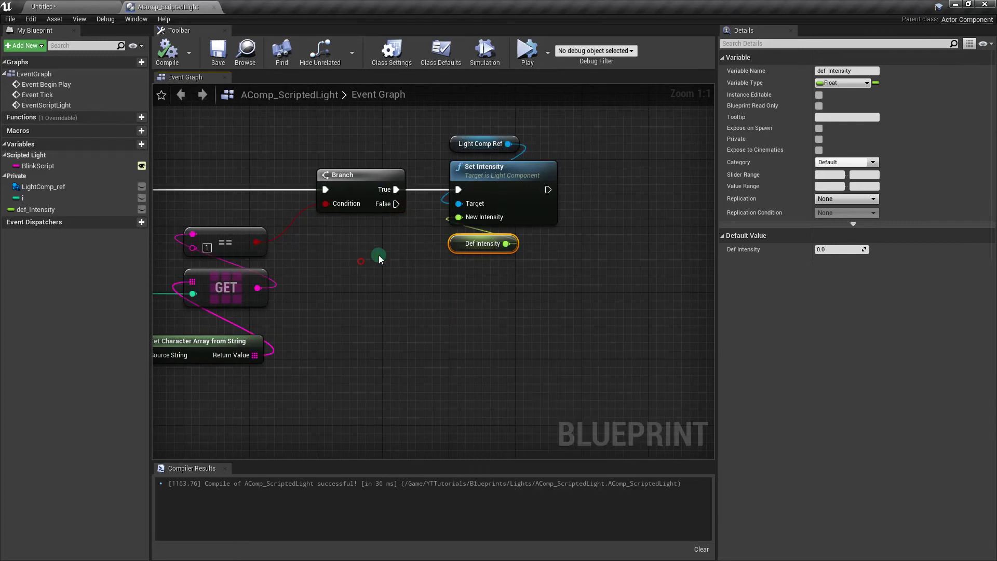
drag(396, 204, 470, 330)
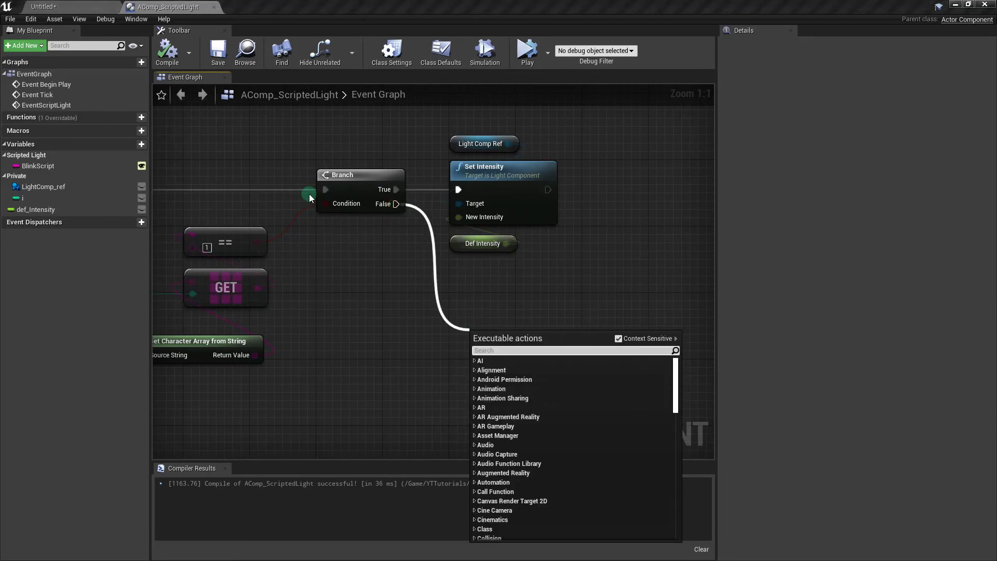
click(384, 288)
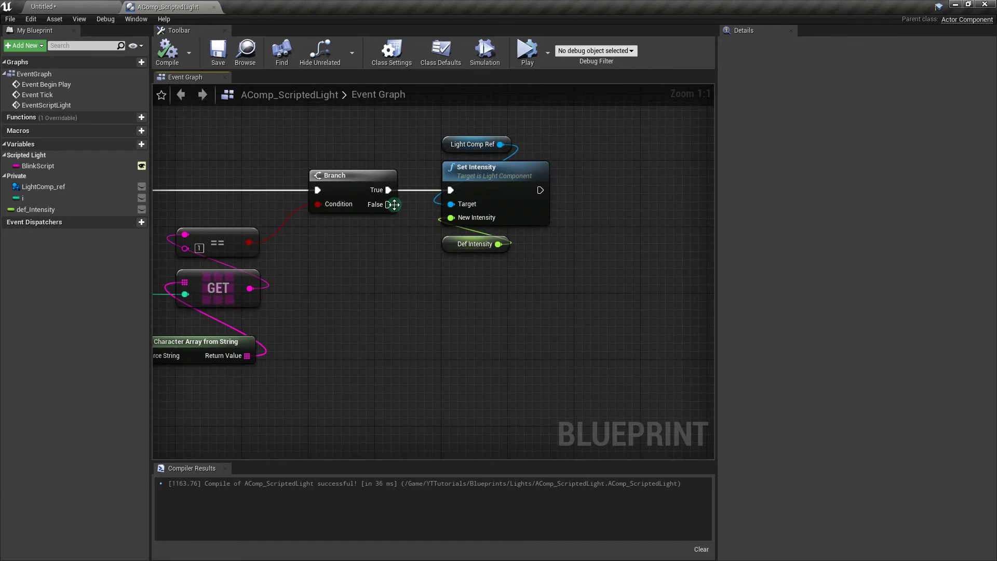
drag(425, 293, 436, 318)
click(551, 263)
Duplicate Light Comp Ref and Set Intensity and place the copy below the originals
drag(448, 140, 546, 242)
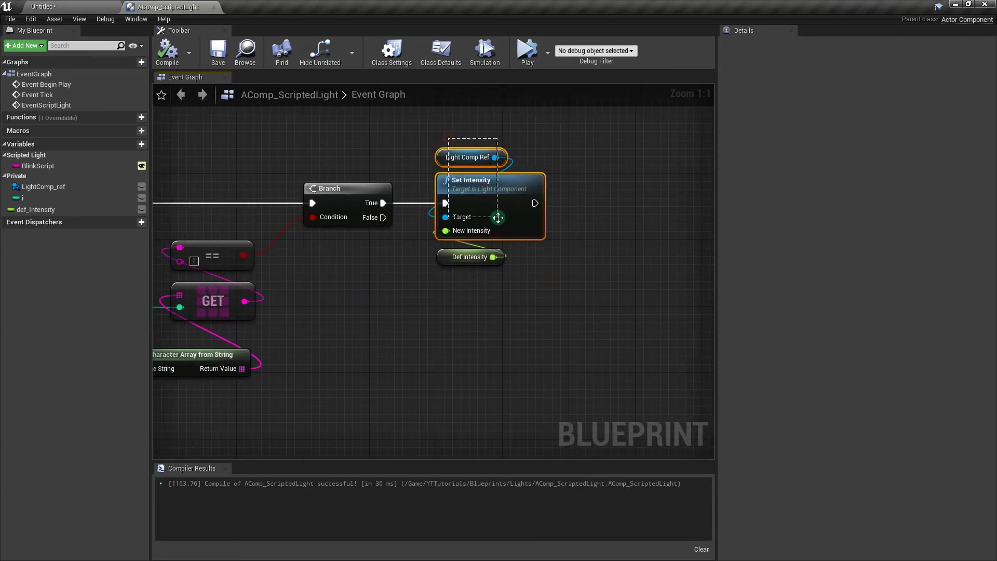
key(ctrl+c)
key(ctrl+v)
drag(532, 336, 494, 321)
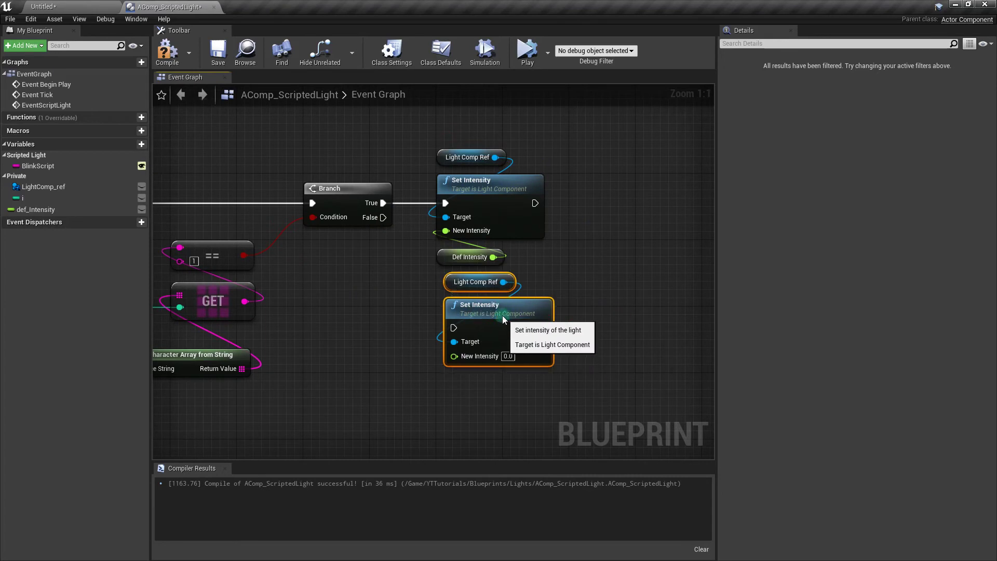
drag(383, 217, 447, 334)
Wire Branch False into the copied Set Intensity, which has New Intensity 0.0
mouse_move(622, 306)
right_down()
mouse_move(588, 276)
mouse_move(583, 292)
mouse_move(554, 261)
right_up()
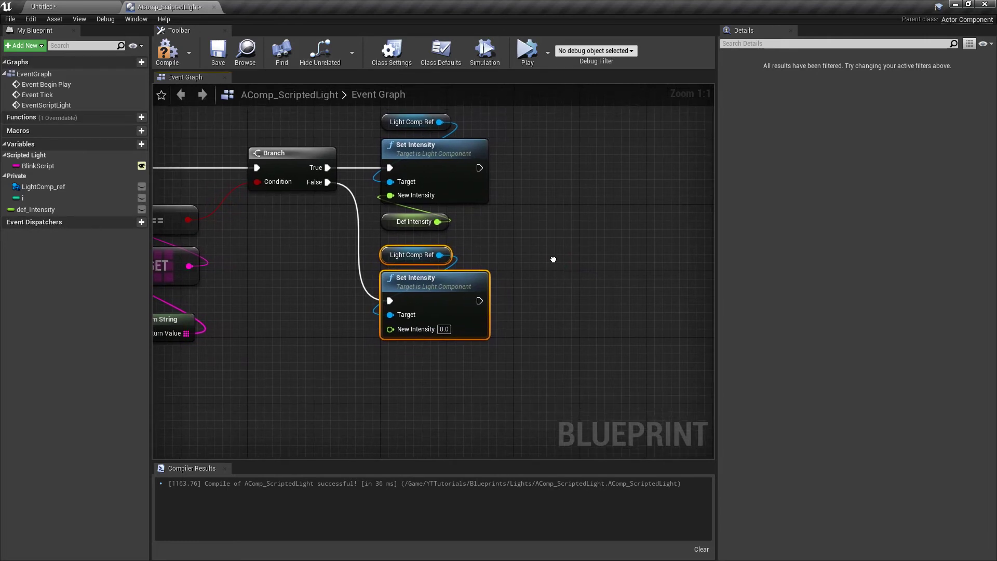
mouse_move(593, 232)
right_down()
mouse_move(588, 274)
mouse_move(558, 290)
right_up()
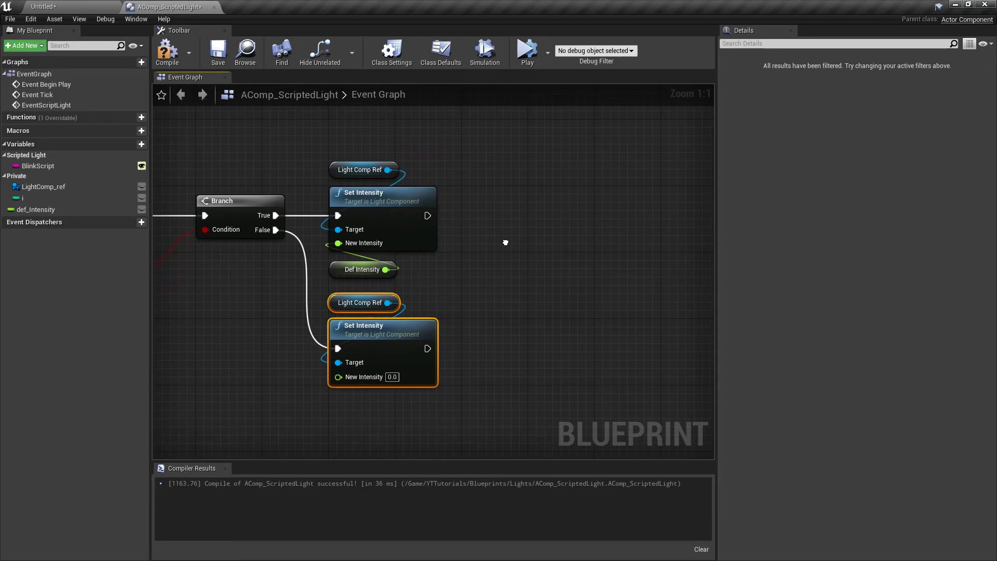
right_drag(529, 257, 503, 266)
click(480, 323)
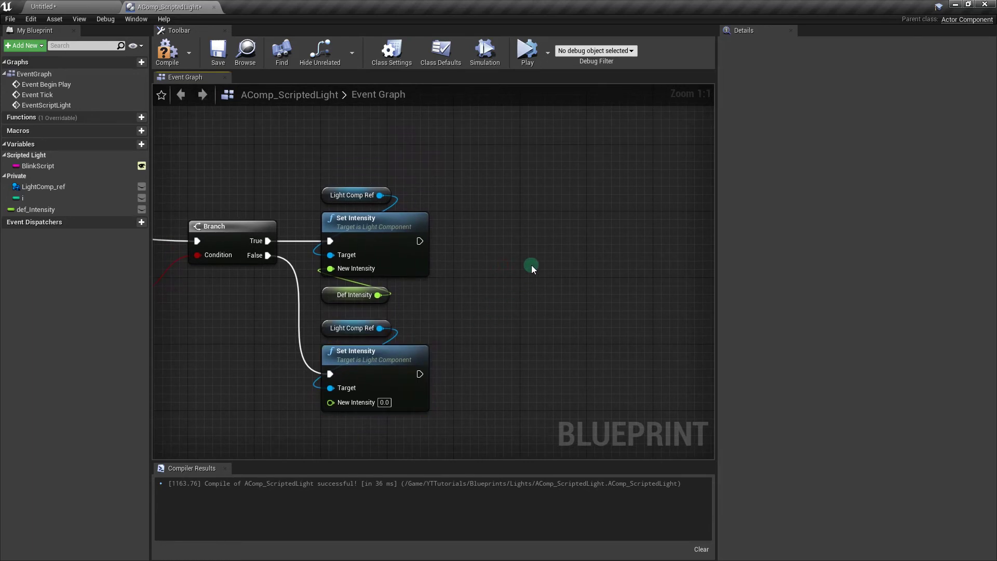
right_drag(530, 267, 515, 262)
Add a Delay node lined up with the upper Set Intensity and run it after it
click(505, 233)
drag(537, 249, 536, 228)
drag(404, 241, 511, 228)
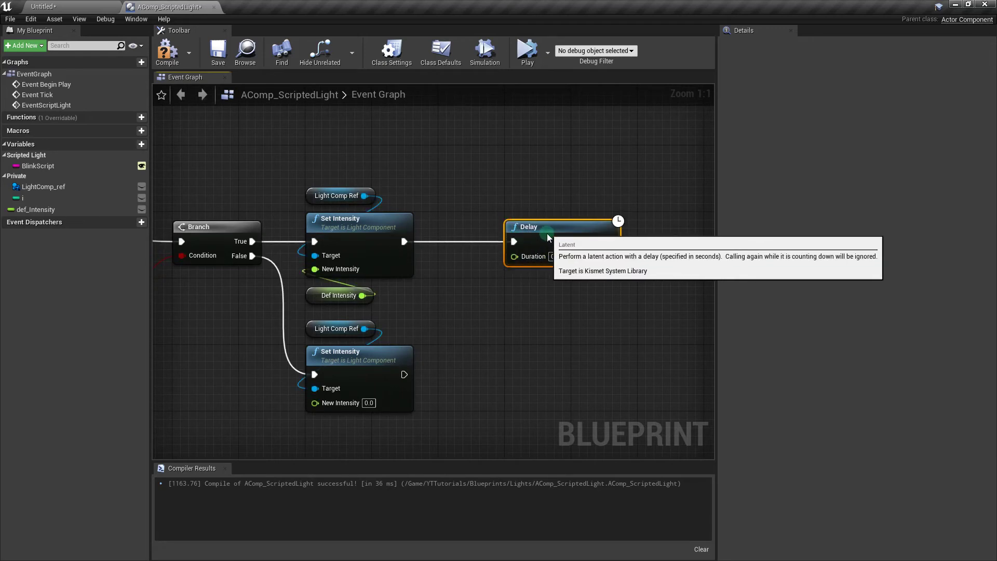
scroll(525, 205, down, 3)
right_drag(479, 171, 574, 194)
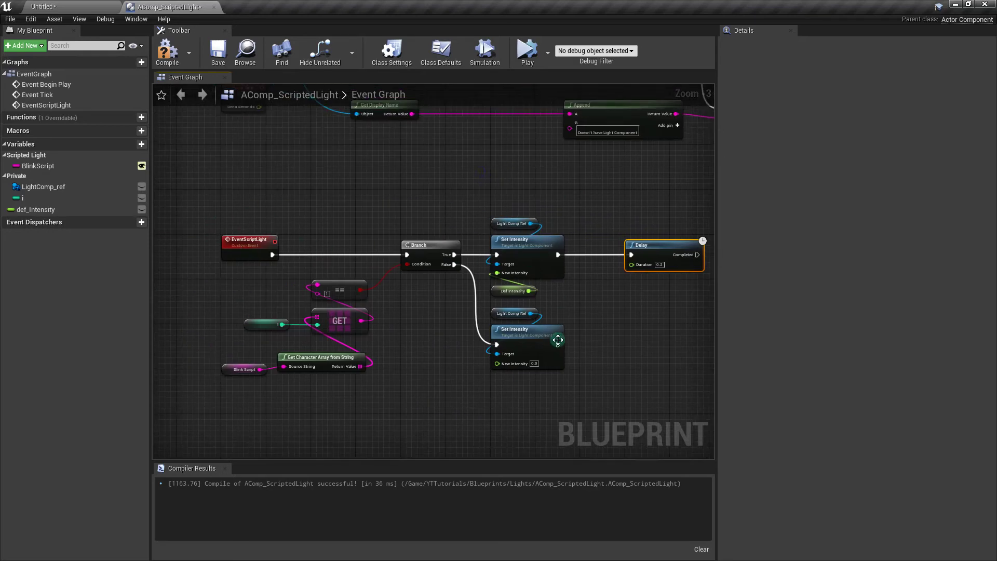
right_drag(327, 179, 285, 222)
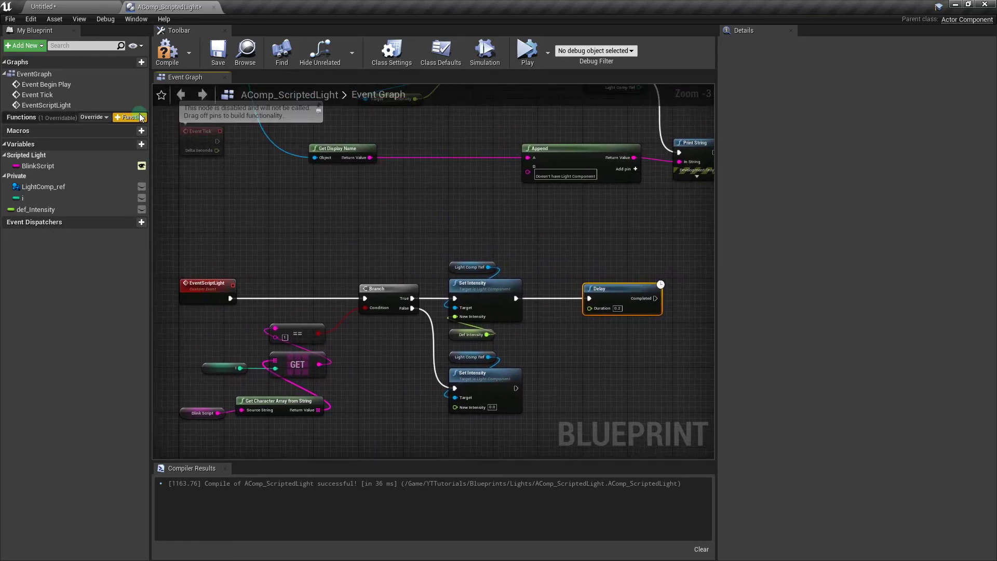
Promote the Delay's 0.2 Duration to a new float variable
mouse_move(141, 119)
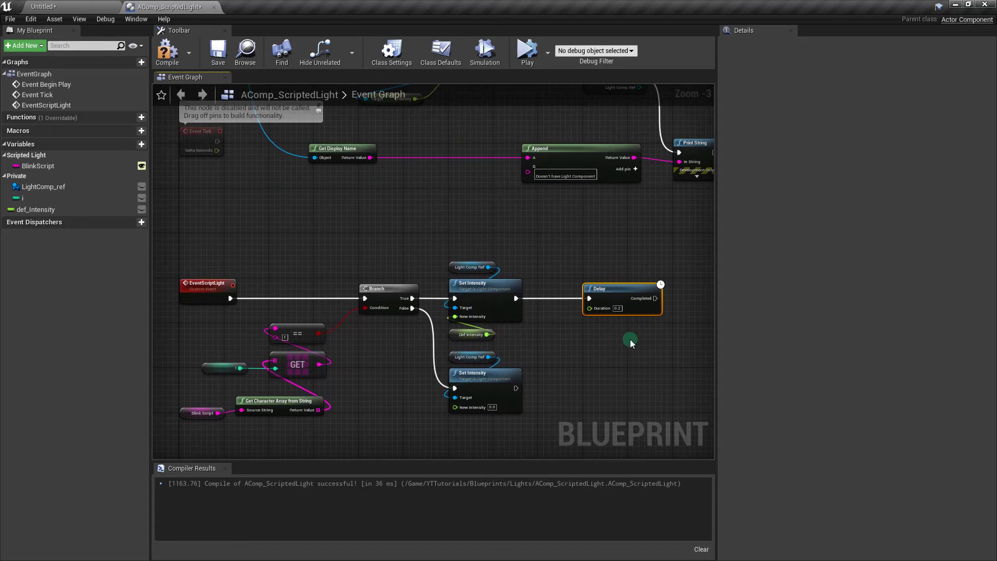
scroll(538, 304, up, 2)
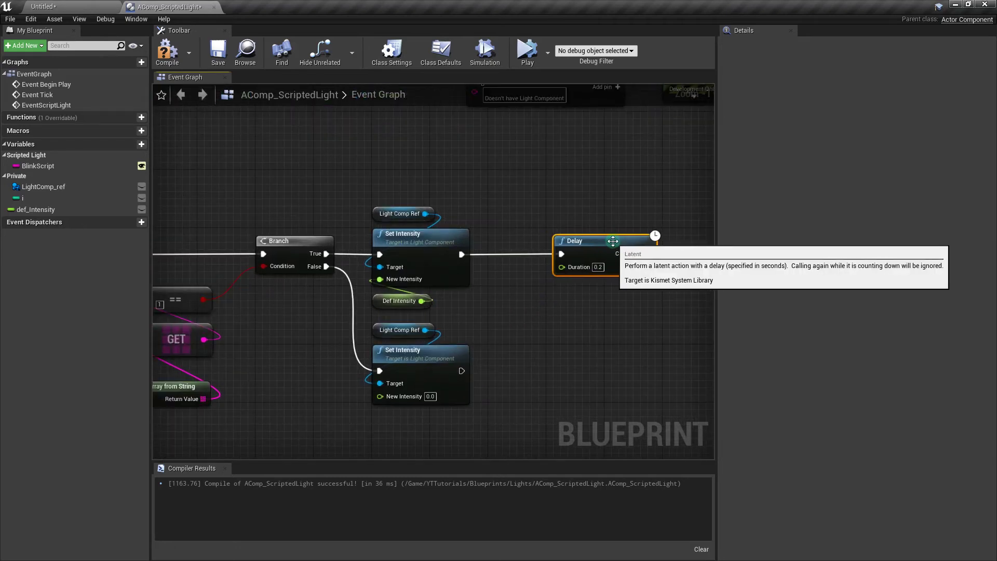
right_drag(576, 312, 501, 259)
scroll(501, 260, up, 1)
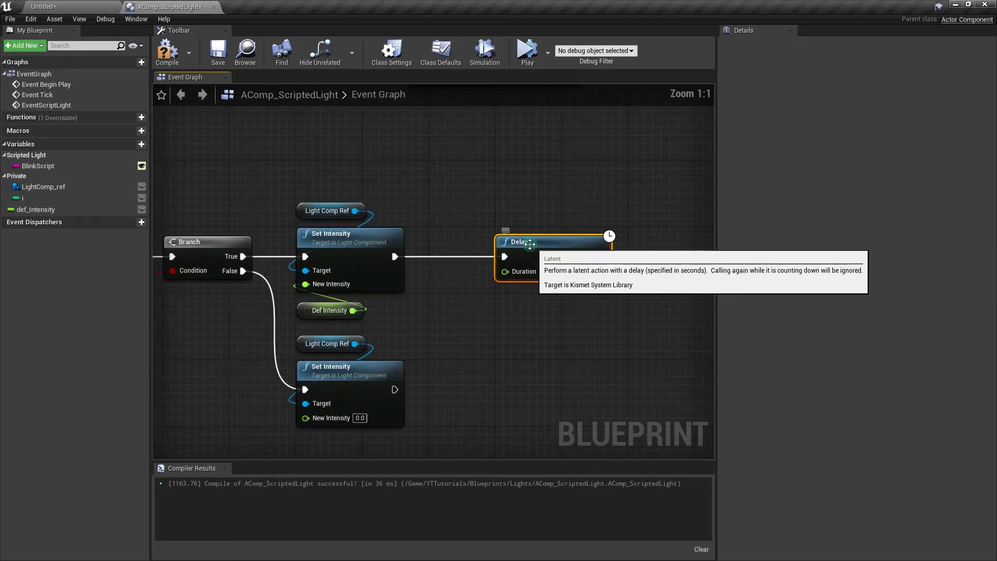
drag(491, 195, 491, 196)
click(516, 223)
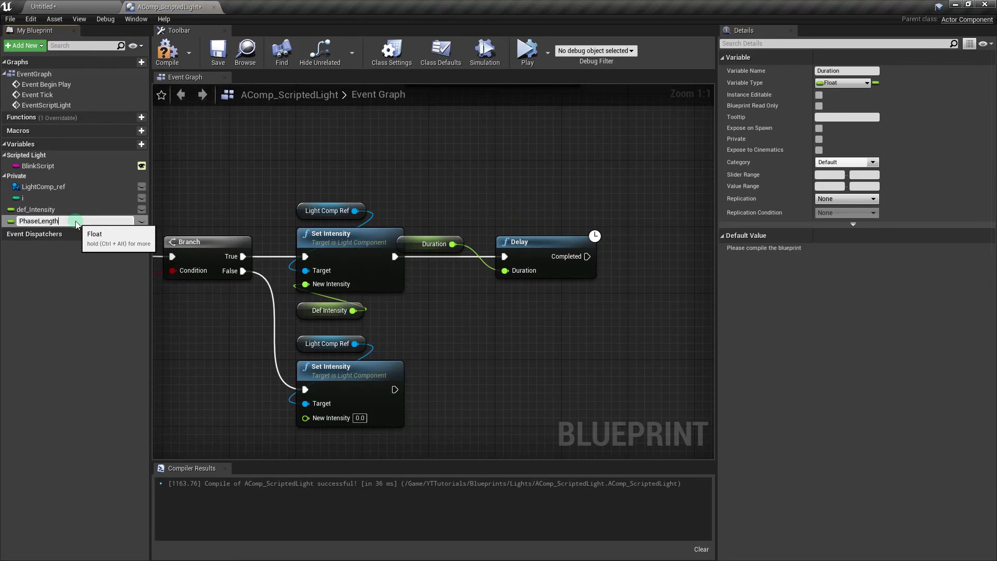
Name the variable PhaseLength, make it Instance Editable, and put it in the ScriptedLight category
key(Return)
click(141, 221)
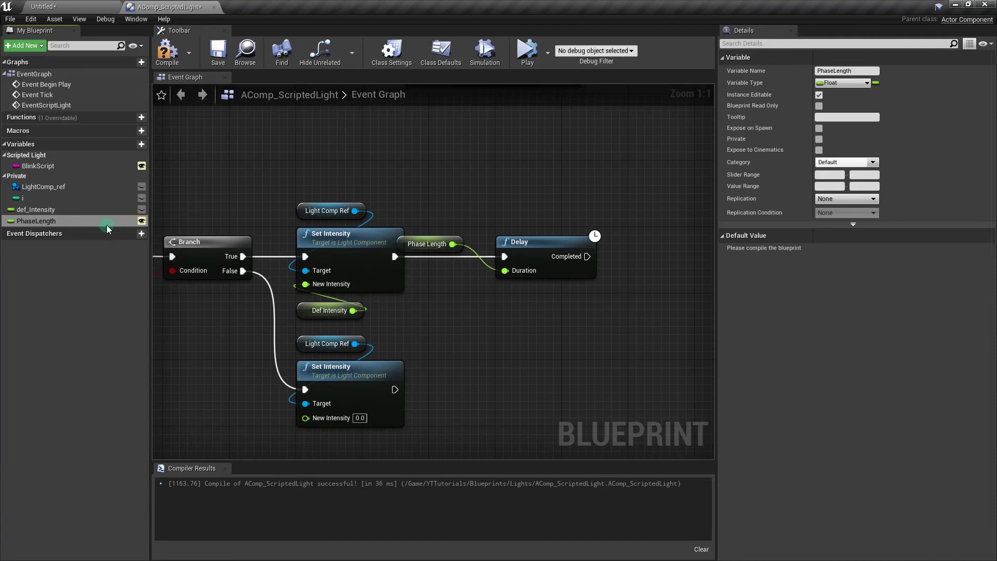
click(819, 140)
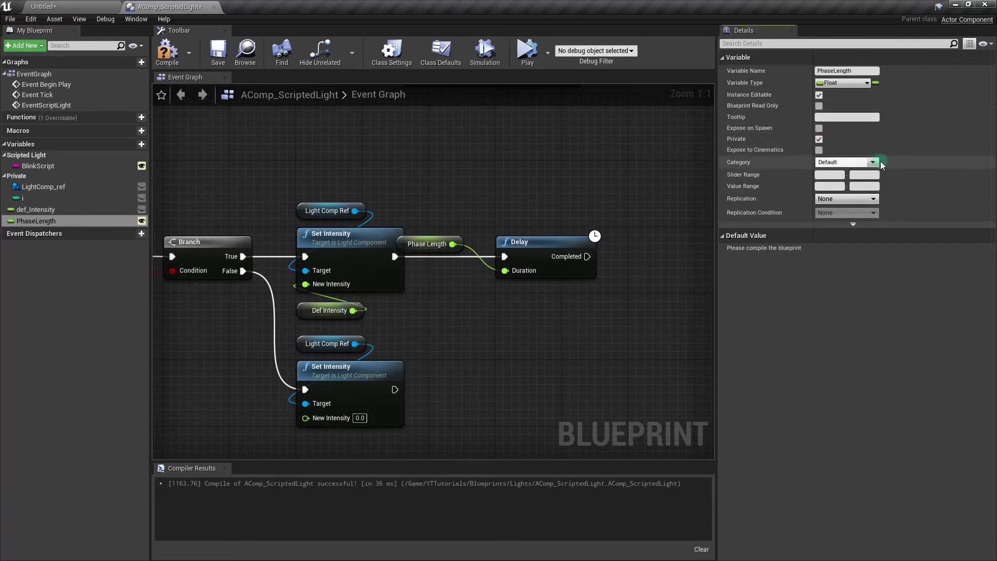
click(819, 139)
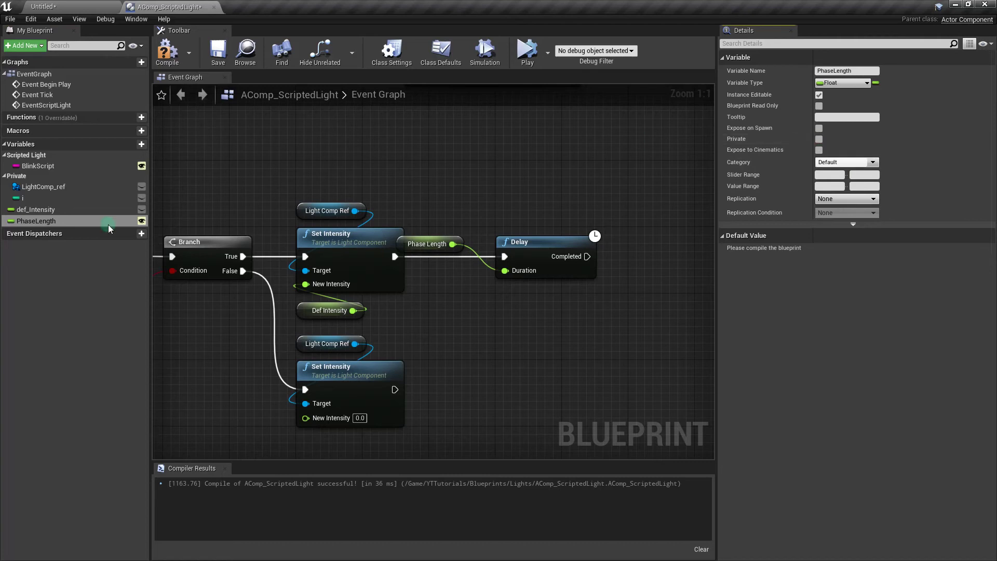
click(873, 162)
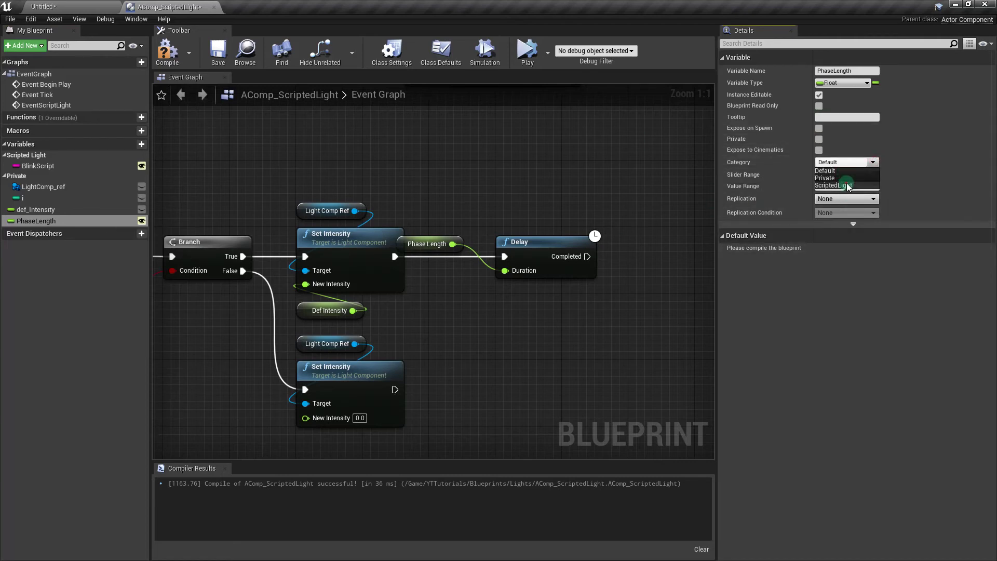
click(833, 185)
Place the Phase Length getter above the Delay and wire the lower Set Intensity into Delay
right_drag(587, 177, 525, 132)
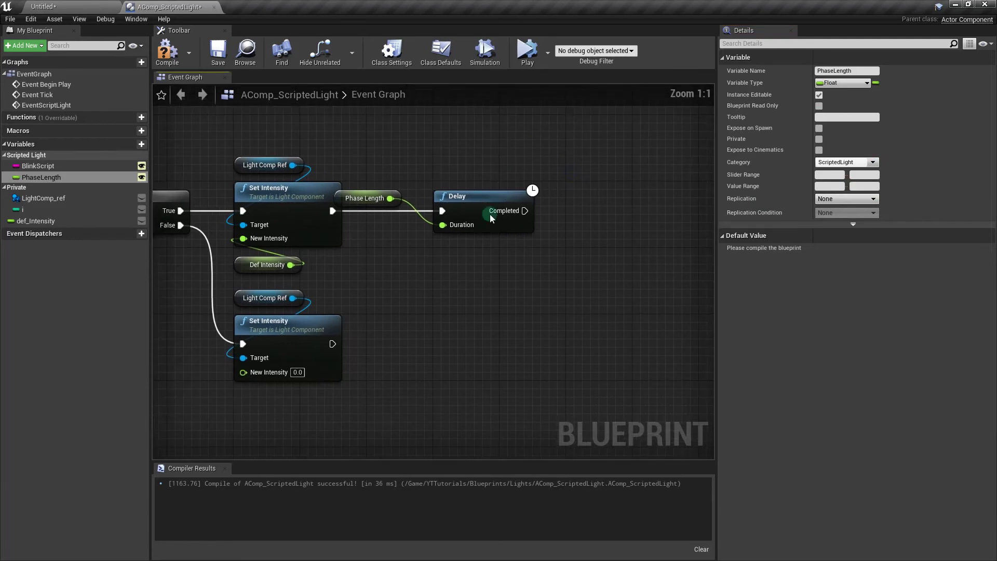
right_drag(491, 218, 437, 254)
drag(366, 198, 462, 174)
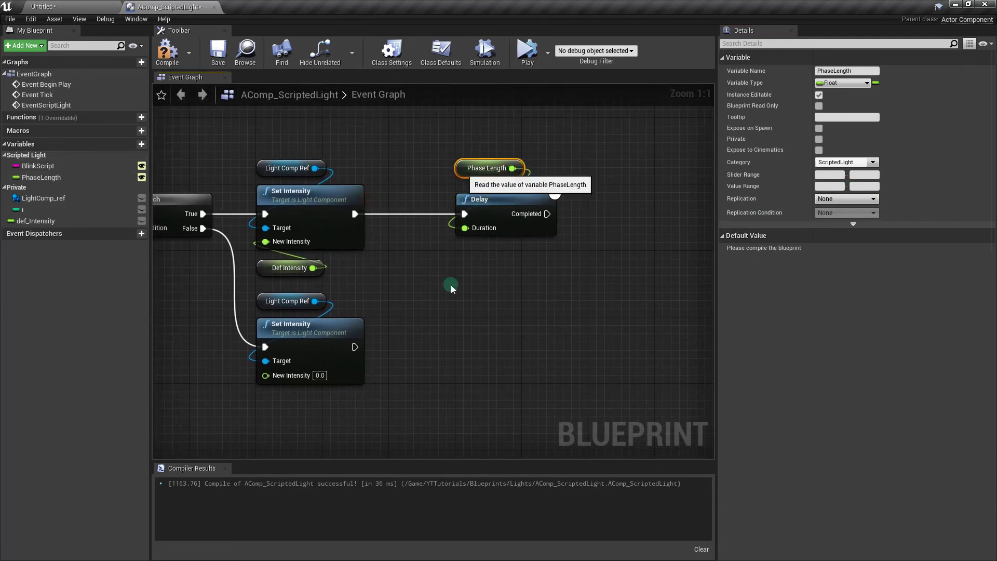
click(374, 326)
drag(354, 347, 466, 214)
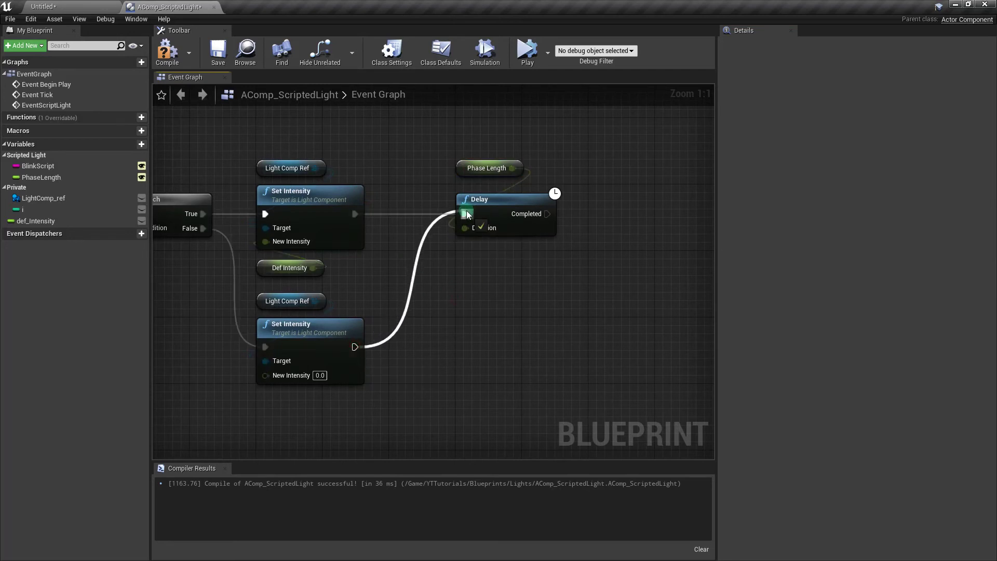
Compile the blueprint and confirm Phase Length's default value of 0.2
scroll(466, 214, down, 1)
right_drag(513, 312, 567, 311)
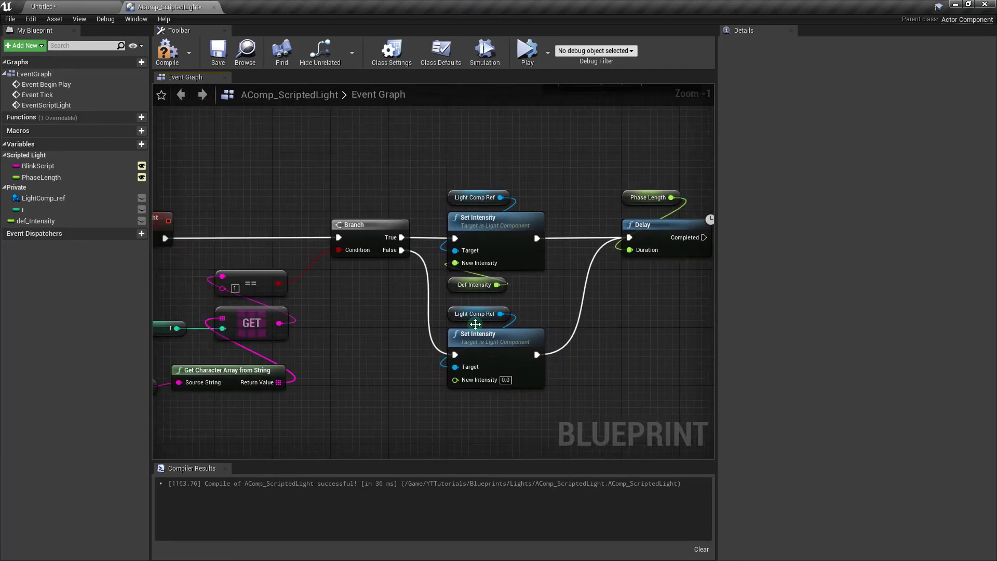
right_drag(475, 324, 463, 120)
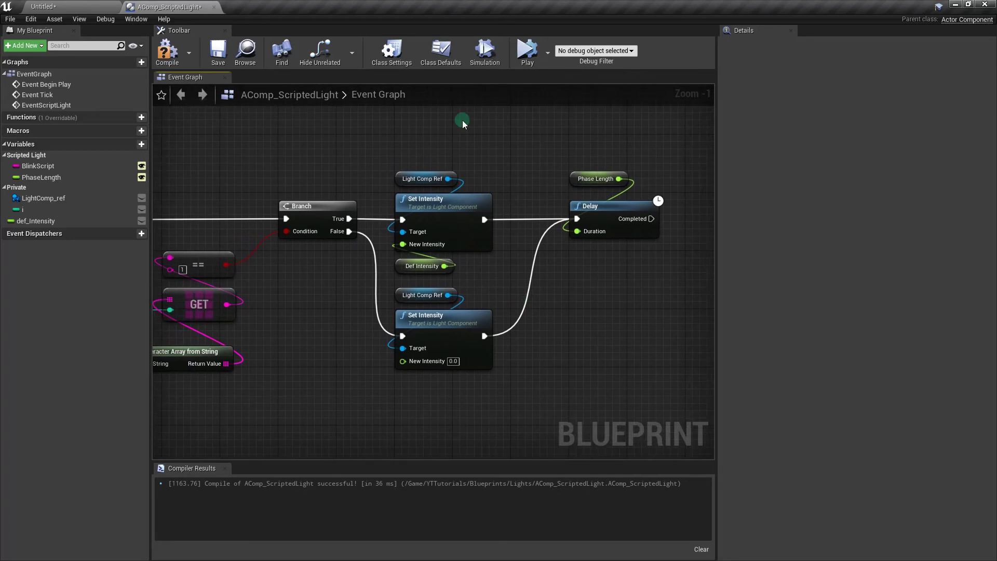
click(165, 52)
click(596, 178)
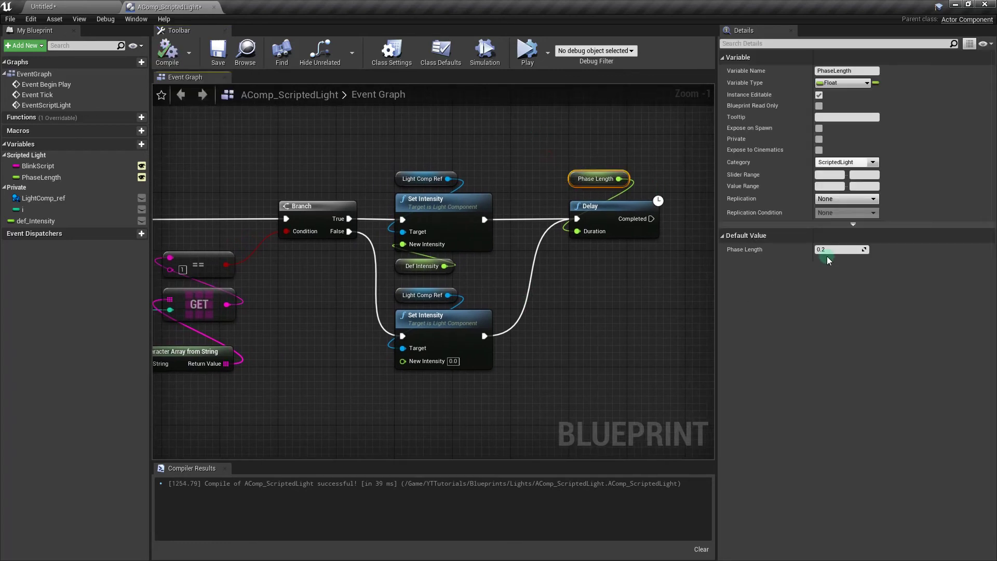
right_drag(571, 308, 621, 301)
scroll(341, 300, down, 1)
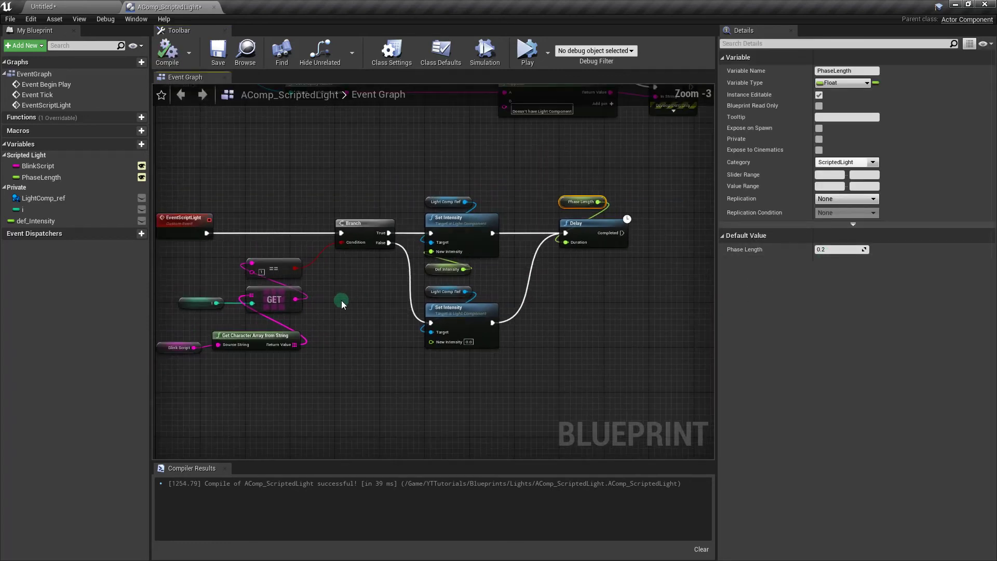
mouse_move(373, 281)
right_down()
mouse_move(317, 298)
mouse_move(387, 339)
right_up()
click(213, 346)
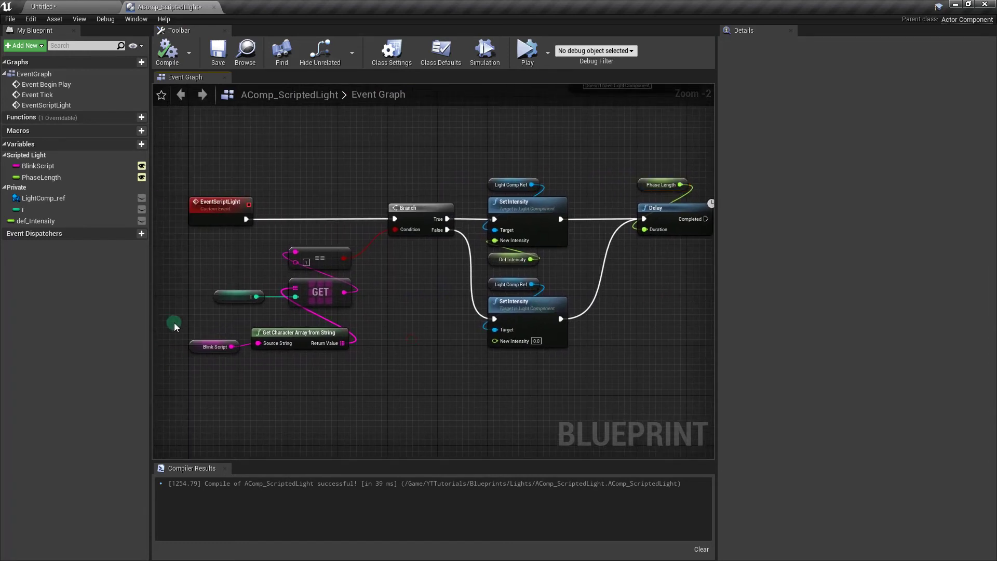
Overwrite the Blink Script default 110101011 with a new pattern beginning 1 and 0
right_drag(681, 339, 661, 337)
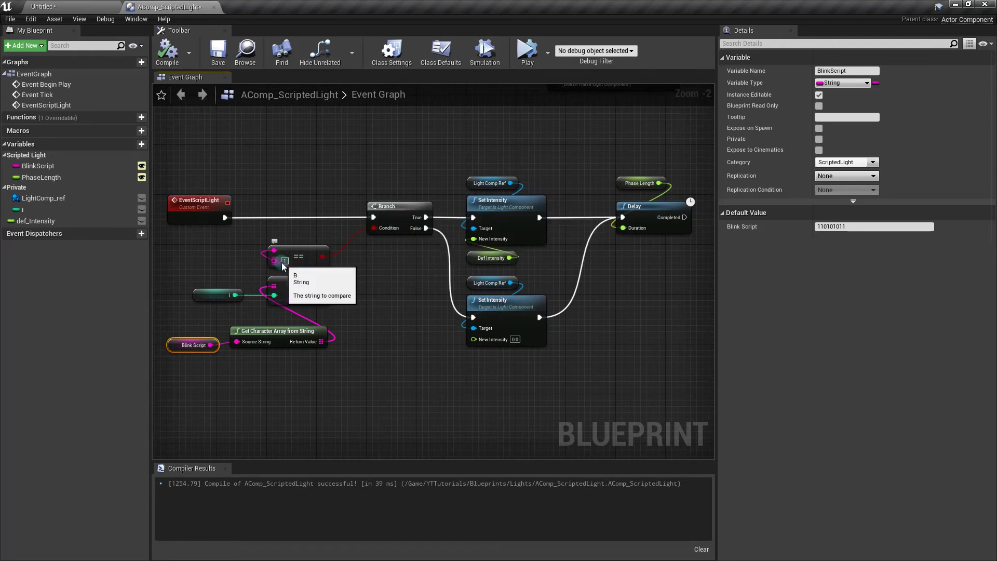
right_drag(496, 294, 473, 296)
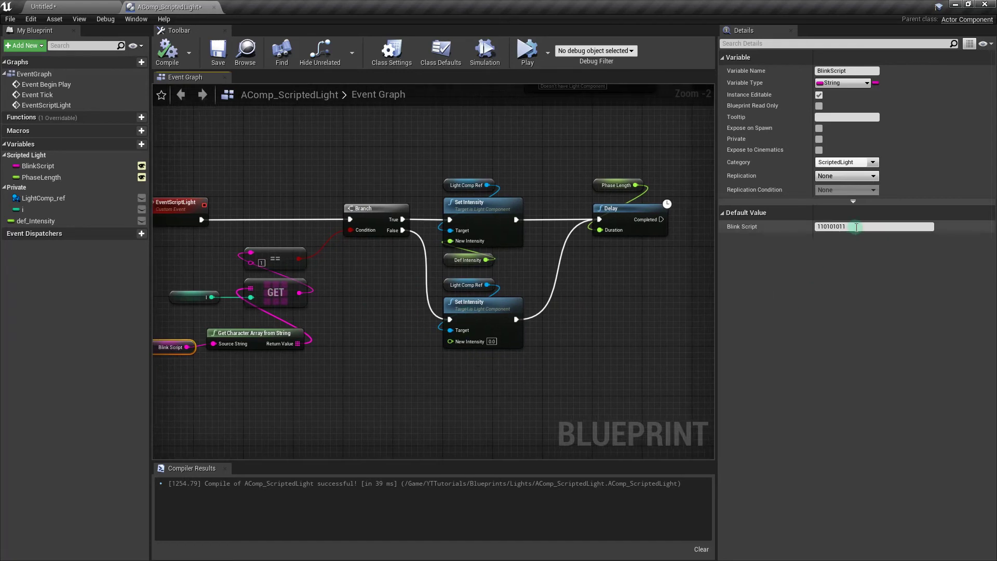
click(854, 227)
text(1)
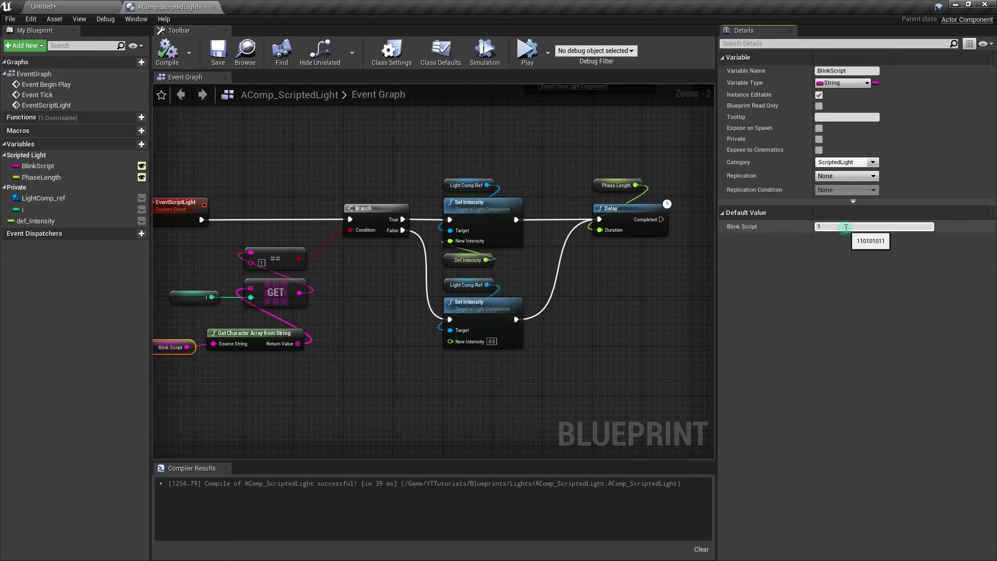
text(0000)
key(Return)
mouse_move(343, 299)
right_down()
mouse_move(360, 300)
mouse_move(341, 296)
right_up()
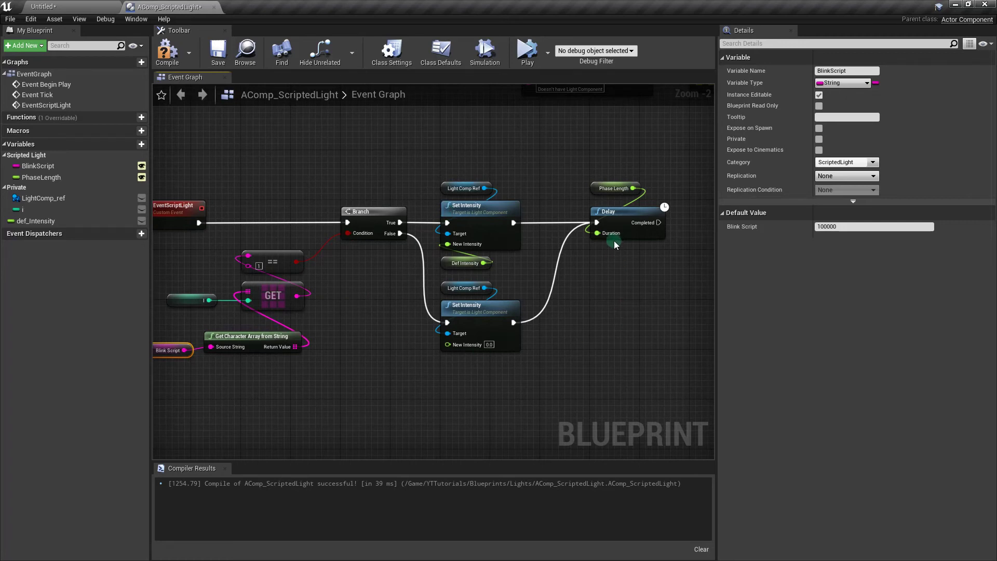
click(611, 188)
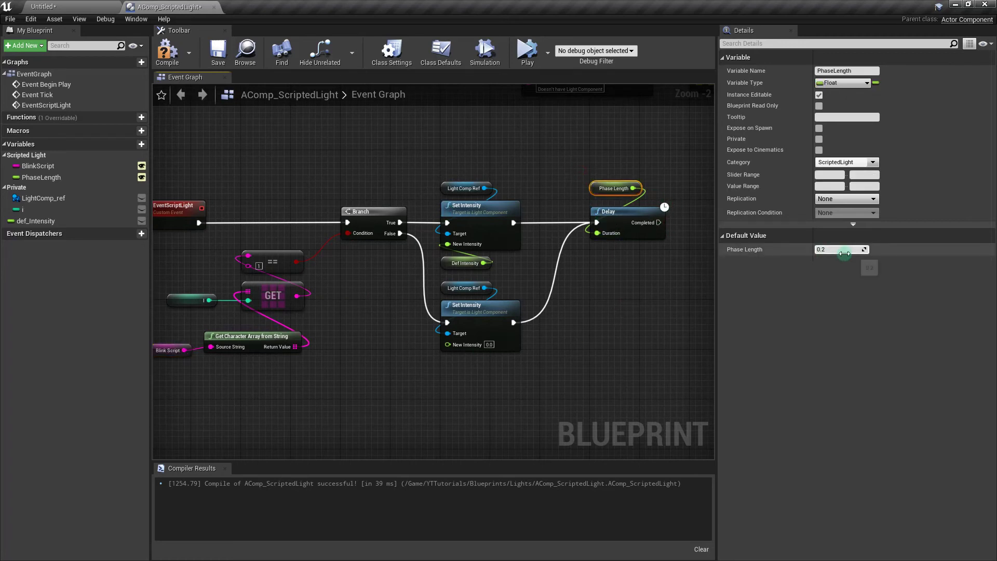
right_drag(603, 336, 612, 332)
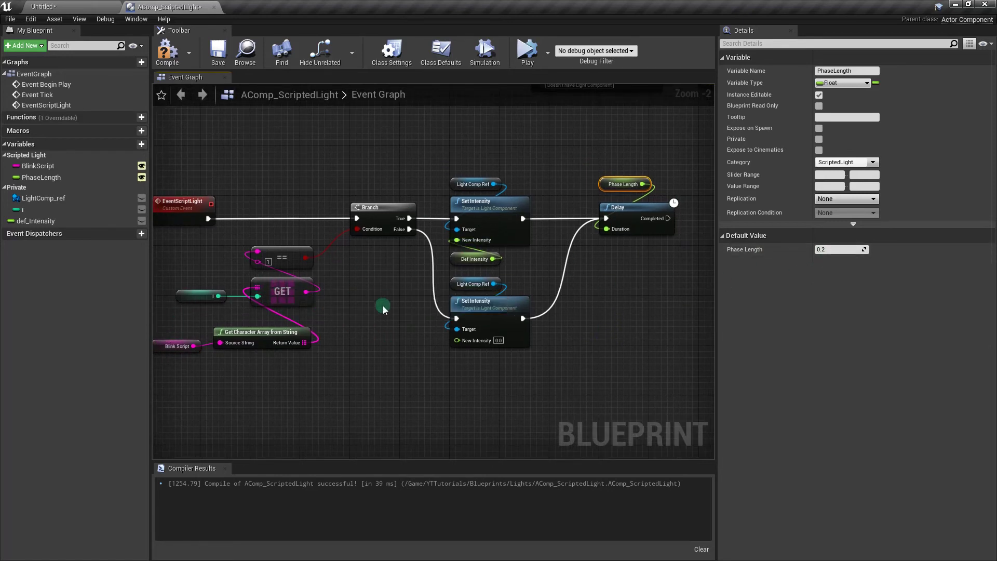
right_drag(383, 309, 391, 299)
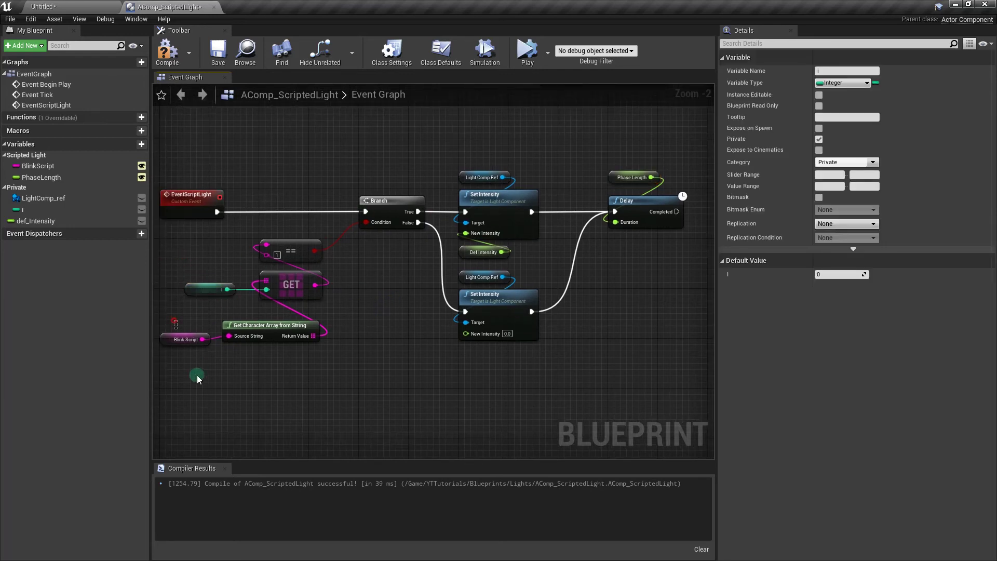
click(186, 339)
click(825, 227)
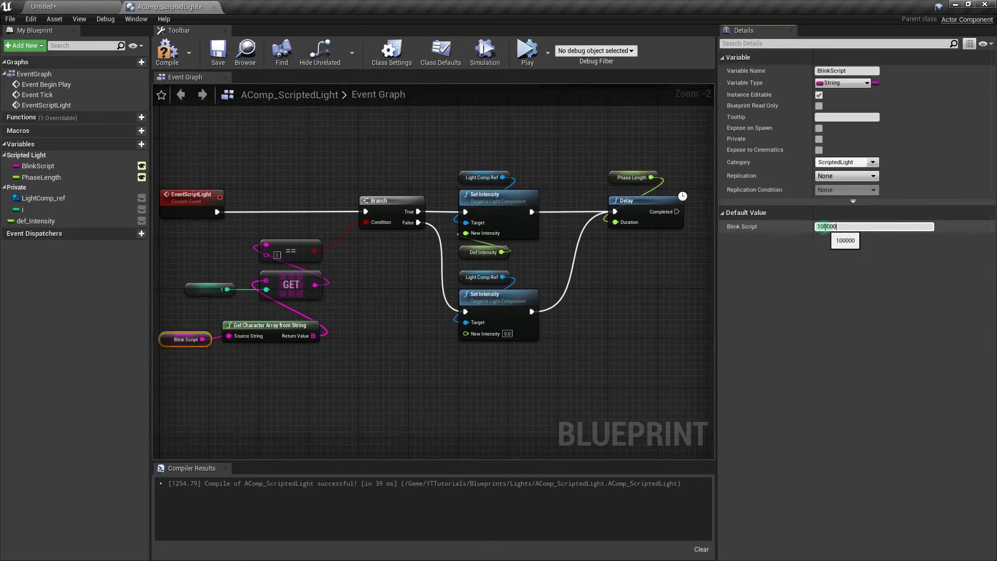
click(837, 227)
text(1)
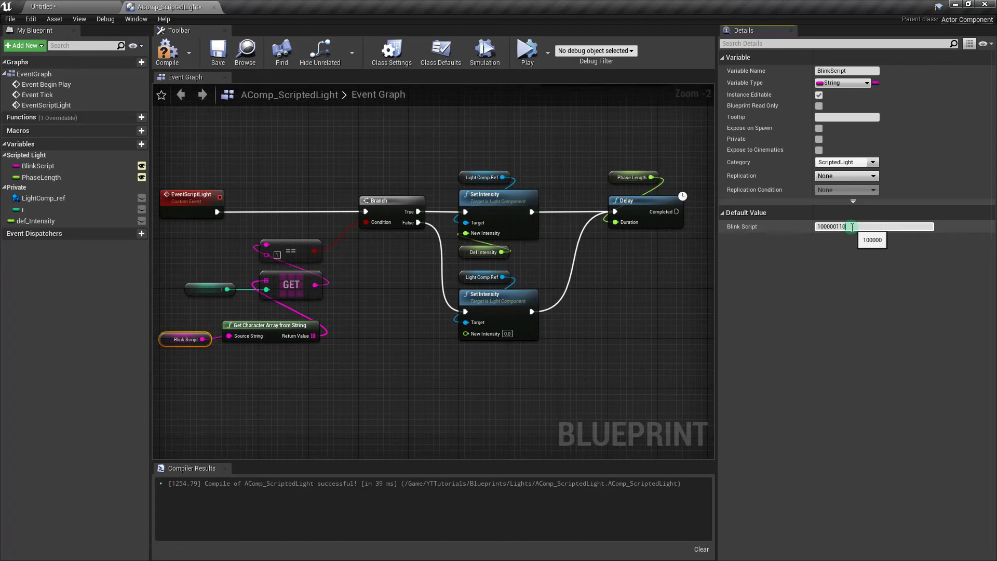
text(101010)
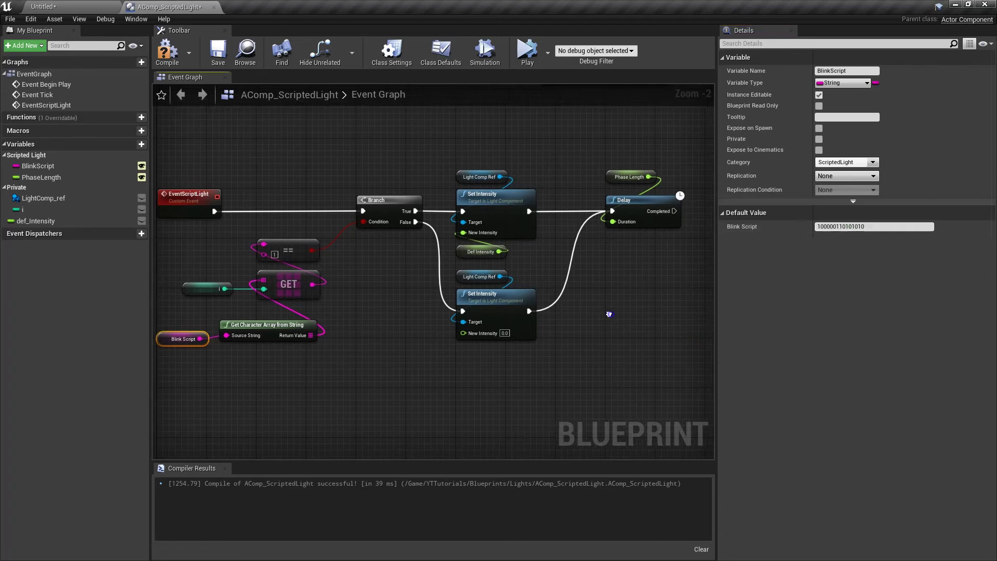
right_drag(612, 318, 460, 308)
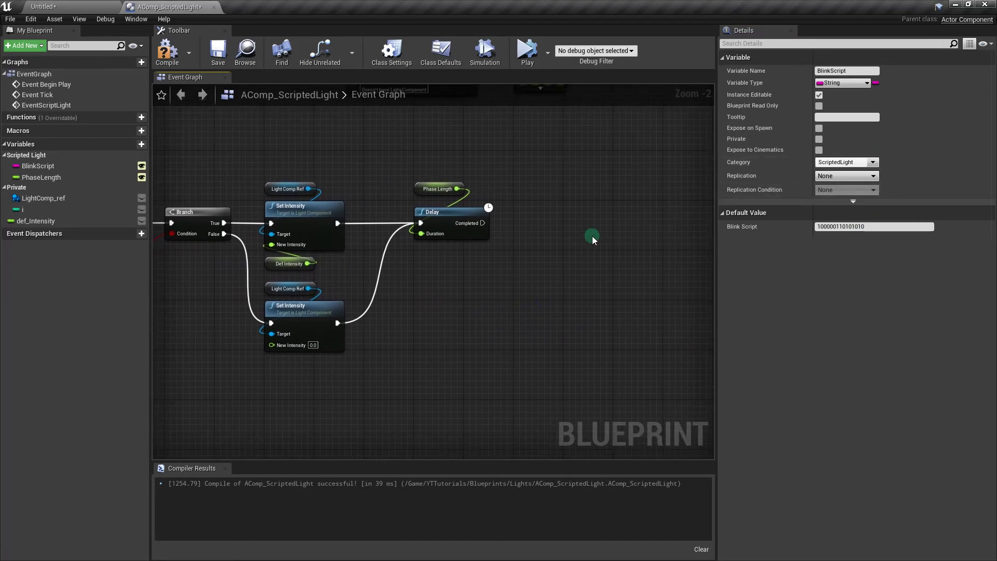
Add a SET i node driven by the Delay's Completed output
right_drag(558, 250, 604, 266)
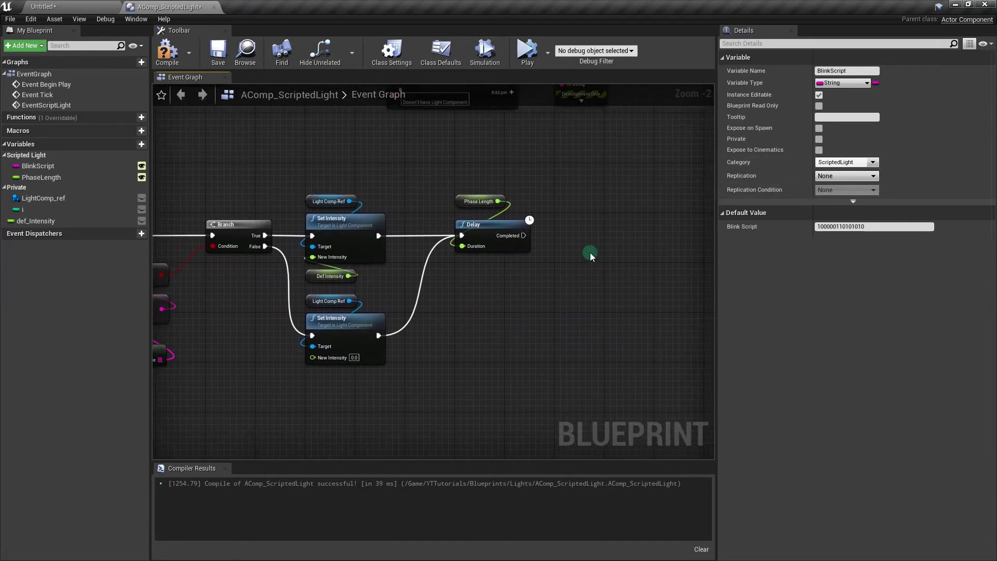
mouse_move(590, 254)
right_down()
mouse_move(577, 238)
mouse_move(515, 234)
right_up()
ctrl+drag(22, 209, 415, 262)
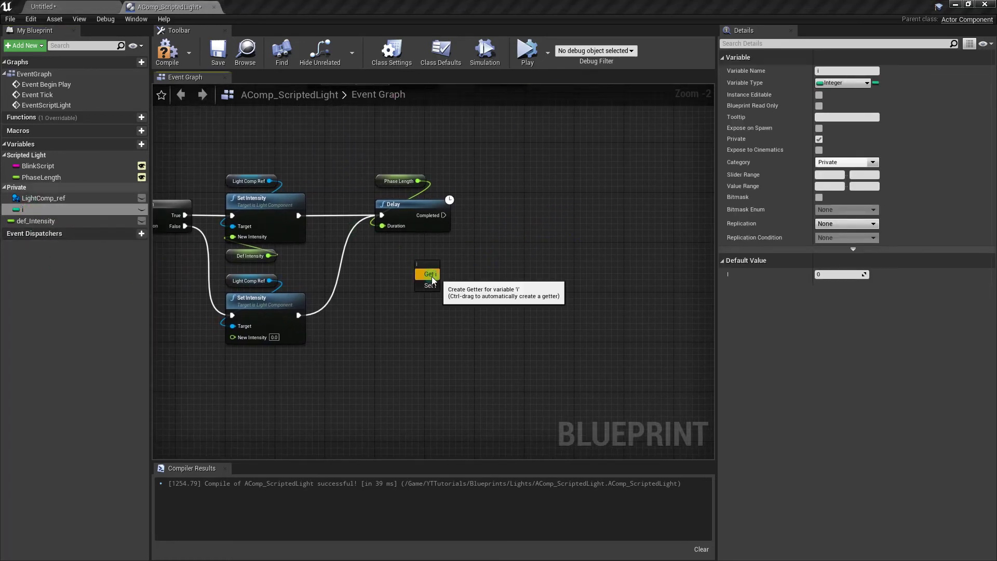
click(430, 286)
scroll(472, 279, up, 2)
mouse_move(424, 279)
mouse_down()
mouse_move(575, 194)
mouse_move(575, 211)
mouse_up()
drag(435, 194, 555, 202)
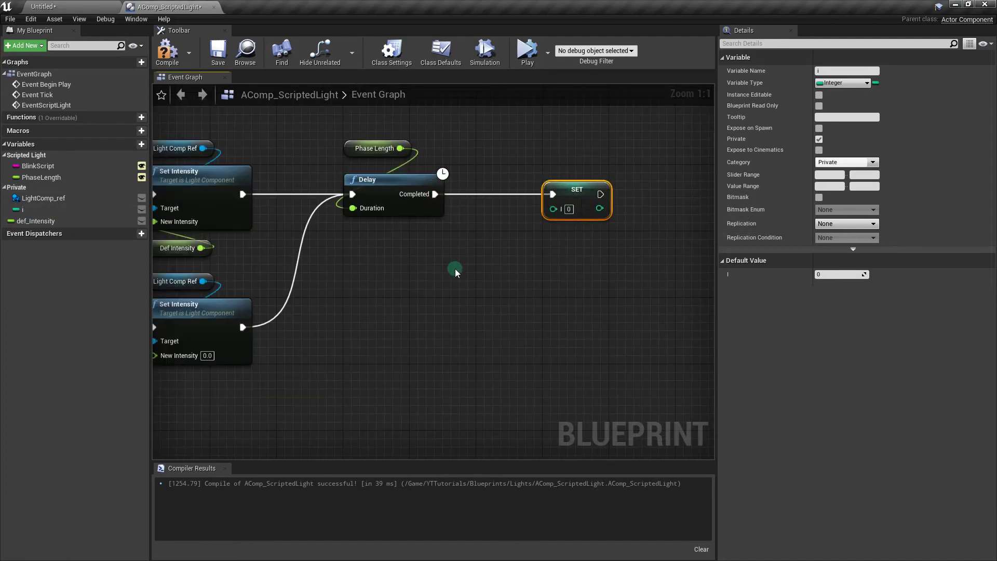
right_drag(456, 267, 489, 249)
Add an i getter feeding a new int + int node
drag(23, 210, 391, 270)
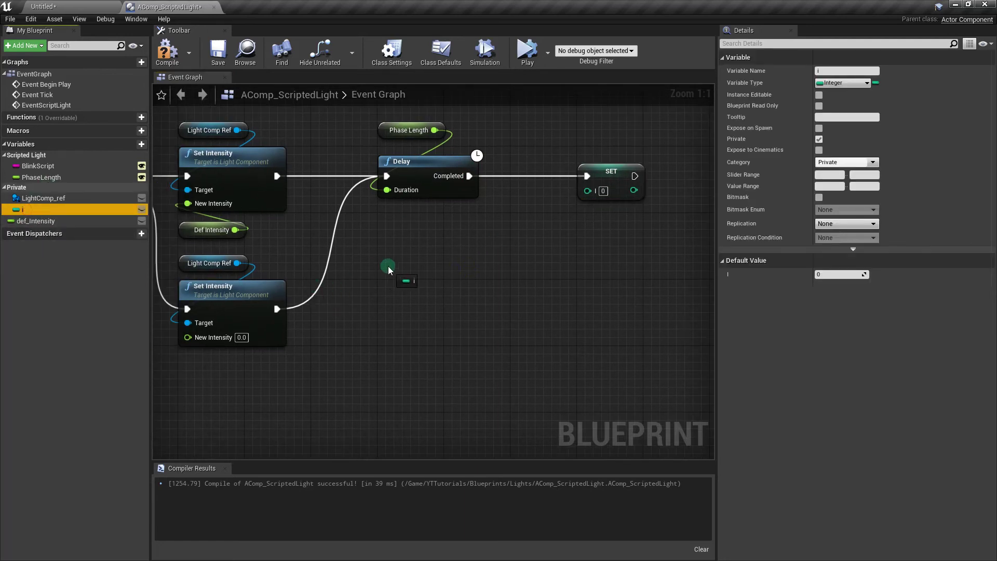
click(402, 285)
scroll(402, 284, down, 2)
right_drag(234, 286, 444, 260)
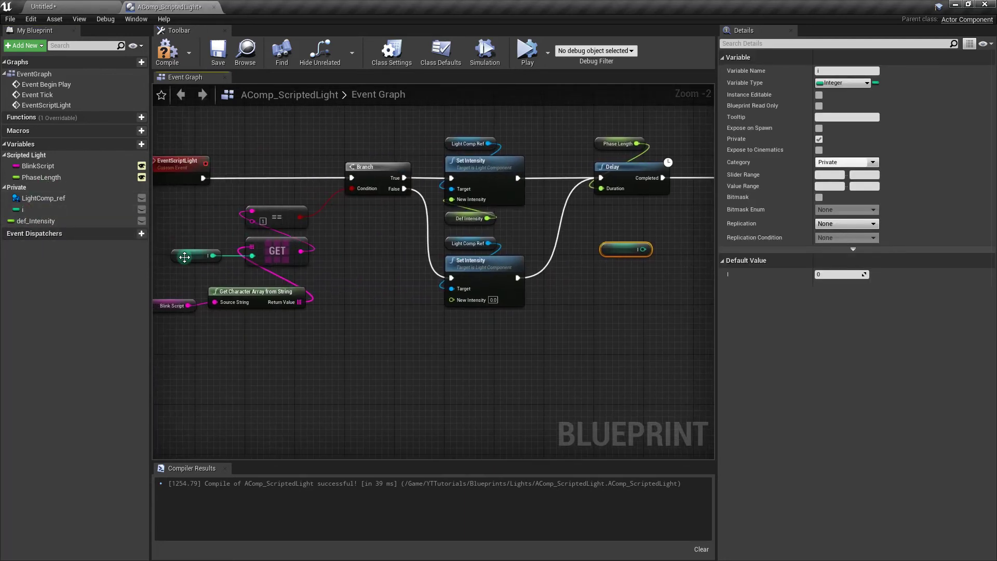
right_drag(671, 328, 551, 322)
scroll(550, 312, up, 2)
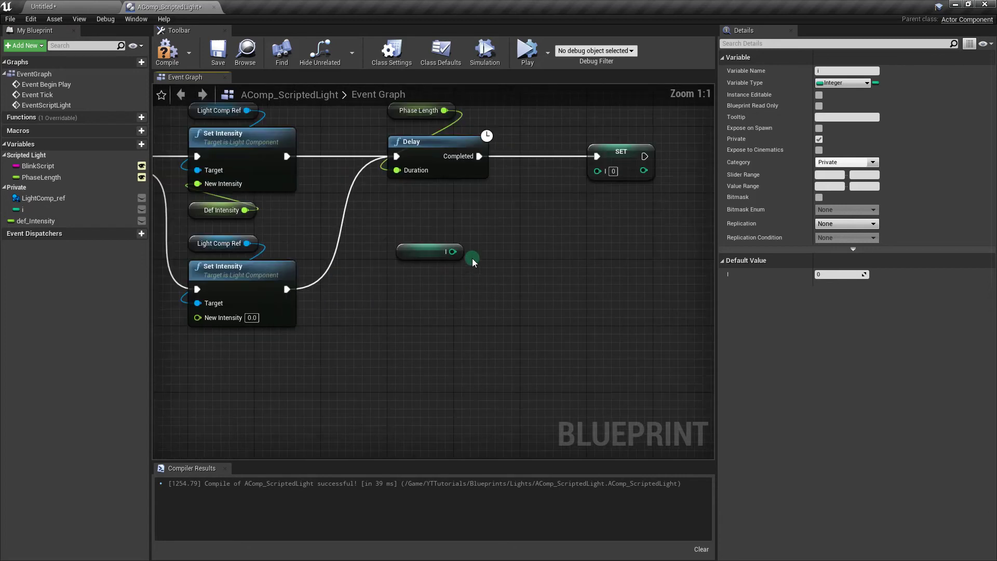
drag(453, 251, 389, 297)
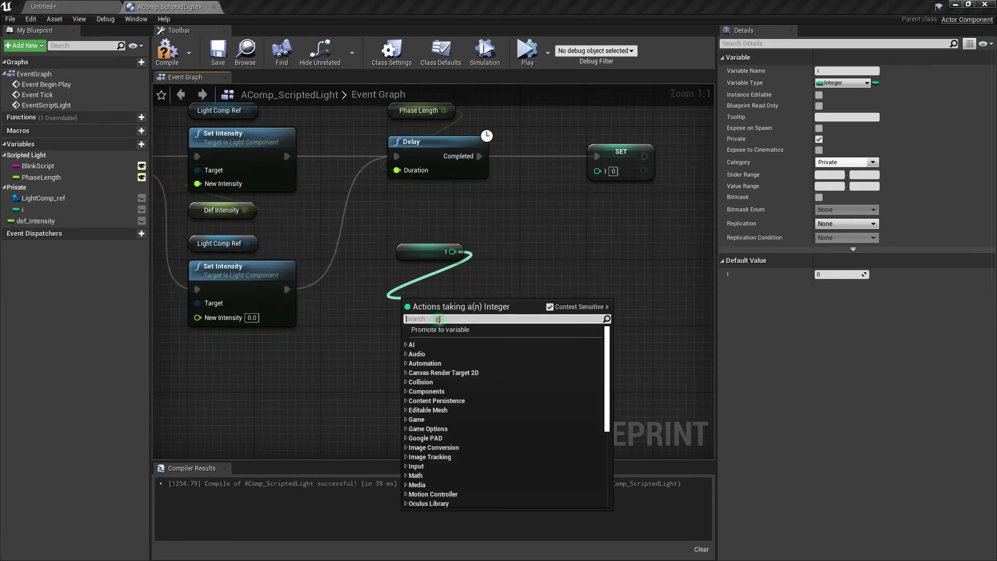
text(+)
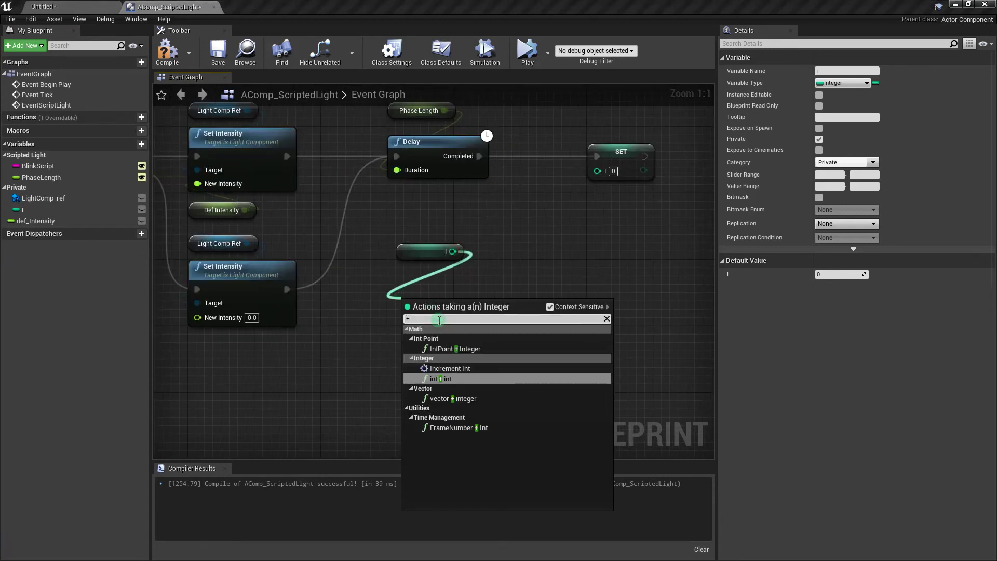
key(Return)
Send the add result into a new integer % (Modulo) node
mouse_move(494, 315)
right_down()
mouse_move(578, 262)
mouse_move(614, 254)
right_up()
scroll(577, 262, down, 2)
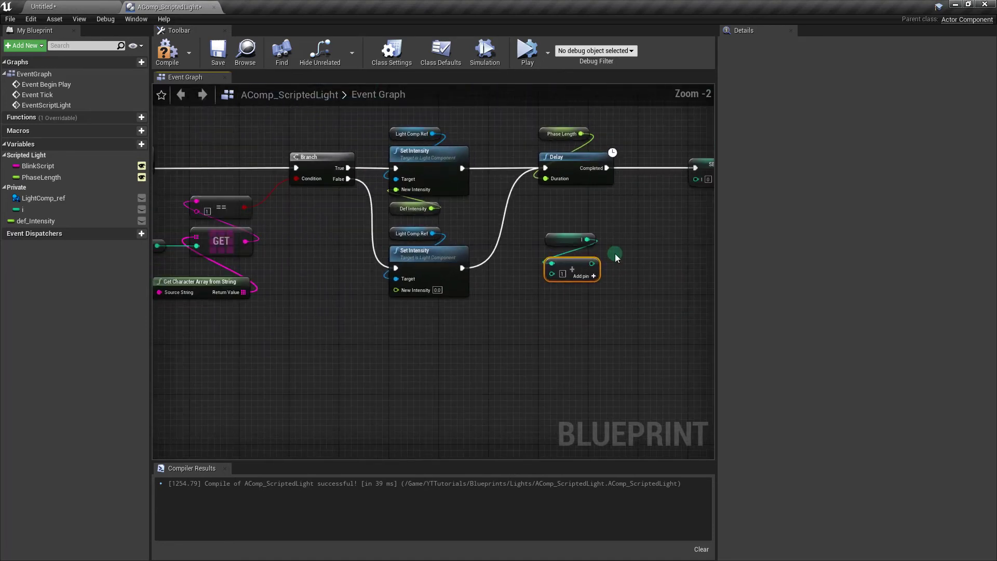
scroll(615, 253, up, 2)
right_drag(615, 253, 515, 272)
drag(493, 267, 582, 269)
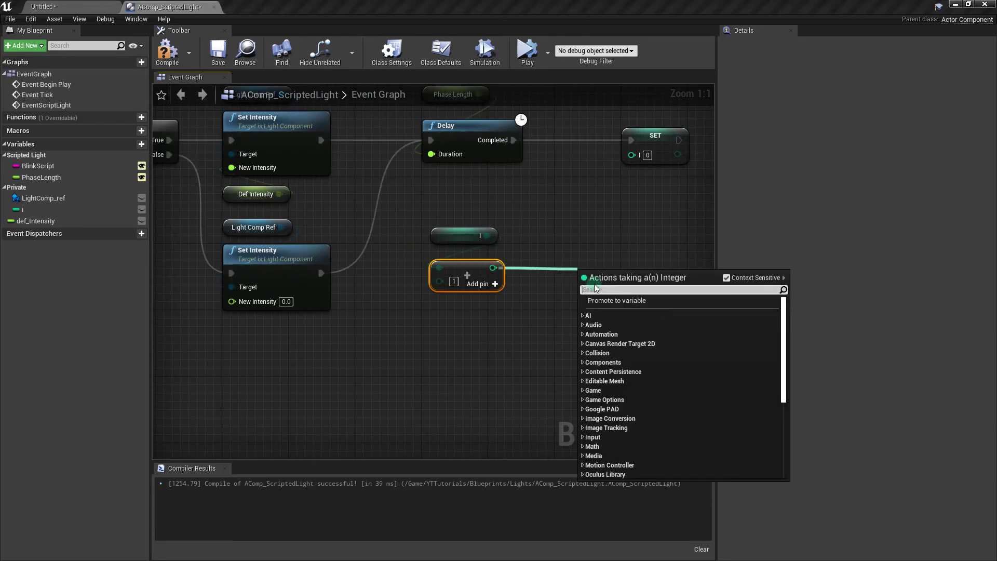
text(%)
key(Return)
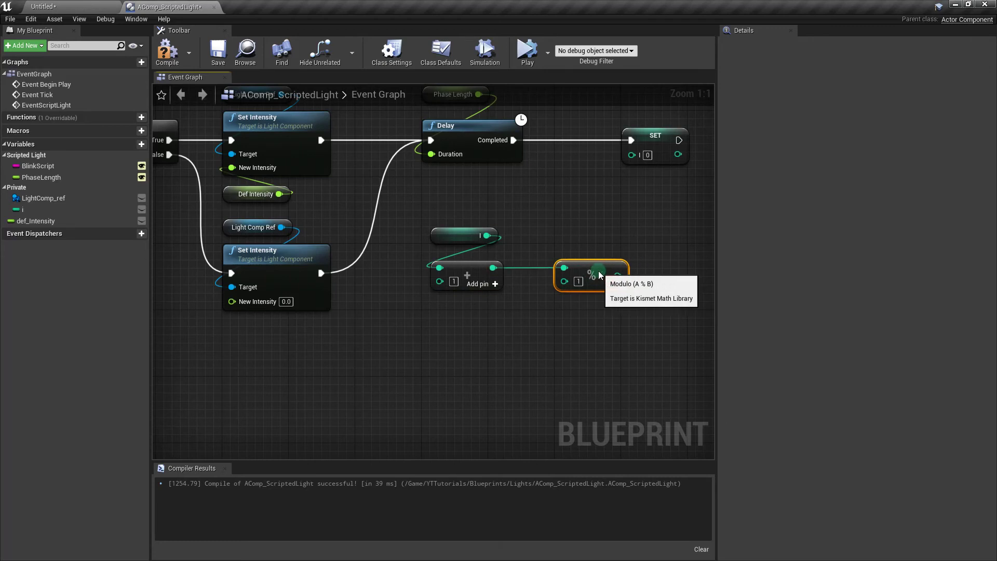
Tidy the add and modulo nodes and edit the modulo's divisor value
right_drag(504, 332, 512, 307)
scroll(512, 308, down, 2)
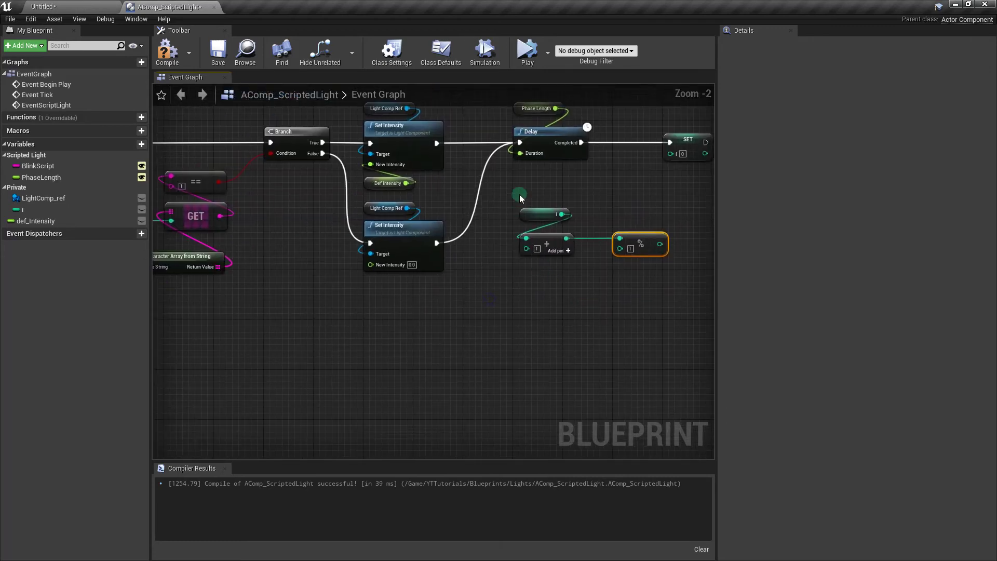
scroll(540, 252, up, 1)
right_drag(559, 257, 514, 287)
drag(470, 196, 513, 298)
scroll(513, 298, up, 1)
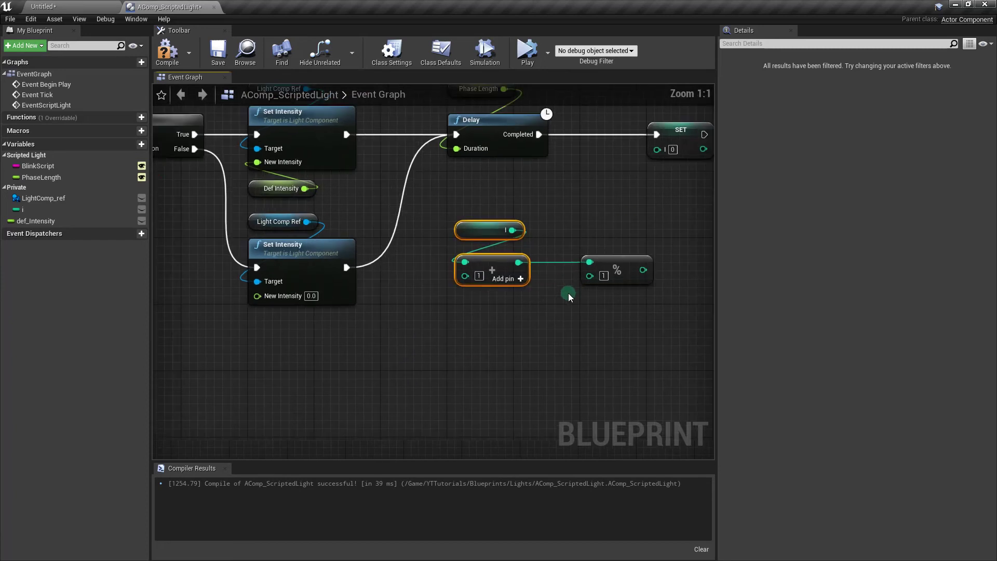
click(604, 276)
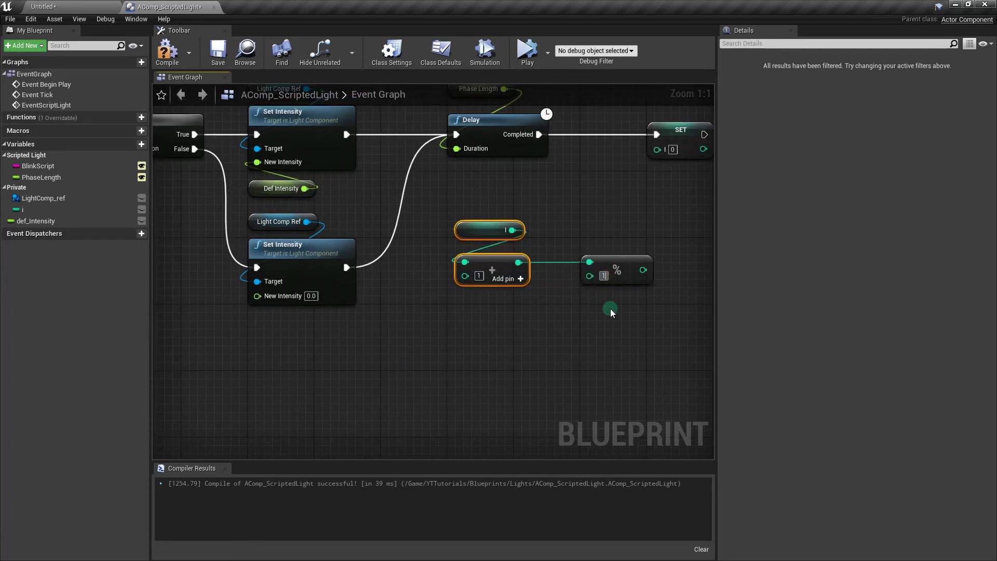
click(610, 312)
Check the modulo node, then bring the Blink Script string nodes into view
scroll(592, 306, down, 2)
right_drag(531, 246, 564, 227)
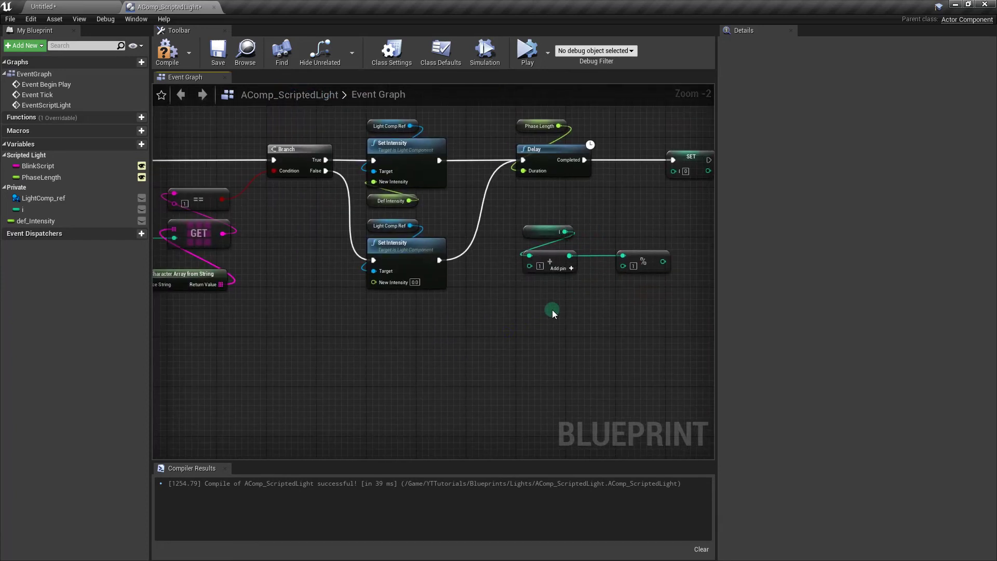
right_drag(552, 310, 549, 311)
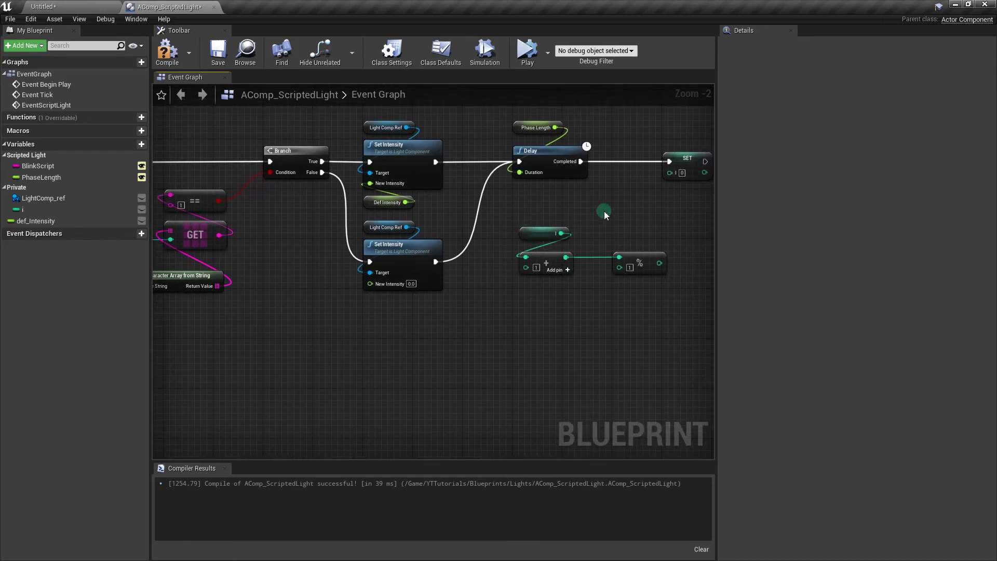
scroll(530, 282, up, 2)
drag(566, 213, 646, 285)
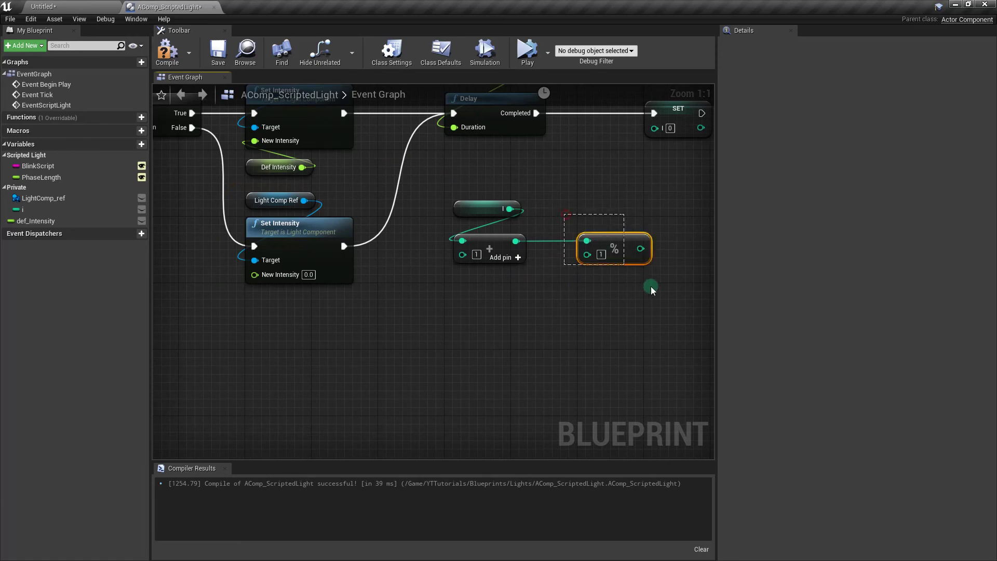
click(575, 294)
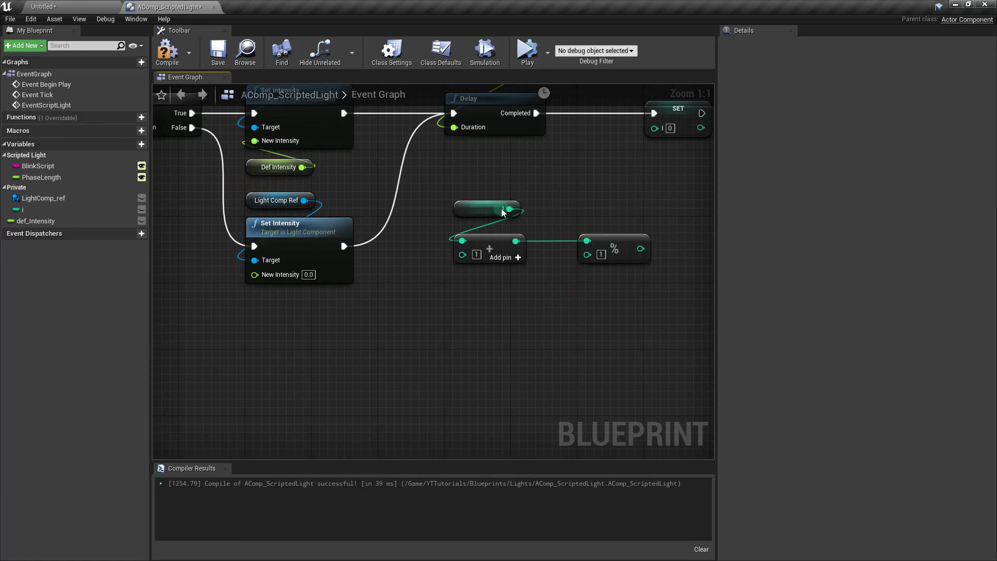
scroll(522, 266, down, 2)
right_drag(176, 291, 325, 294)
scroll(348, 297, up, 2)
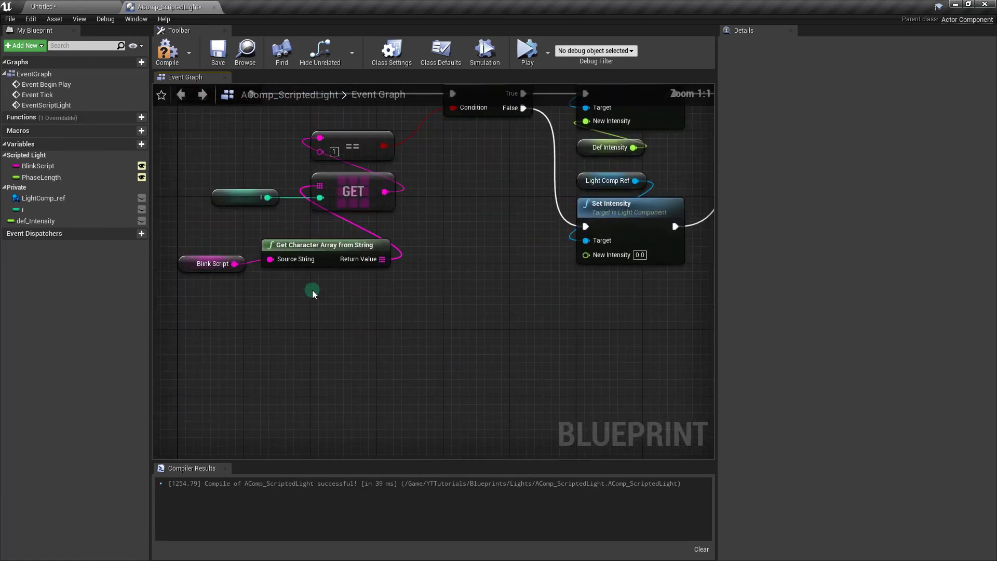
Add an array Length node, found via 'leng', off Get Character Array from String's Return Value
click(190, 261)
right_drag(397, 291, 353, 292)
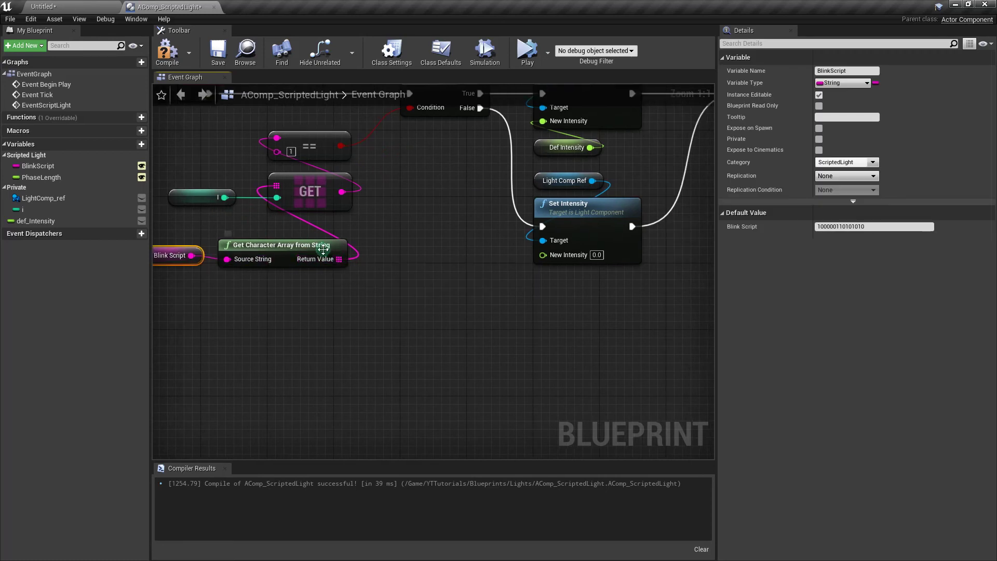
drag(336, 264, 474, 320)
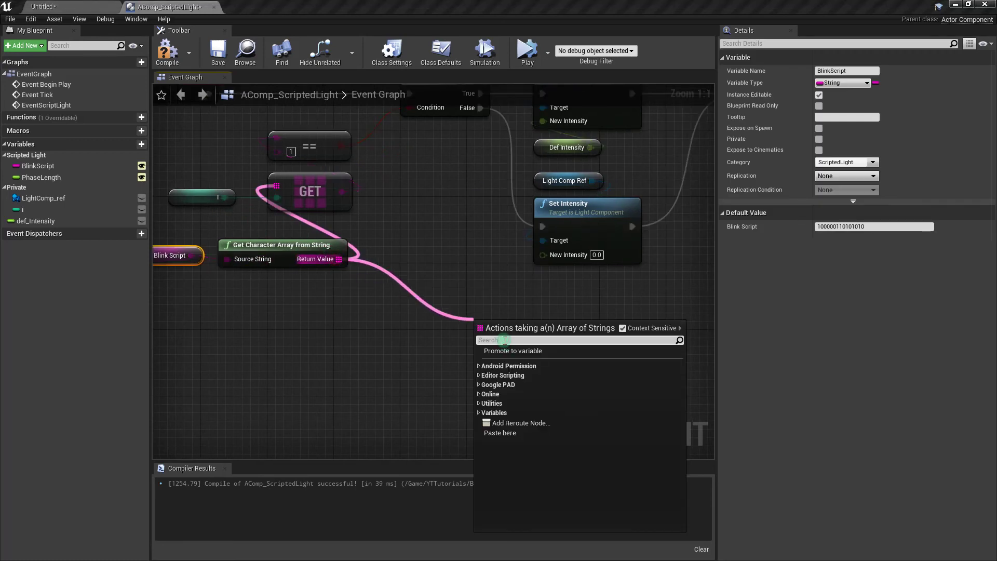
text(leng)
key(Return)
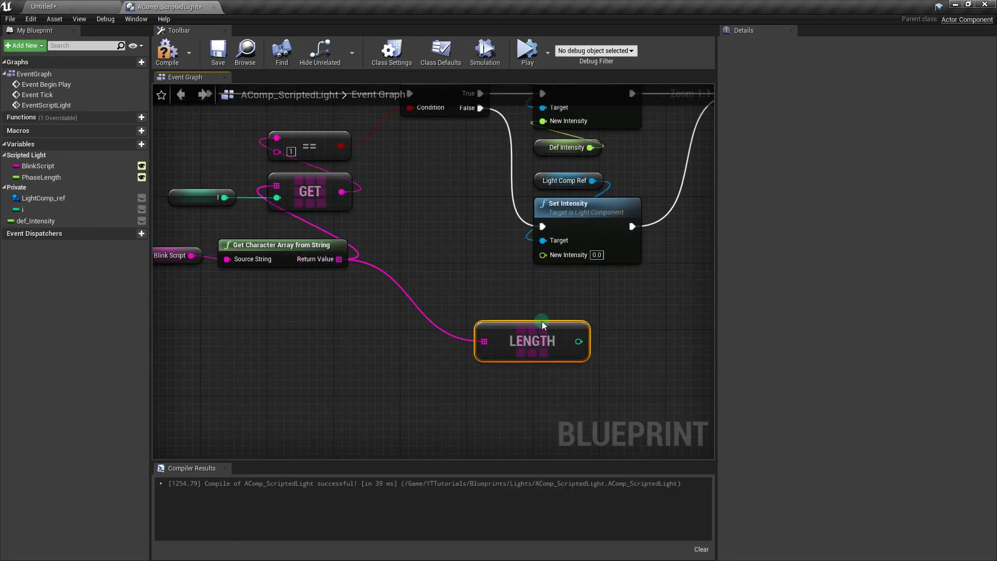
drag(571, 338, 638, 305)
mouse_move(670, 365)
right_down()
mouse_move(581, 360)
mouse_move(626, 381)
right_up()
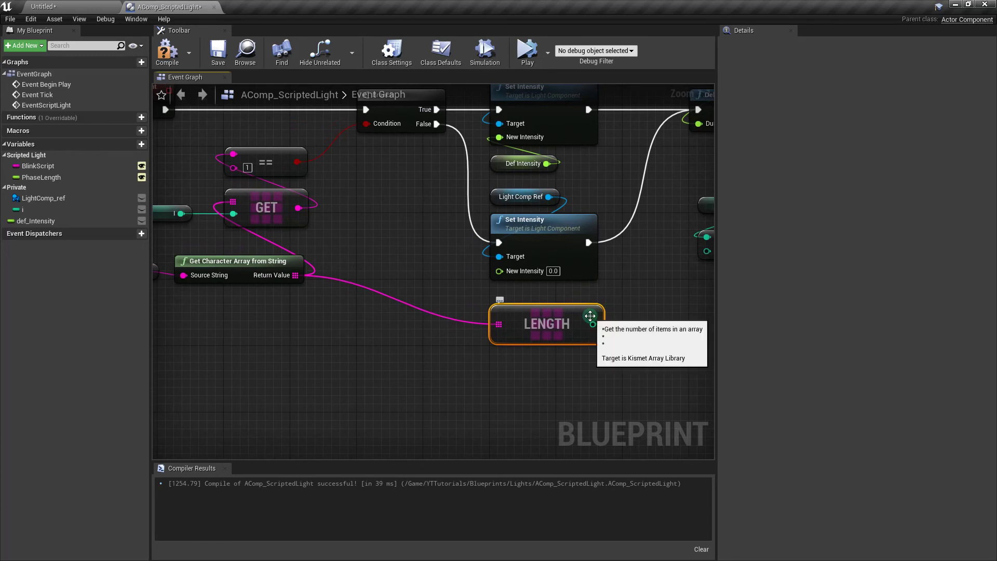
right_drag(495, 352, 582, 346)
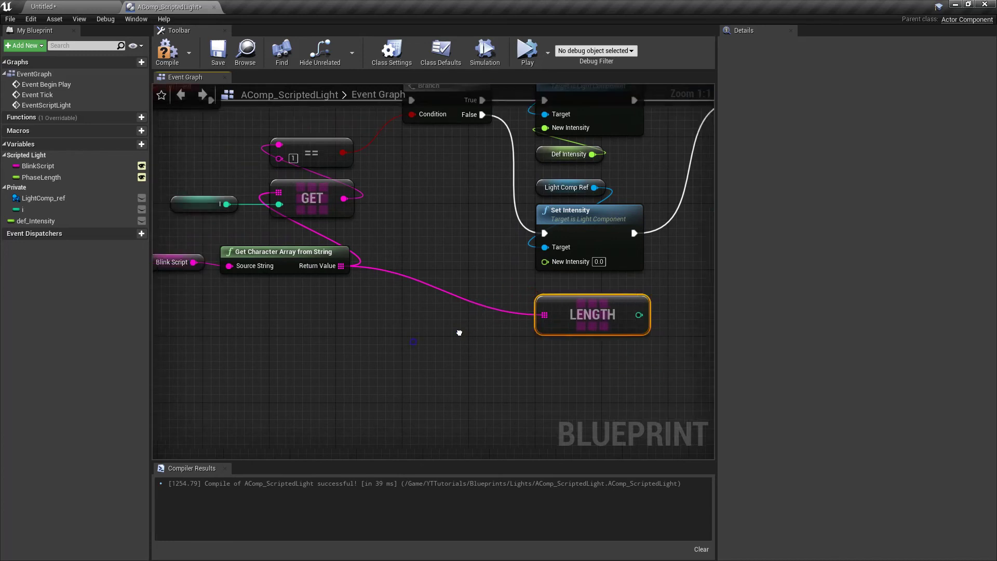
click(212, 265)
click(883, 229)
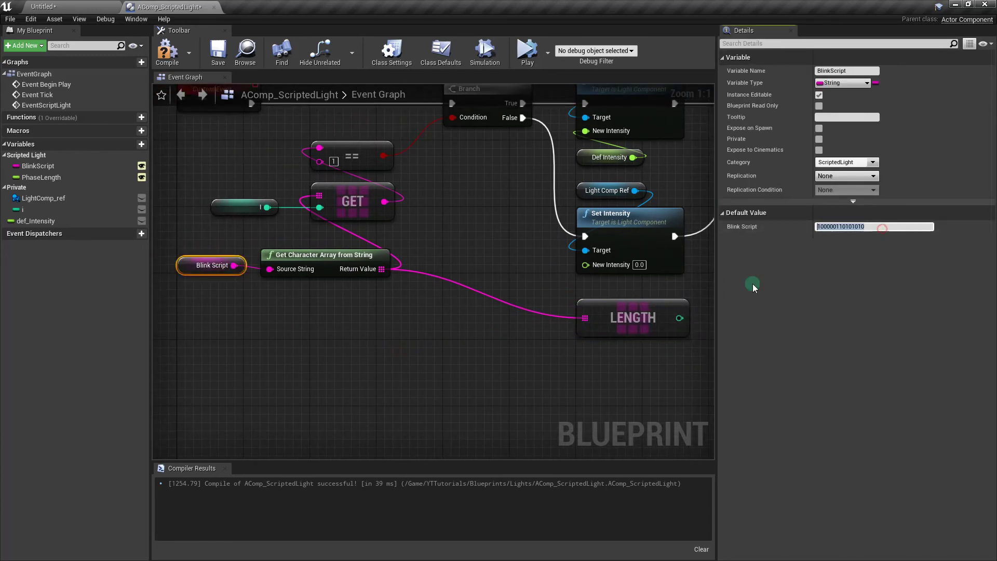
Enter 1040 as the Blink Script default value and commit it
text(1040)
click(378, 326)
drag(179, 250, 280, 332)
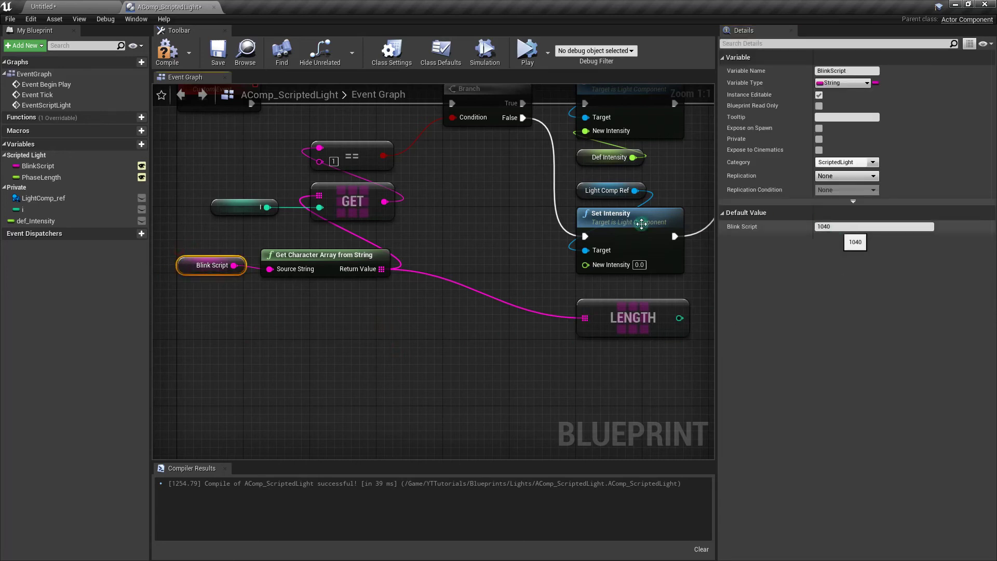
right_drag(484, 234, 495, 294)
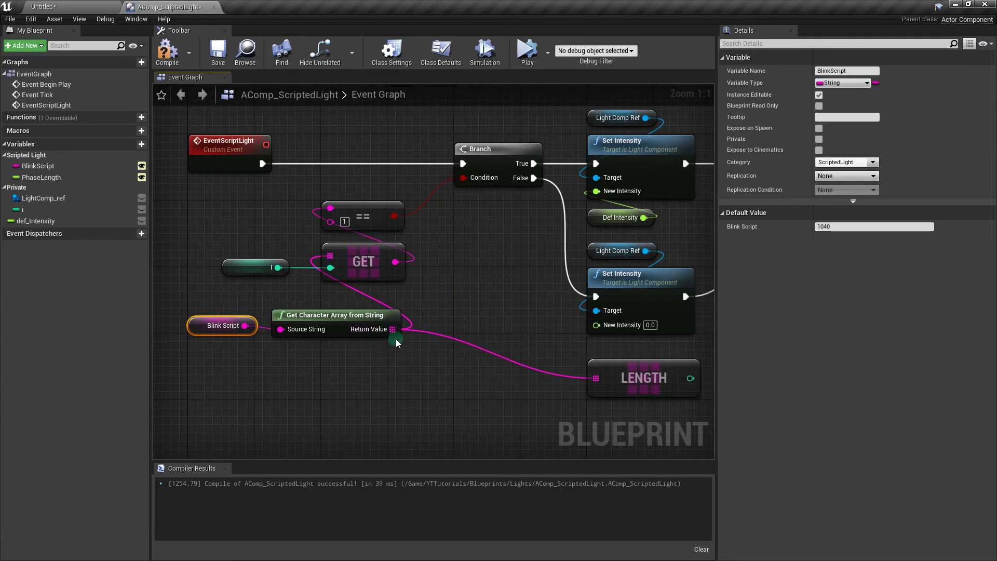
right_drag(441, 311, 436, 257)
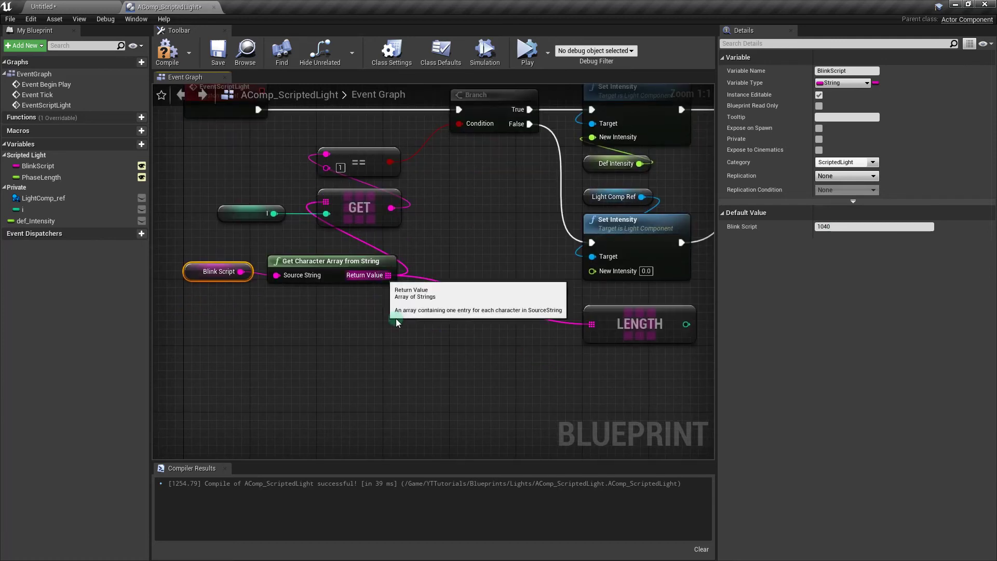
Retype the Blink Script default value as a short test pattern starting with 10
click(824, 227)
click(854, 257)
right_drag(604, 287, 585, 344)
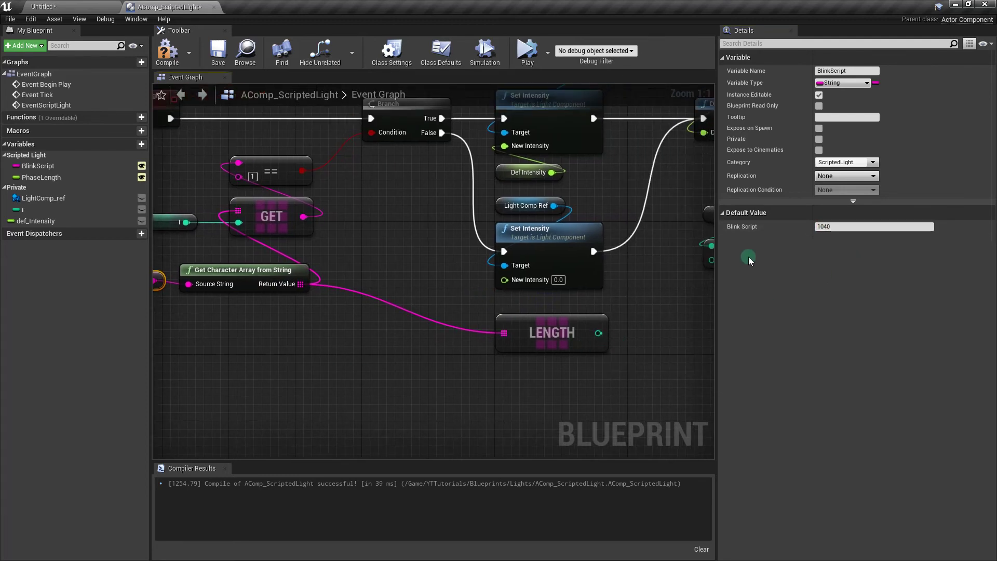
click(830, 227)
double_click(835, 227)
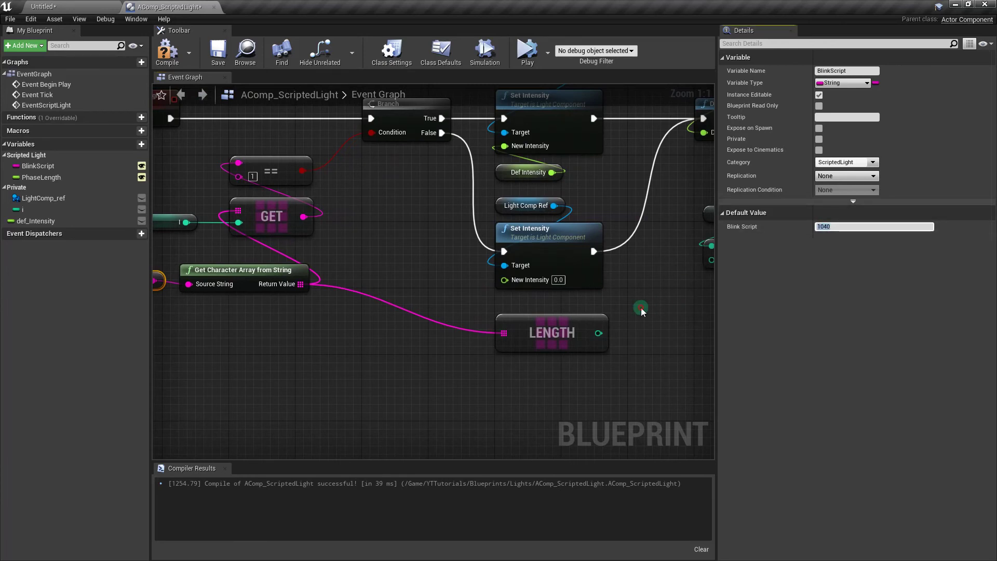
right_drag(184, 245, 257, 239)
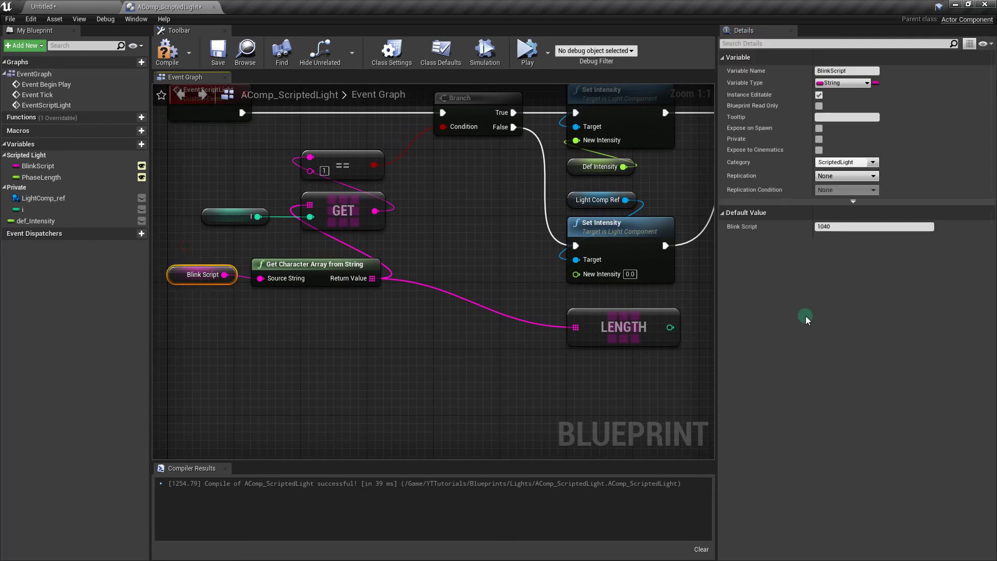
click(852, 227)
text(10111010)
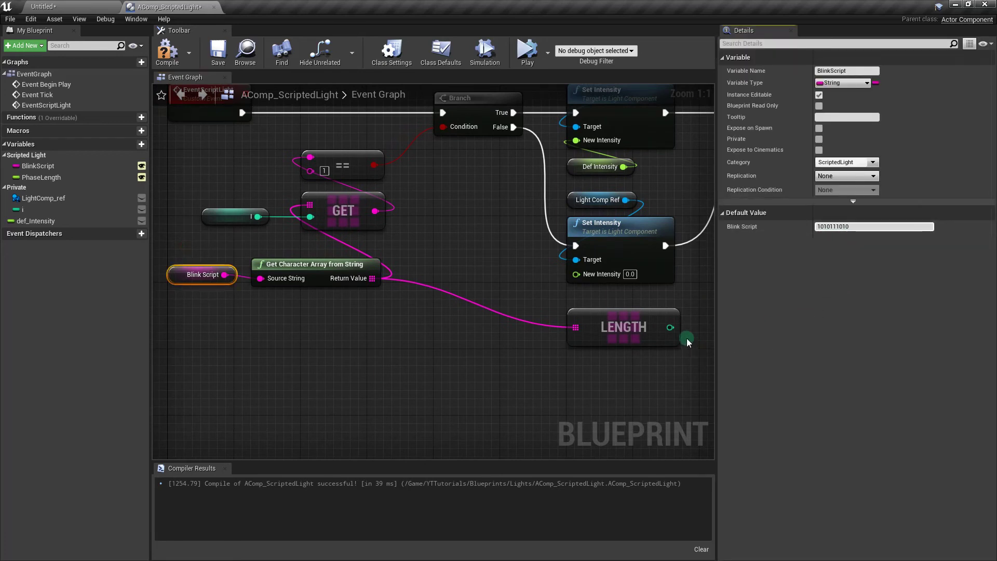
right_drag(686, 338, 483, 373)
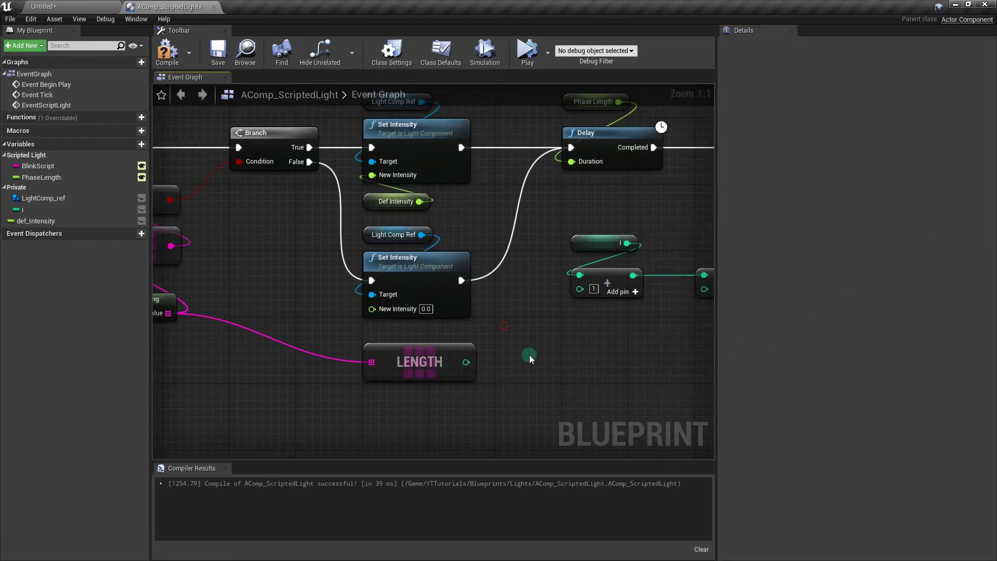
Reroute the array LENGTH from the add node to become the % node's divisor
drag(460, 367, 581, 289)
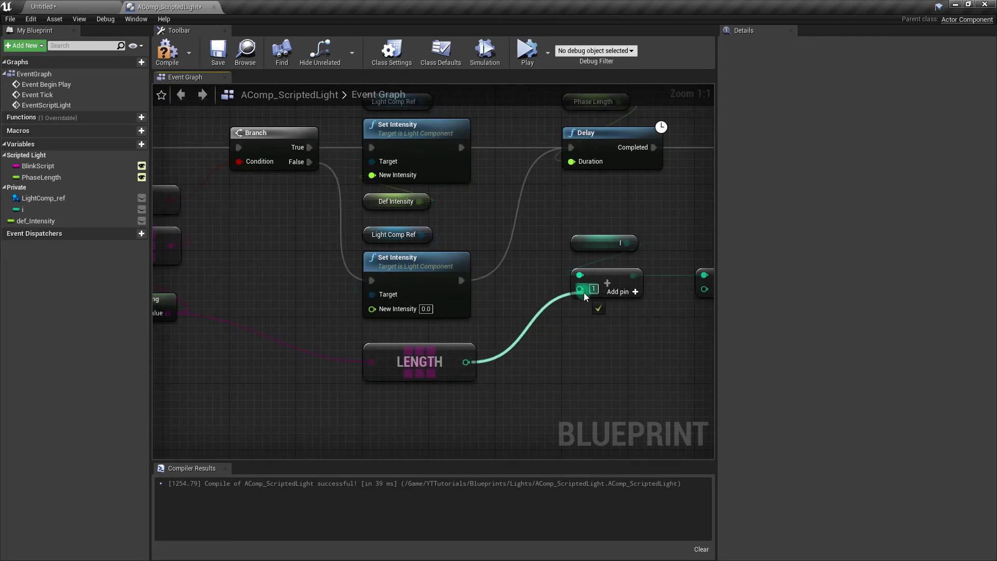
right_drag(637, 354, 432, 349)
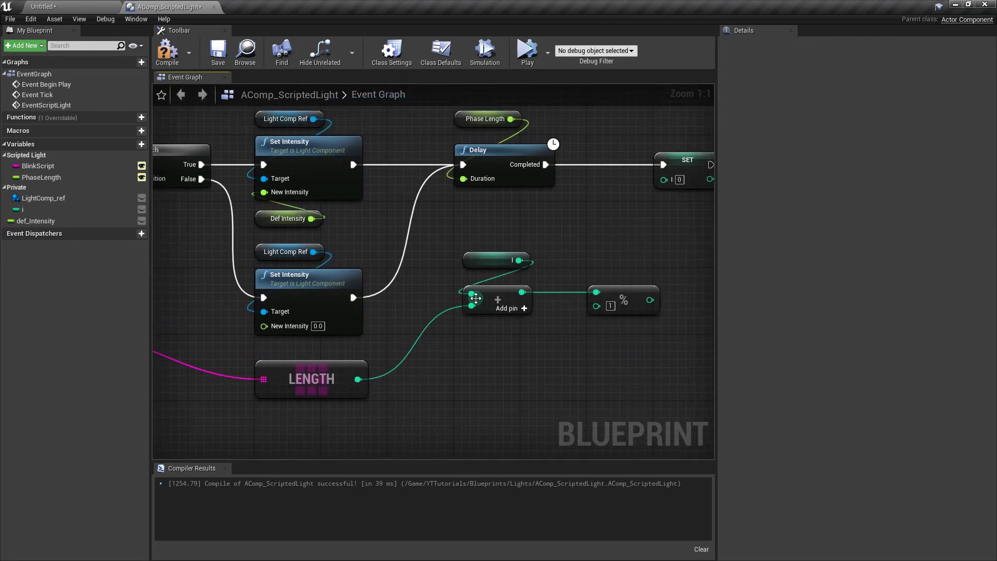
alt+click(471, 306)
drag(358, 379, 602, 315)
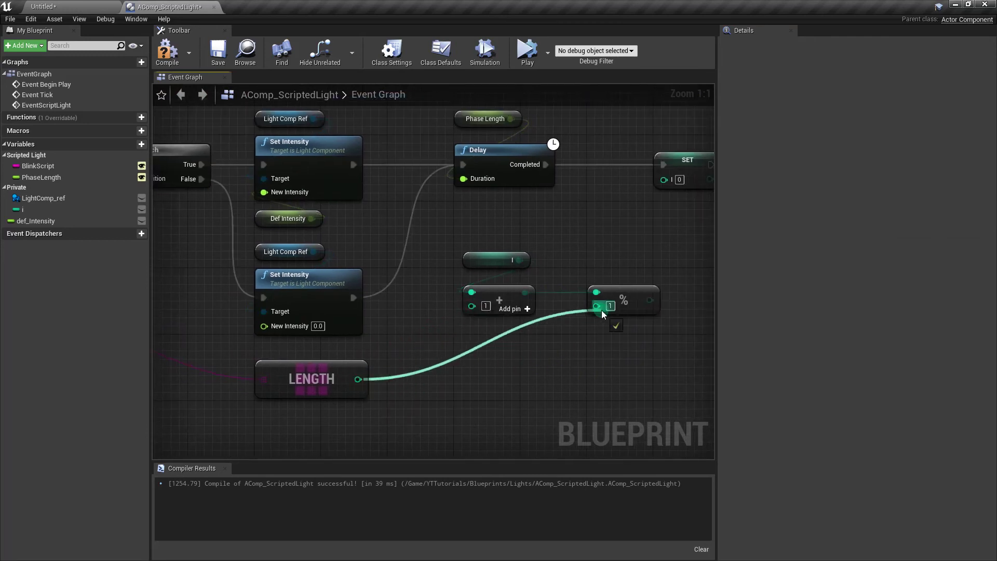
right_drag(534, 330, 418, 368)
Tidy the i getter and add nodes, then wire the % result into SET i
right_drag(509, 282, 563, 265)
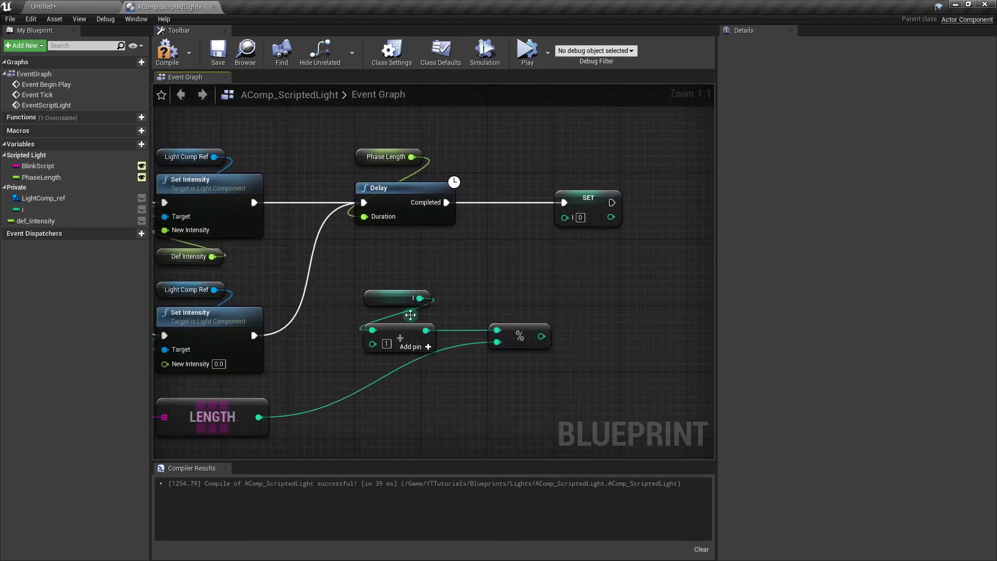
drag(419, 259, 479, 359)
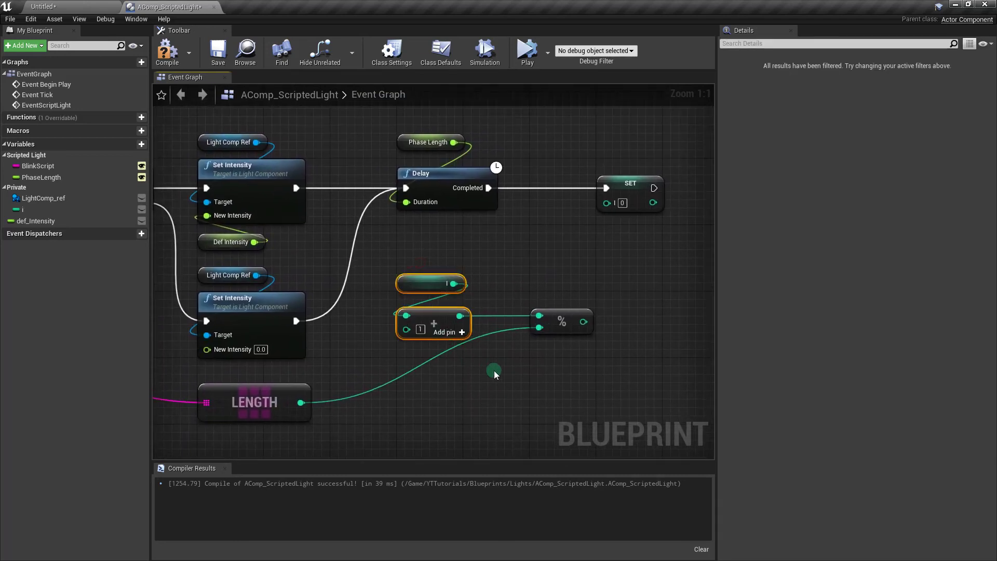
click(538, 288)
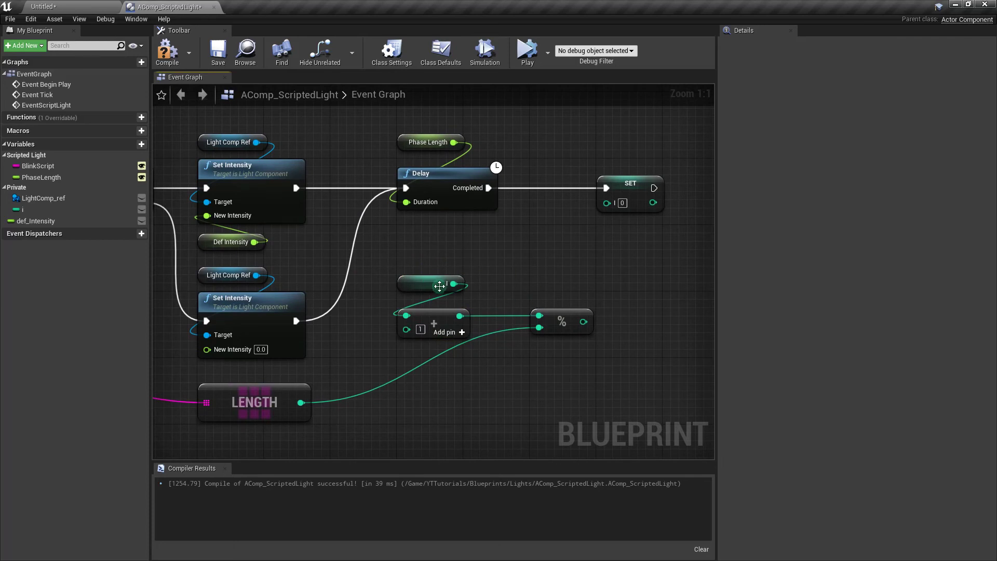
drag(430, 284, 430, 291)
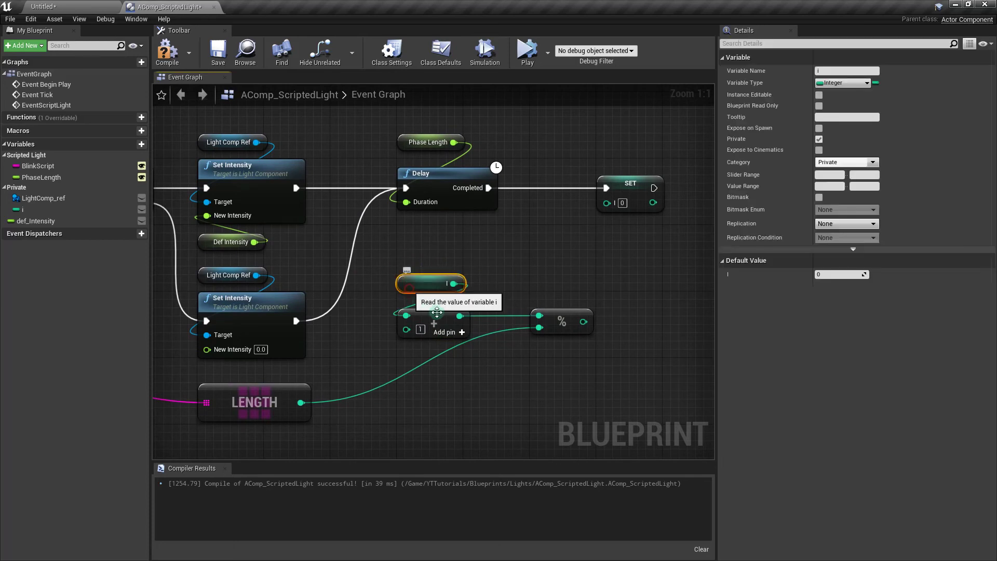
right_drag(386, 401, 444, 361)
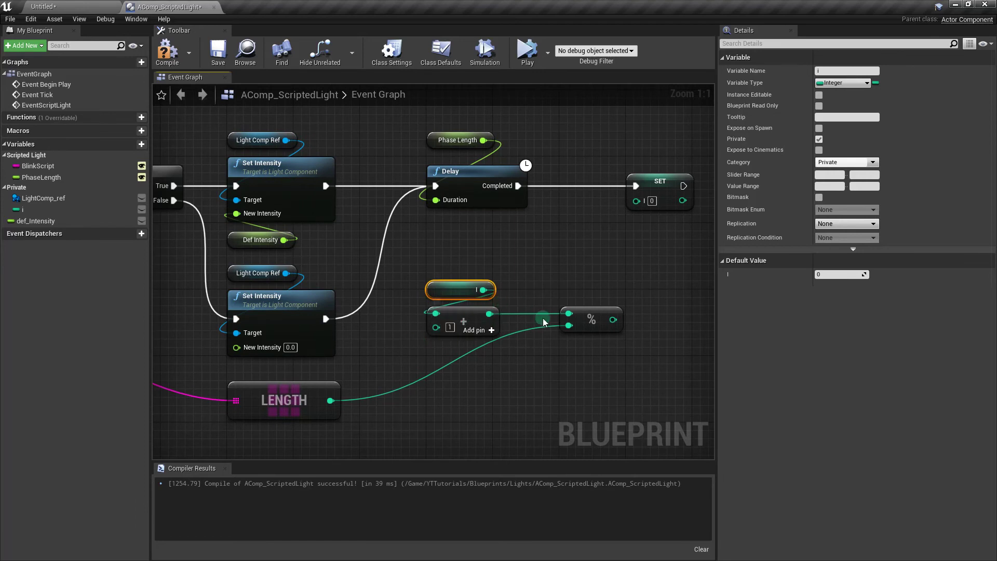
drag(551, 283, 626, 343)
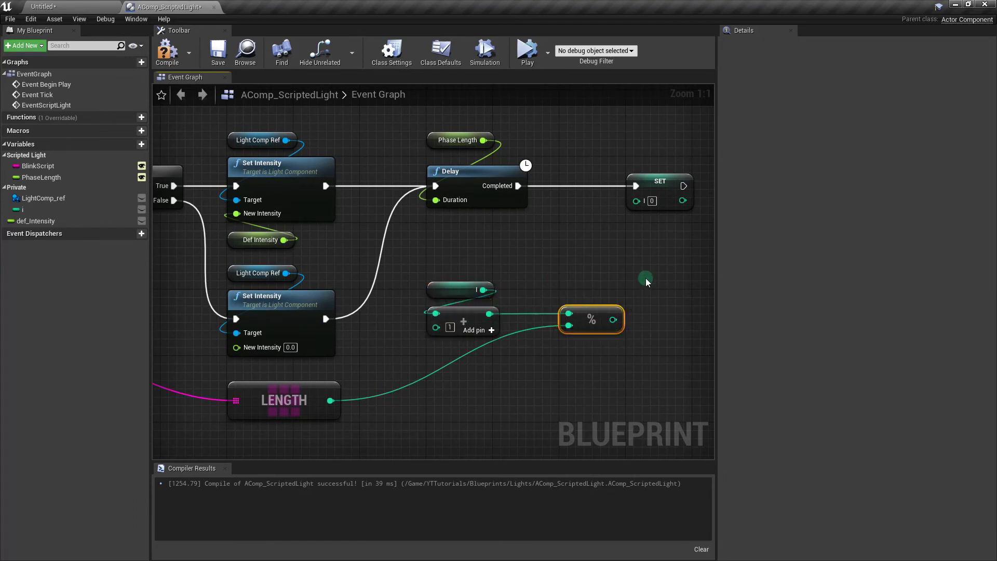
right_drag(642, 279, 593, 306)
click(594, 307)
drag(565, 348, 589, 229)
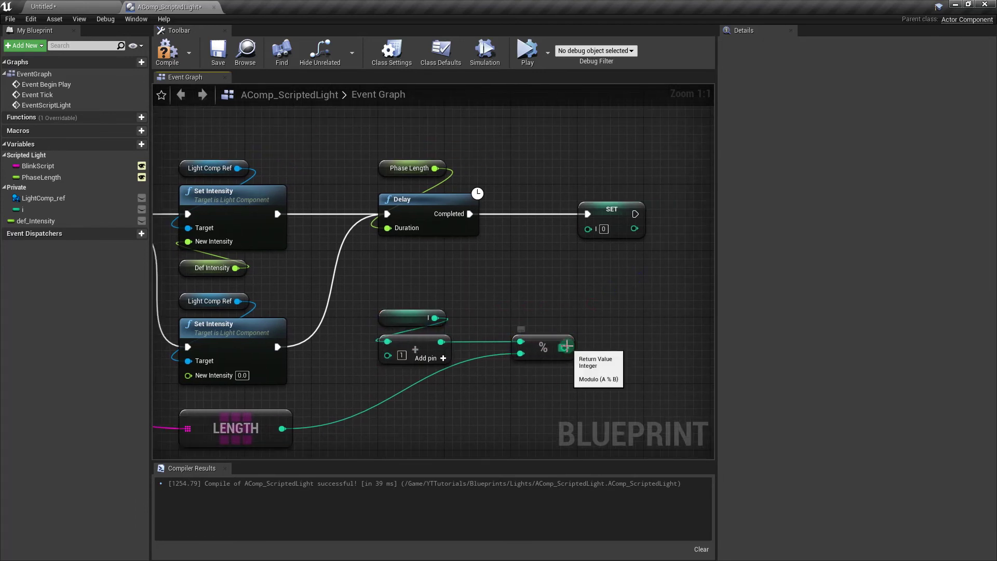
right_drag(539, 122, 508, 132)
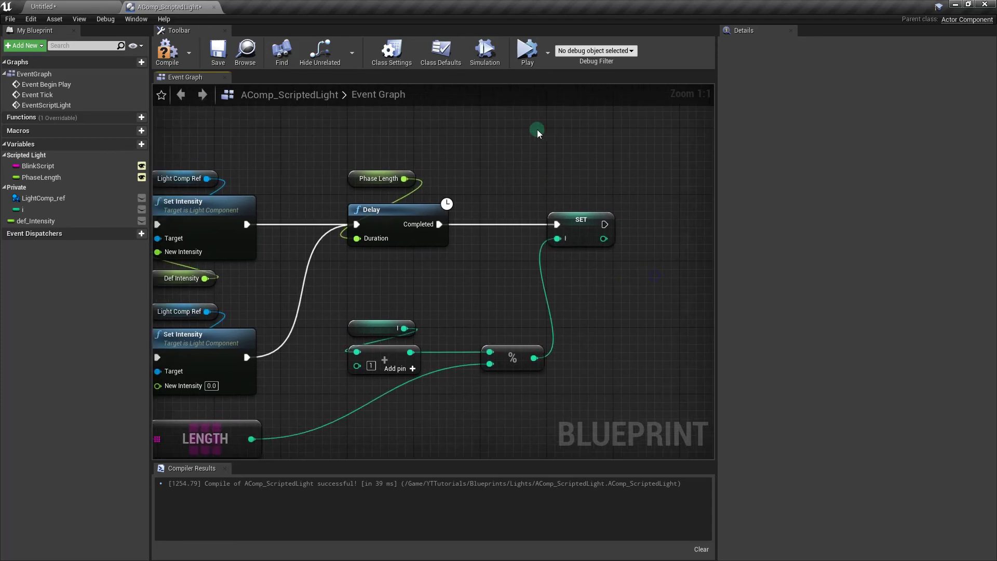
Add an Event Script Light call after the SET i node
scroll(575, 282, down, 1)
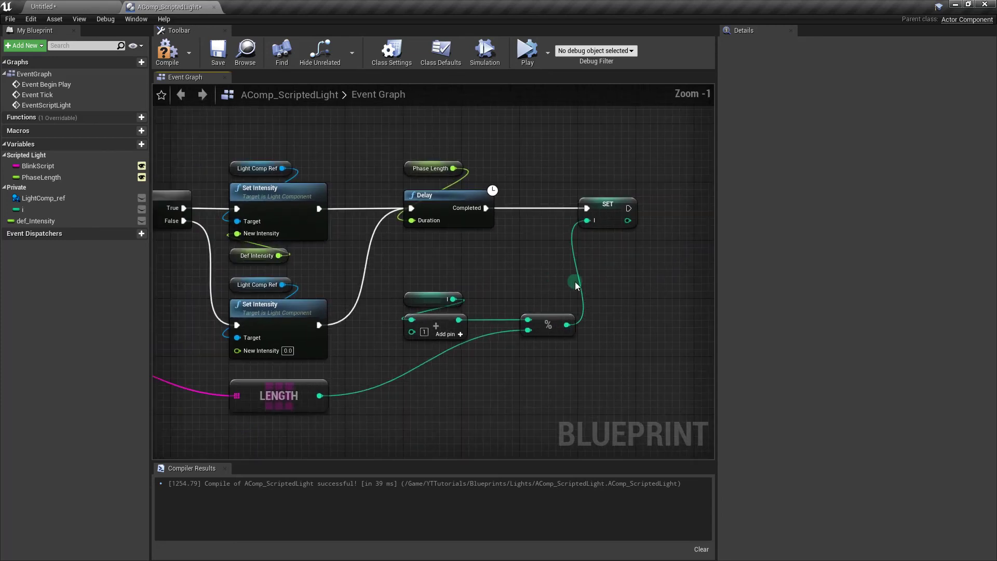
scroll(667, 279, down, 2)
scroll(641, 254, up, 2)
scroll(614, 280, up, 1)
right_drag(614, 280, 553, 278)
scroll(494, 265, down, 3)
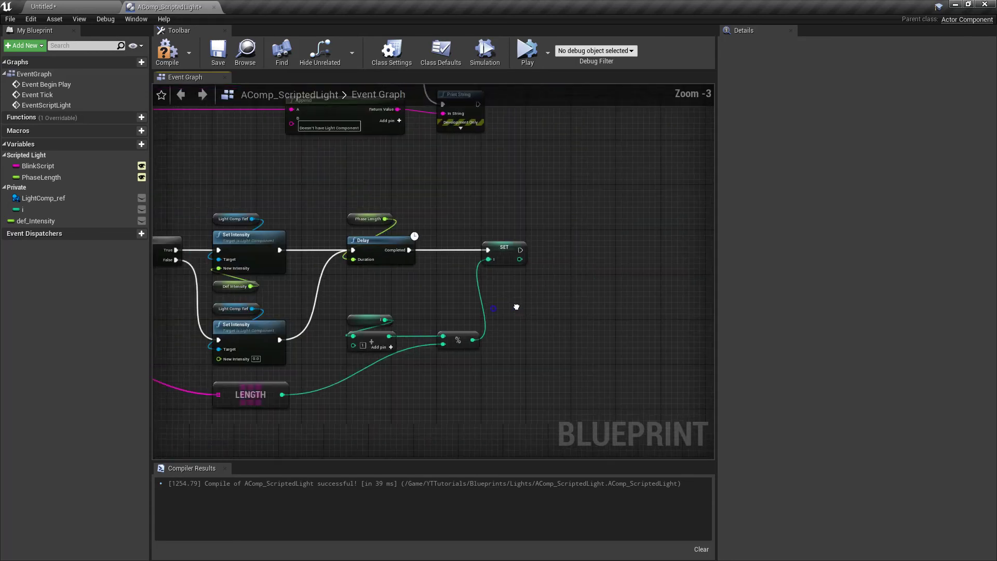
scroll(478, 283, down, 2)
scroll(281, 255, up, 3)
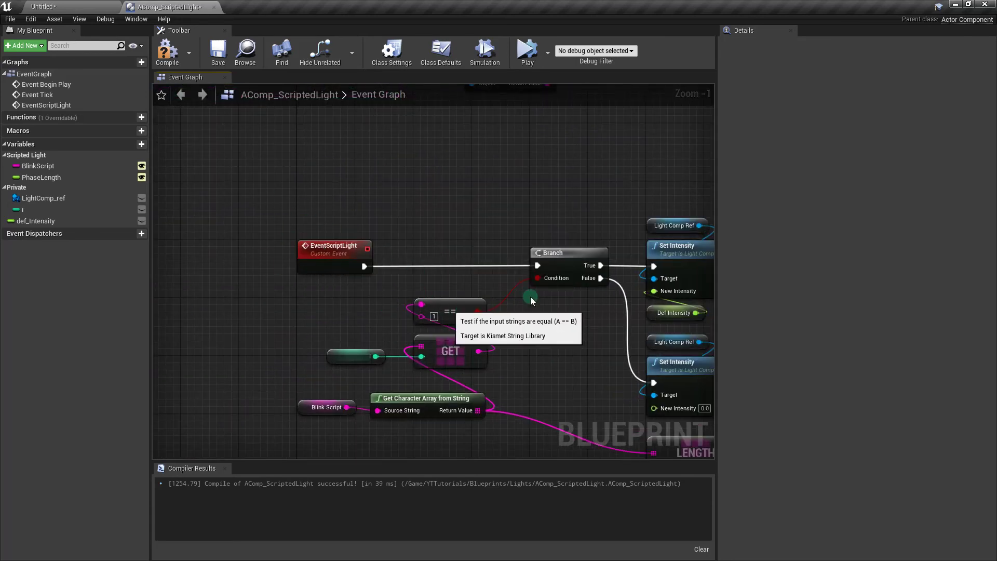
right_drag(571, 319, 404, 303)
scroll(404, 303, up, 2)
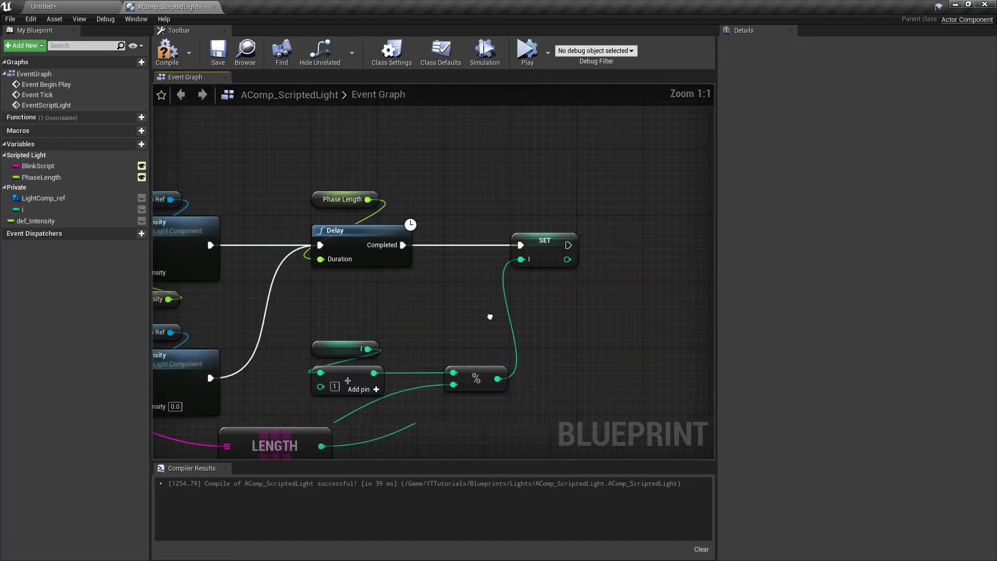
drag(512, 239, 570, 243)
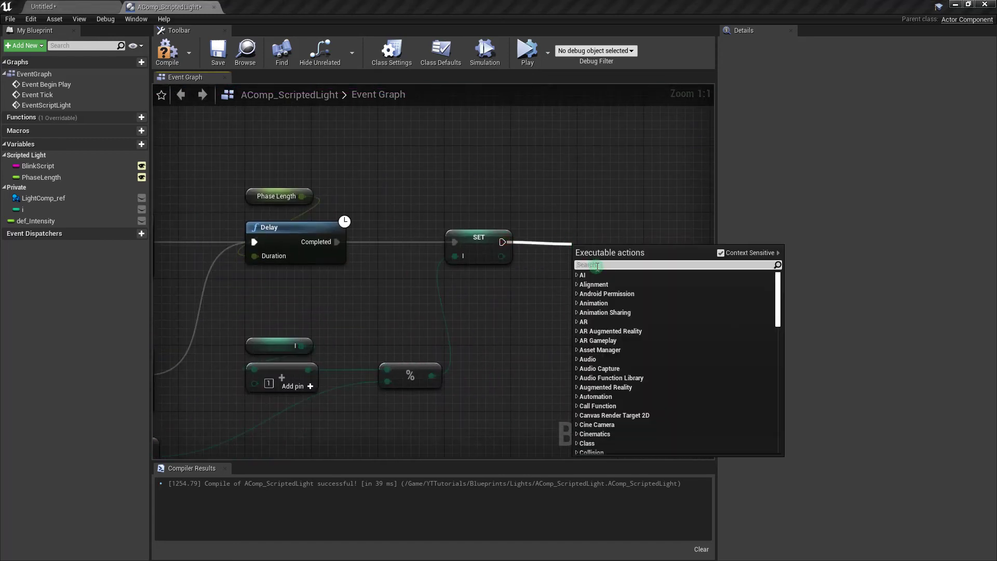
text(event)
key(Return)
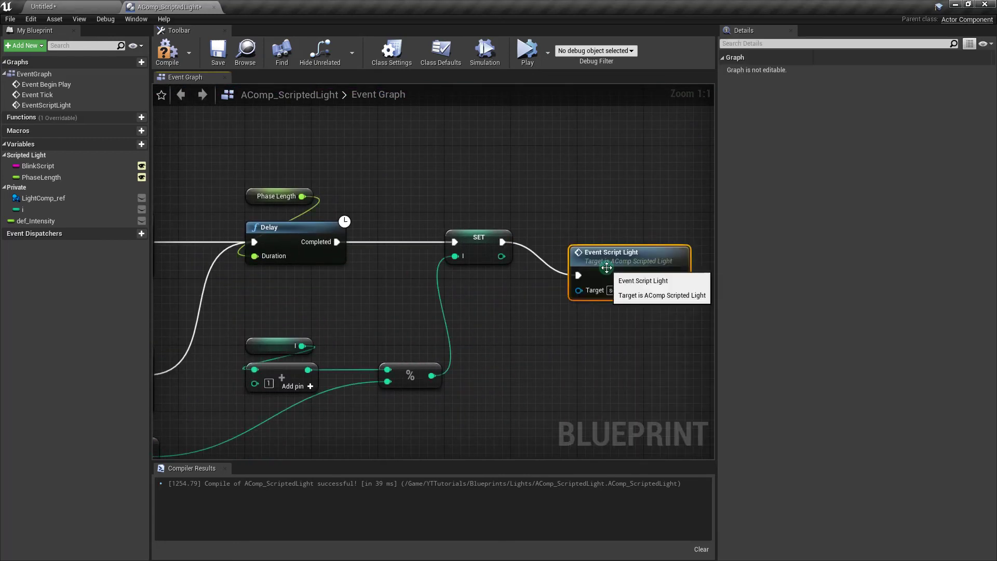
Delete the disabled Event Tick node from the graph
scroll(562, 304, down, 4)
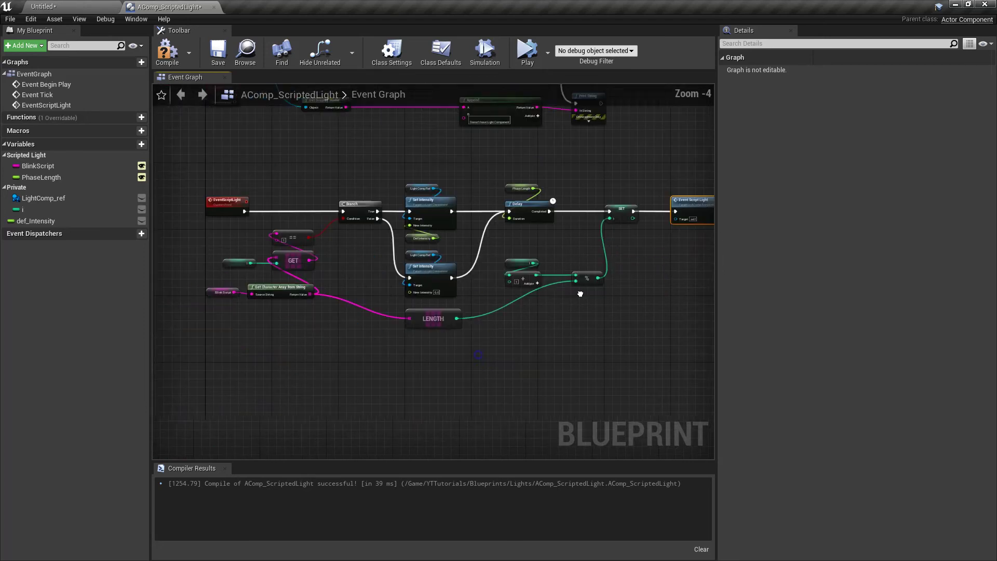
scroll(403, 312, up, 1)
right_drag(398, 312, 403, 349)
scroll(244, 176, down, 1)
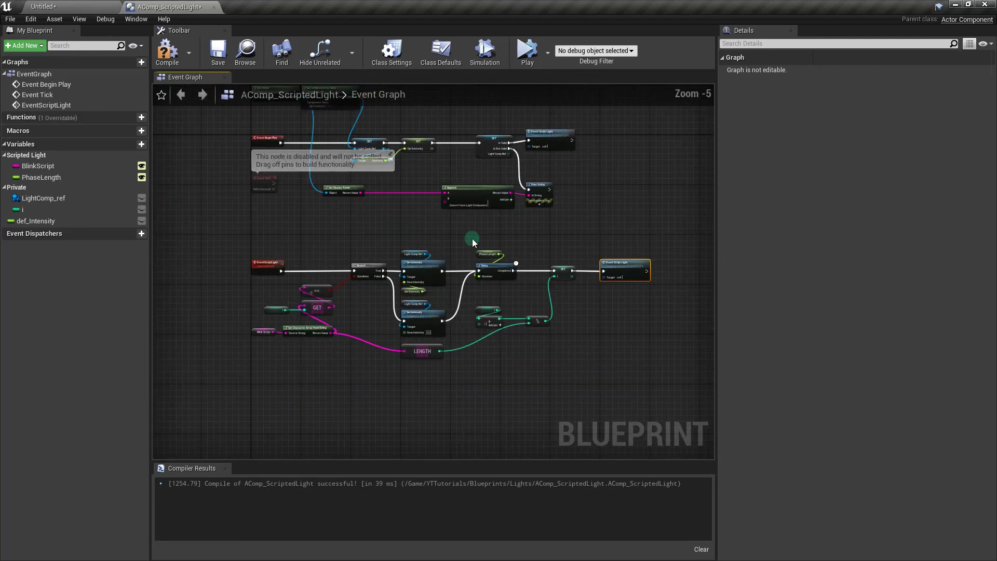
right_drag(244, 176, 237, 227)
click(237, 227)
key(Delete)
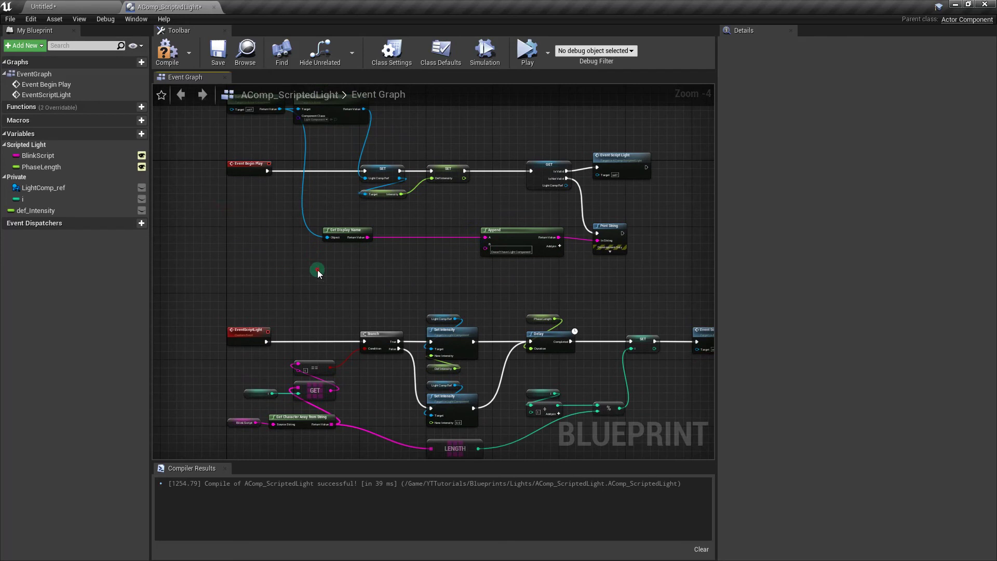
Turn off Start with Tick Enabled in the component's Class Defaults
click(441, 52)
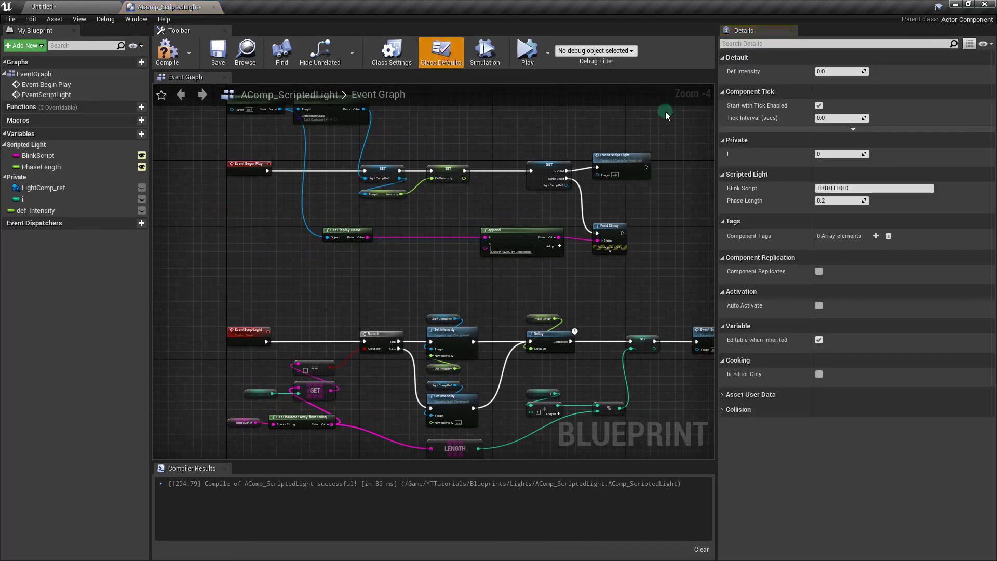
click(820, 106)
right_drag(685, 200, 678, 220)
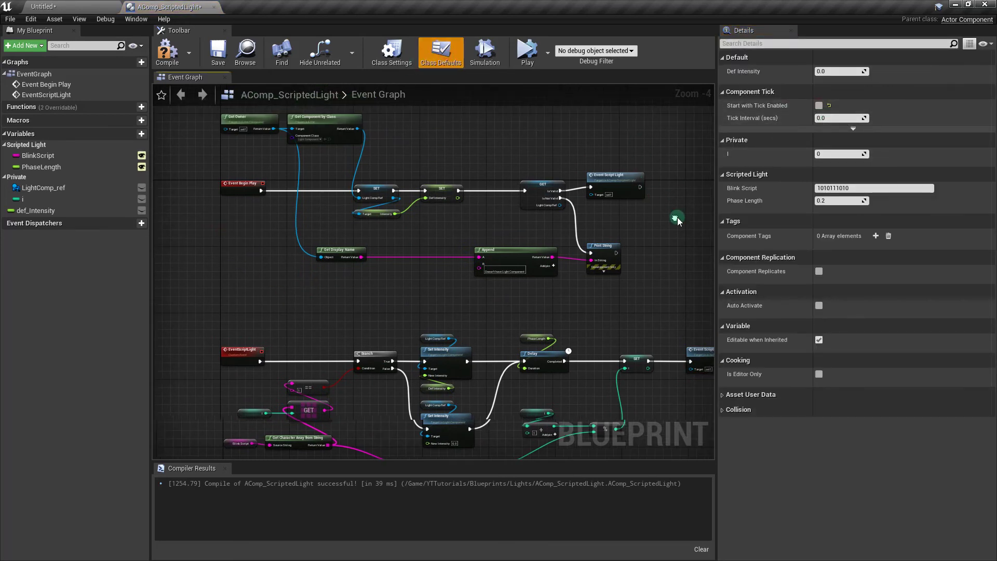
right_drag(678, 219, 663, 220)
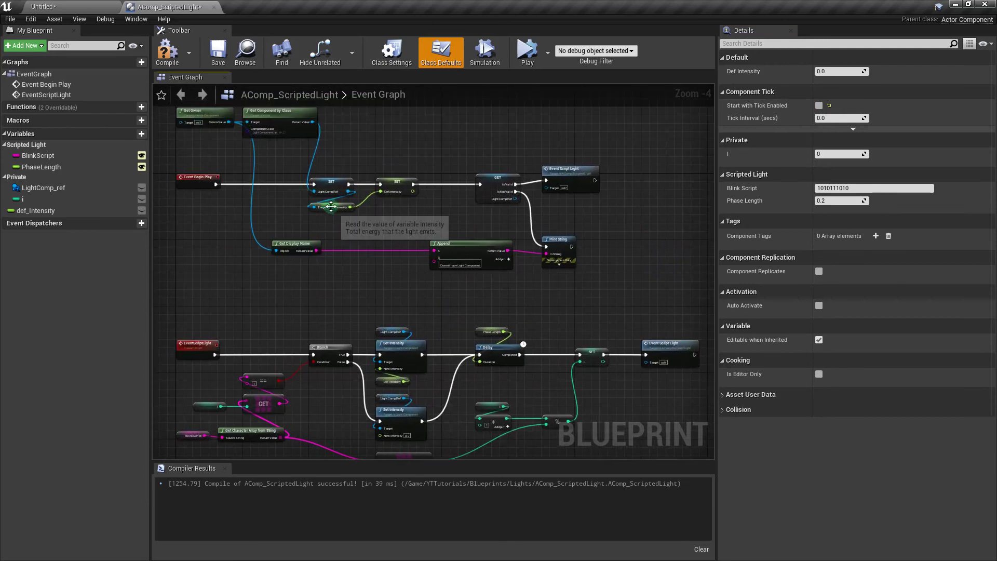
Recompile the AComp_ScriptedLight blueprint with F7
key(F7)
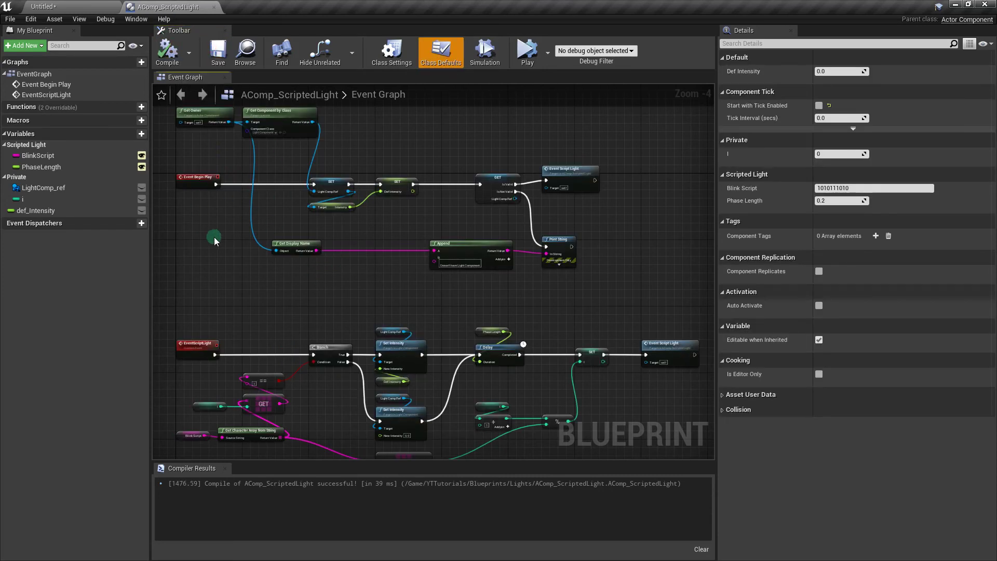
right_drag(260, 289, 263, 246)
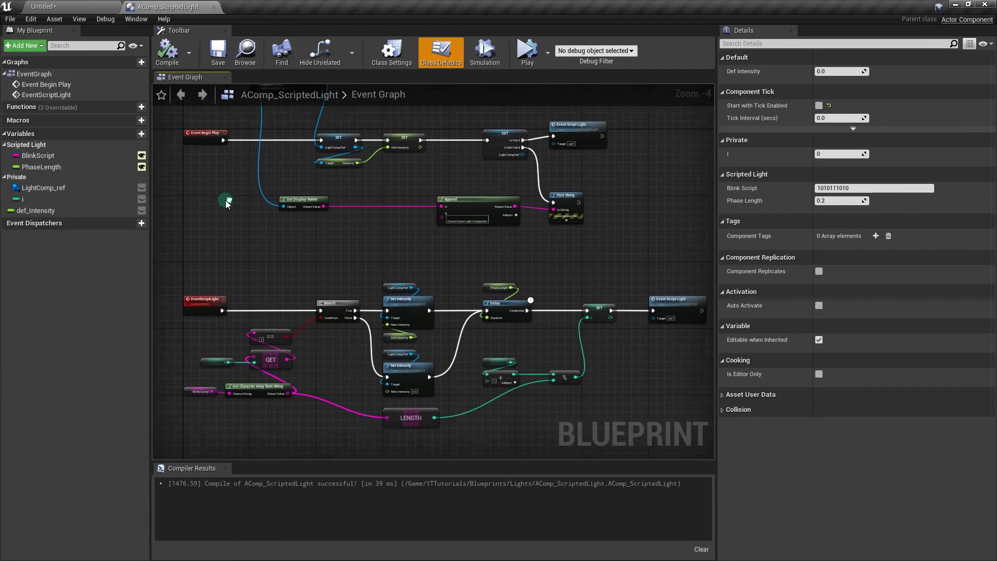
right_drag(260, 208, 284, 266)
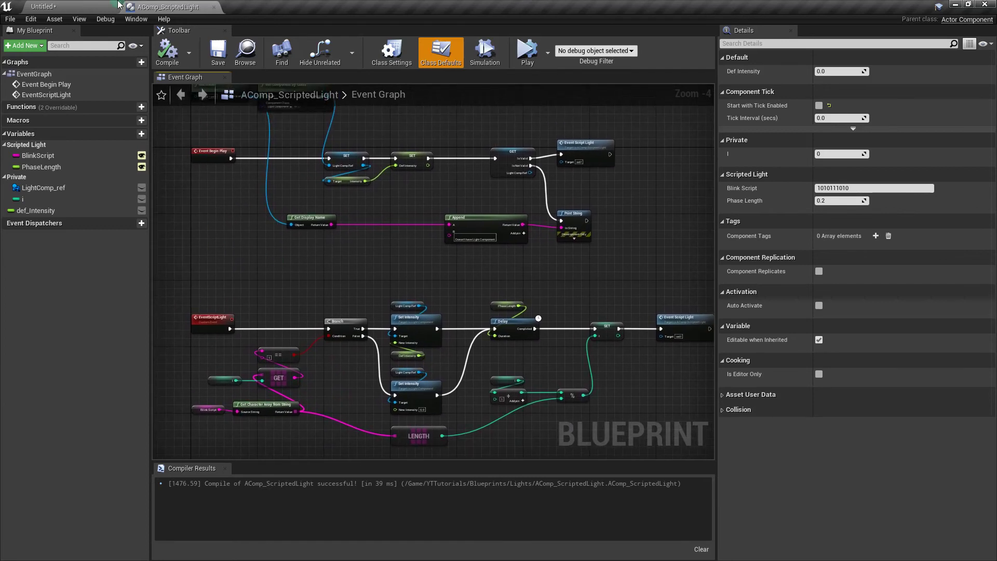
Set the point light to 15 cd intensity with a warm orange colour
click(74, 4)
right_drag(470, 228, 457, 228)
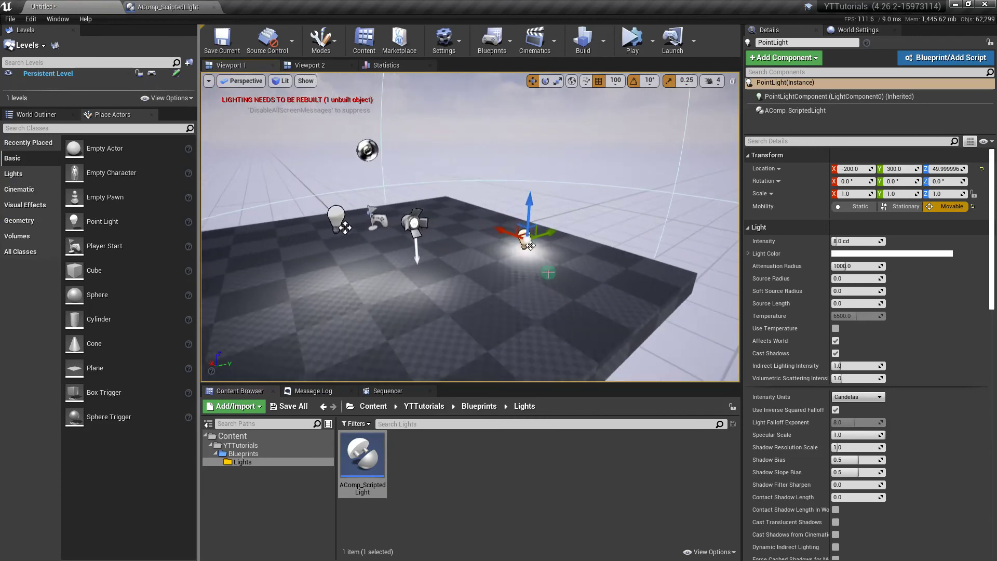
click(410, 221)
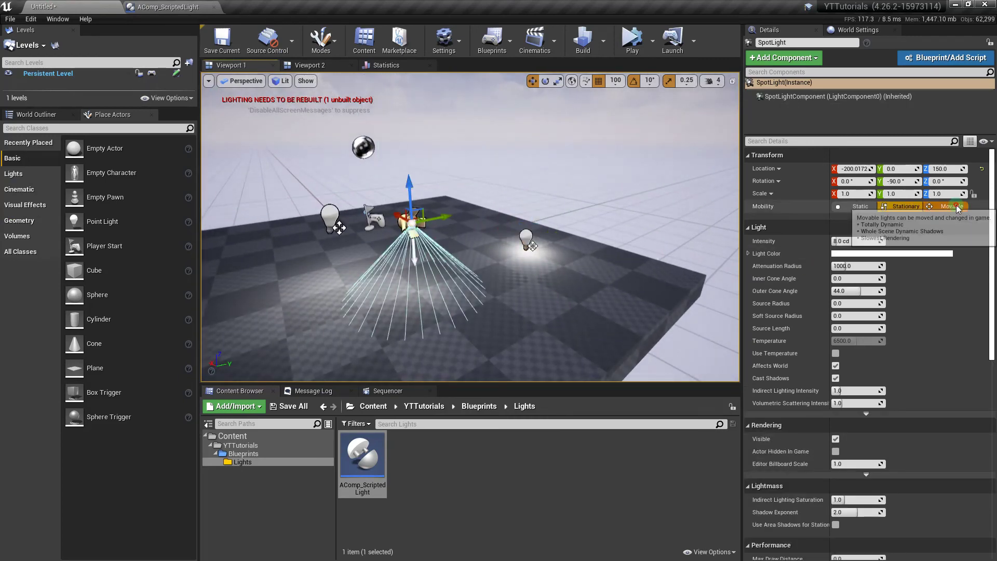
drag(416, 234, 420, 198)
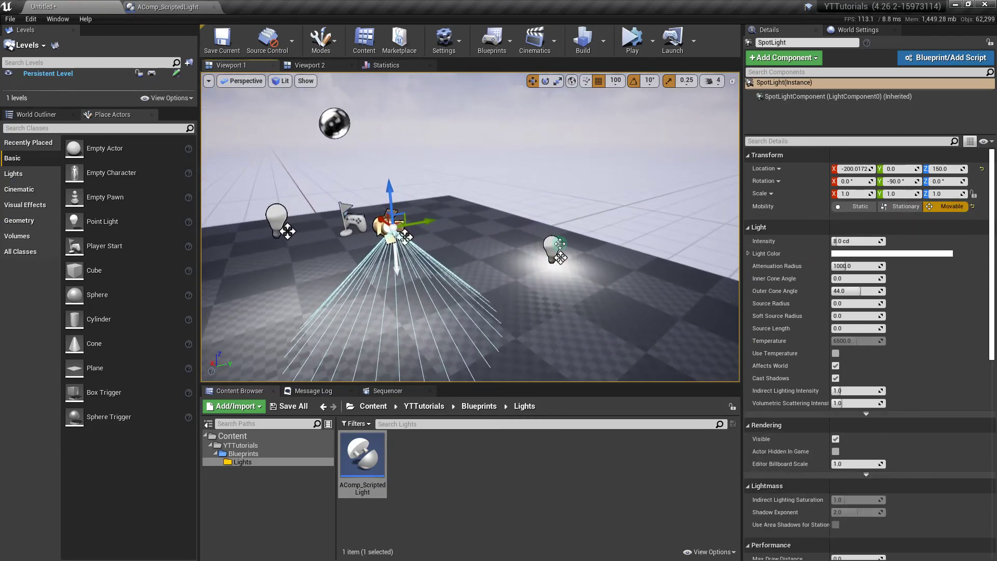
click(552, 252)
text(15)
key(Return)
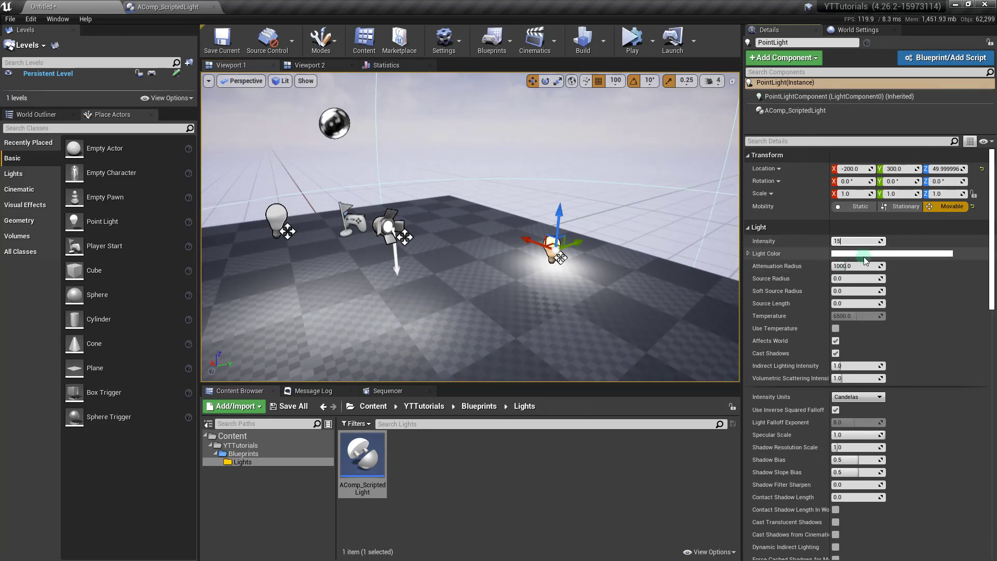
click(864, 255)
click(728, 359)
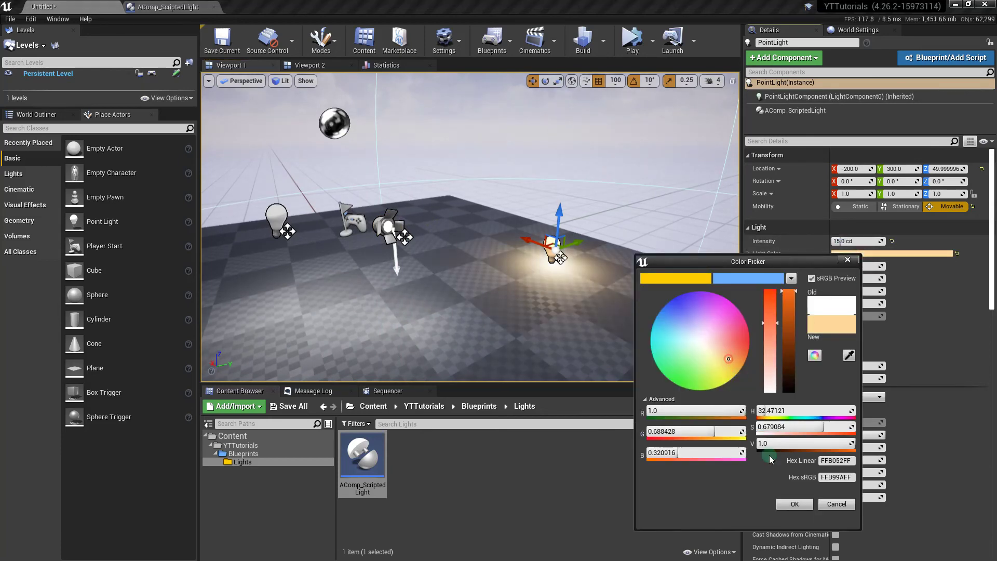
click(794, 503)
Give the spot light a salmon colour and 50 cd intensity
click(389, 226)
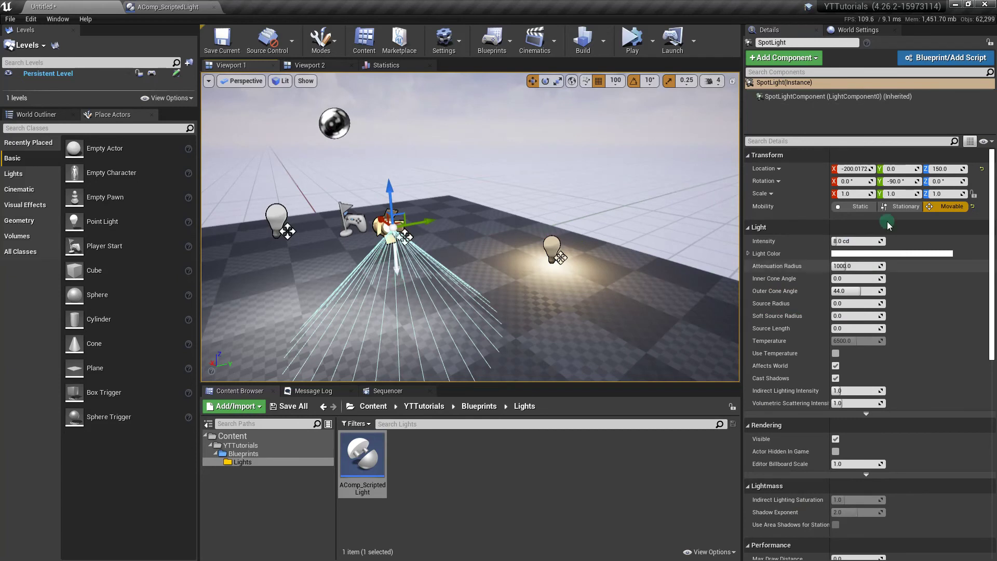
click(886, 254)
click(710, 337)
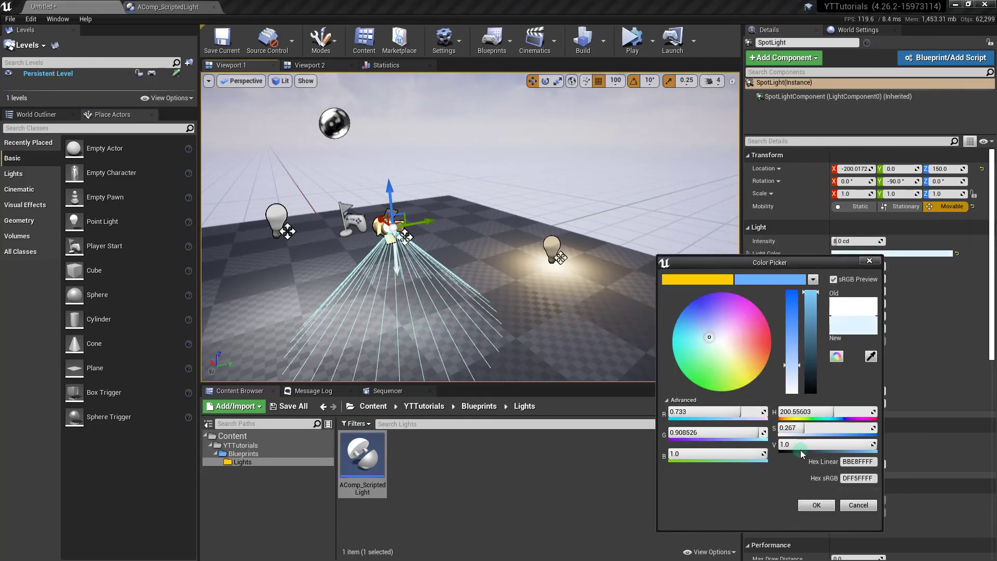
drag(791, 325, 791, 297)
drag(734, 363, 761, 350)
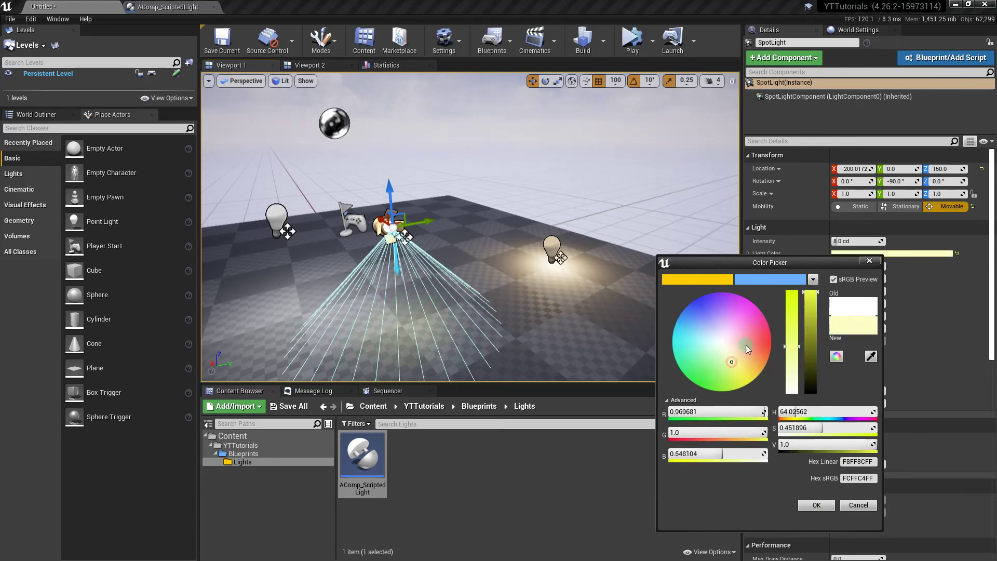
click(816, 505)
click(860, 241)
text(50)
key(Return)
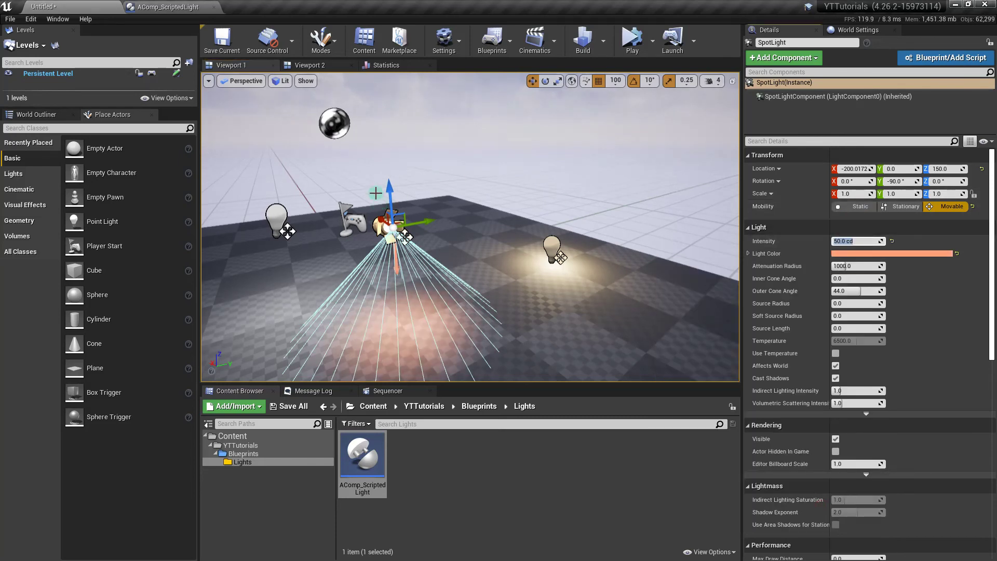
Set the rect light to 100 cd intensity with a light-blue colour
drag(467, 312, 447, 291)
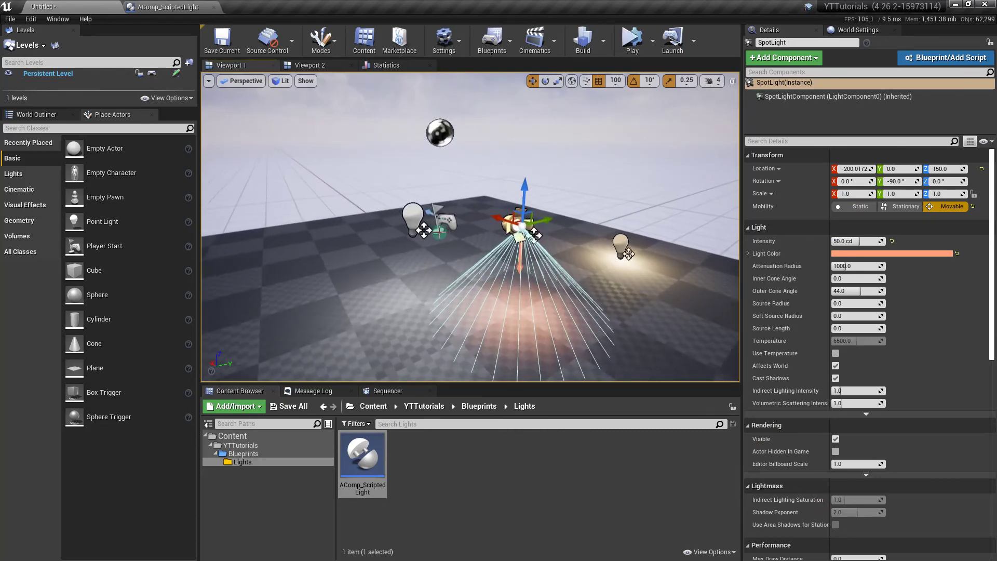
click(413, 215)
click(856, 240)
text(100)
click(902, 253)
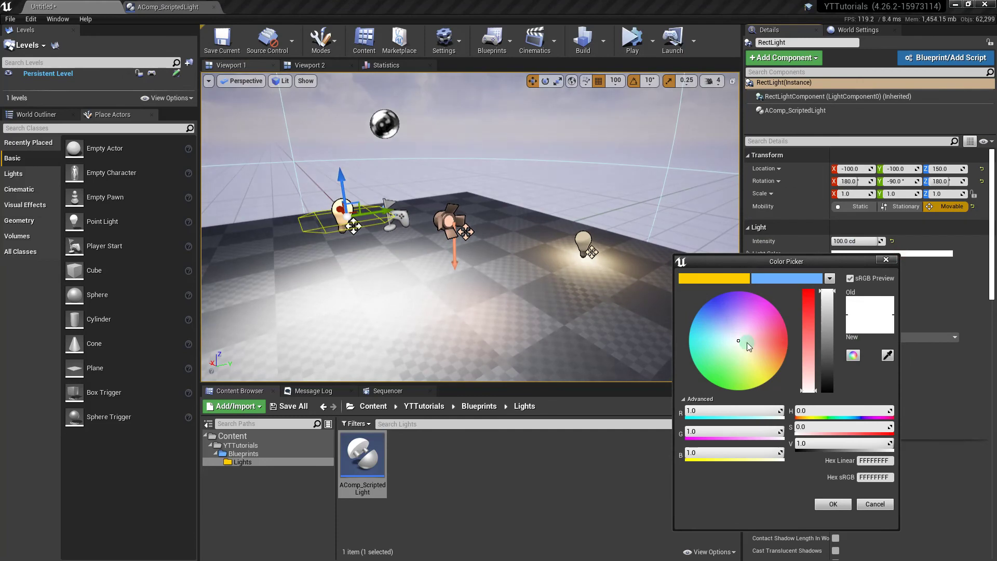
click(708, 331)
click(708, 322)
click(833, 504)
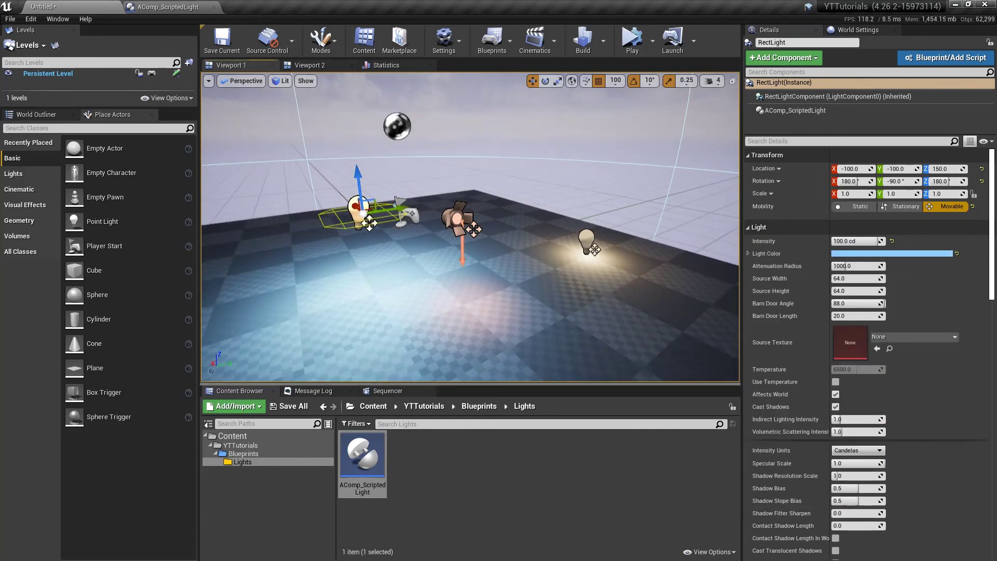
right_drag(531, 213, 597, 213)
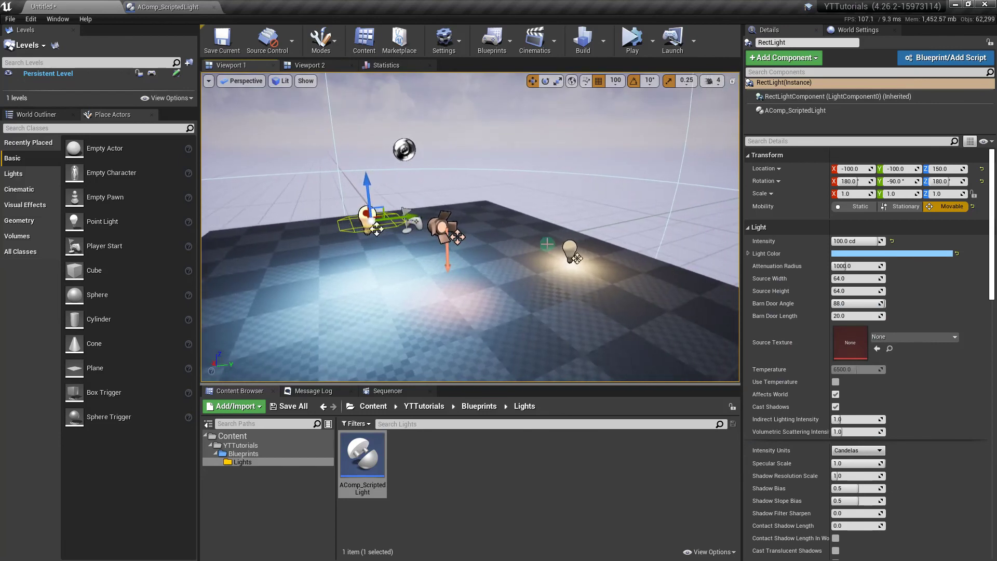
click(441, 227)
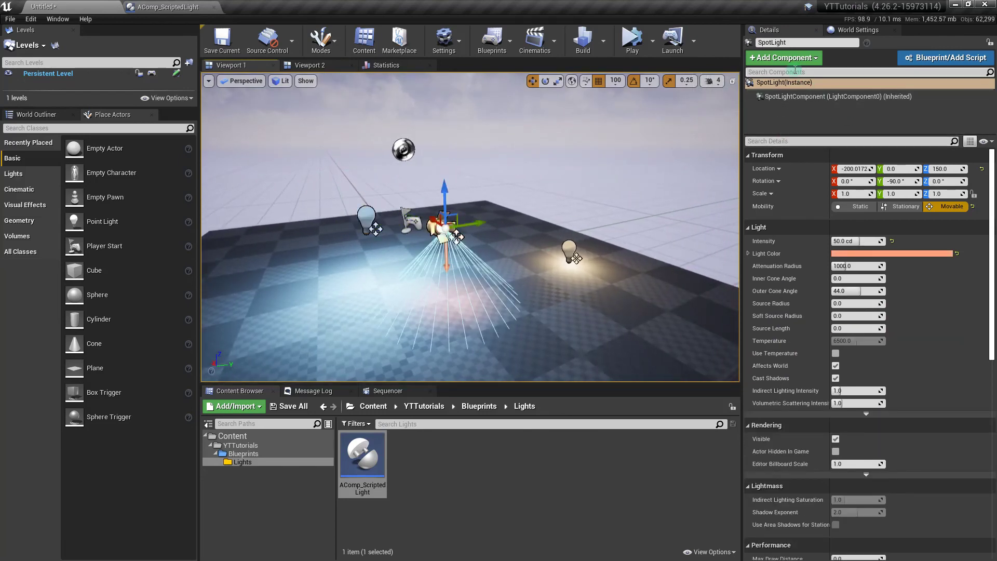
Add the AComp Scripted Light component to the SpotLight
click(784, 58)
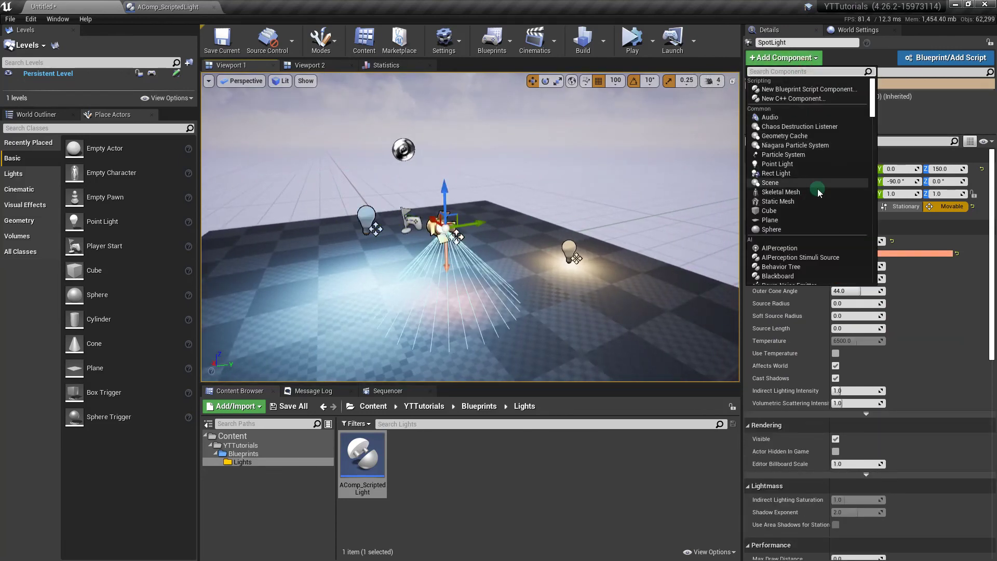
click(781, 72)
text(Acom)
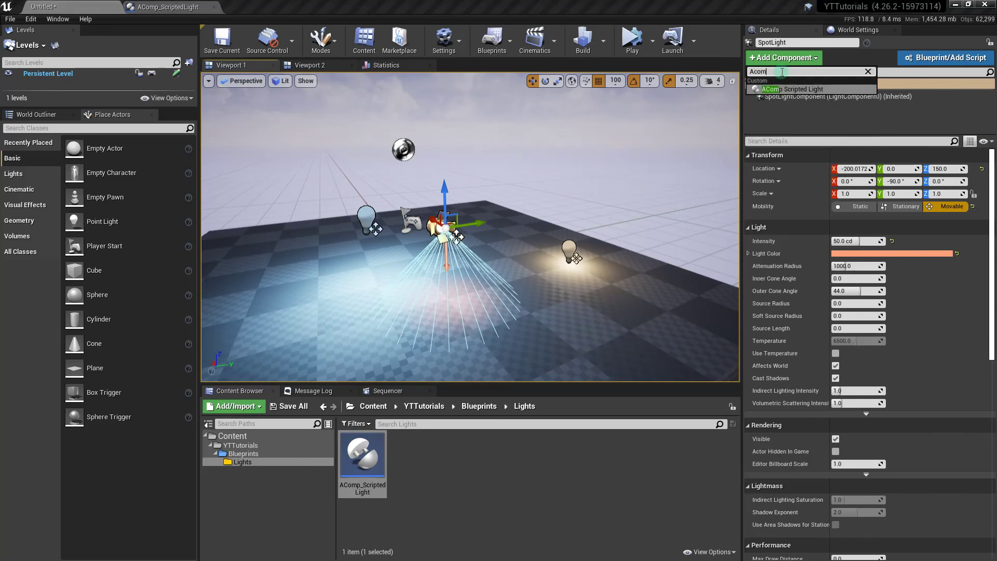
click(854, 90)
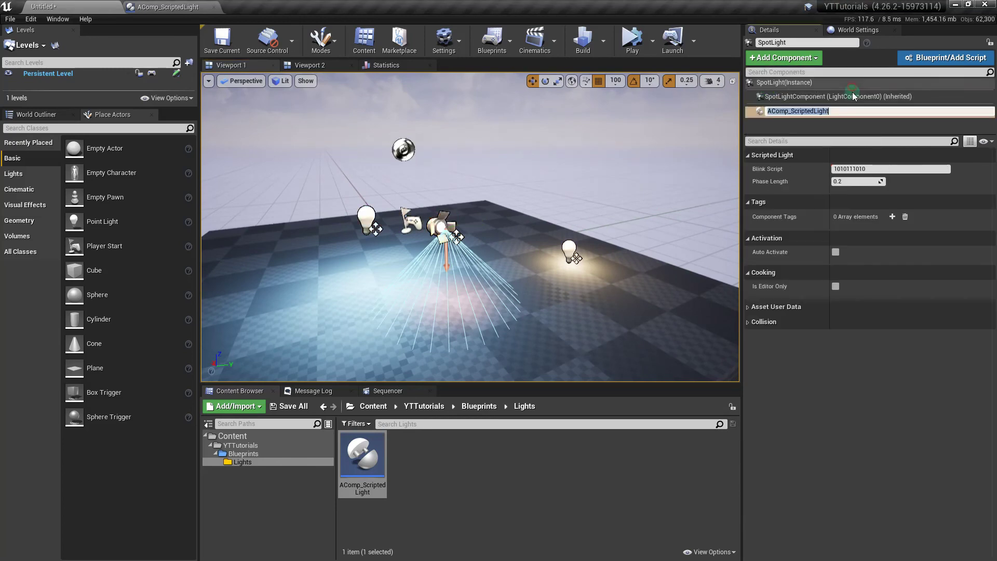
mouse_move(645, 194)
right_down()
mouse_move(665, 187)
mouse_move(634, 201)
right_up()
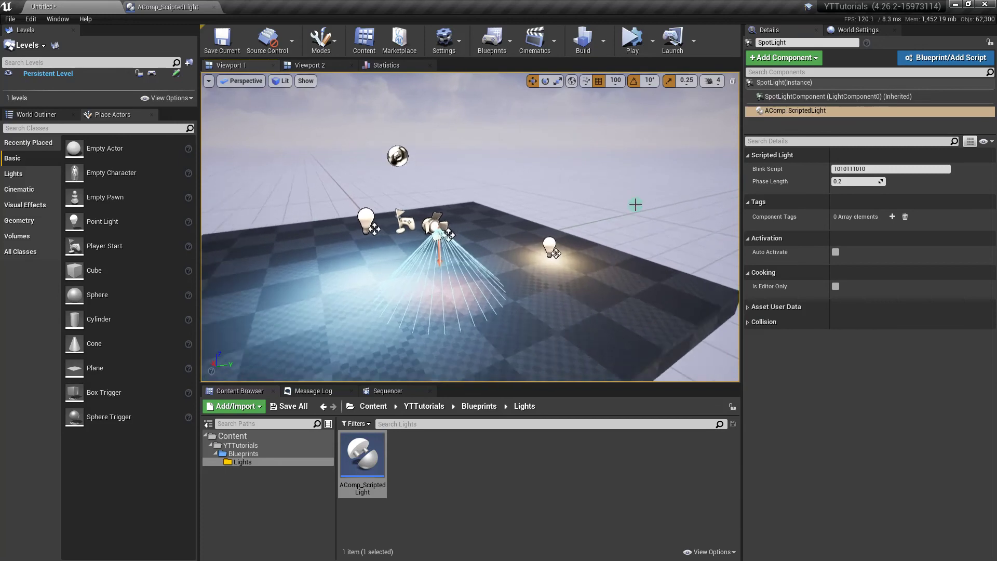
Edit the point light's Blink Script in its scripted light settings
click(559, 244)
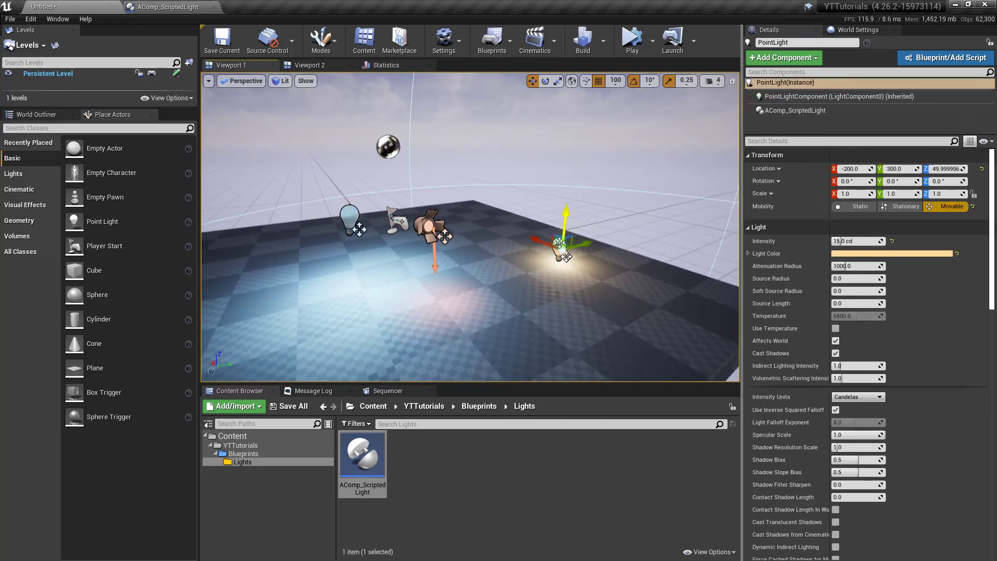
click(811, 110)
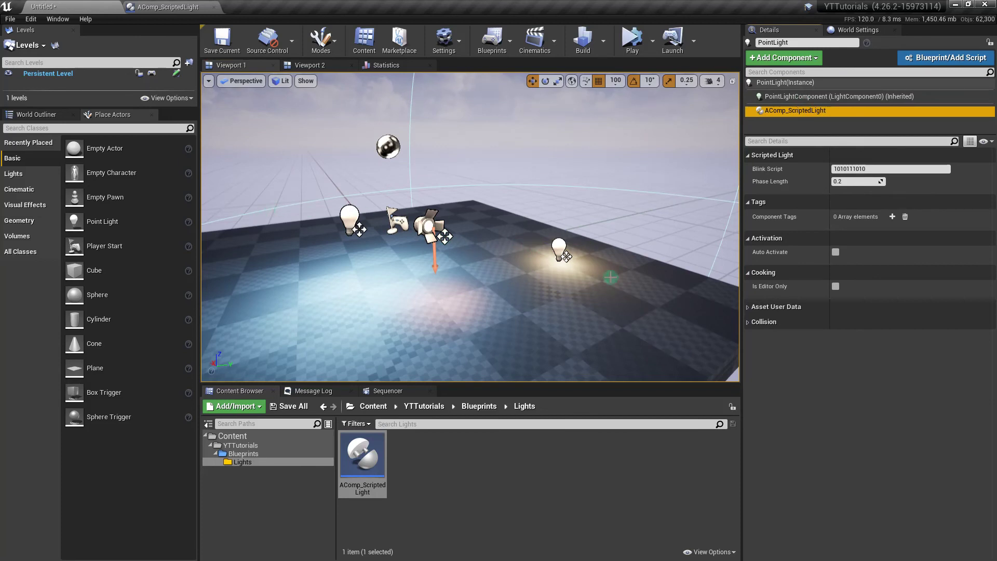
click(562, 253)
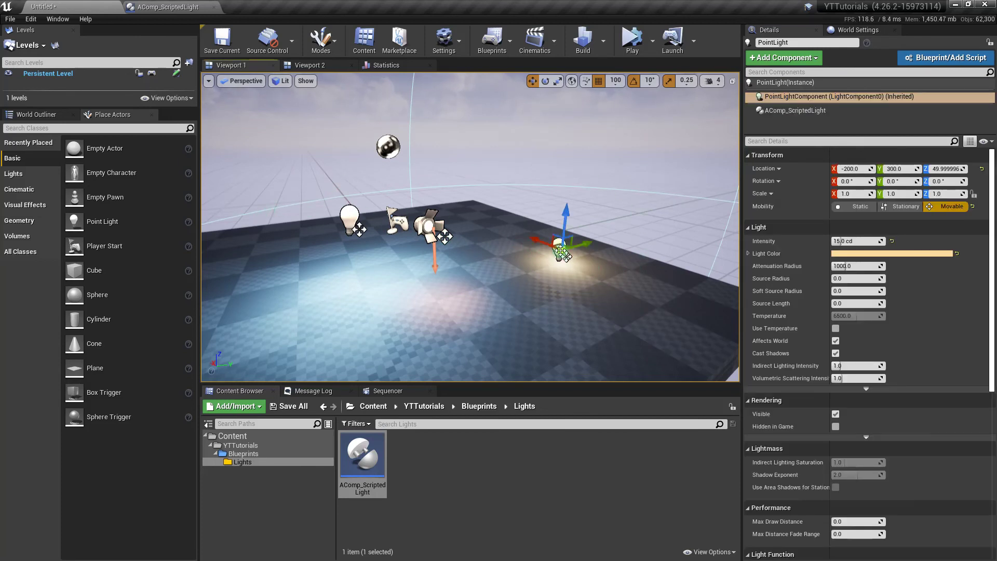
click(800, 110)
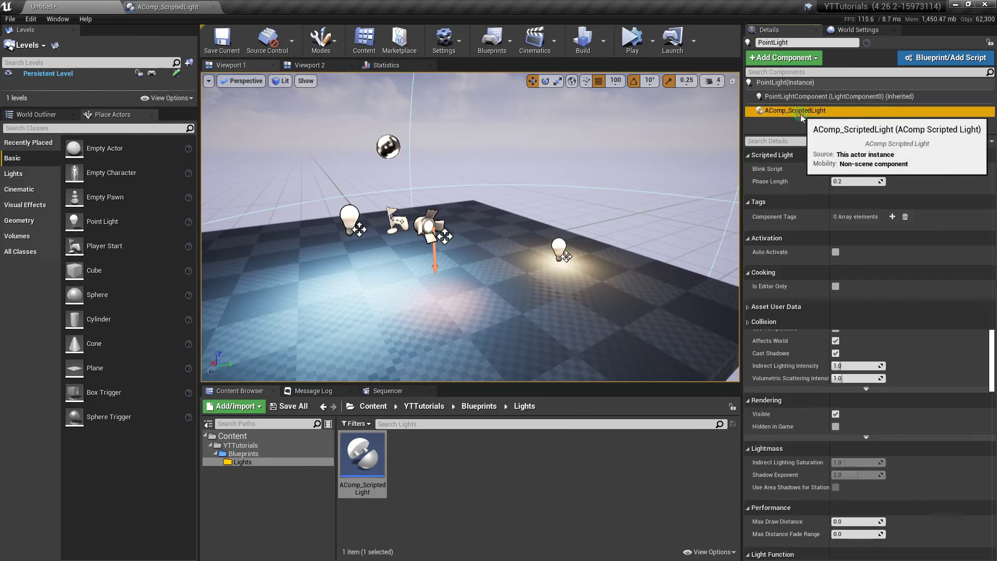
click(885, 162)
click(886, 169)
text(11111)
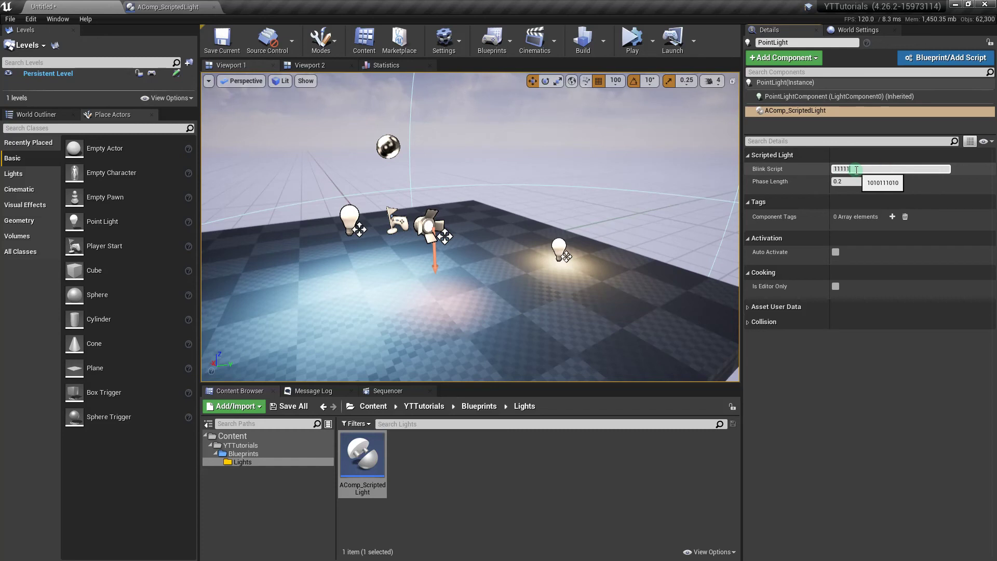
text(01)
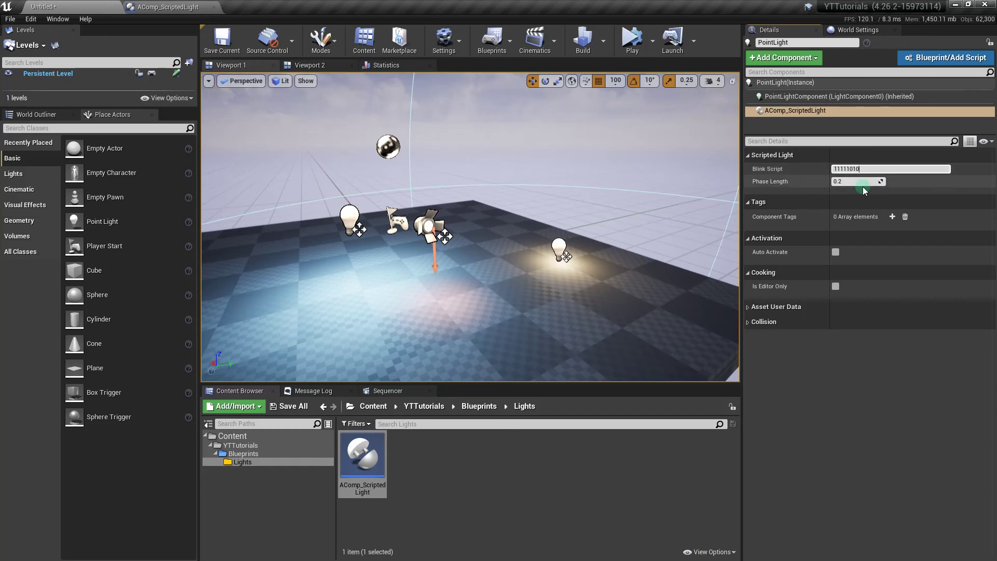
text(0)
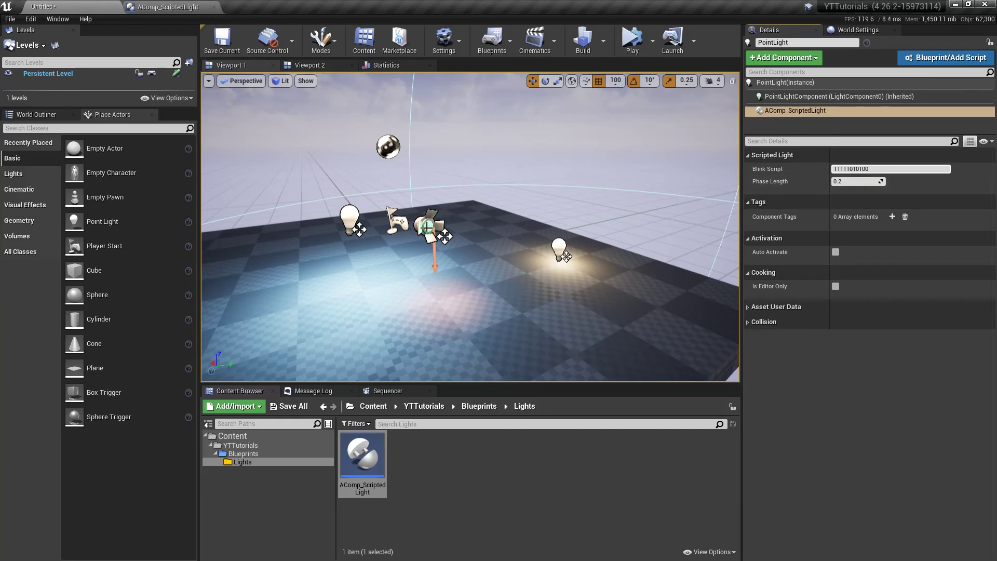
Edit the spot and rect lights' Blink Scripts, the rect light's to 1001110, then play
click(427, 227)
click(794, 110)
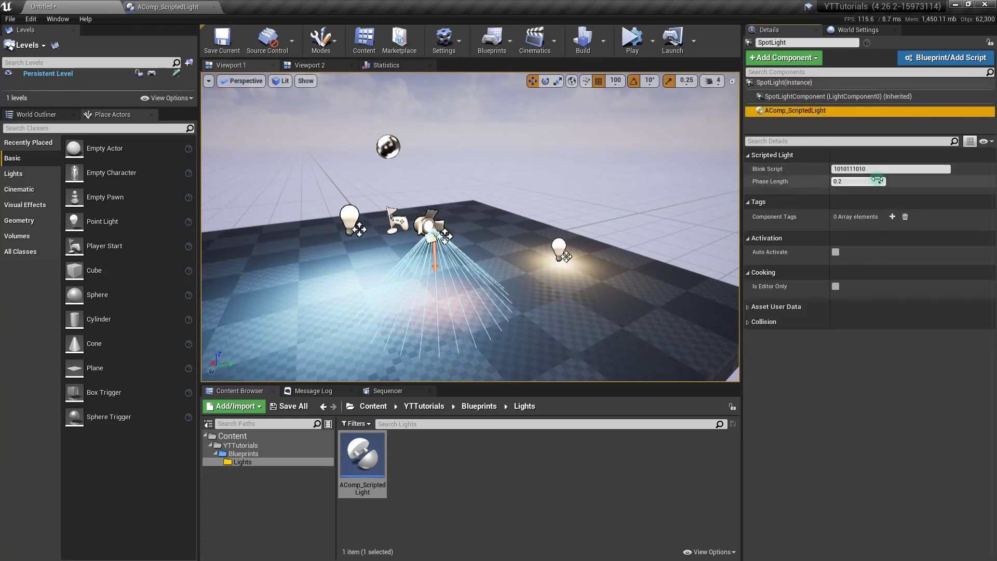
click(872, 169)
text(1)
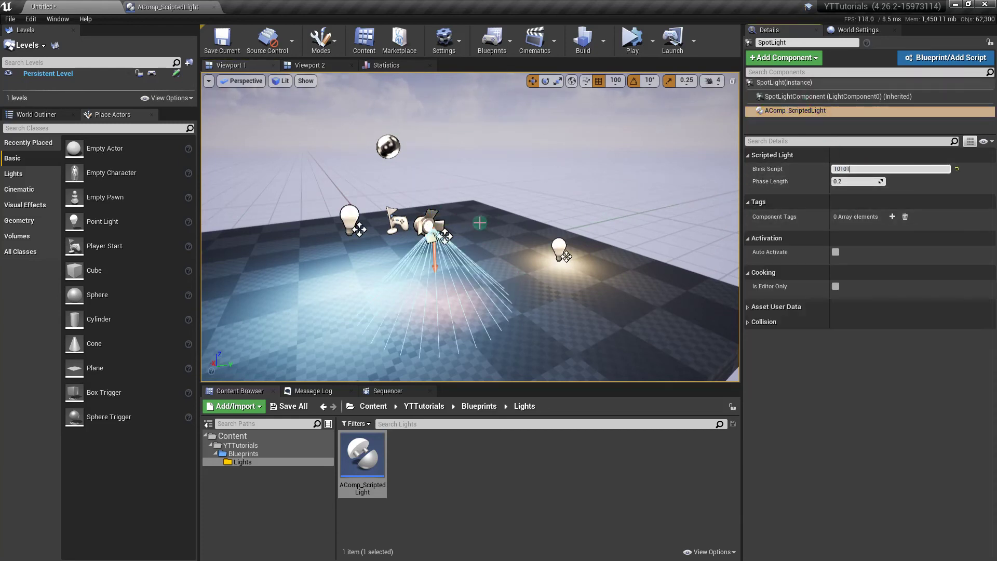
click(346, 217)
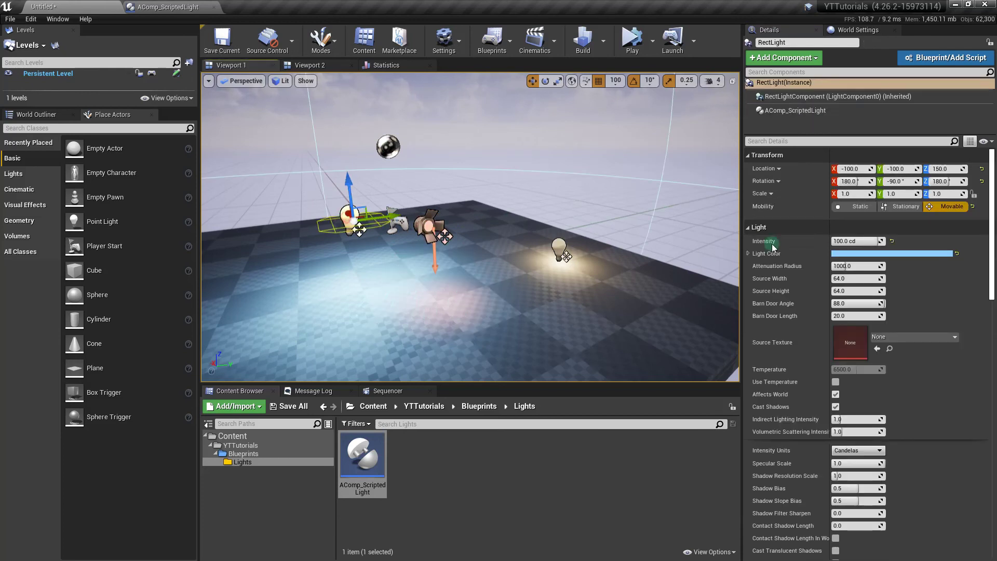
click(809, 110)
click(887, 169)
text(100)
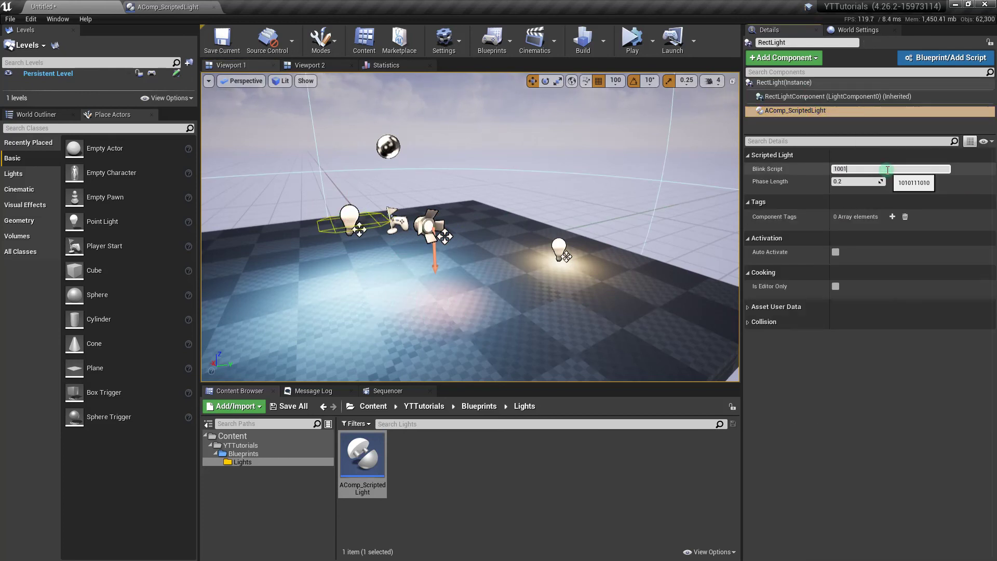
text(110)
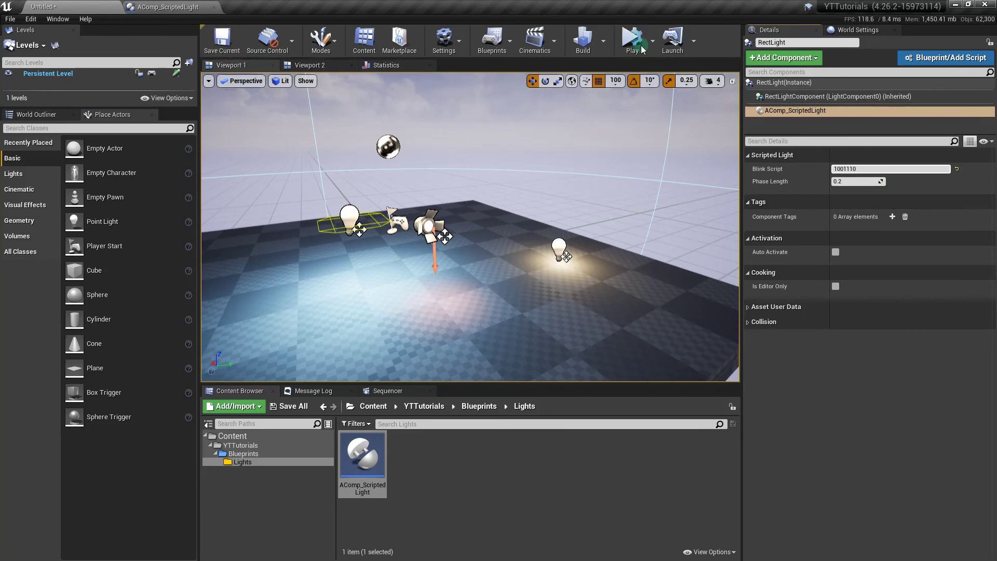
click(633, 45)
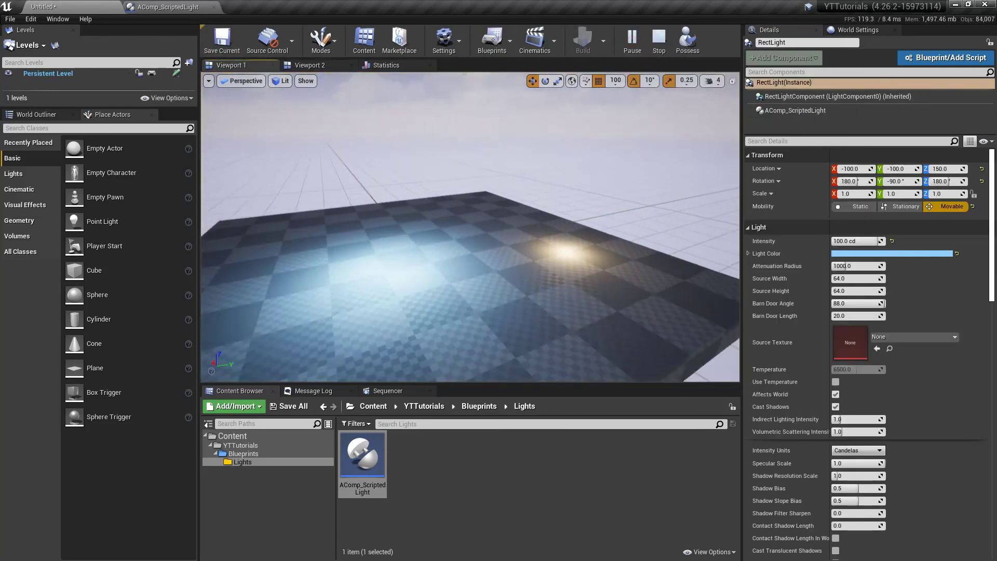
click(653, 176)
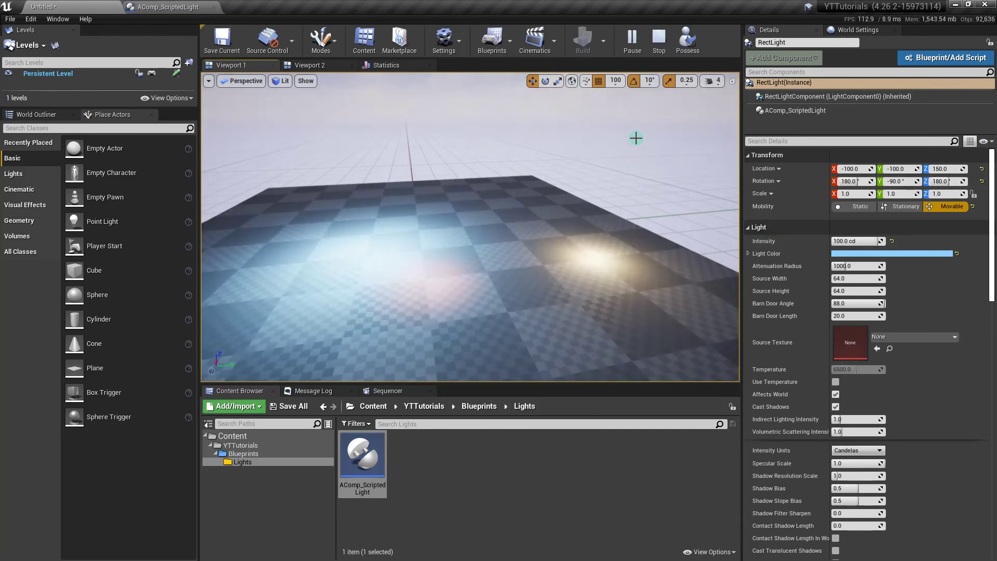
click(664, 44)
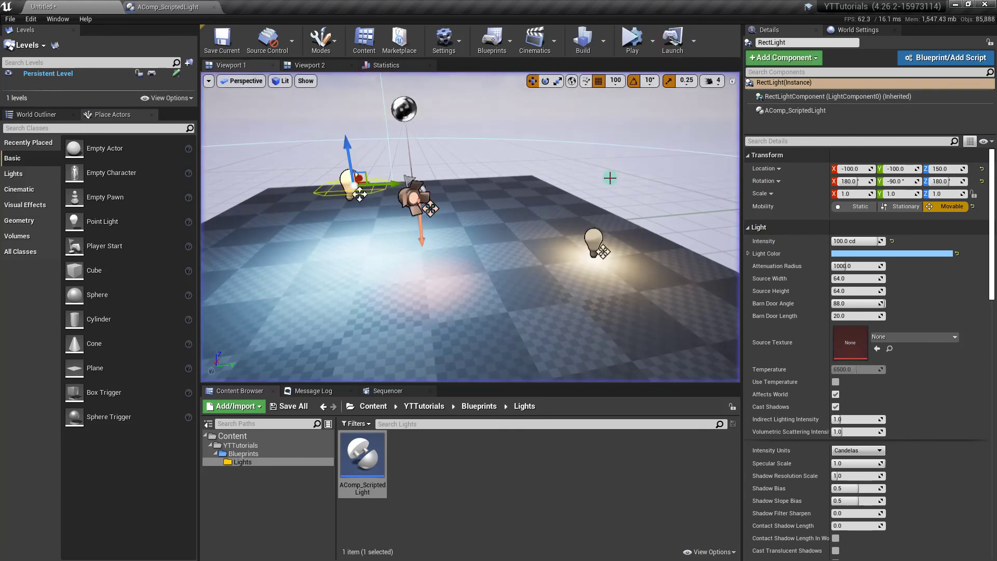
Delete the spot and rect lights and move the point light to Y 100
scroll(610, 178, up, 3)
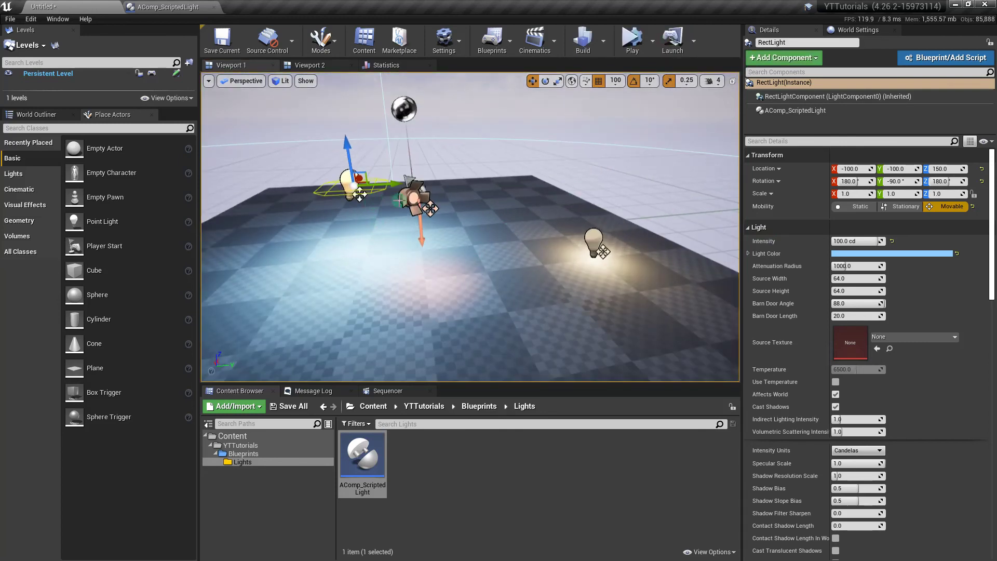
key(Delete)
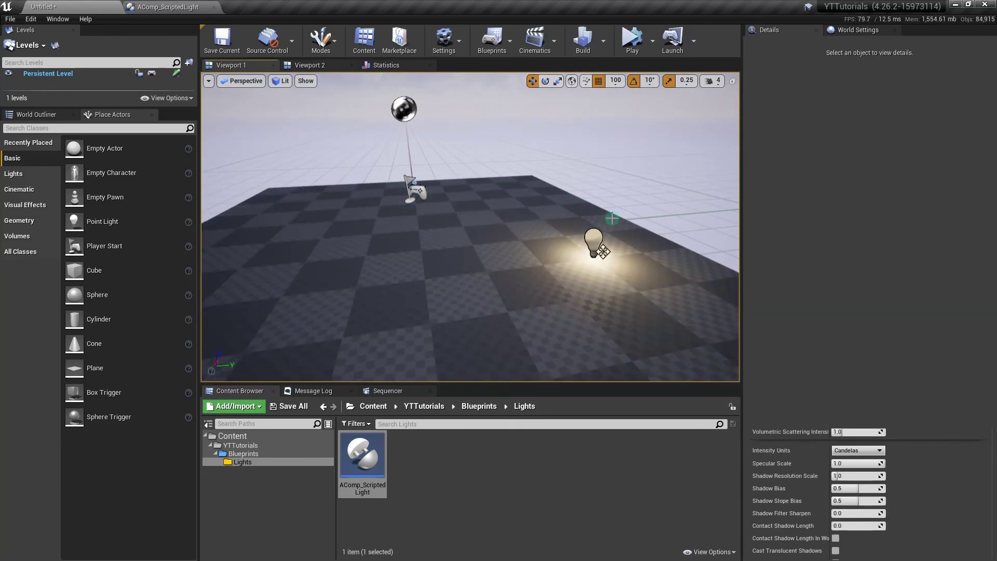
click(596, 240)
drag(625, 239, 518, 250)
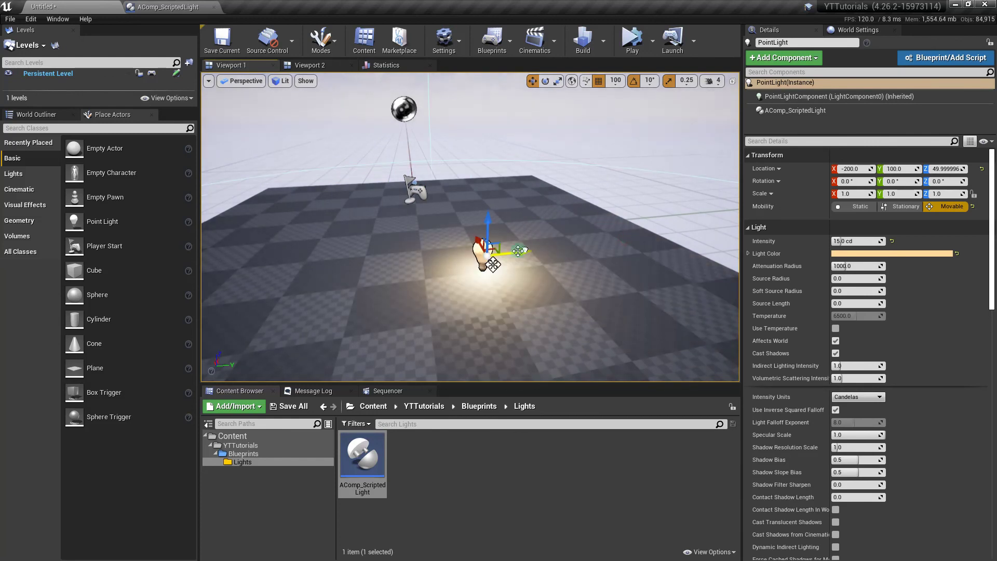
Set the point light's Phase Length to 0.5 and Blink Script to 1101001
click(795, 110)
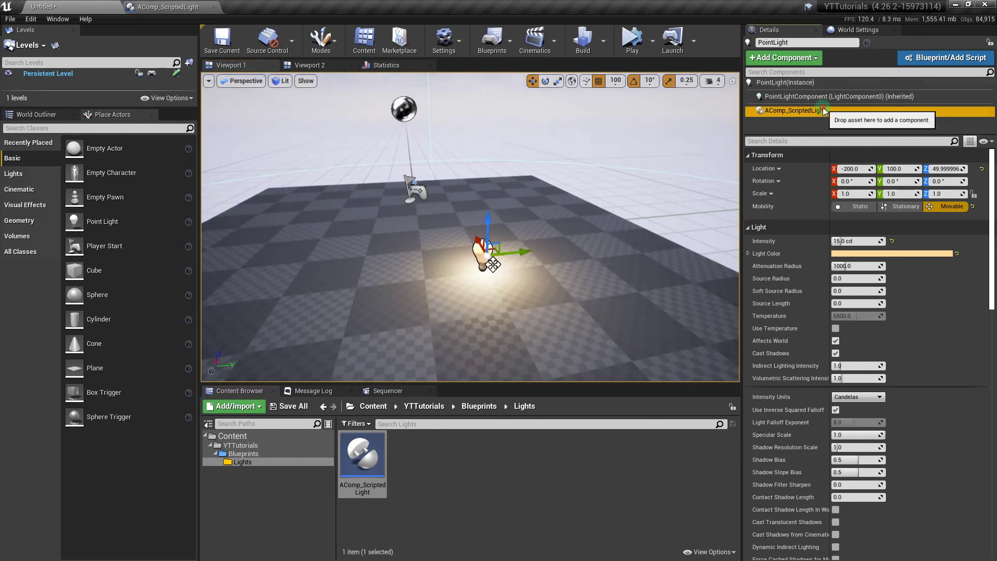
click(875, 180)
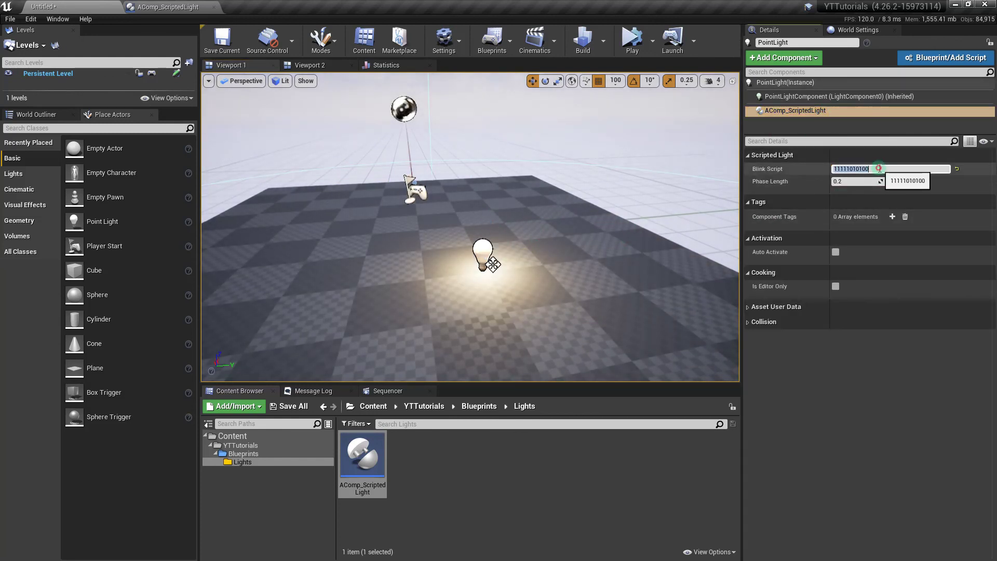
click(864, 181)
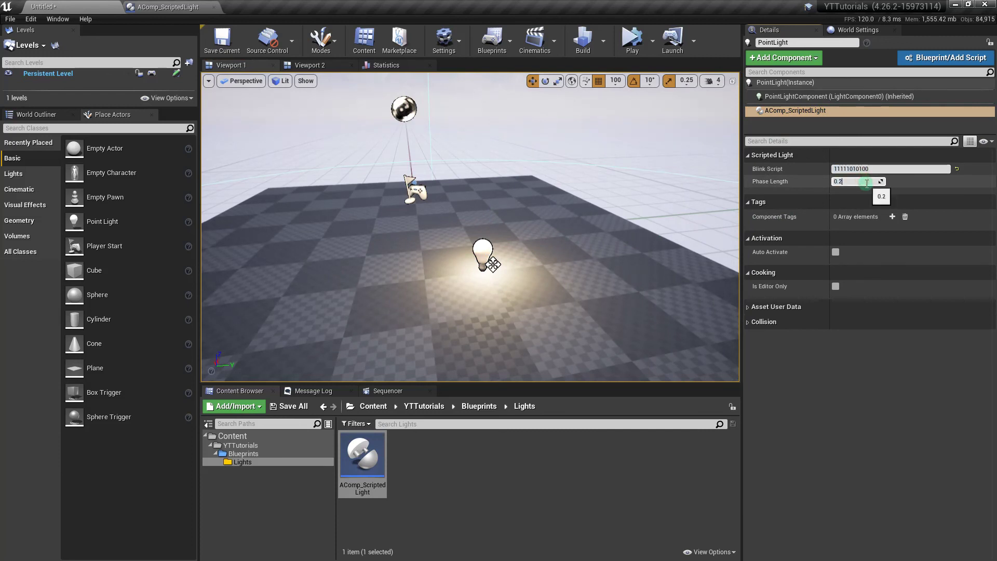
text(0.5)
key(Return)
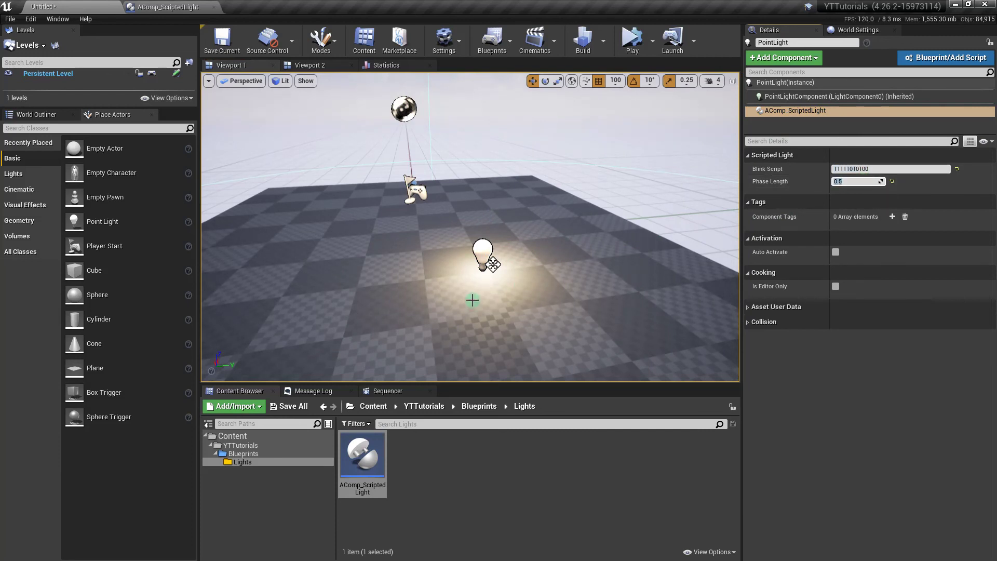
click(888, 169)
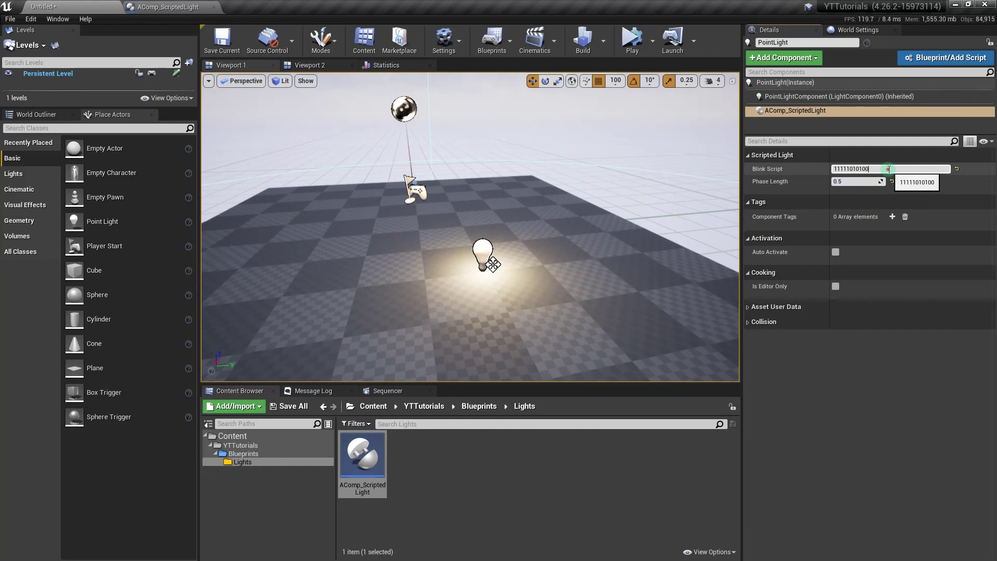
text(11)
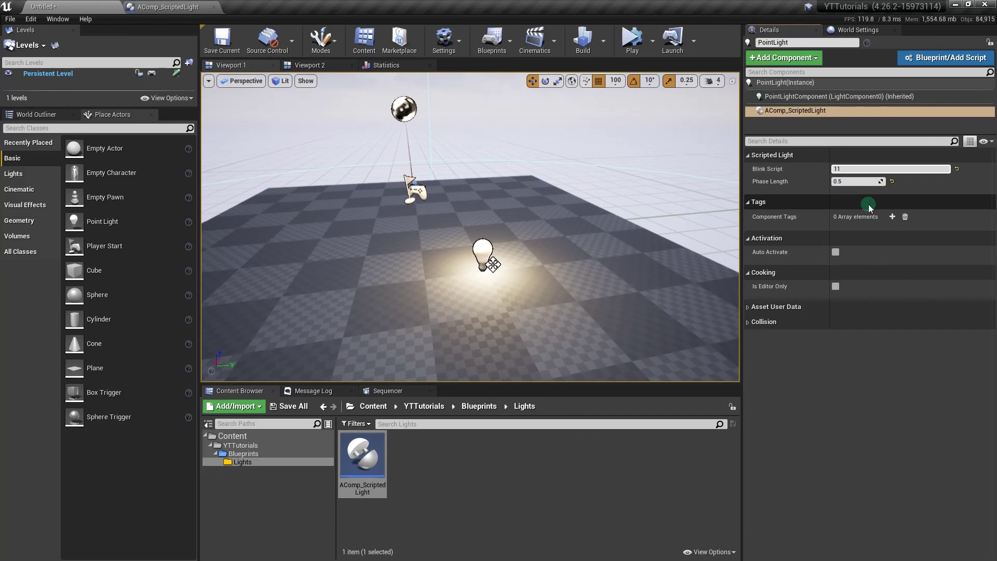
text(100)
text(1)
click(855, 394)
text(00)
click(859, 432)
click(632, 39)
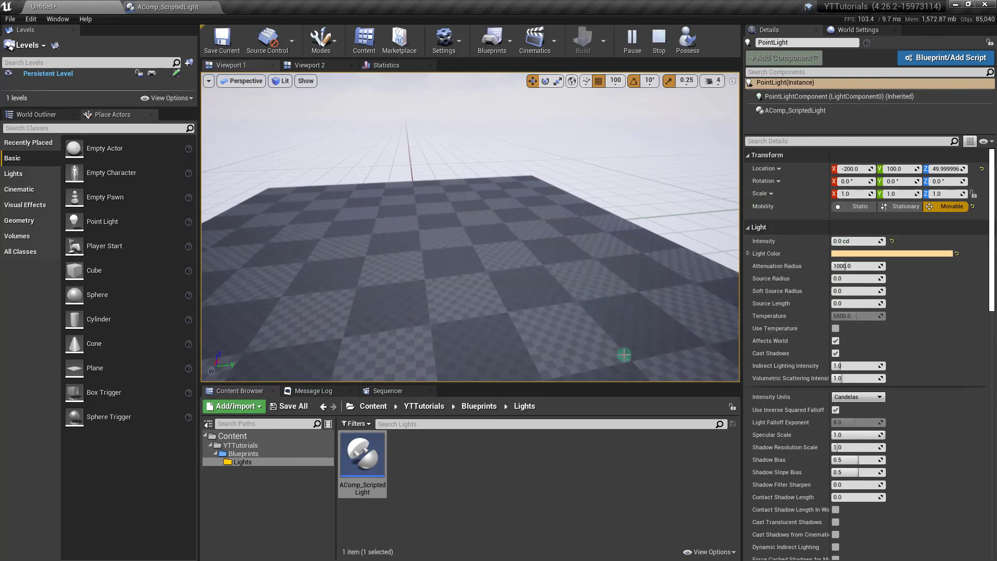
click(658, 44)
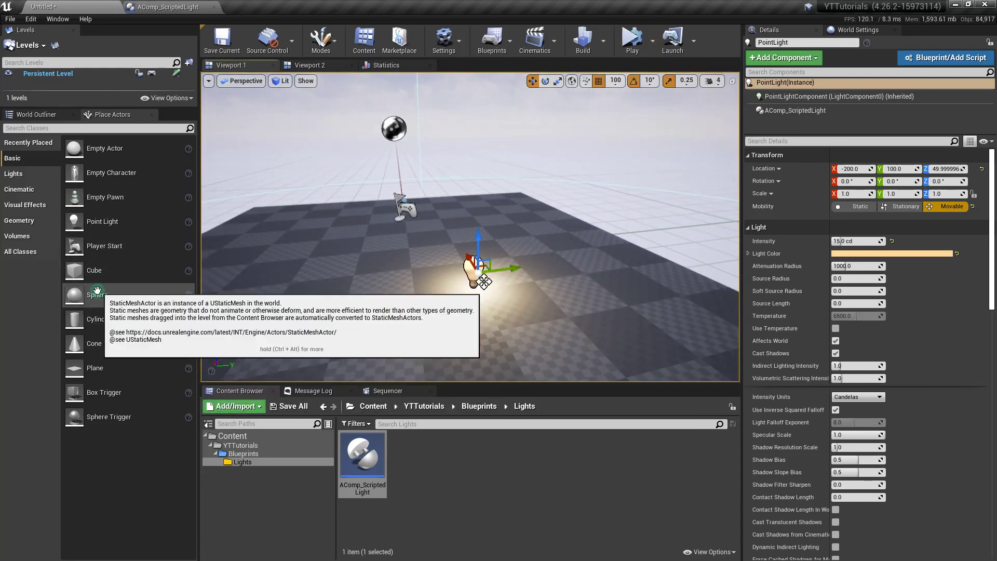
Place a sphere in the level and add AComp_ScriptedLight to it
drag(97, 279, 614, 285)
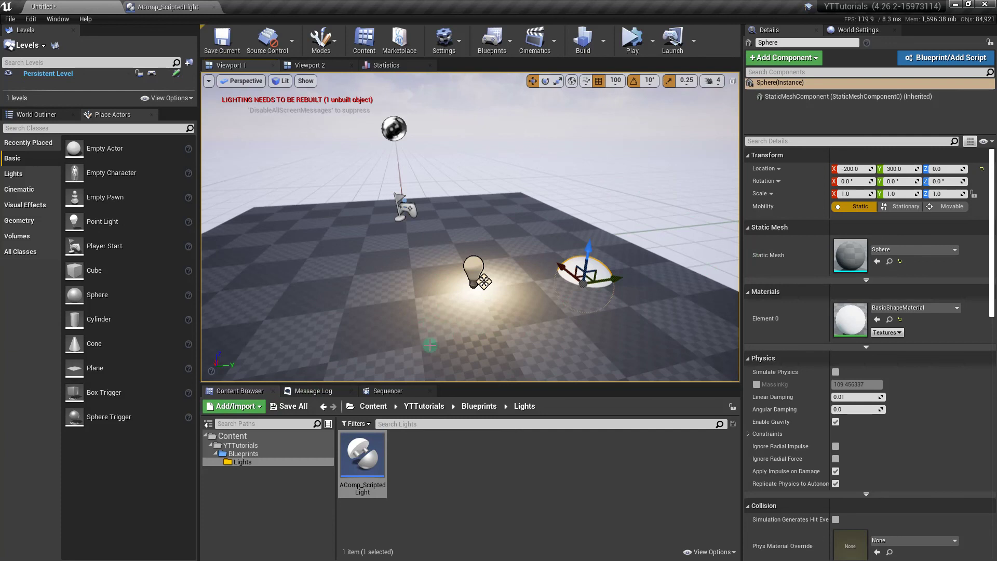
click(802, 57)
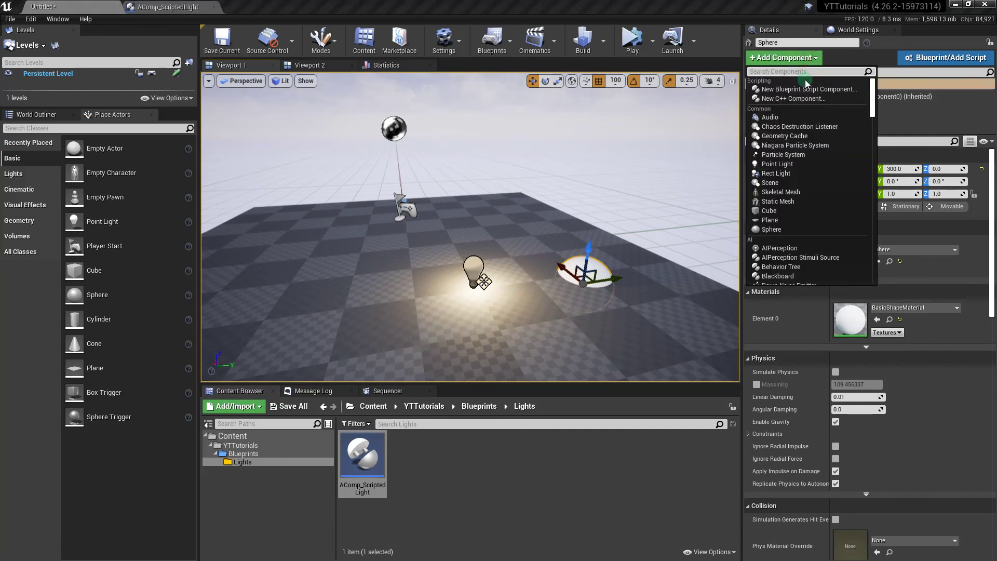
text(Acom)
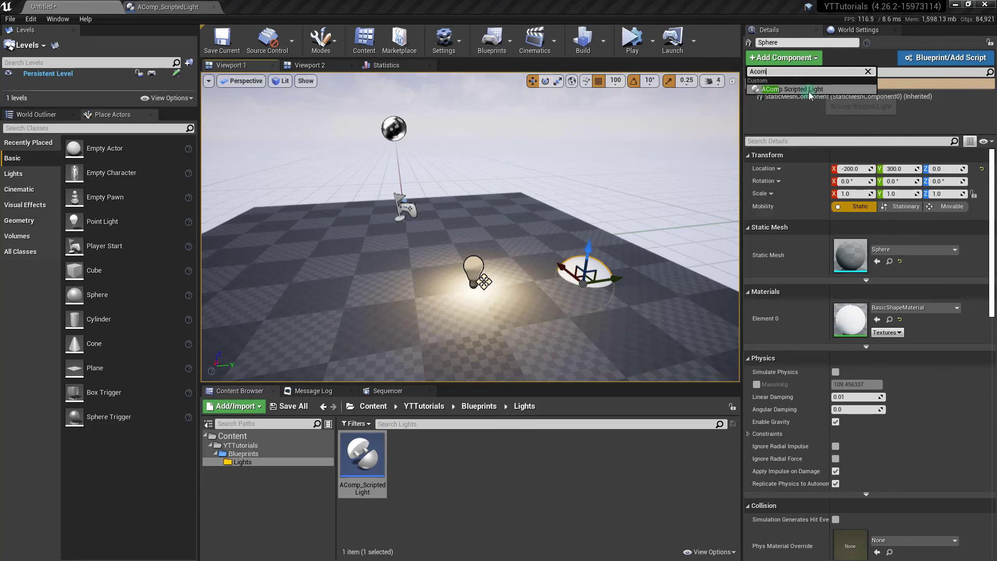
click(809, 91)
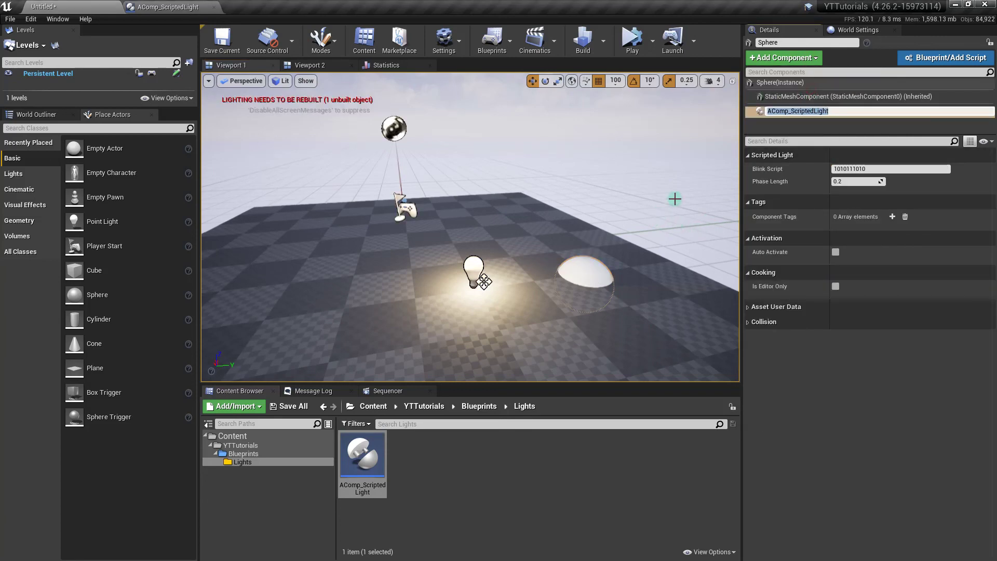
click(633, 234)
click(592, 268)
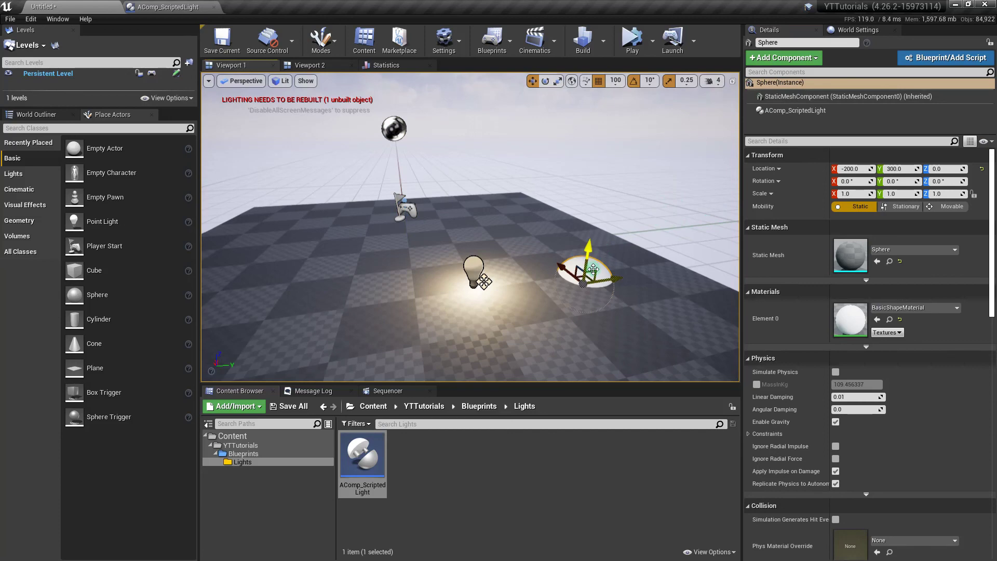
click(481, 268)
click(594, 251)
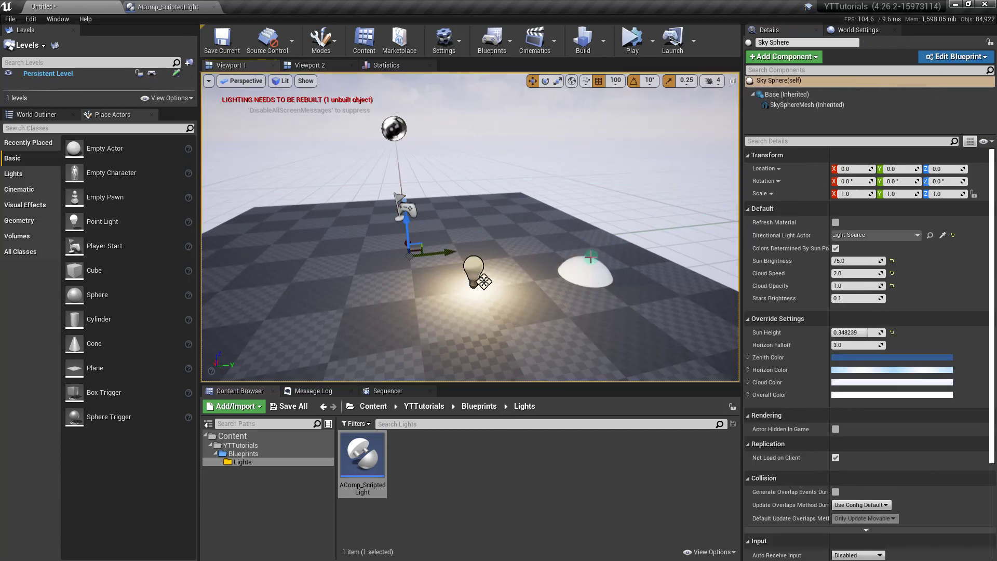
click(590, 265)
scroll(585, 270, down, 3)
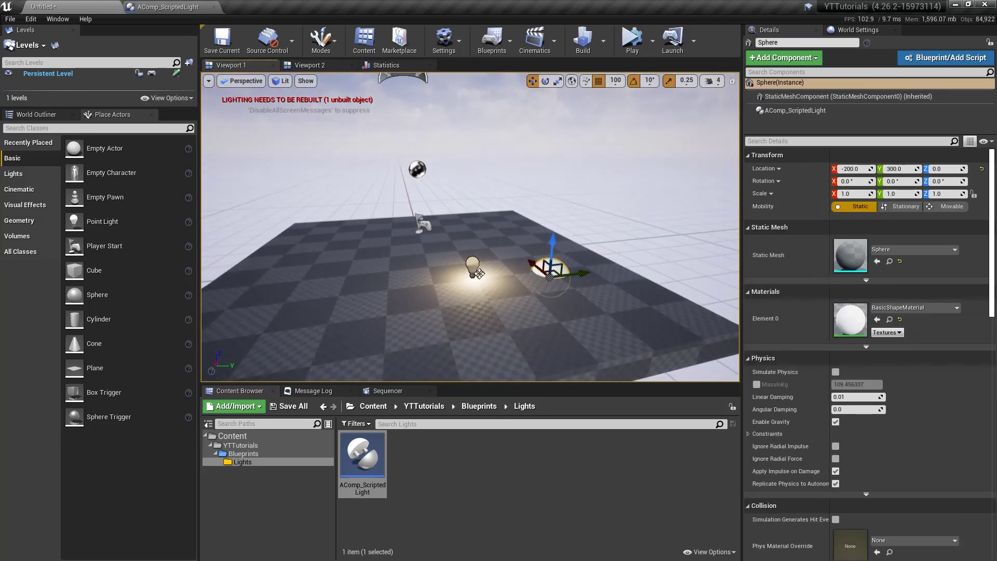
right_drag(586, 270, 429, 225)
click(352, 151)
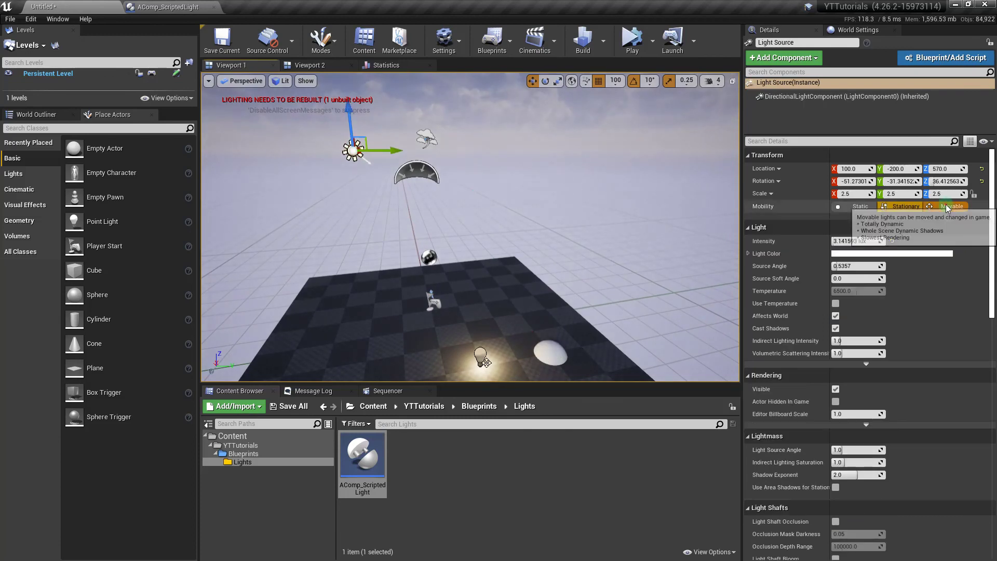
right_drag(358, 155, 553, 265)
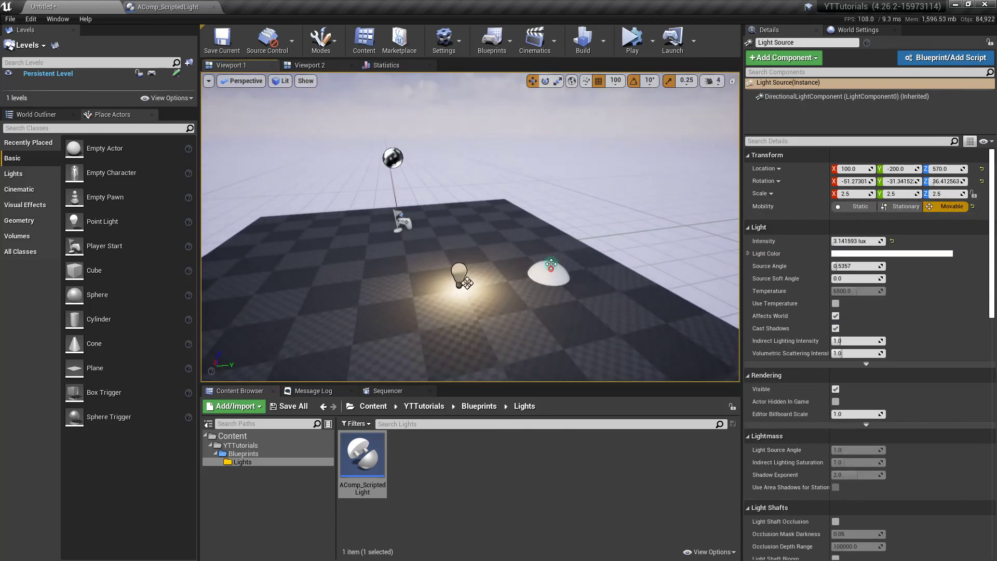
click(553, 266)
click(795, 110)
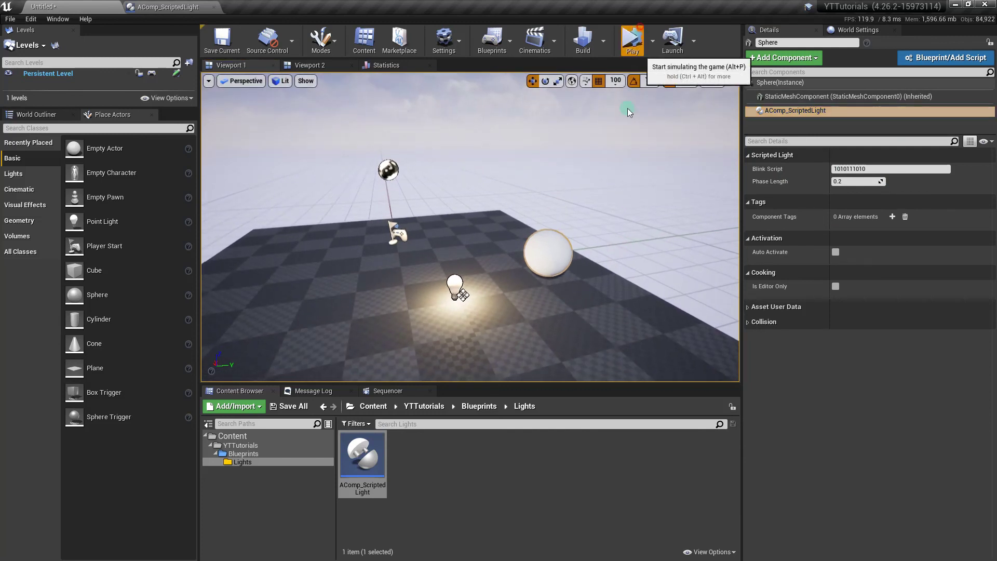
Simulate to see the sphere's 'doesn't have Light Component' warning, stop, and show the actor list
click(632, 40)
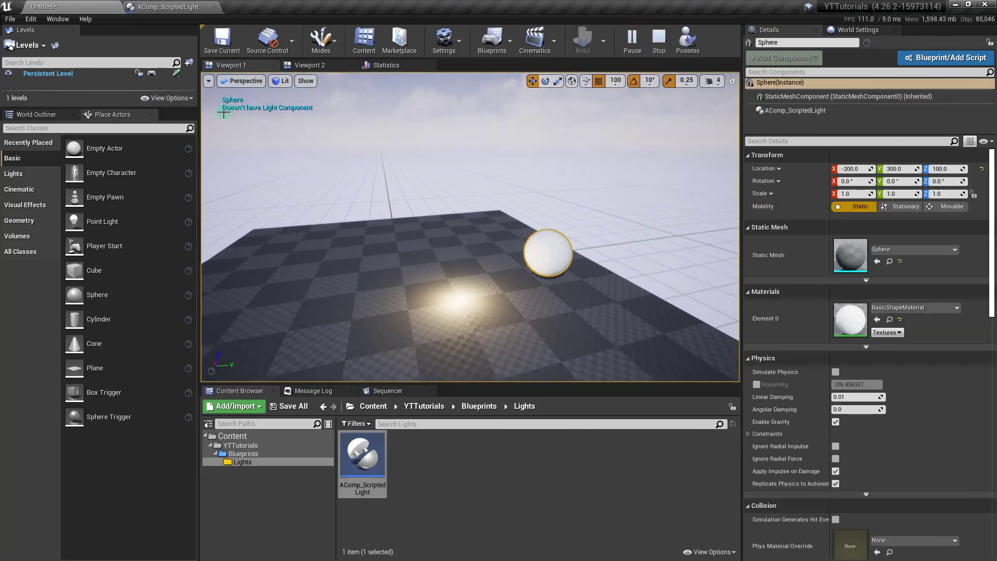
click(659, 41)
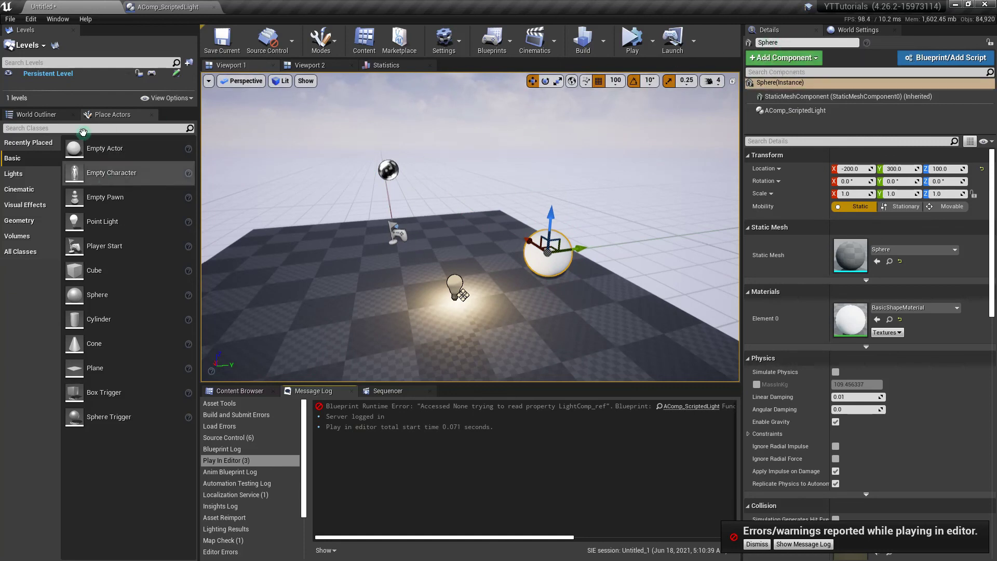
click(39, 114)
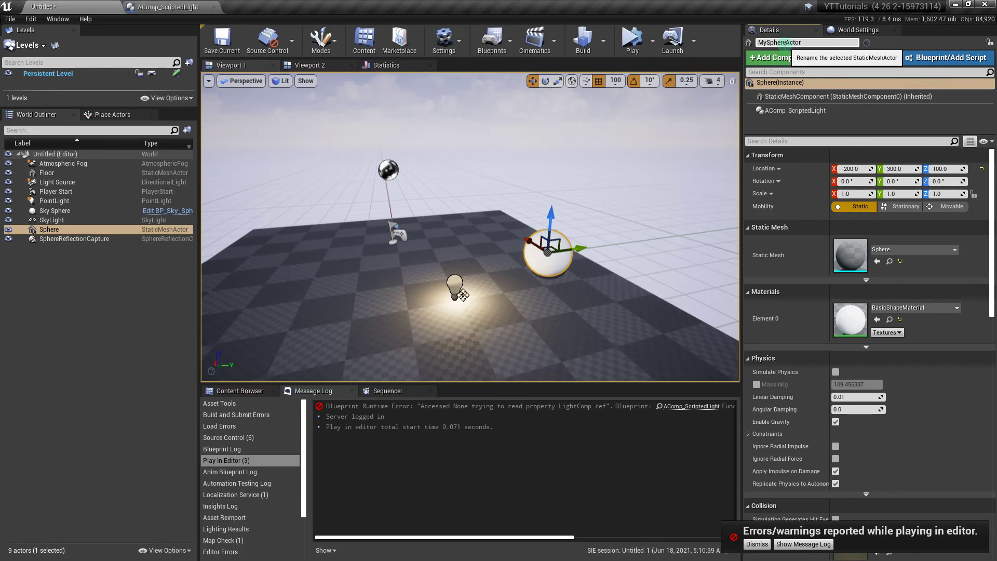
Rename the sphere to MySphereActor and run a quick Play test
key(Return)
click(632, 41)
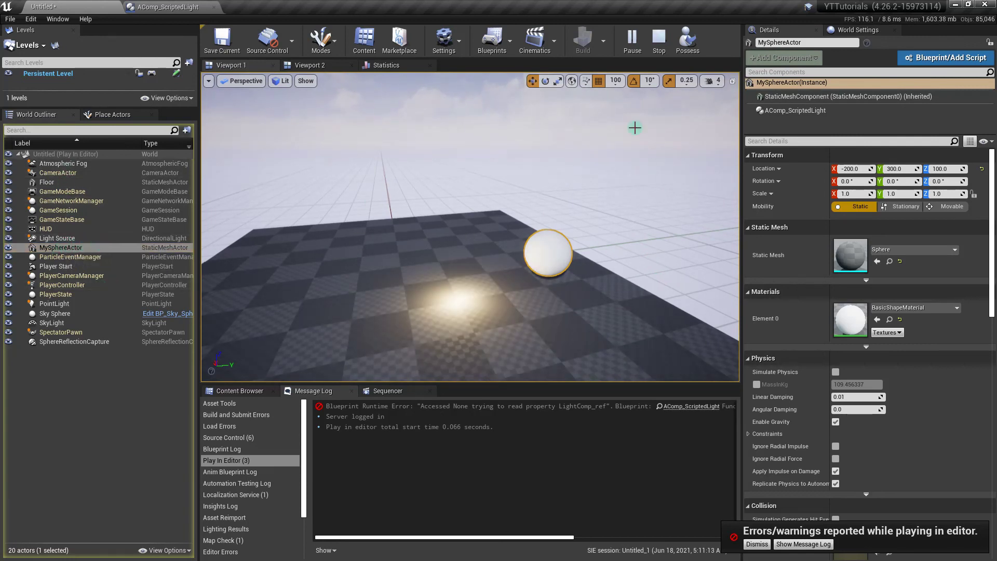
click(656, 37)
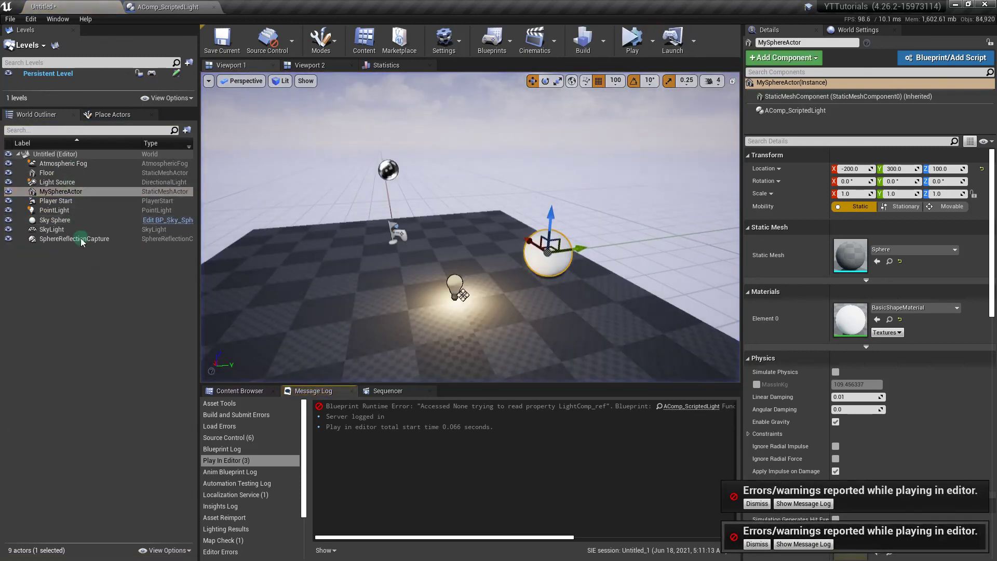
Remove AComp_ScriptedLight from the sphere, replay to confirm, and dismiss the error notifications
click(795, 110)
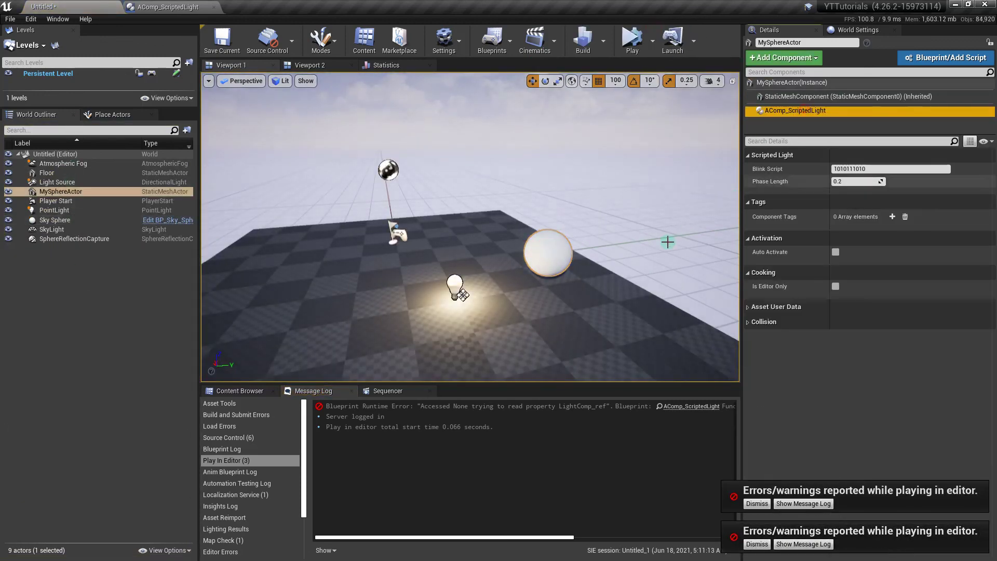
key(Delete)
click(632, 39)
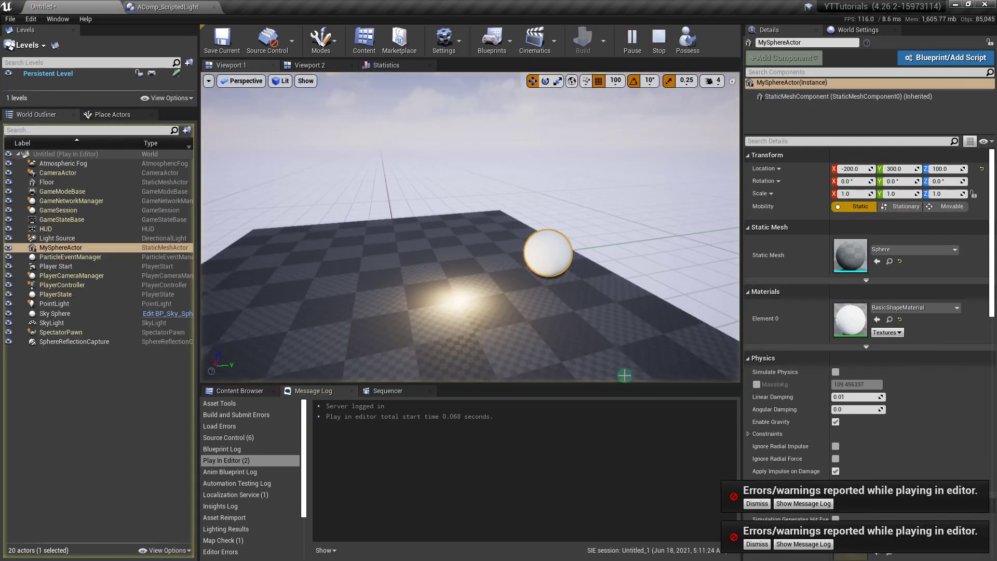
click(667, 39)
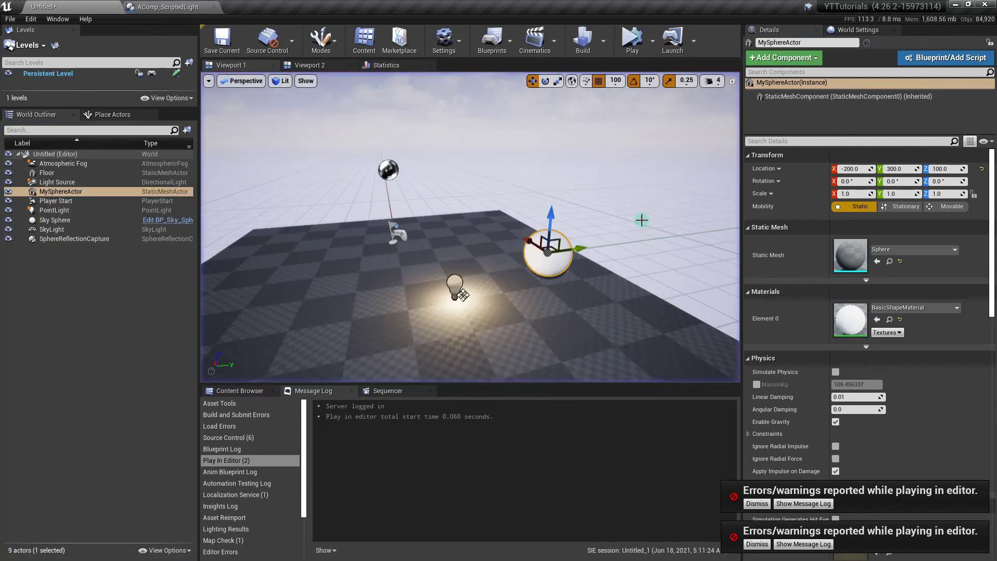
click(757, 503)
click(757, 544)
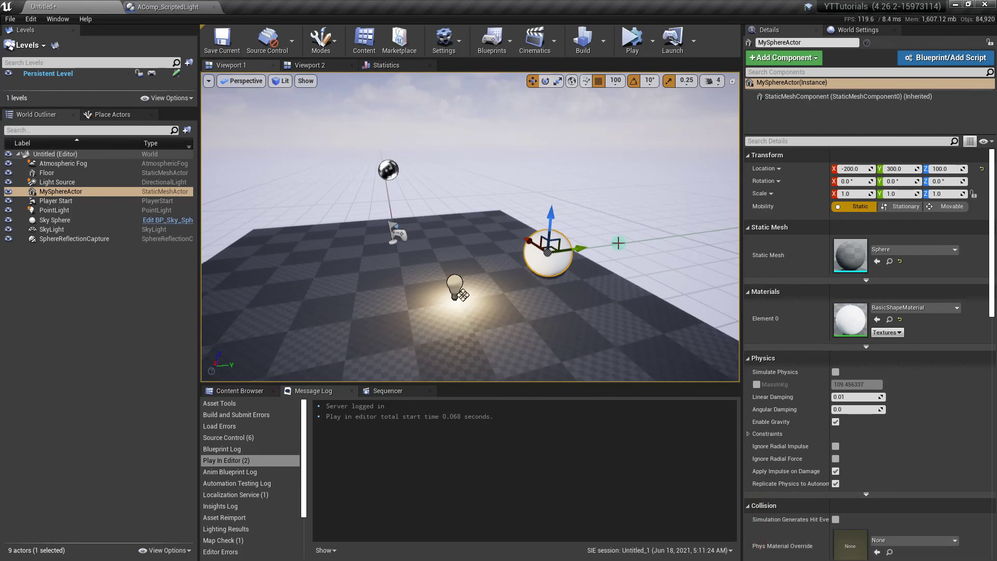
right_drag(468, 234, 446, 245)
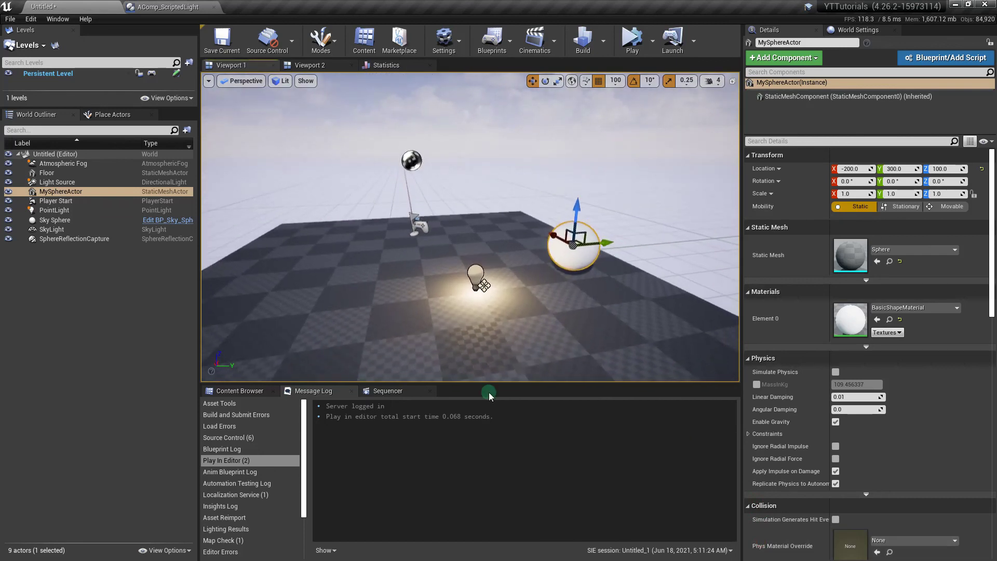
click(237, 389)
click(457, 488)
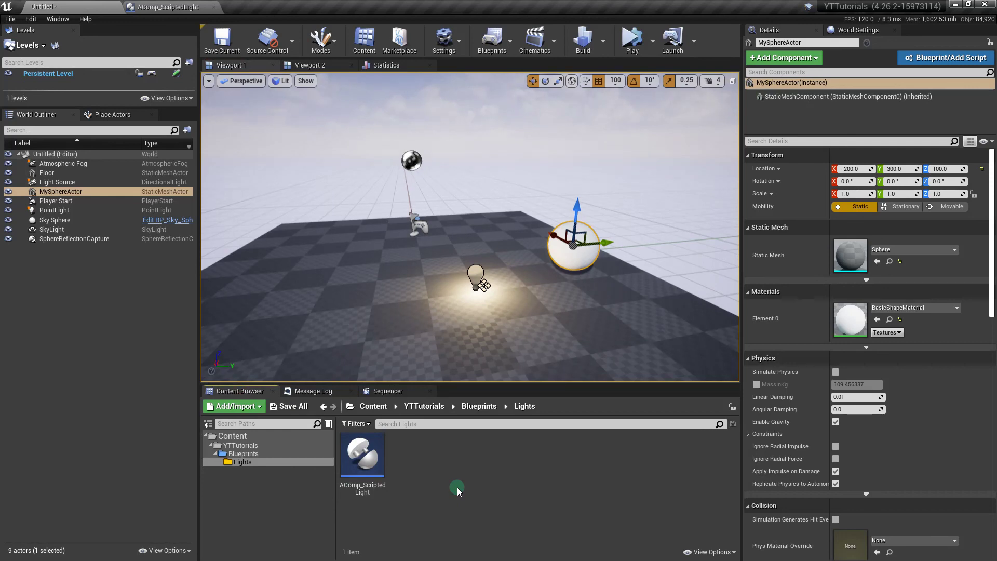
click(155, 4)
scroll(468, 190, up, 2)
scroll(467, 191, up, 4)
mouse_move(507, 160)
right_down()
mouse_move(449, 215)
mouse_move(426, 165)
mouse_move(486, 235)
right_up()
scroll(449, 216, down, 3)
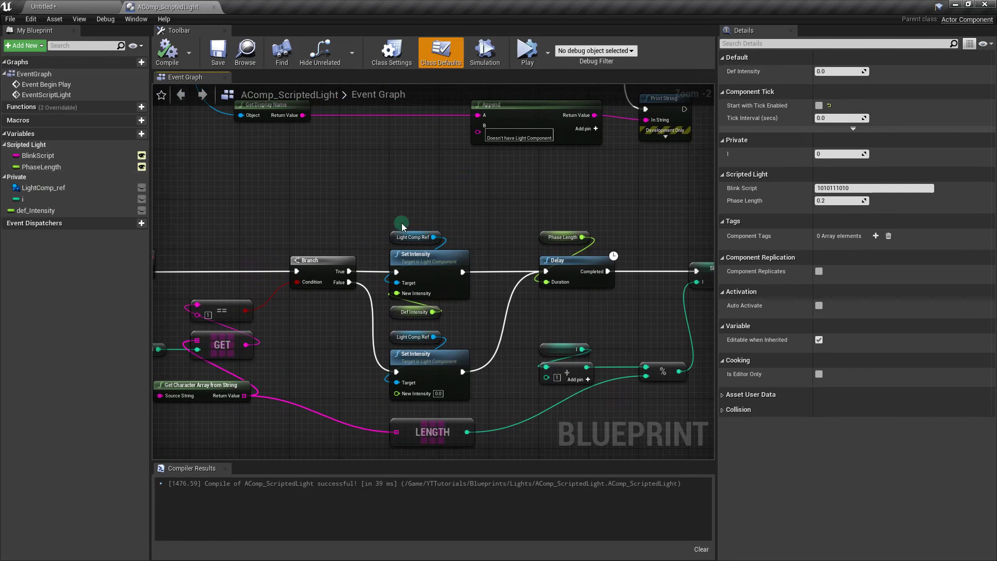
right_drag(572, 194, 537, 184)
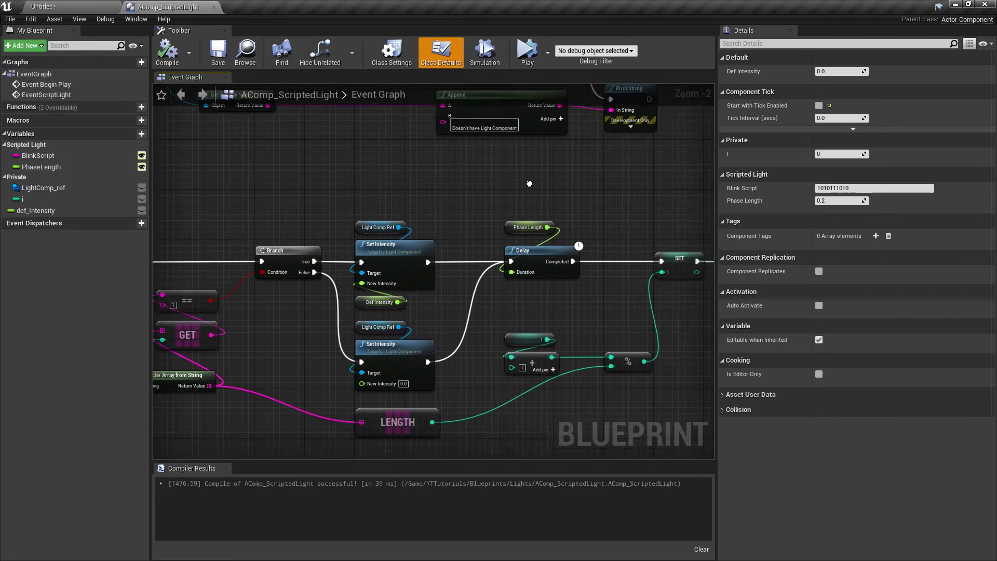
scroll(446, 300, up, 2)
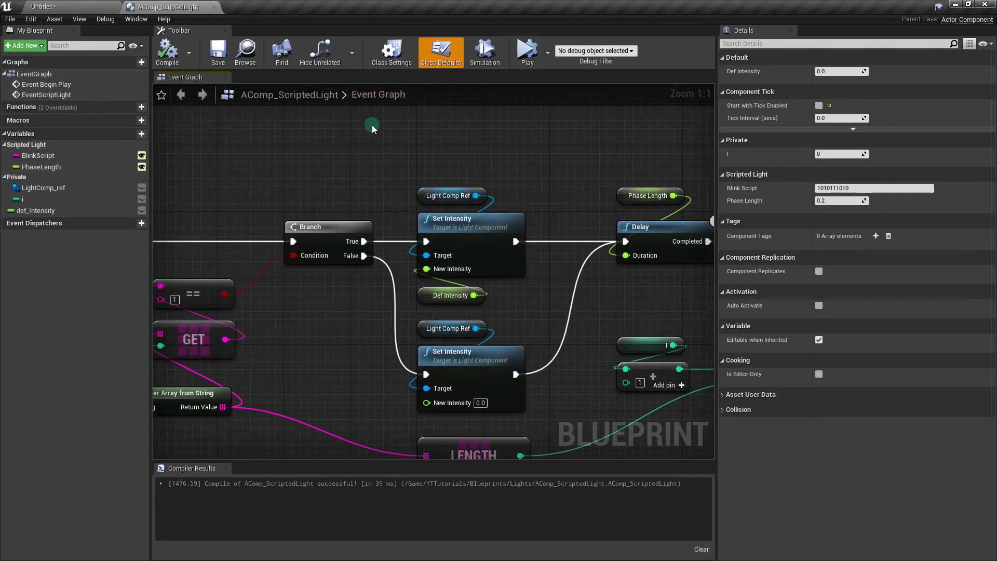
scroll(447, 300, down, 2)
scroll(524, 211, down, 2)
scroll(467, 256, down, 1)
scroll(466, 283, down, 1)
scroll(462, 263, up, 1)
right_drag(461, 263, 431, 297)
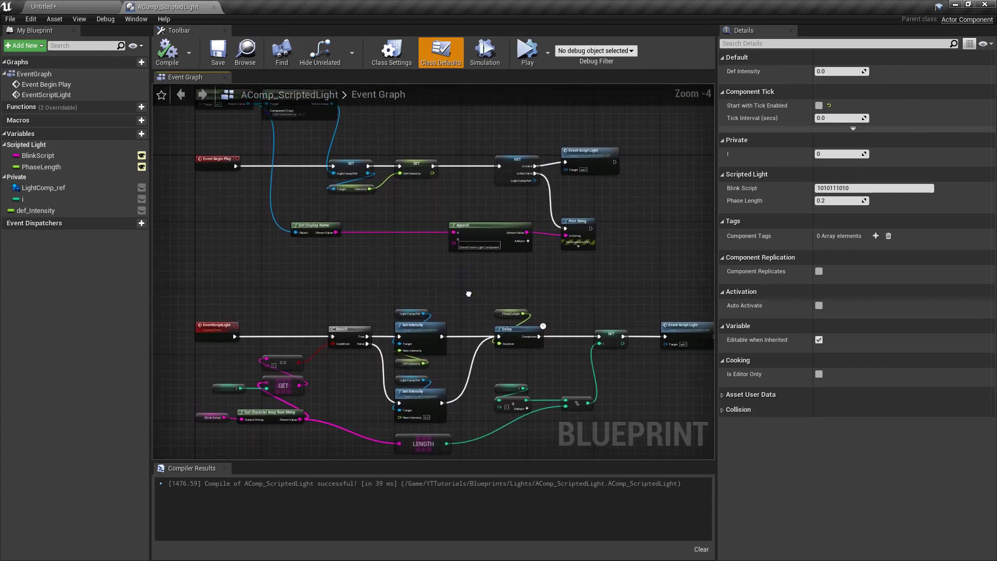
click(95, 5)
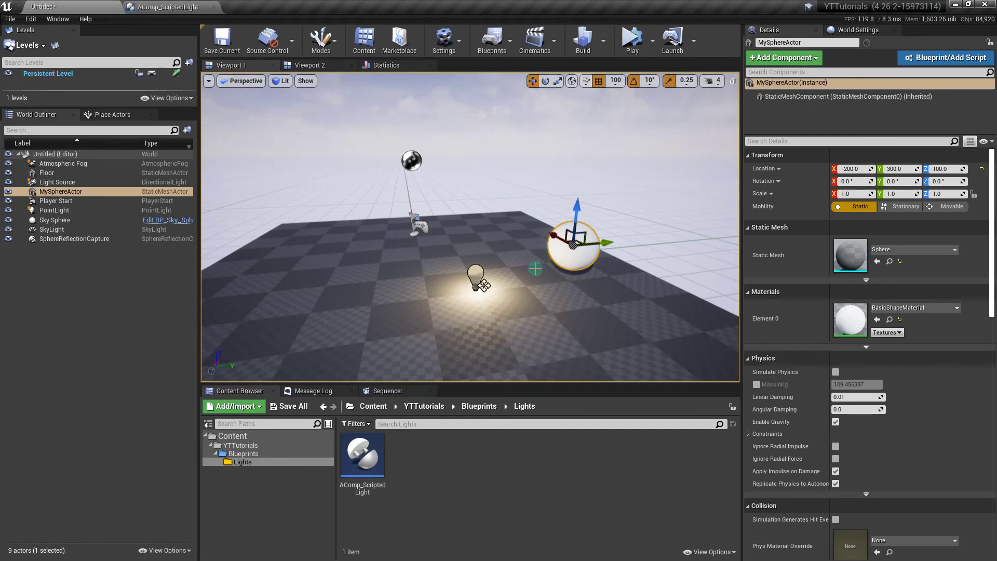
Attach AComp_ScriptedLight to the PointLight and review Blink Script 110100100, Phase Length 0.5
drag(354, 471, 476, 275)
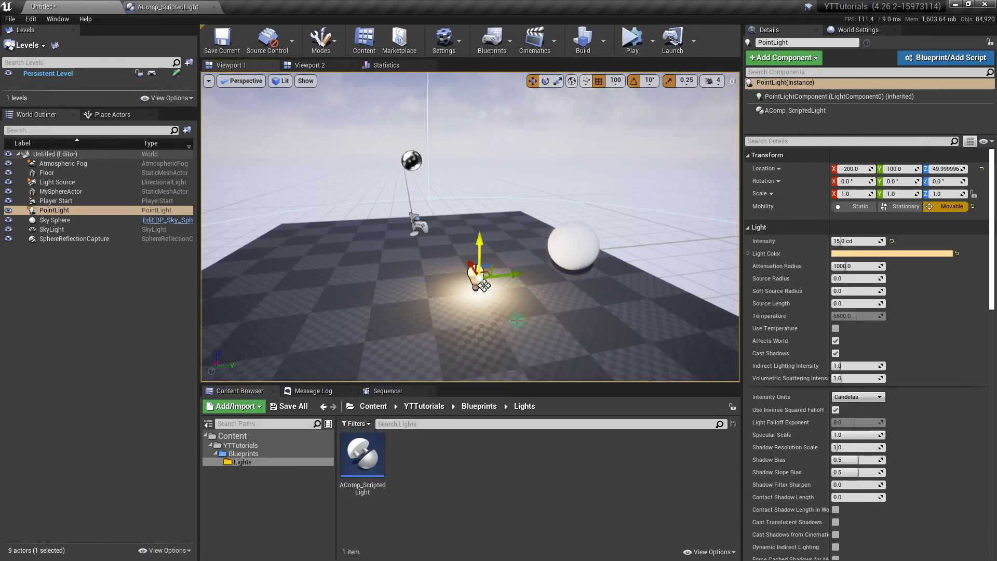
click(795, 110)
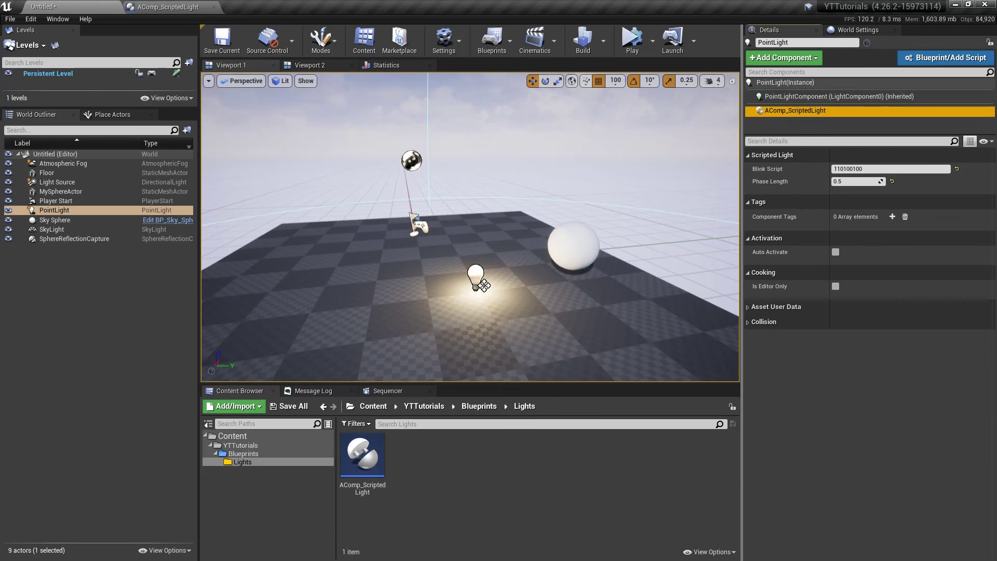
right_drag(589, 243, 589, 243)
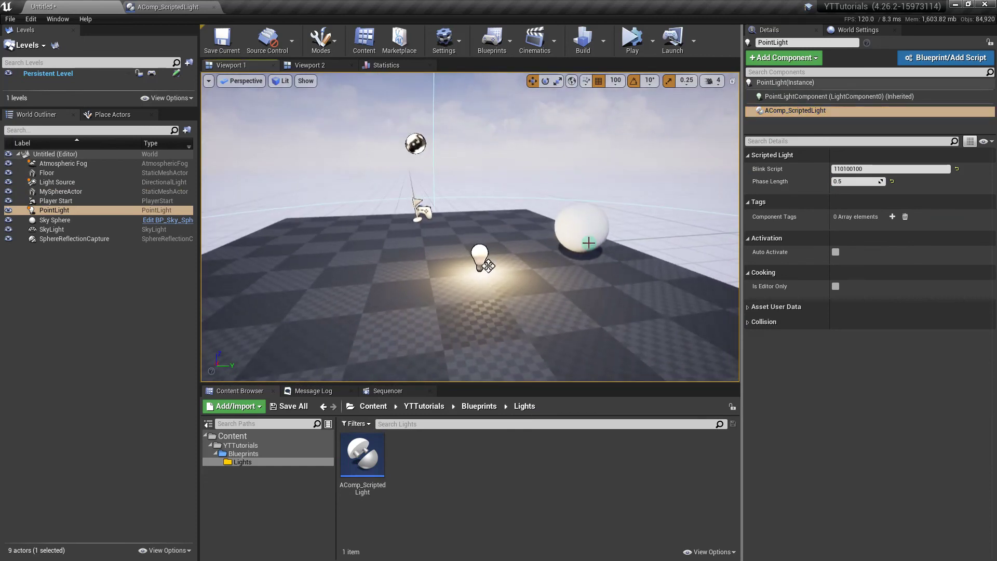